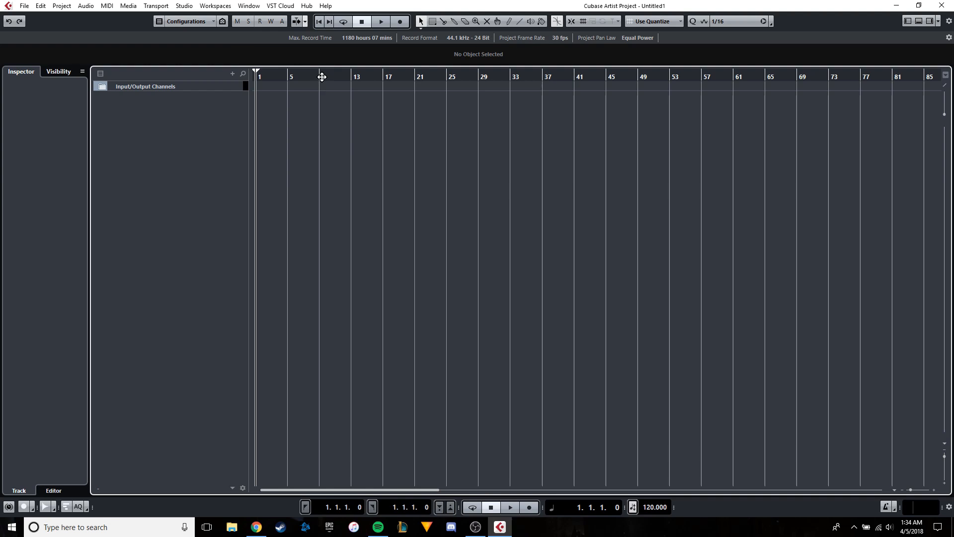
# Open Studio Setup on the Generic Low Latency ASIO Driver device page.
pyautogui.click(185, 9)
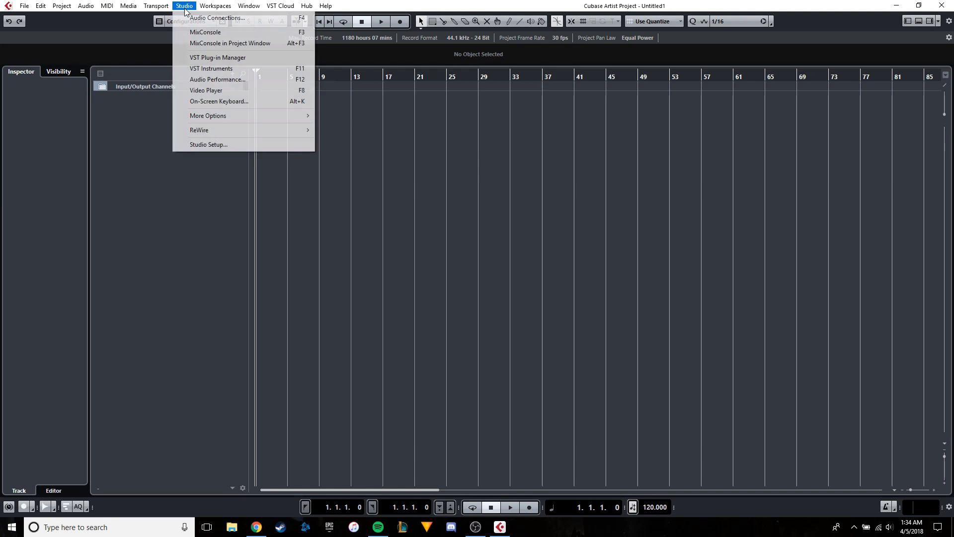
pyautogui.click(429, 288)
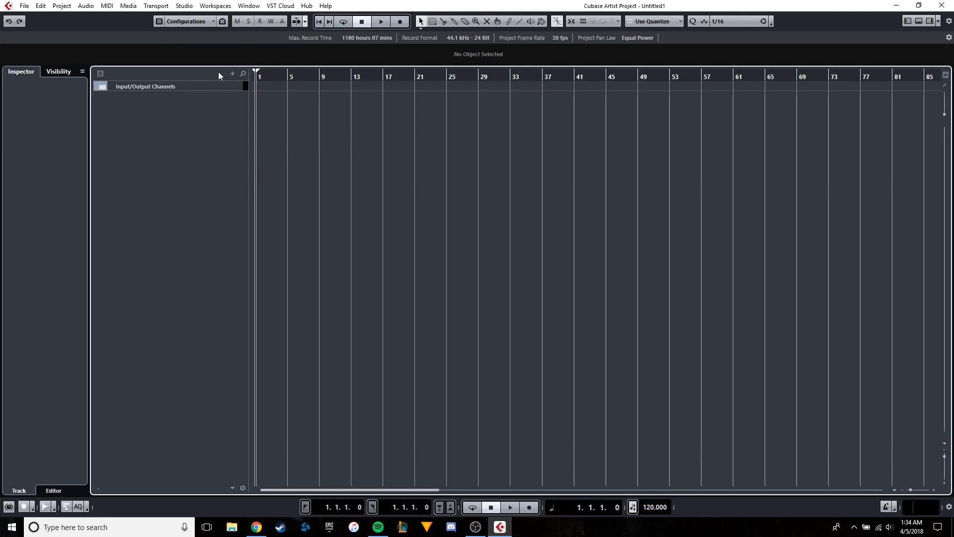
pyautogui.click(184, 7)
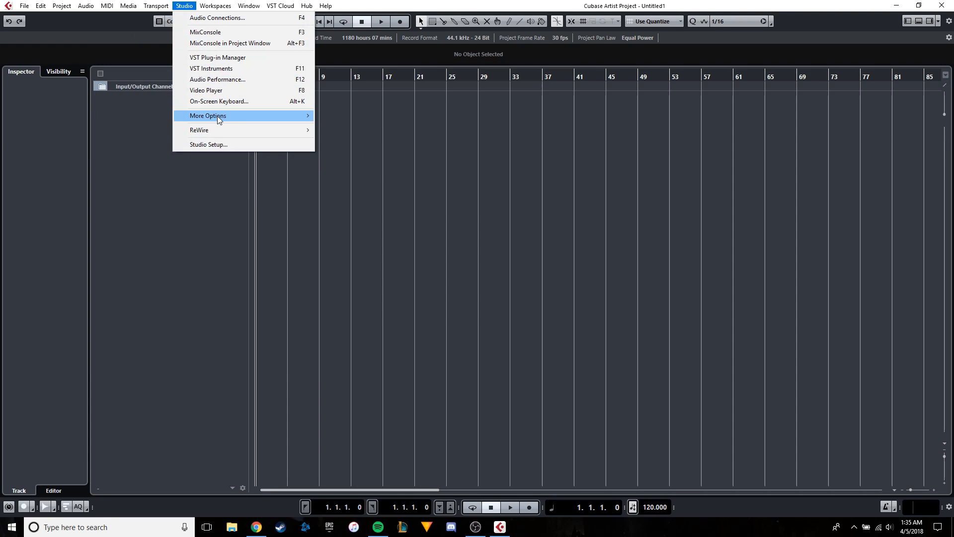
pyautogui.moveTo(217, 116)
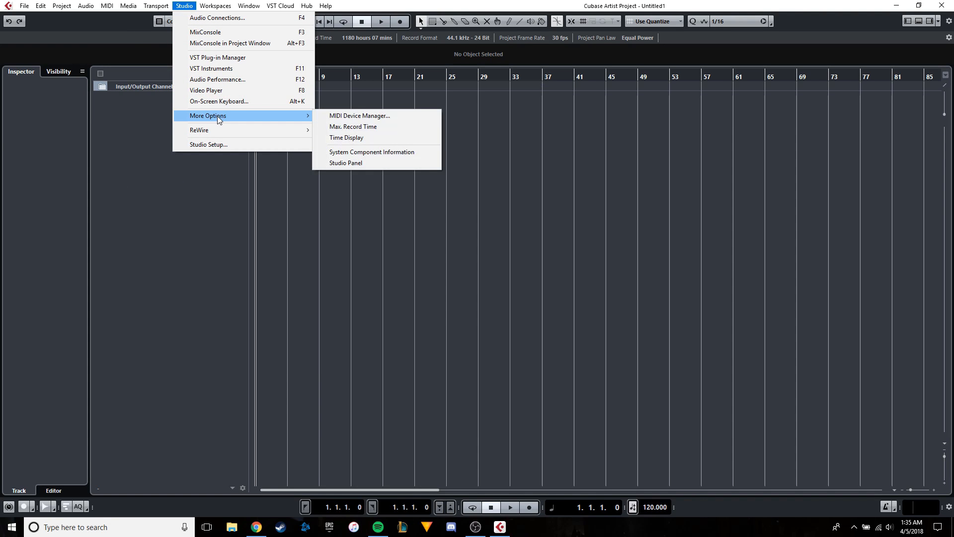
pyautogui.click(222, 145)
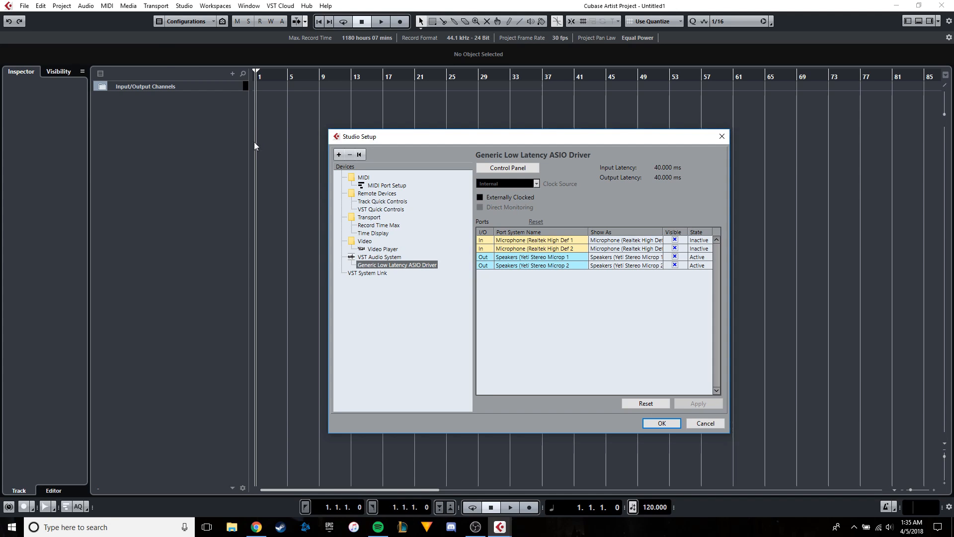
pyautogui.click(376, 273)
pyautogui.click(387, 265)
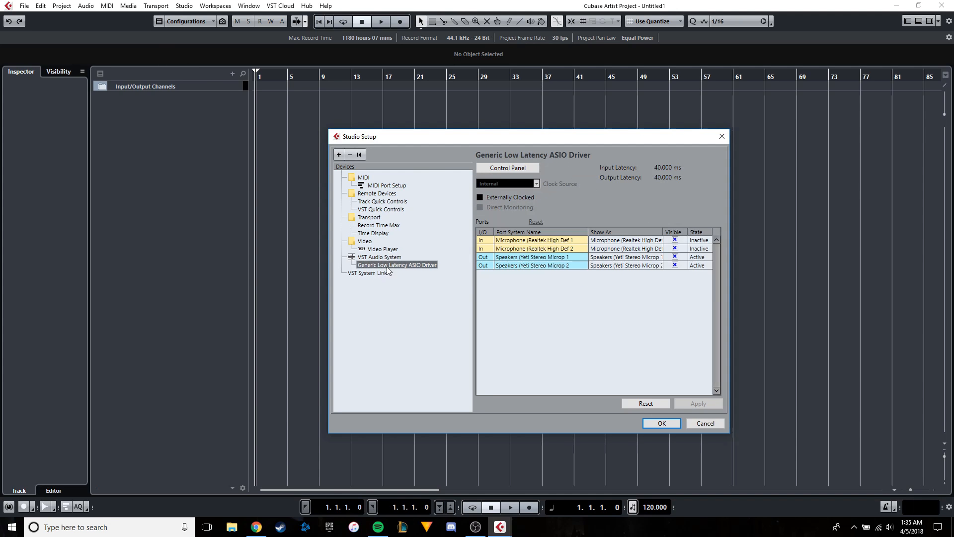
# Examine the buffer size and the output and input ports in the Generic Low Latency ASIO Driver's control panel.
pyautogui.click(497, 168)
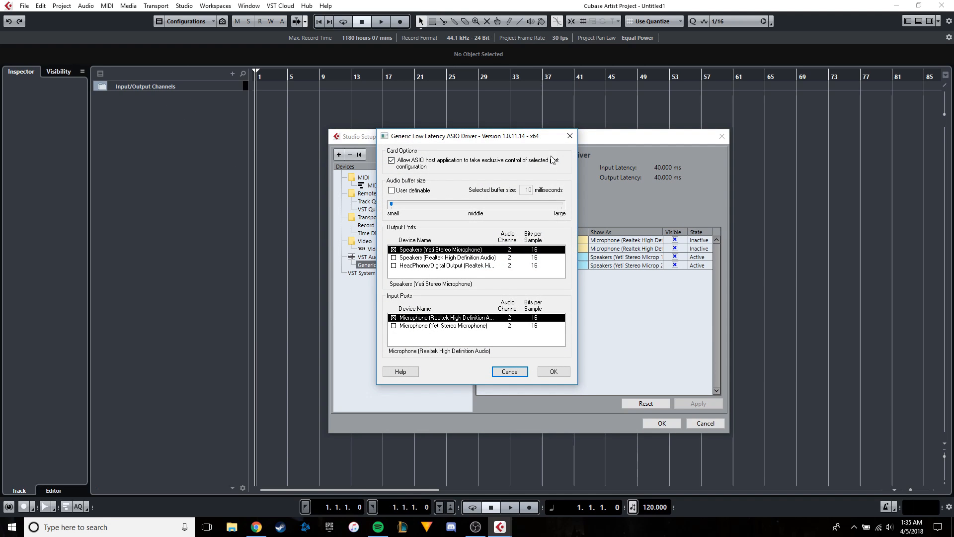
pyautogui.click(570, 135)
pyautogui.click(492, 169)
pyautogui.click(553, 372)
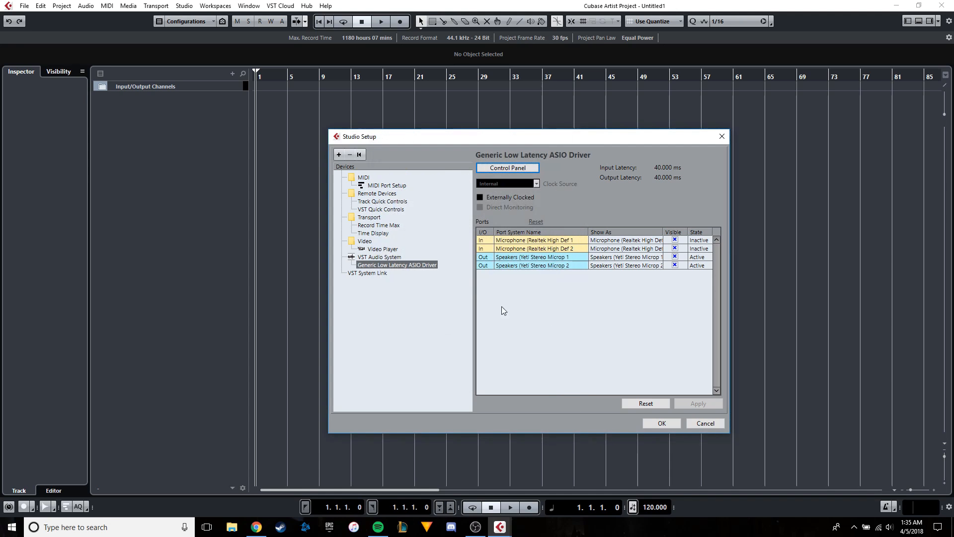
# Try activating VST System Link with the first Realtek microphone channel as ASIO input, then revert both settings and close Studio Setup.
pyautogui.click(368, 273)
pyautogui.click(588, 169)
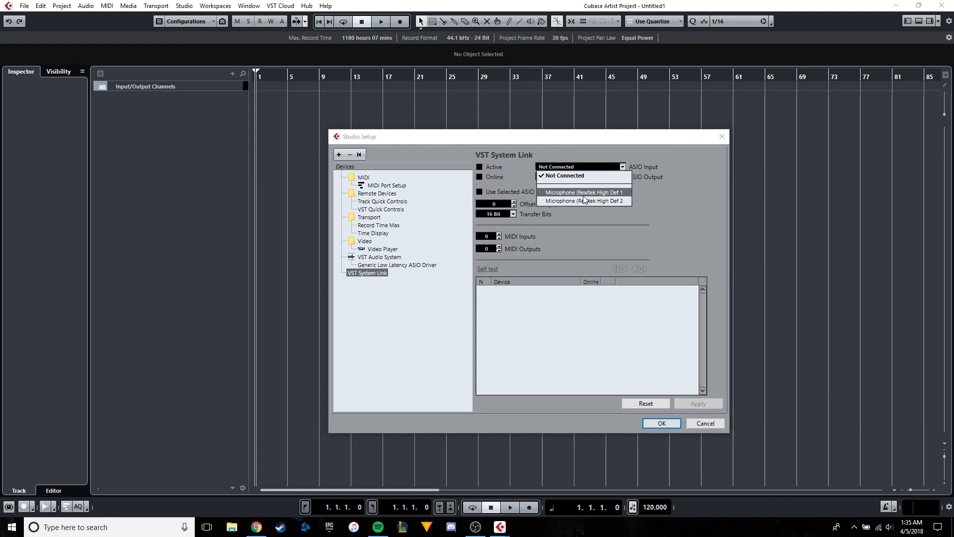
pyautogui.click(709, 301)
pyautogui.click(589, 168)
pyautogui.click(652, 171)
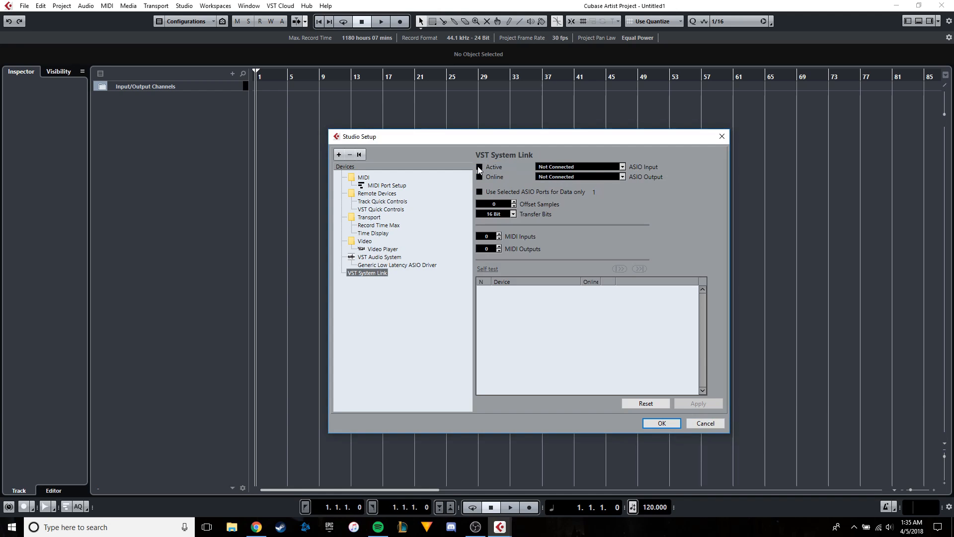
pyautogui.click(579, 164)
pyautogui.click(576, 187)
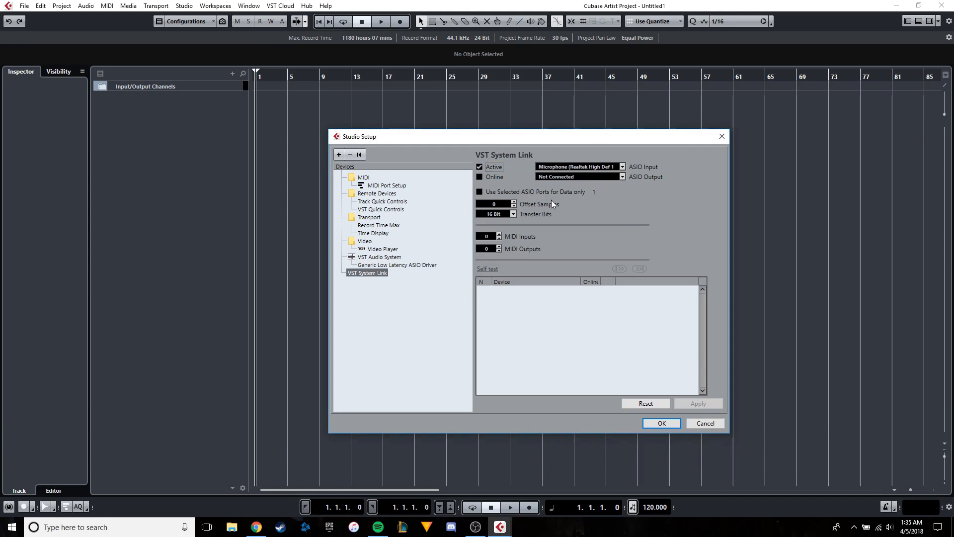
pyautogui.click(575, 168)
pyautogui.click(480, 168)
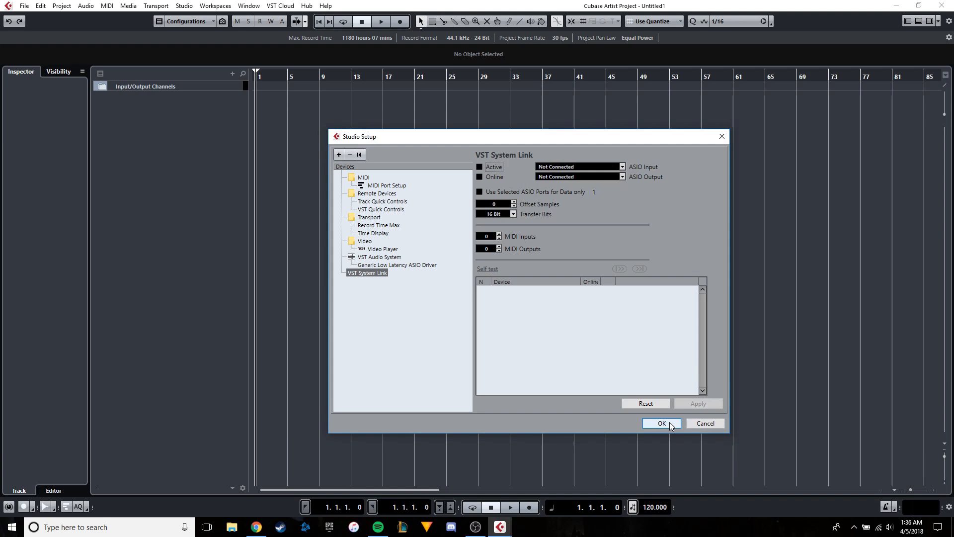
pyautogui.click(671, 426)
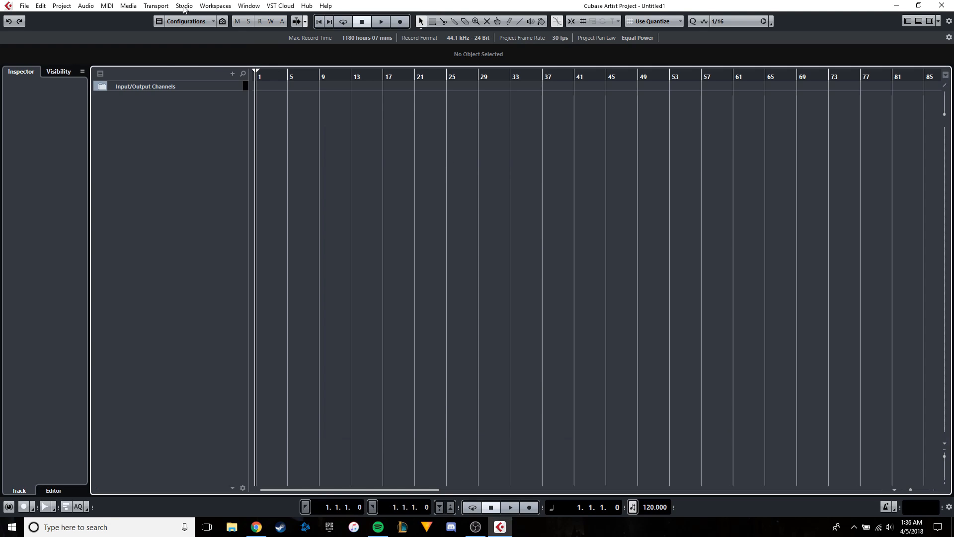
# Examine the audio devices and ports assigned to the Stereo In and Stereo Out buses in Audio Connections.
pyautogui.click(184, 6)
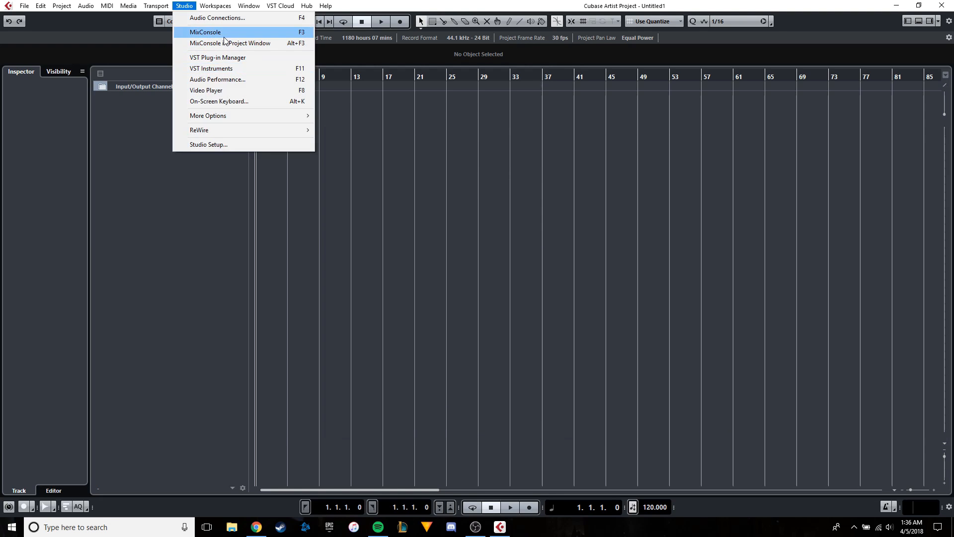
pyautogui.click(217, 18)
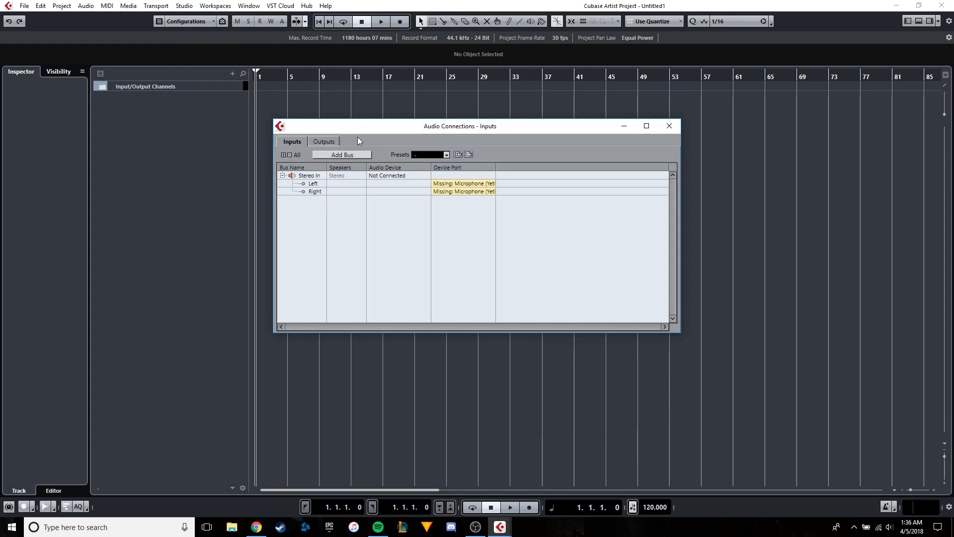
pyautogui.click(384, 180)
pyautogui.click(378, 185)
pyautogui.click(323, 142)
pyautogui.click(386, 177)
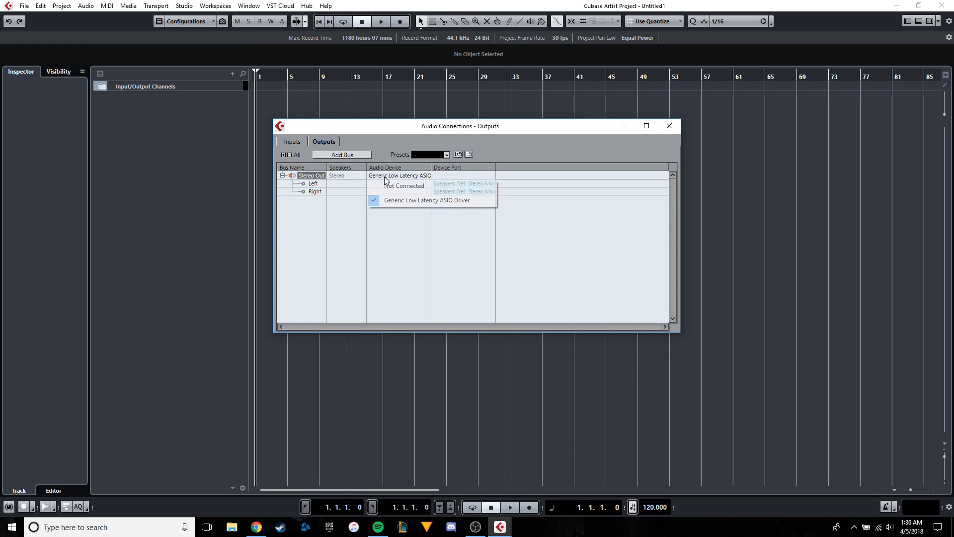
pyautogui.click(454, 173)
pyautogui.click(456, 182)
pyautogui.click(412, 164)
pyautogui.click(293, 142)
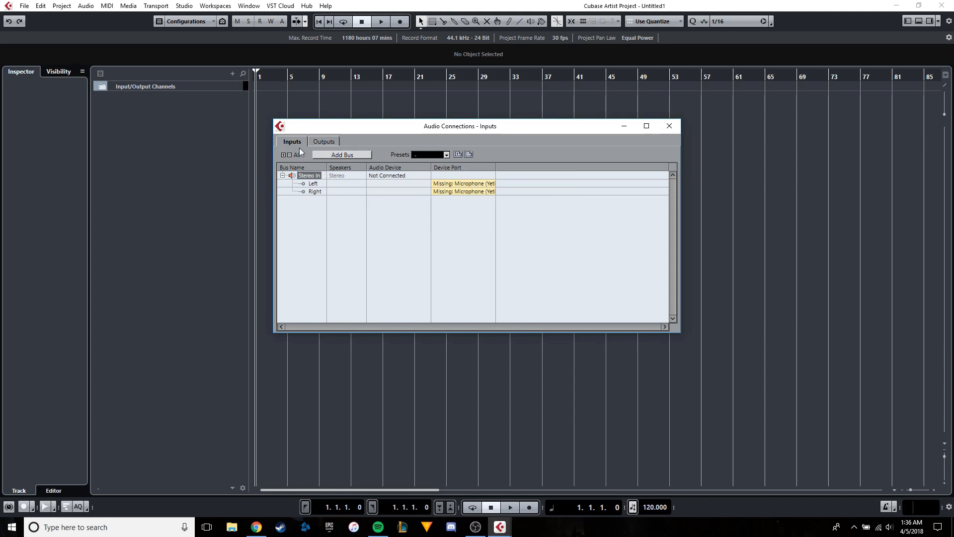
pyautogui.click(668, 125)
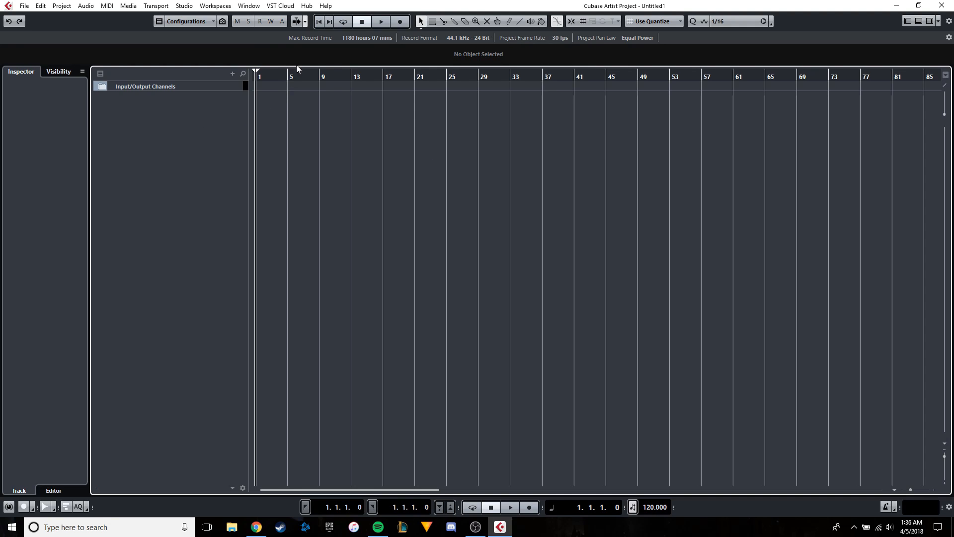
pyautogui.click(184, 6)
pyautogui.click(314, 155)
# Show the floating Transport panel and set the project tempo to 112 BPM.
pyautogui.click(651, 507)
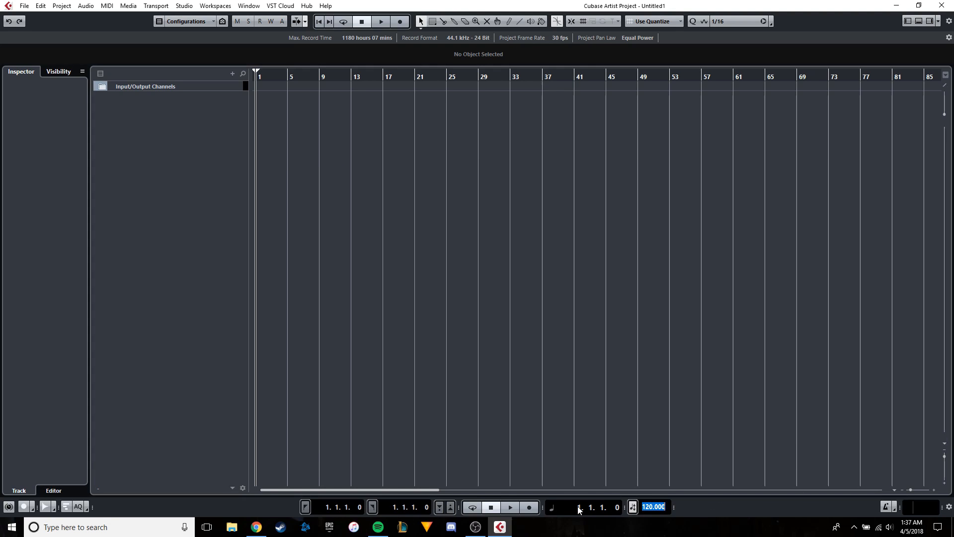
pyautogui.click(622, 467)
pyautogui.press('F2')
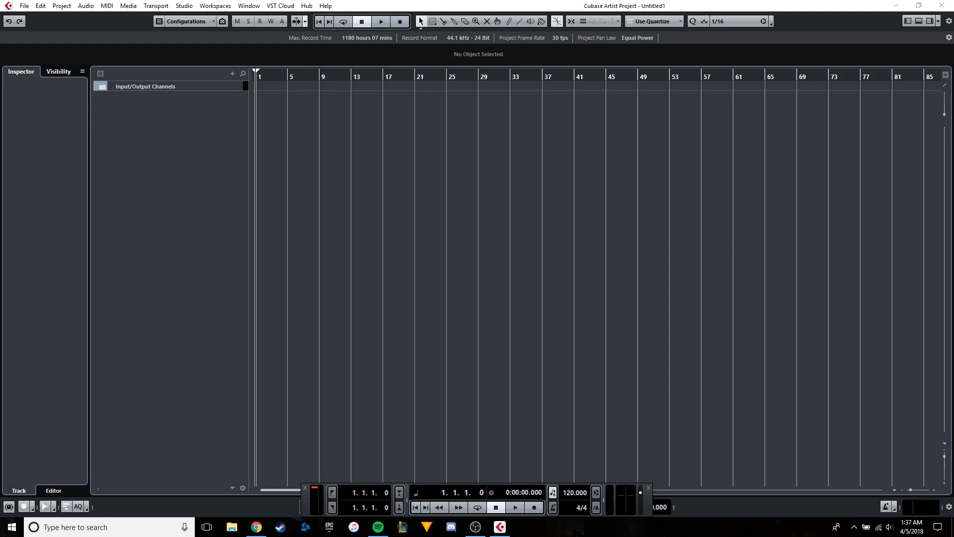
pyautogui.click(579, 507)
pyautogui.click(579, 507)
pyautogui.click(572, 494)
pyautogui.click(572, 493)
pyautogui.write('112')
pyautogui.press('Return')
pyautogui.click(184, 6)
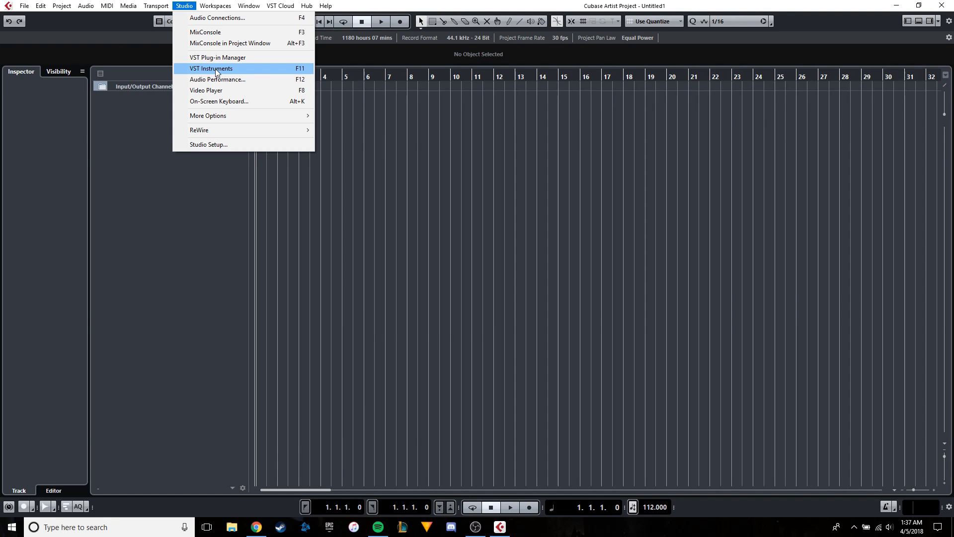
pyautogui.click(216, 69)
pyautogui.rightClick(422, 83)
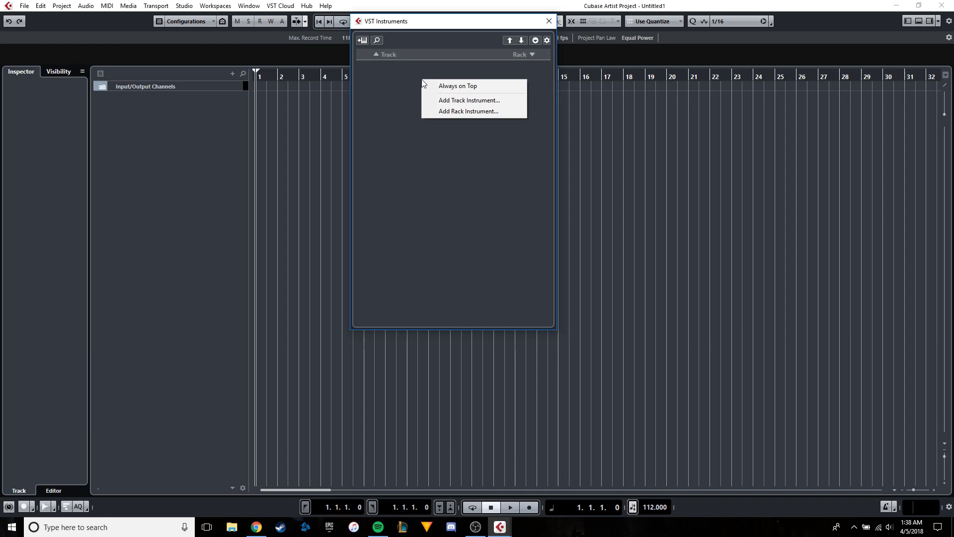
pyautogui.click(461, 111)
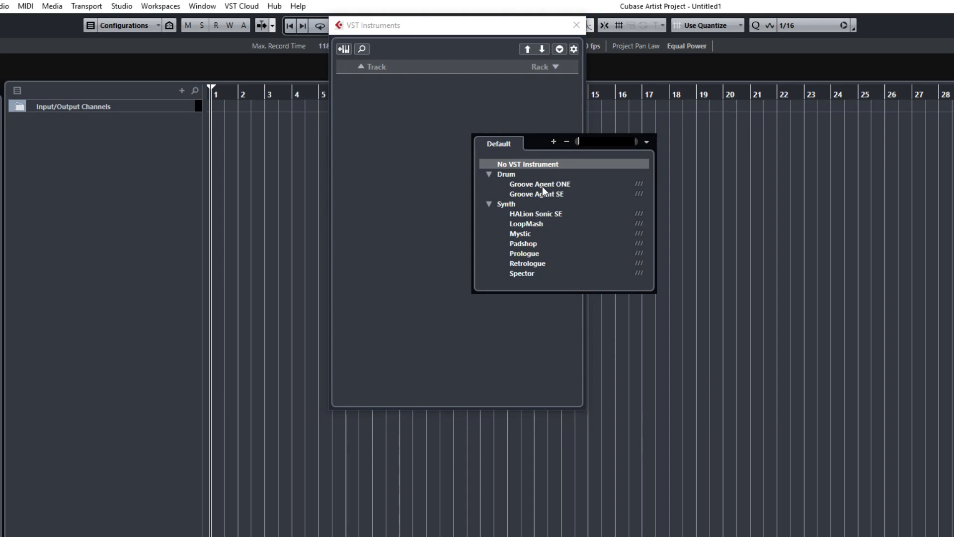
pyautogui.click(439, 136)
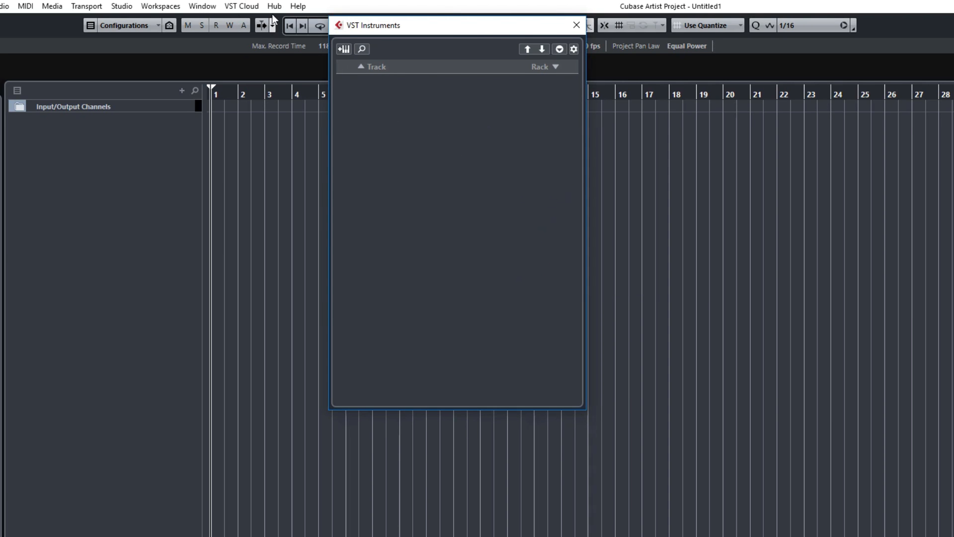
pyautogui.click(576, 25)
# Add Groove Agent SE as a rack instrument and create a MIDI track assigned to it.
pyautogui.click(121, 6)
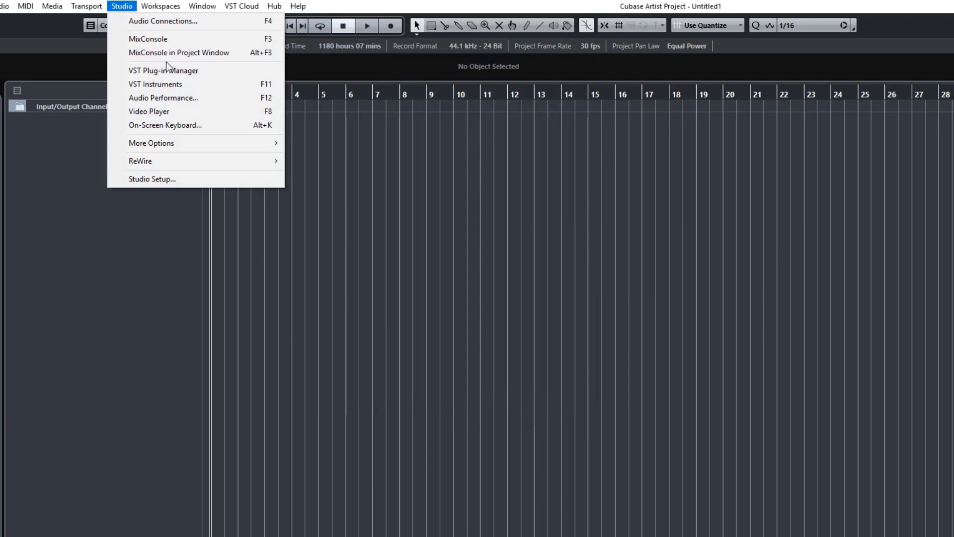
pyautogui.click(188, 85)
pyautogui.rightClick(432, 182)
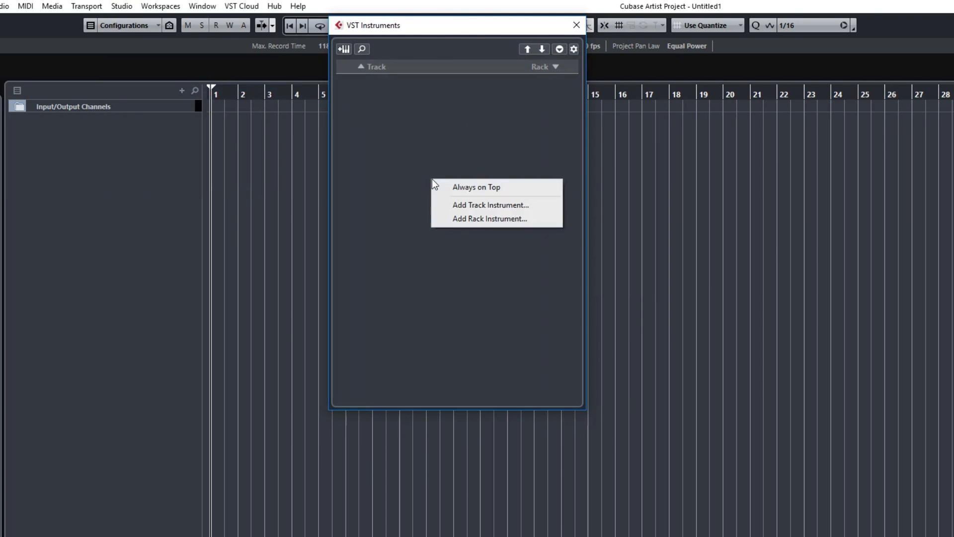
pyautogui.click(461, 219)
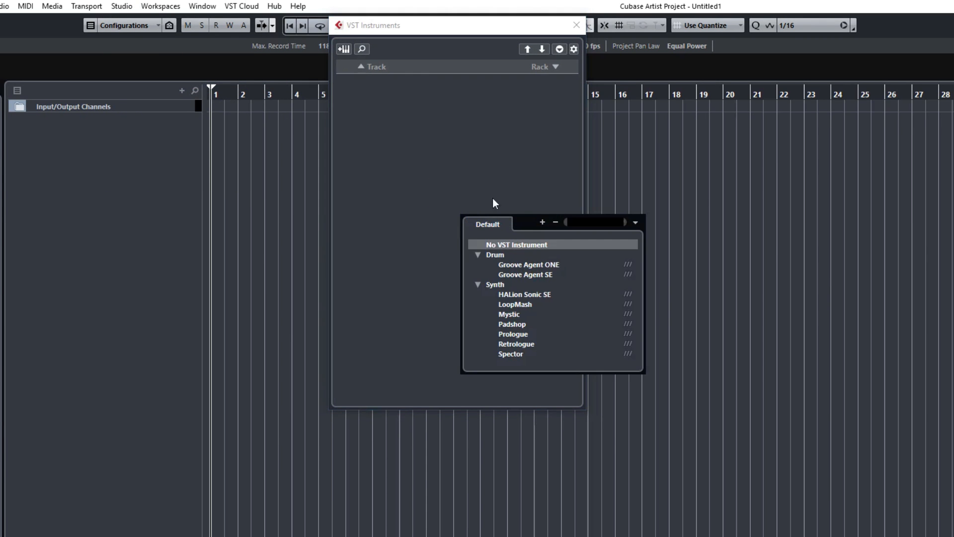
pyautogui.click(541, 274)
pyautogui.press('Return')
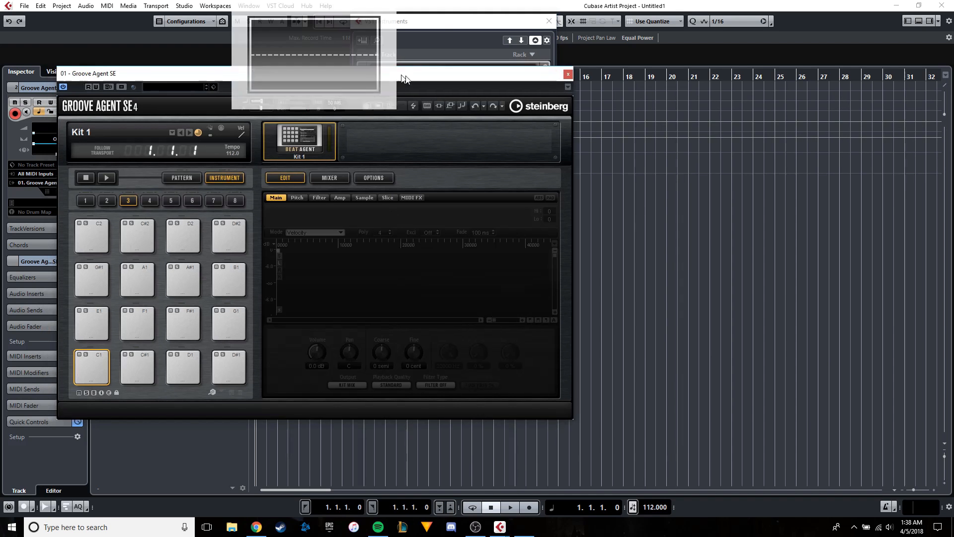
# Close the VST Instruments window and collapse the Groove Agent SE and VST Instruments folders in the track list.
pyautogui.moveTo(401, 75); pyautogui.dragTo(651, 132)
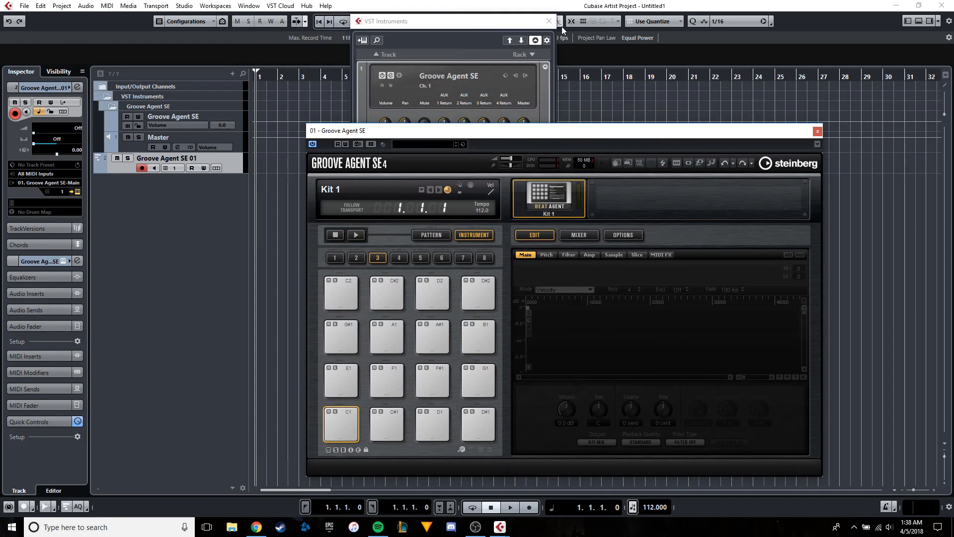
pyautogui.click(549, 21)
pyautogui.click(113, 106)
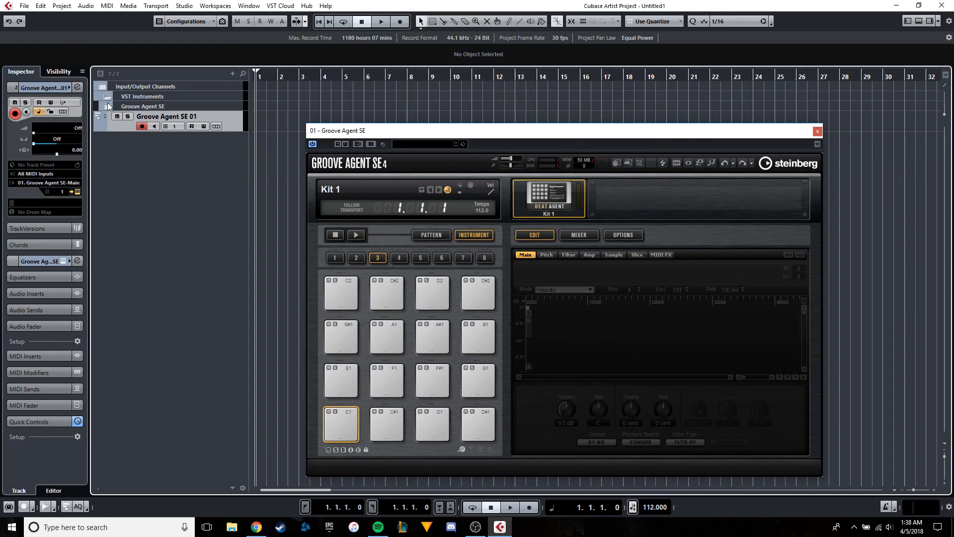
pyautogui.click(107, 97)
# Clear the search text in the Groove Agent SE preset browser and look through the full list of kits.
pyautogui.click(463, 144)
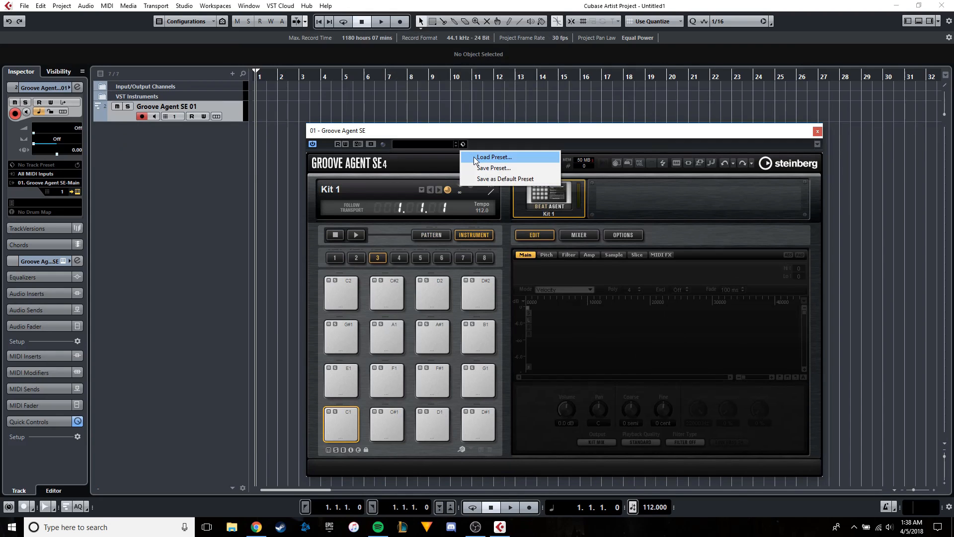
pyautogui.click(475, 158)
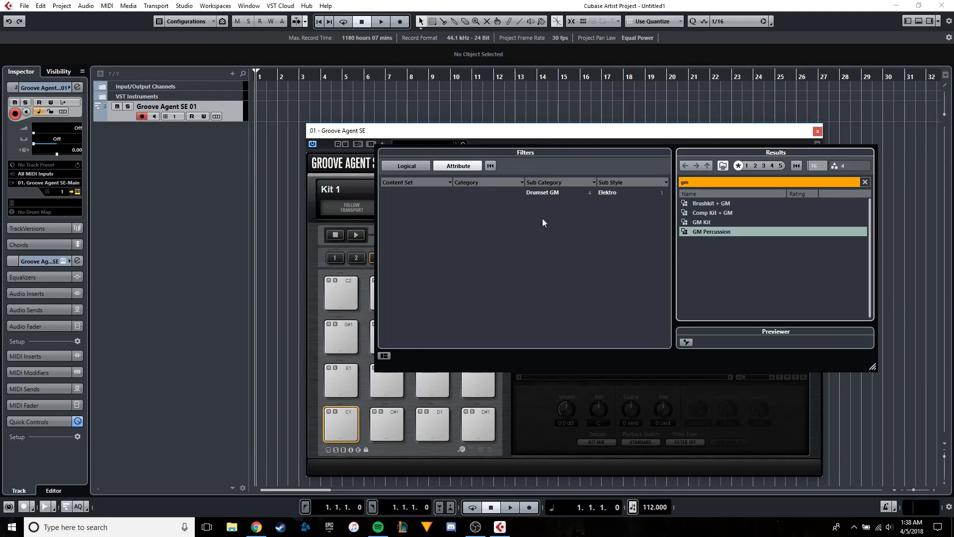
pyautogui.click(716, 182)
pyautogui.press('BackSpace')
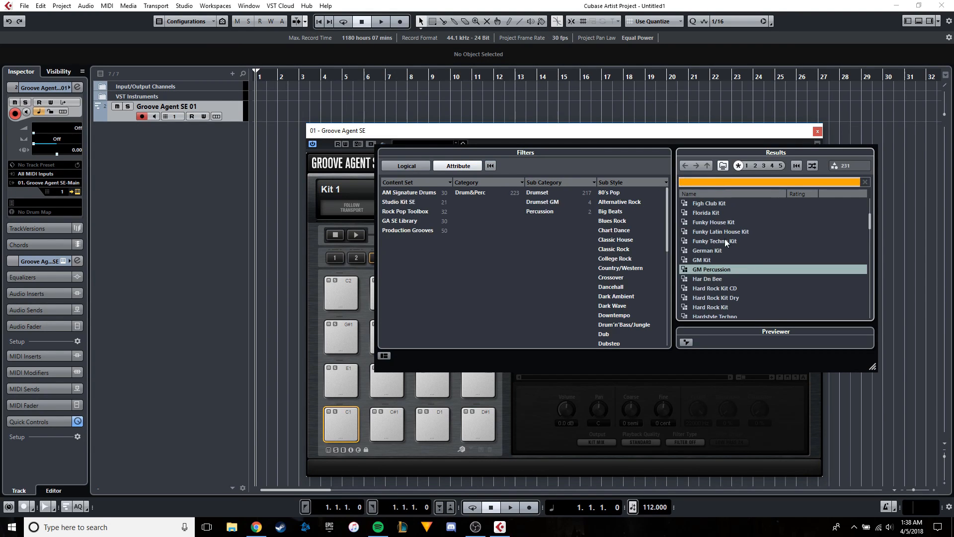
pyautogui.scroll(-3, 727, 257)
pyautogui.scroll(-10, 726, 257)
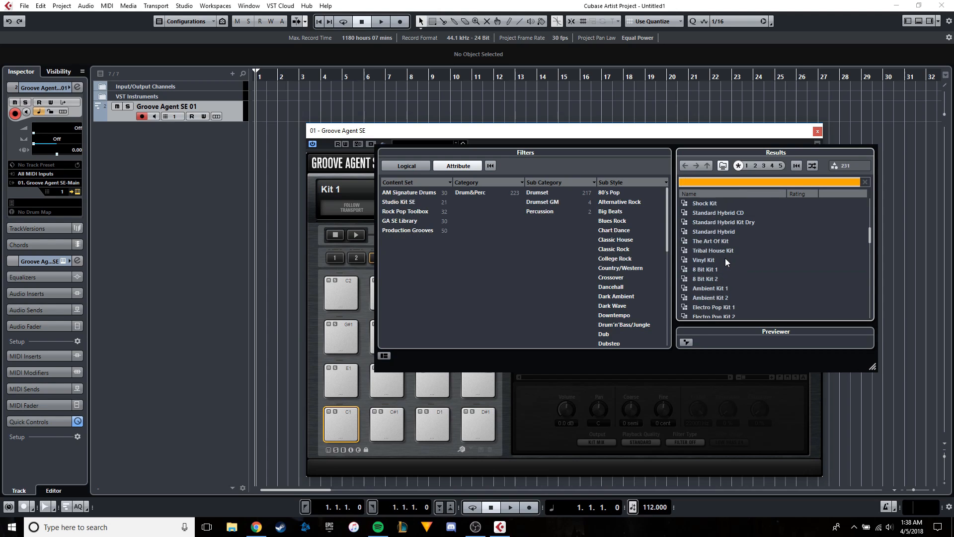
pyautogui.scroll(-8, 726, 258)
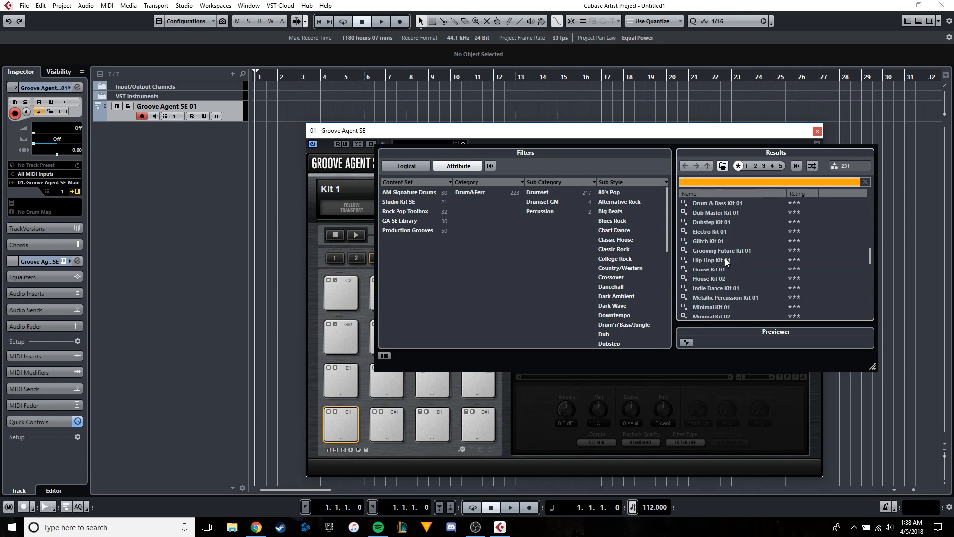
pyautogui.scroll(-8, 725, 258)
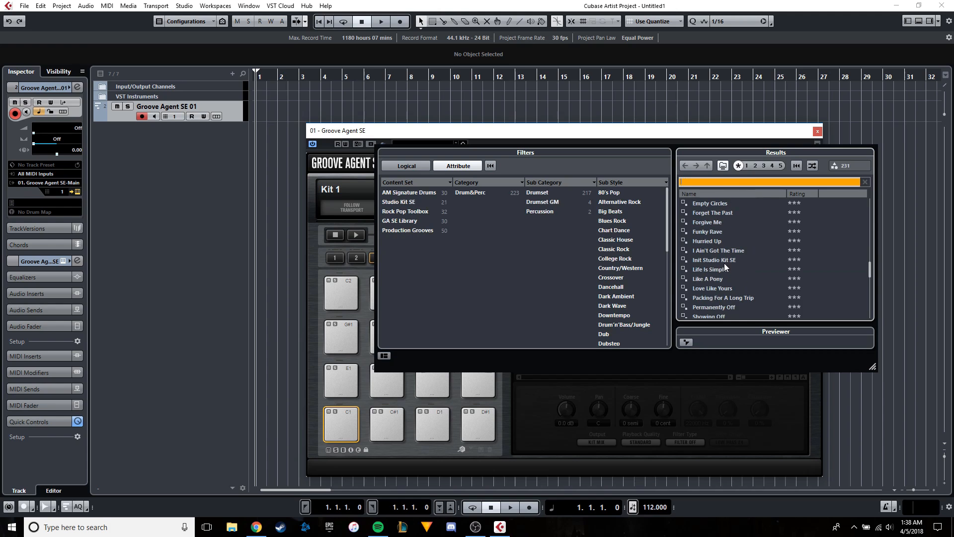
pyautogui.scroll(-1, 715, 270)
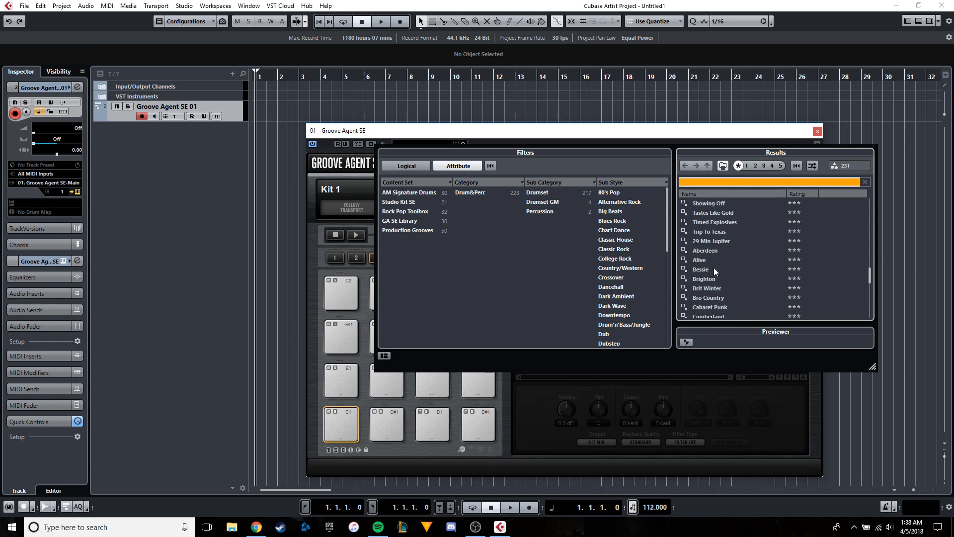
# Close the preset browser and audition several empty pads of Kit 1, including A#1, C1 and C#1.
pyautogui.click(346, 329)
pyautogui.click(348, 336)
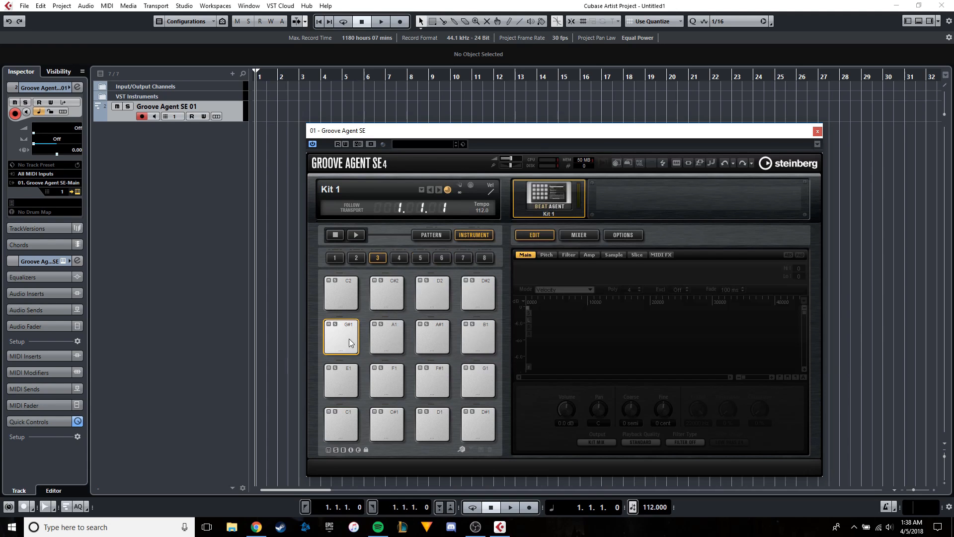
pyautogui.click(438, 330)
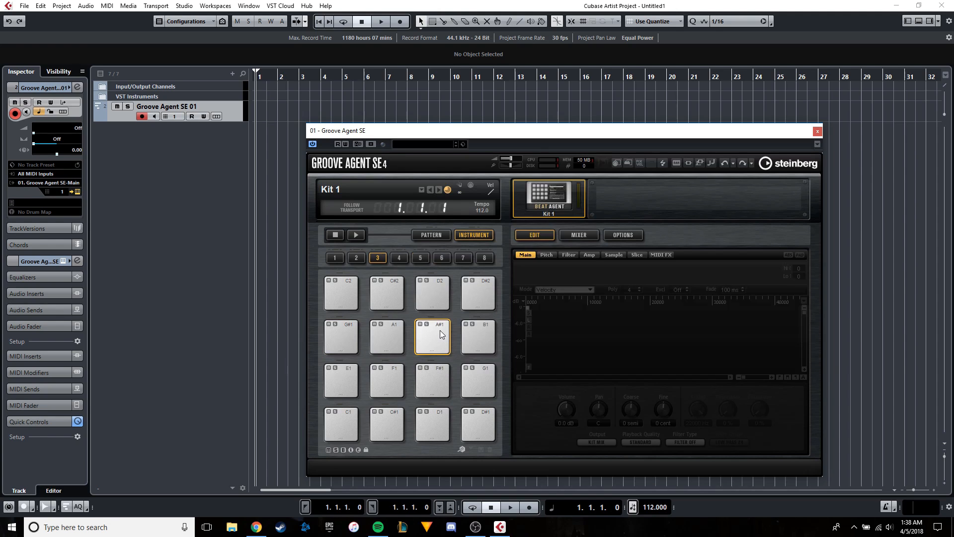
pyautogui.click(341, 421)
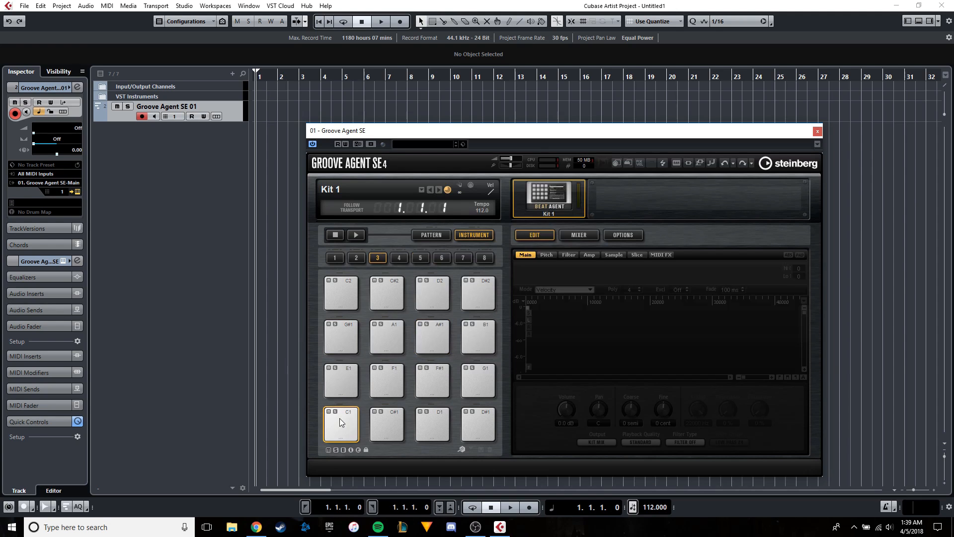
pyautogui.click(388, 420)
# Search the Groove Agent SE presets for "popp" and load the poppy preset.
pyautogui.click(463, 144)
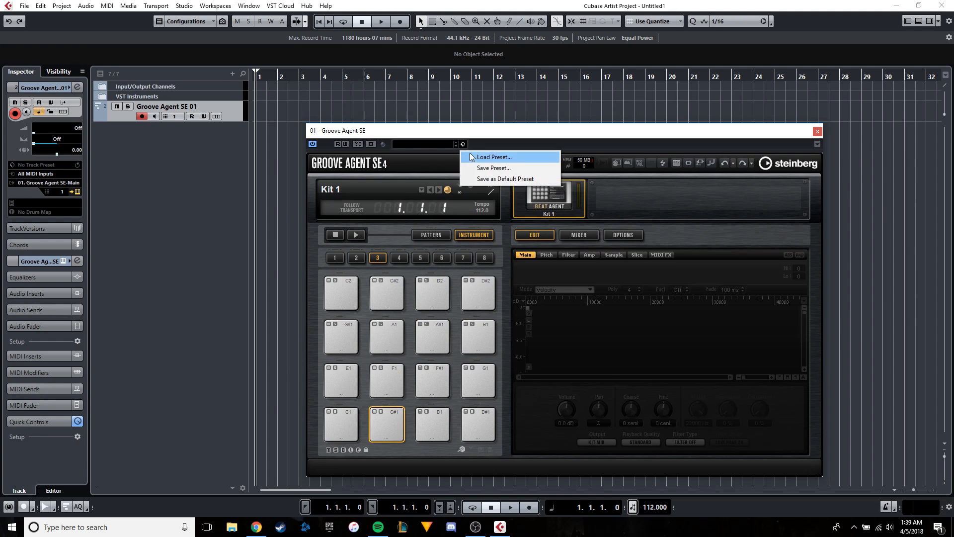
pyautogui.click(470, 153)
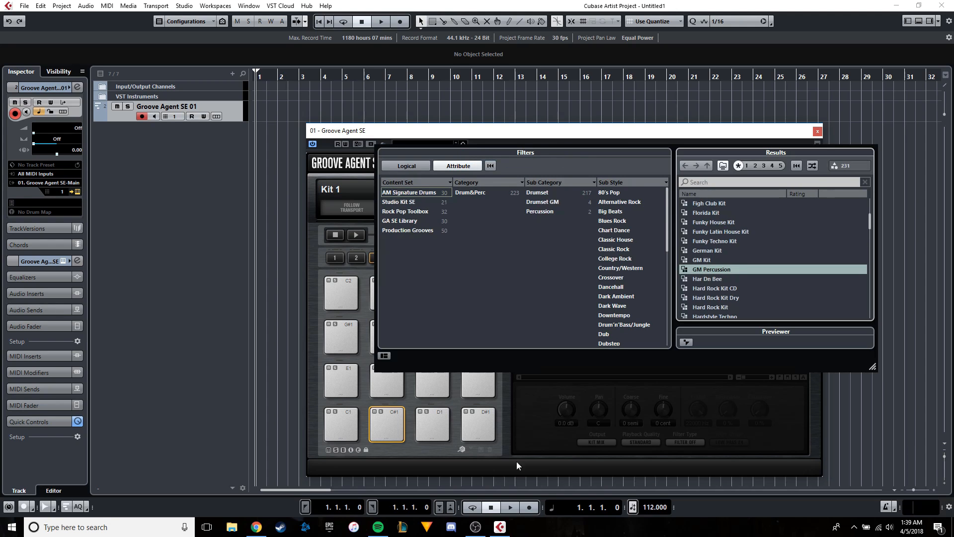
pyautogui.click(714, 183)
pyautogui.write('popp')
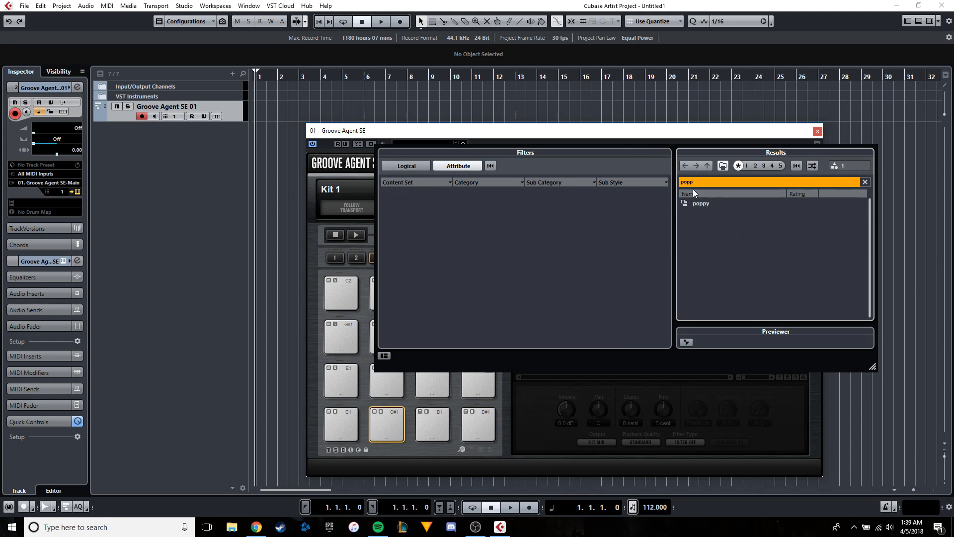
pyautogui.doubleClick(693, 204)
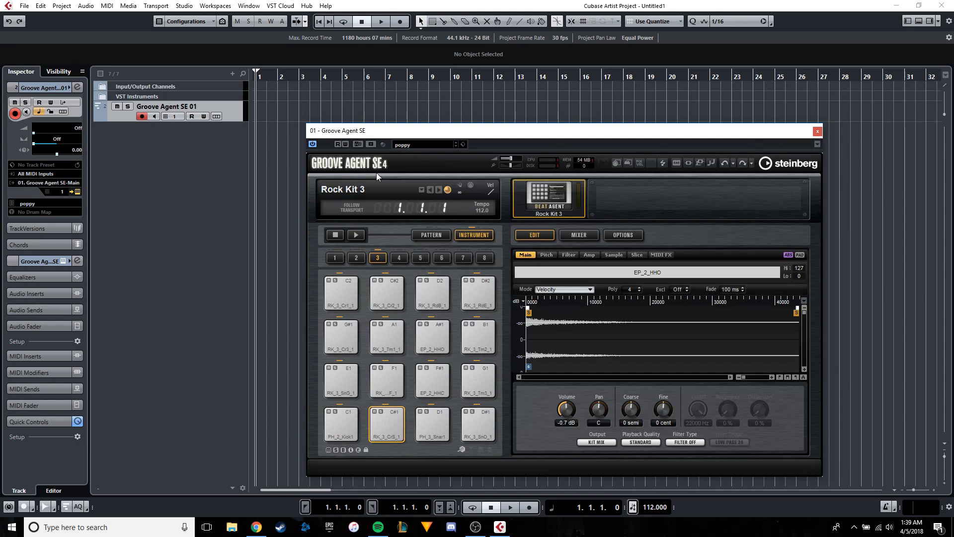
# Audition the kick, cross-stick, snare, hi-hat and tom pads of the loaded kit and close the Groove Agent SE window.
pyautogui.click(356, 418)
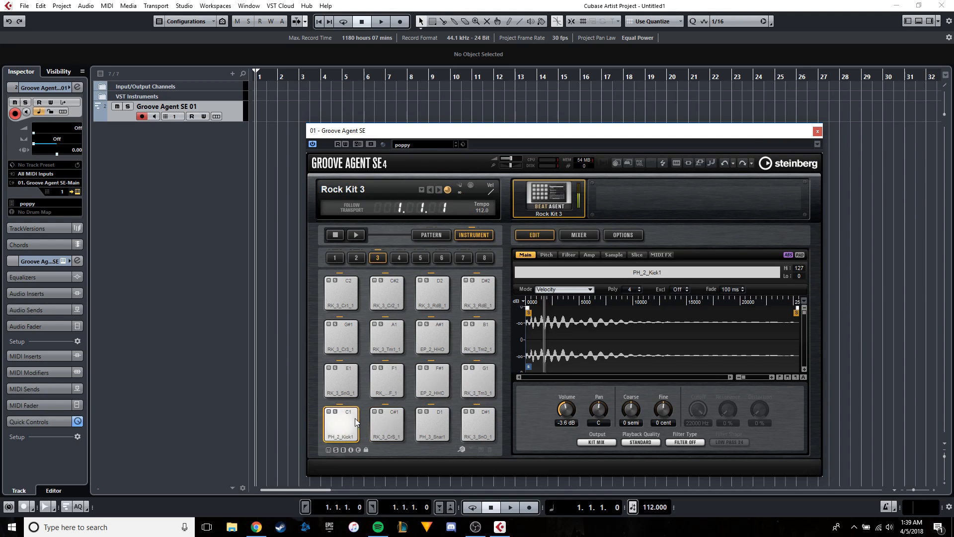
pyautogui.click(358, 416)
pyautogui.click(395, 415)
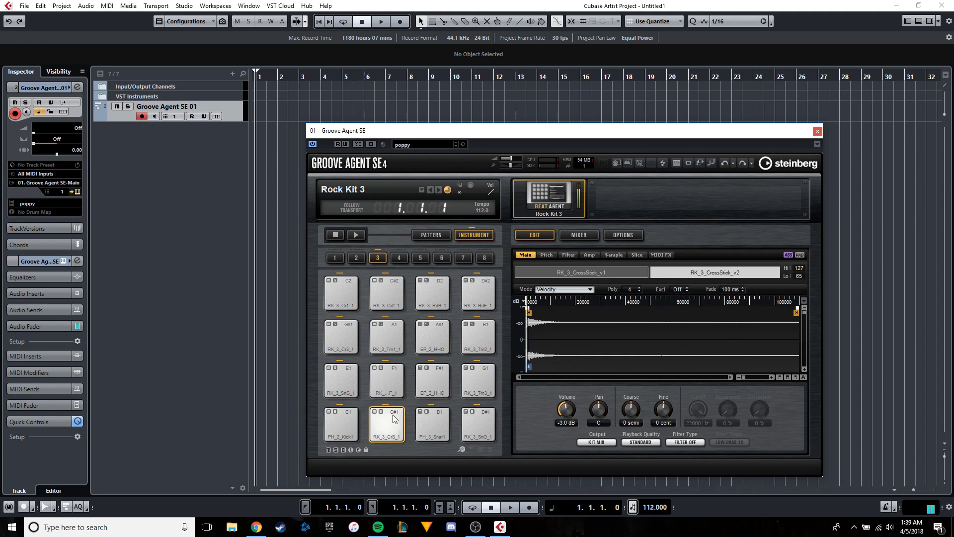
pyautogui.click(443, 413)
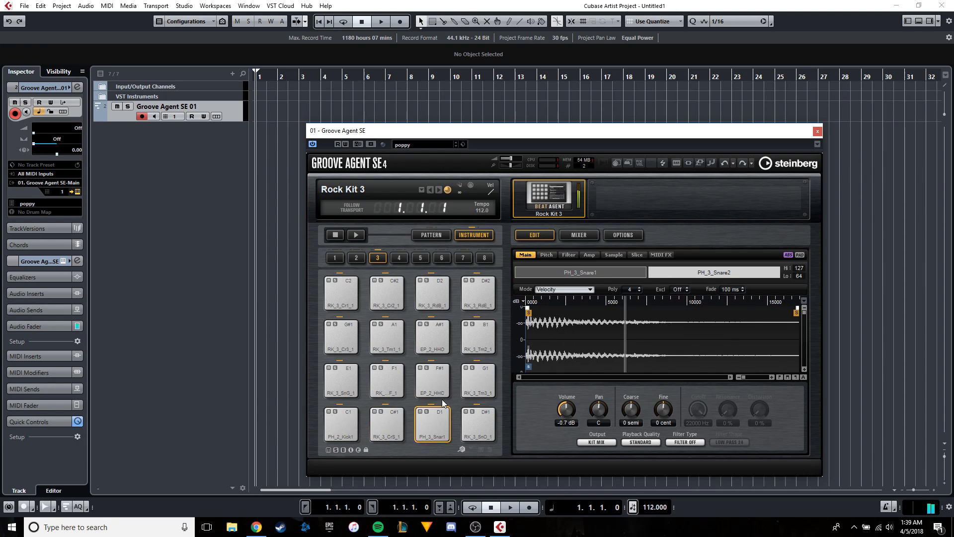
pyautogui.click(442, 377)
pyautogui.click(400, 377)
pyautogui.click(356, 377)
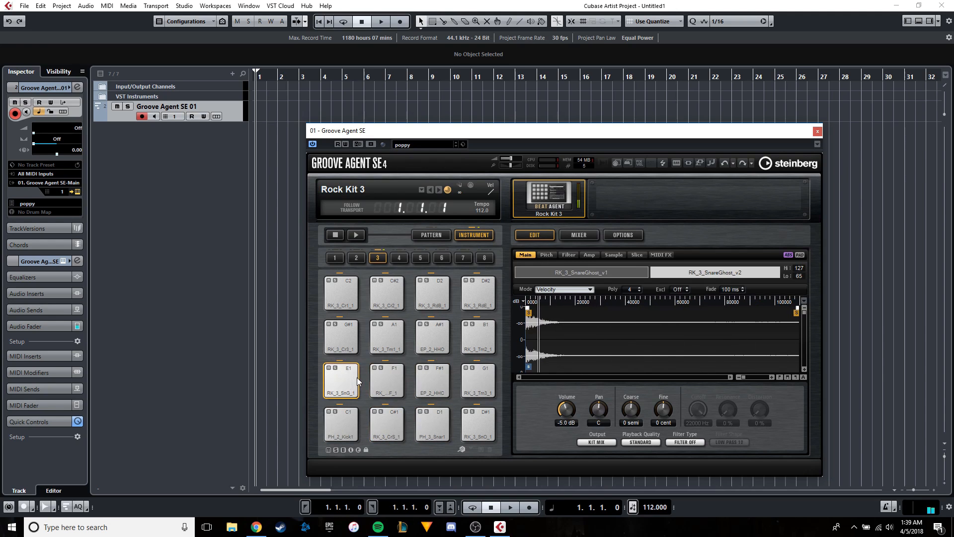
pyautogui.click(434, 378)
pyautogui.click(481, 376)
pyautogui.click(478, 425)
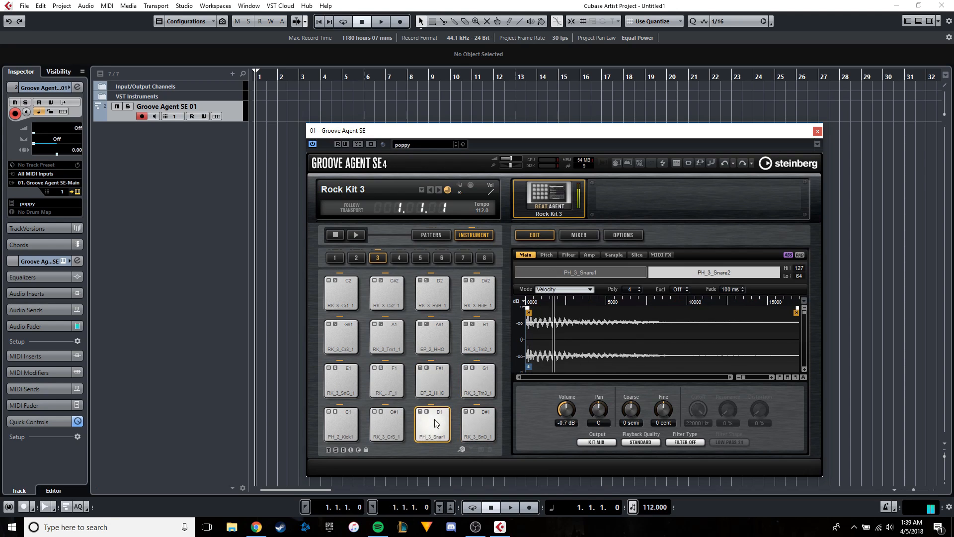
pyautogui.click(432, 424)
pyautogui.click(817, 132)
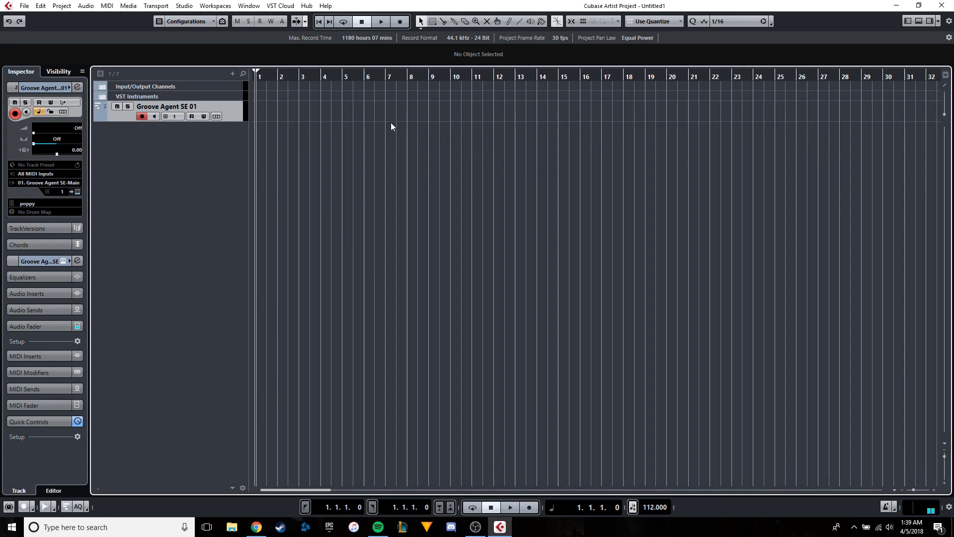
# Draw a MIDI part nearly five bars long on the Groove Agent SE 01 track, starting at bar 8.
pyautogui.press('h')
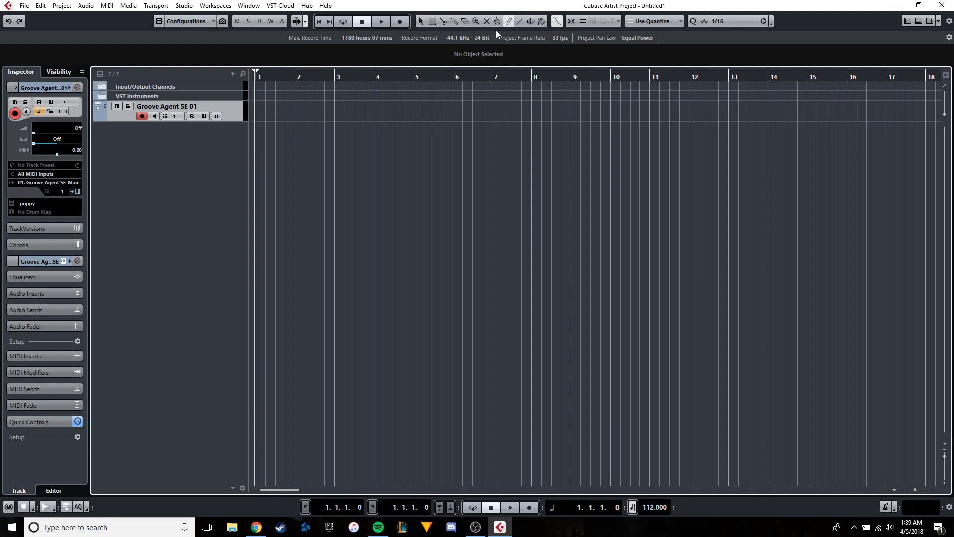
pyautogui.moveTo(414, 110)
pyautogui.mouseDown()
pyautogui.moveTo(641, 108)
pyautogui.moveTo(607, 108)
pyautogui.mouseUp()
pyautogui.moveTo(446, 111); pyautogui.dragTo(546, 109)
pyautogui.hotkey('ctrl', 'z')
pyautogui.click(420, 21)
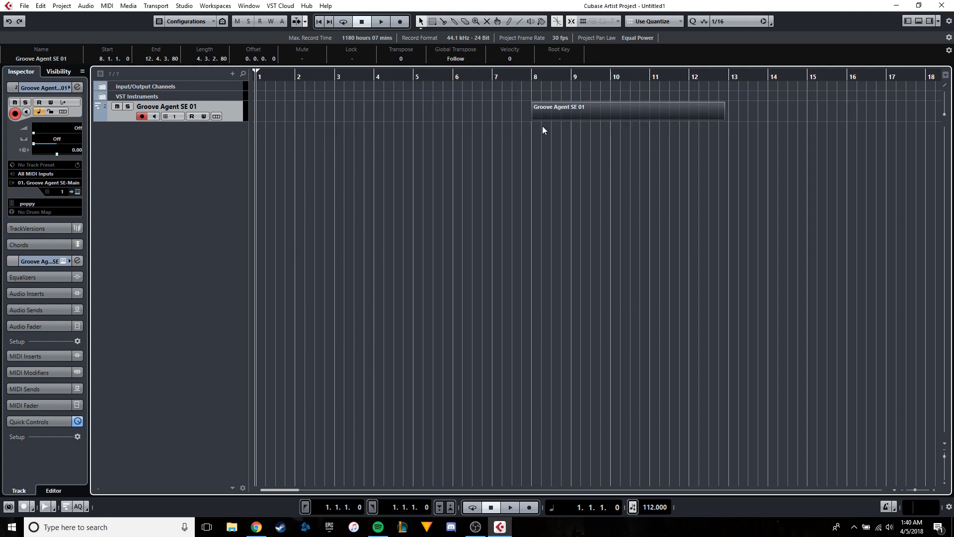
# Move the Groove Agent SE 01 part so that it starts at bar 9.
pyautogui.press('g')
pyautogui.press('g')
pyautogui.press('g')
pyautogui.press('g')
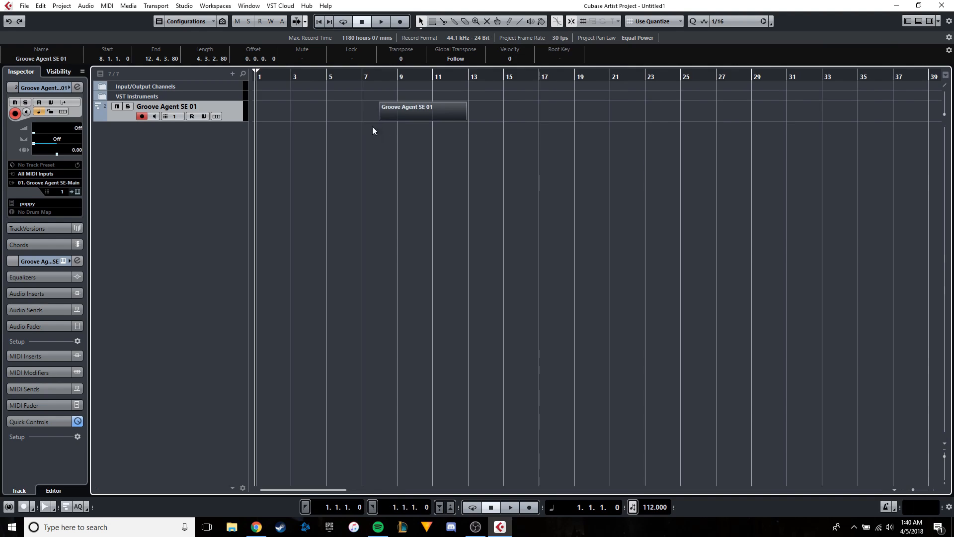
pyautogui.press('h')
pyautogui.press('h')
pyautogui.press('h')
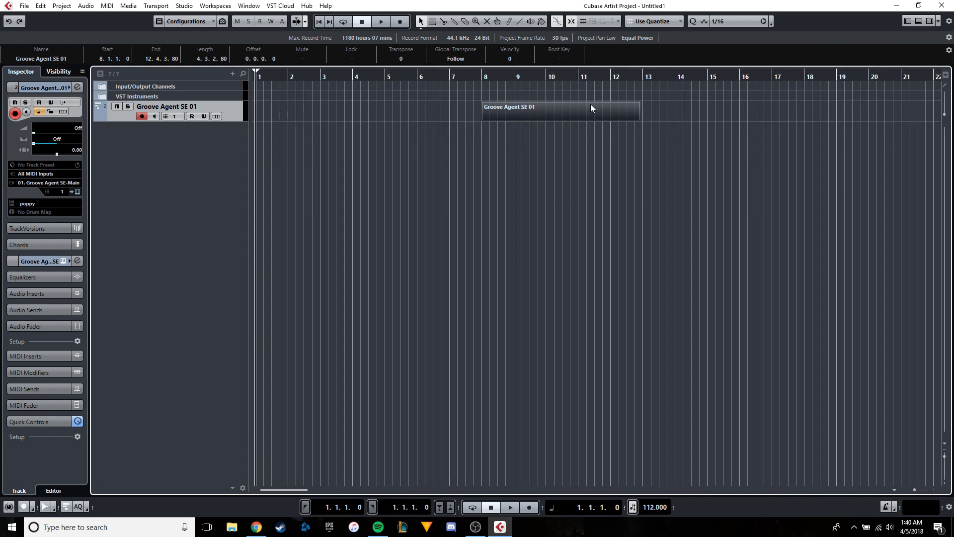
pyautogui.click(479, 79)
pyautogui.press('h')
pyautogui.press('h')
pyautogui.moveTo(496, 114); pyautogui.dragTo(543, 111)
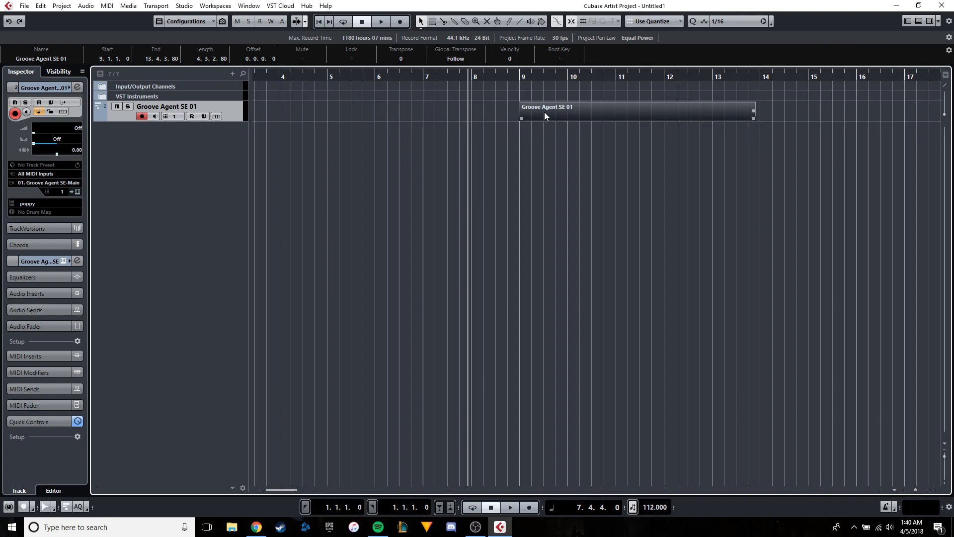
# Open the Groove Agent SE 01 part in the Key Editor as a separate window.
pyautogui.scroll(3, 544, 112)
pyautogui.doubleClick(576, 110)
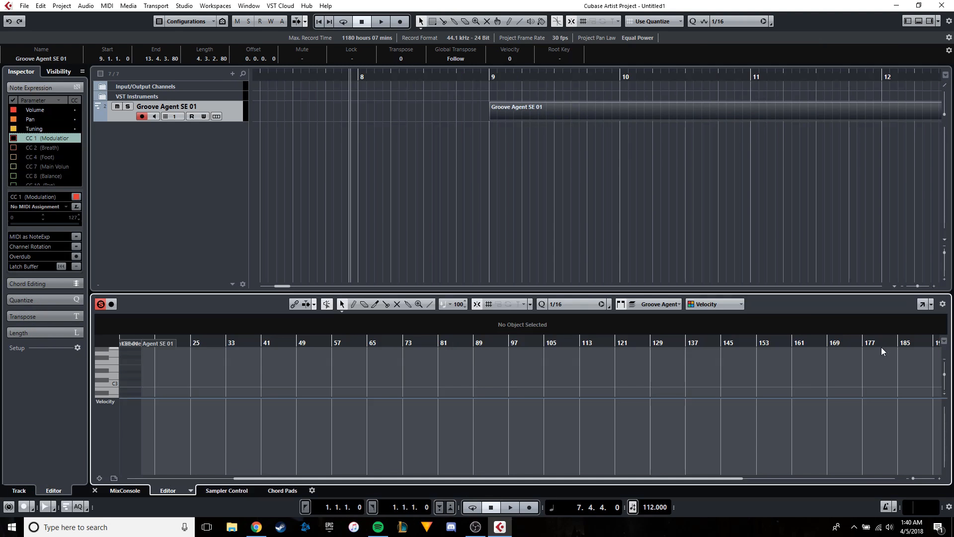
pyautogui.click(922, 304)
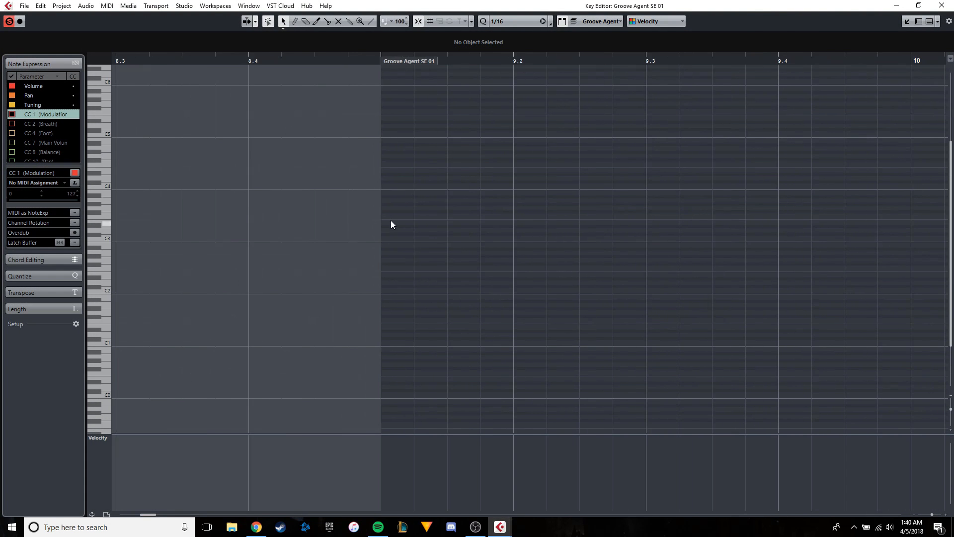
# Enter a sixteenth-length F#1 hi-hat note at the start of the part, at position 9.1.1.
pyautogui.moveTo(391, 231); pyautogui.dragTo(398, 318)
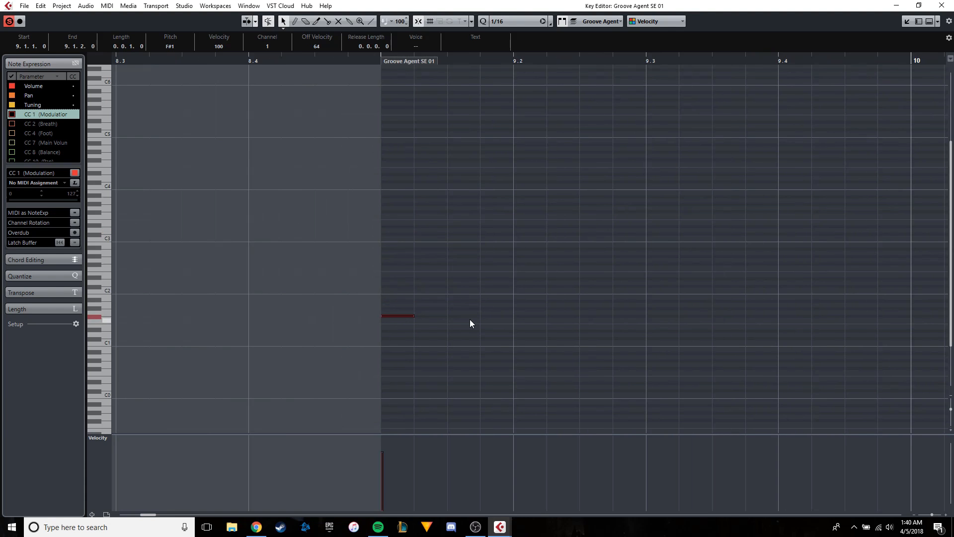
pyautogui.moveTo(457, 327); pyautogui.dragTo(366, 283)
pyautogui.scroll(2, 458, 193)
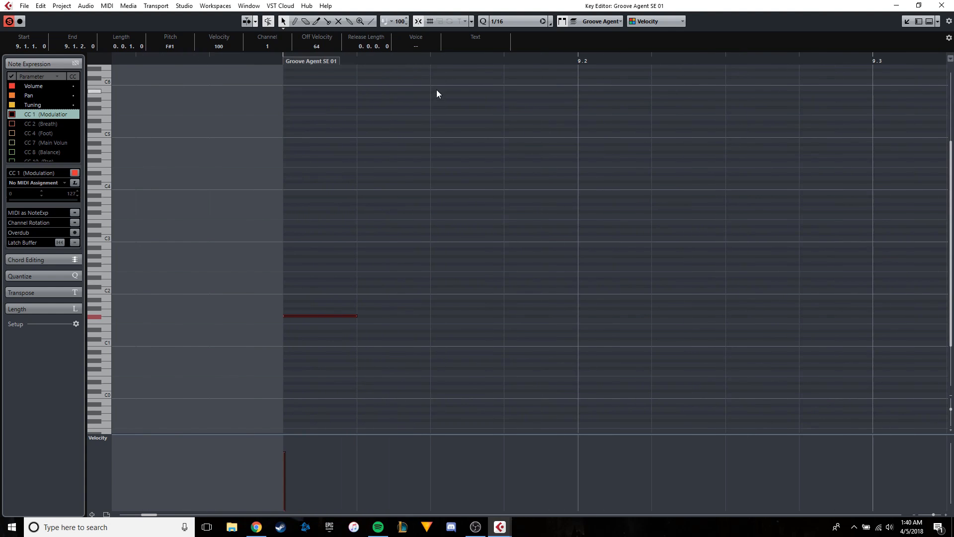
# Examine the available quantize presets in the Key Editor, keeping 1/16.
pyautogui.click(499, 23)
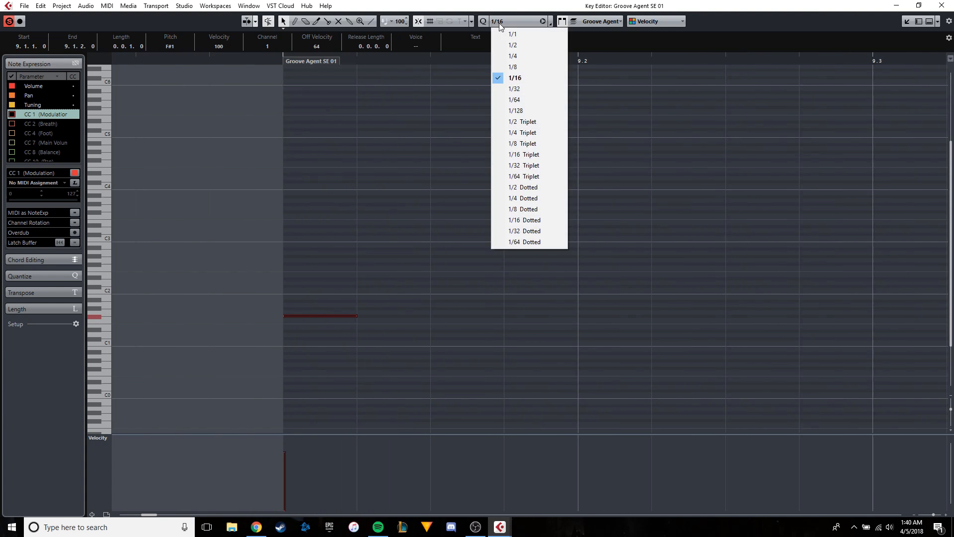
pyautogui.click(512, 25)
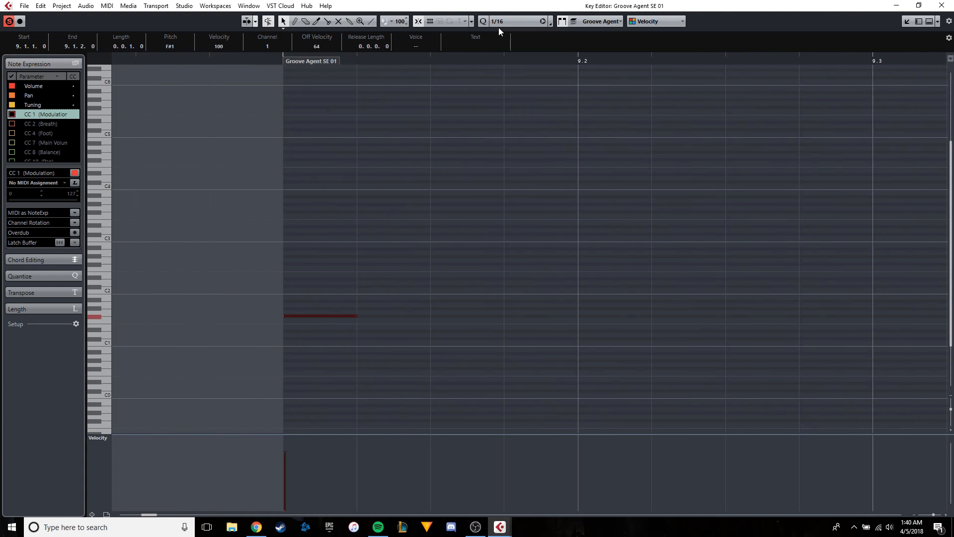
pyautogui.click(514, 21)
pyautogui.click(379, 162)
# Paste copies of the F#1 note at the next three sixteenth positions, 9.1.2, 9.1.3 and 9.1.4.
pyautogui.click(576, 63)
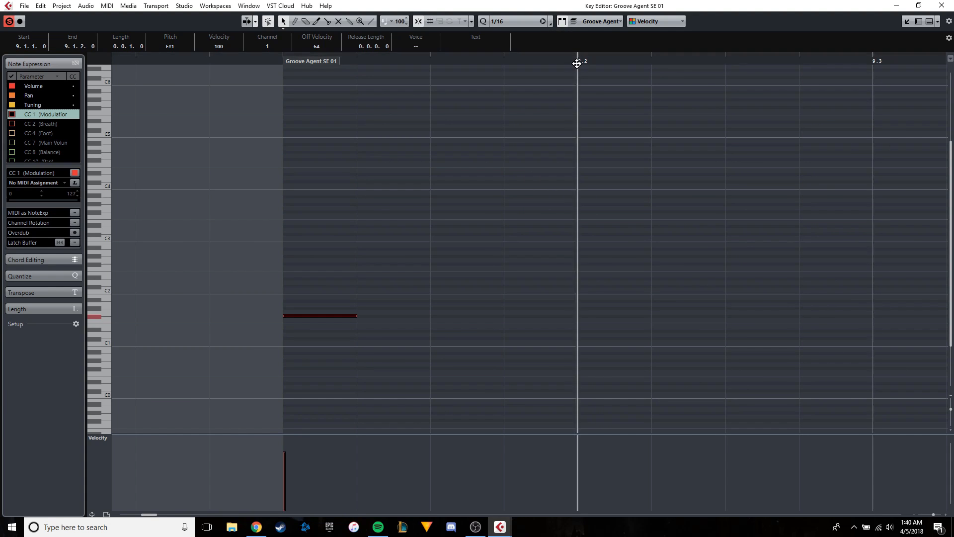
pyautogui.click(357, 60)
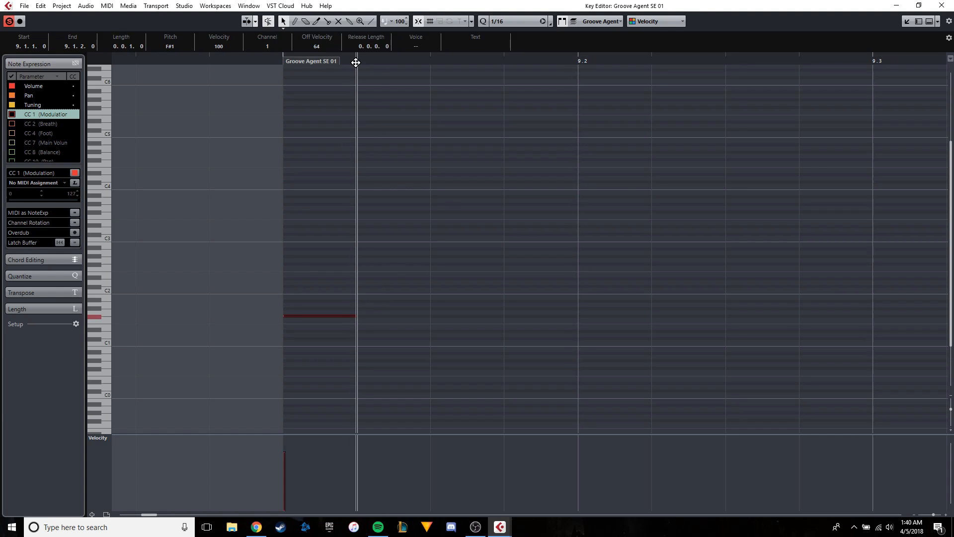
pyautogui.hotkey('ctrl', 'v')
pyautogui.click(435, 60)
pyautogui.hotkey('ctrl', 'v')
pyautogui.click(508, 61)
pyautogui.hotkey('ctrl', 'v')
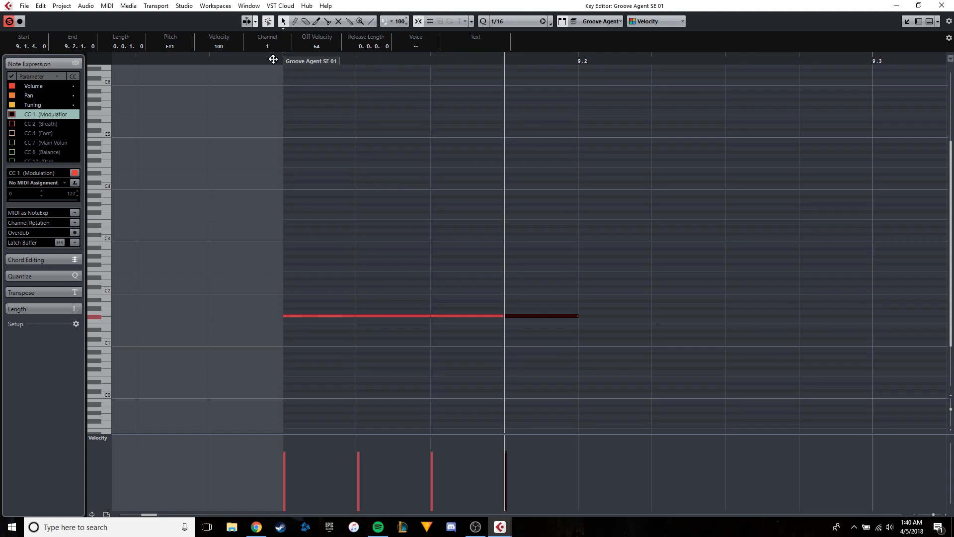
# Audition the four F#1 notes and delete the ones at 9.1.2 and 9.1.4.
pyautogui.click(273, 60)
pyautogui.press('space')
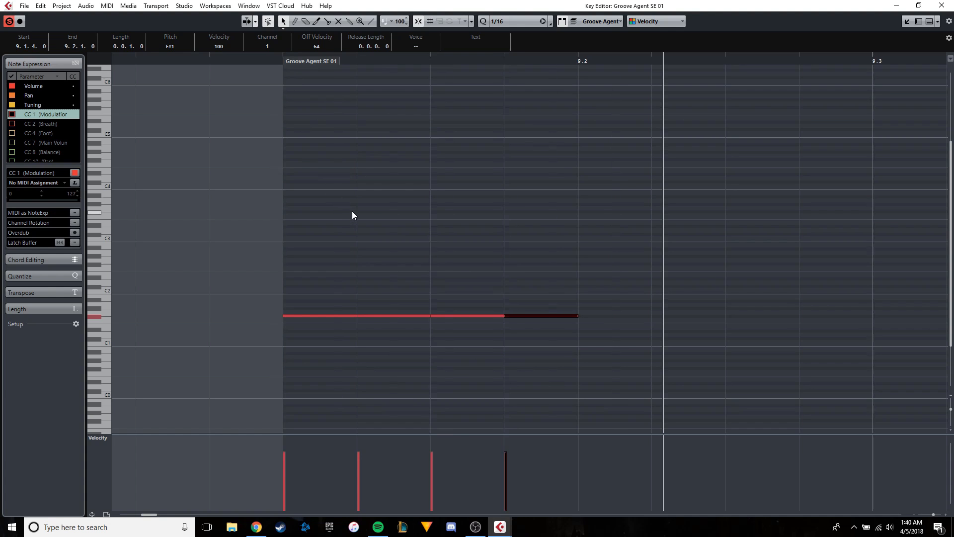
pyautogui.click(410, 316)
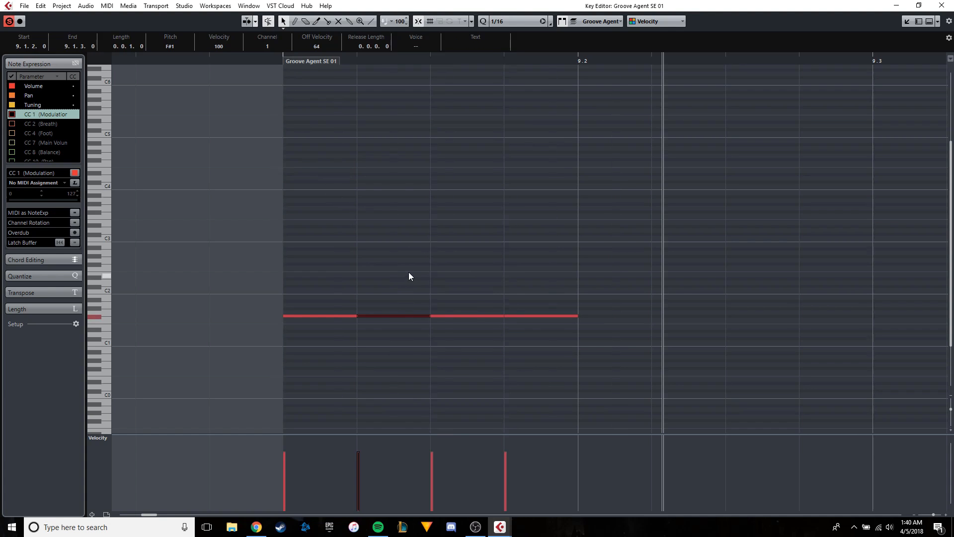
pyautogui.press('Delete')
pyautogui.moveTo(567, 360); pyautogui.dragTo(546, 274)
pyautogui.press('Delete')
# Lower the velocity of the two remaining F#1 notes to 57.
pyautogui.moveTo(539, 350); pyautogui.dragTo(296, 297)
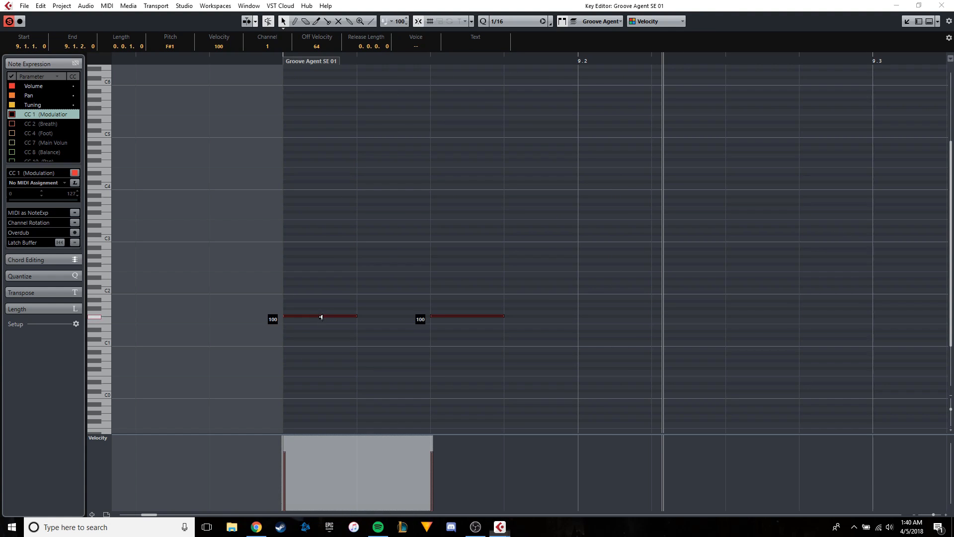
pyautogui.click(338, 290)
pyautogui.moveTo(524, 355); pyautogui.dragTo(294, 296)
pyautogui.moveTo(337, 318); pyautogui.dragTo(344, 355)
pyautogui.click(328, 291)
# Copy the two F#1 notes and paste them at beat 9.2.
pyautogui.hotkey('ctrl', 'a')
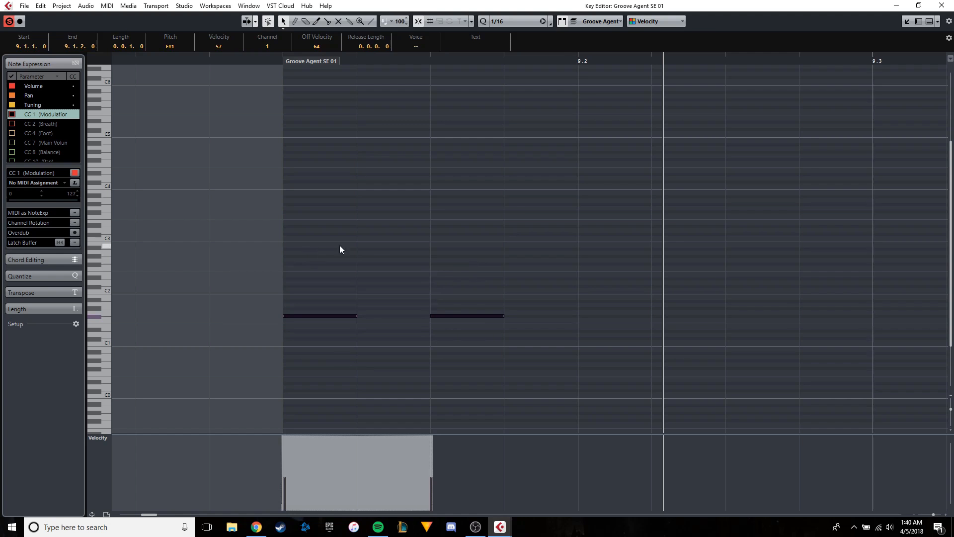
pyautogui.click(578, 60)
pyautogui.moveTo(613, 146); pyautogui.dragTo(409, 159)
pyautogui.scroll(-2, 410, 159)
pyautogui.hotkey('ctrl', 'v')
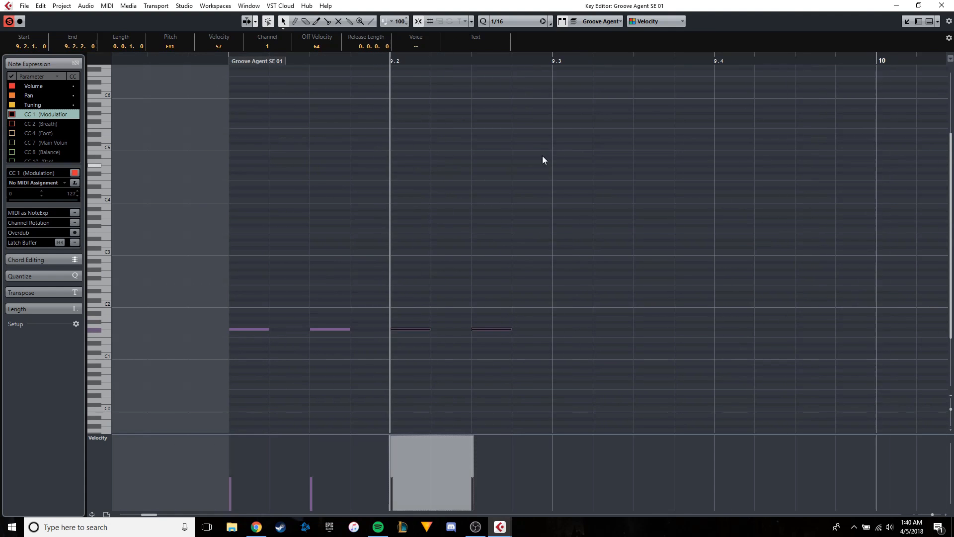
# Paste further copies of the F#1 note pair at beats 9.3 and 9.4 to fill the bar.
pyautogui.click(553, 60)
pyautogui.scroll(-3, 572, 131)
pyautogui.click(533, 291)
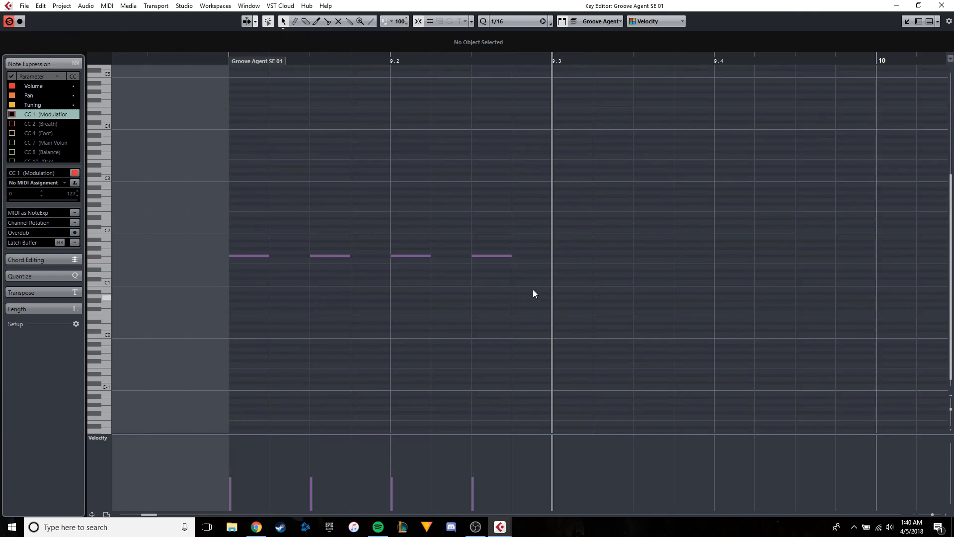
pyautogui.moveTo(549, 298); pyautogui.dragTo(390, 224)
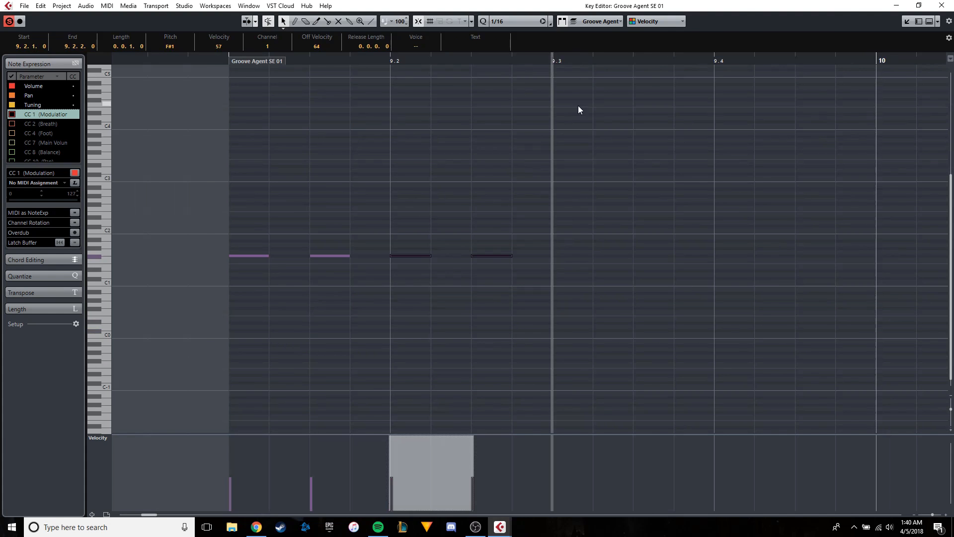
pyautogui.moveTo(573, 108); pyautogui.dragTo(534, 109)
pyautogui.scroll(-2, 534, 109)
pyautogui.moveTo(621, 120); pyautogui.dragTo(529, 116)
pyautogui.hotkey('ctrl', 'v')
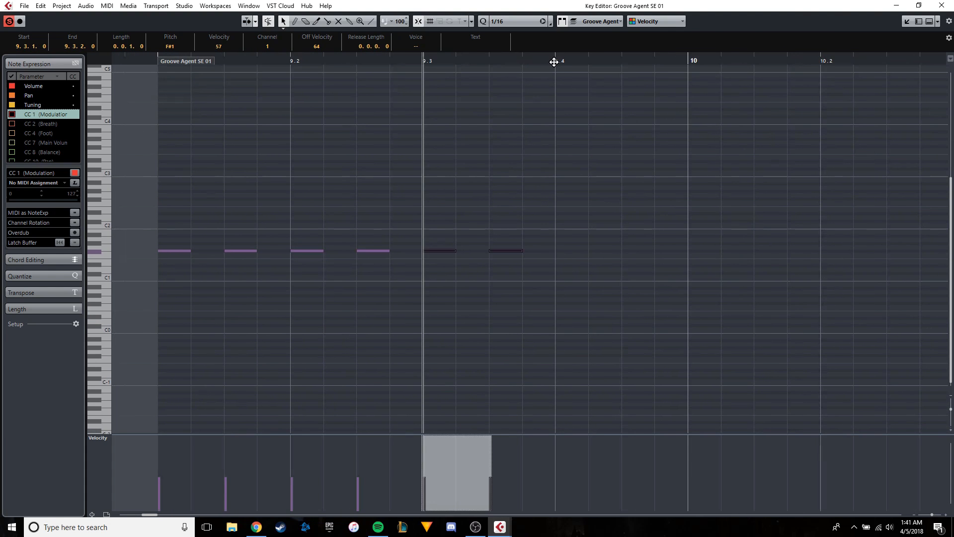
pyautogui.click(553, 60)
pyautogui.hotkey('ctrl', 'v')
# Play back the hi-hat pattern from the start of bar 9.
pyautogui.click(169, 59)
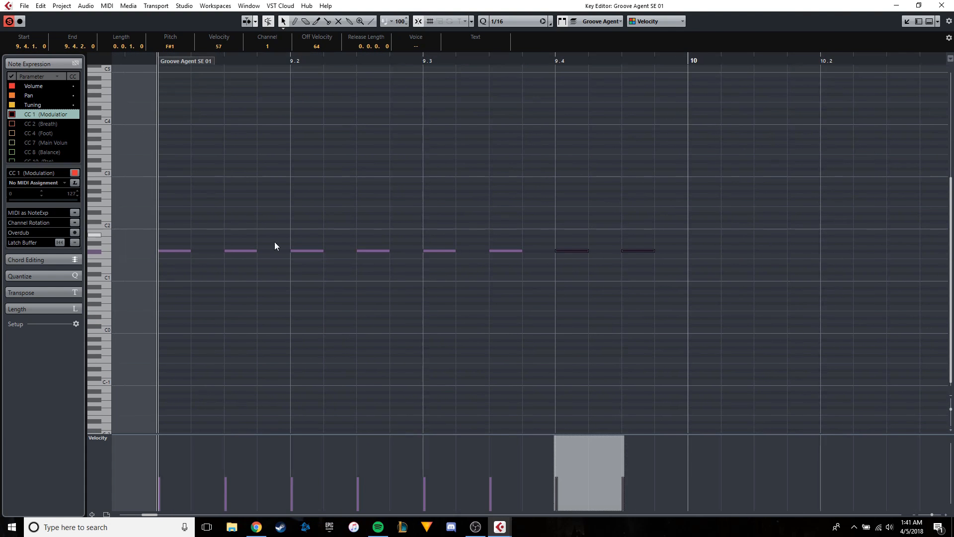
pyautogui.press('space')
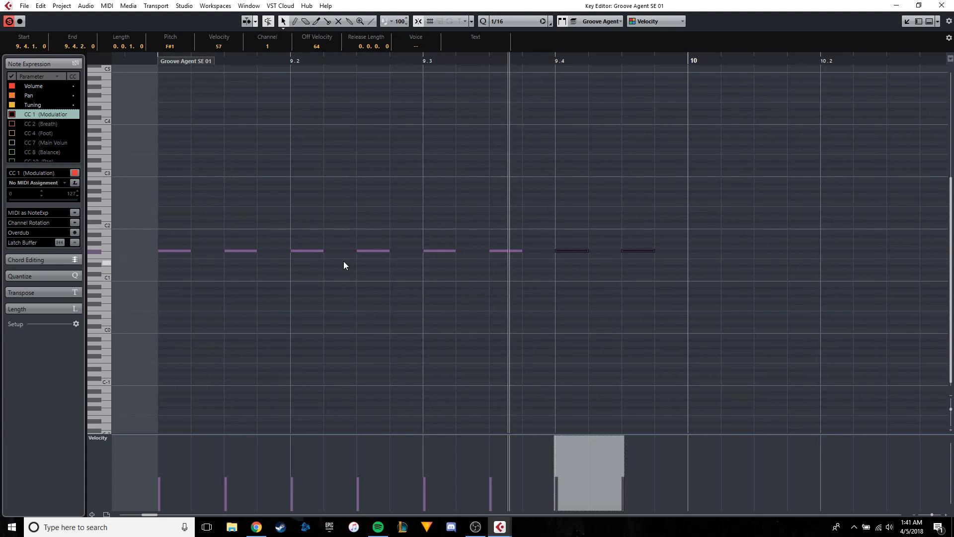
pyautogui.press('space')
# Shorten the Groove Agent SE 01 part so it ends at bar 10, and return the Key Editor to the Project window.
pyautogui.scroll(-1, 469, 250)
pyautogui.moveTo(470, 249); pyautogui.dragTo(421, 251)
pyautogui.scroll(-1, 422, 252)
pyautogui.moveTo(776, 149); pyautogui.dragTo(531, 178)
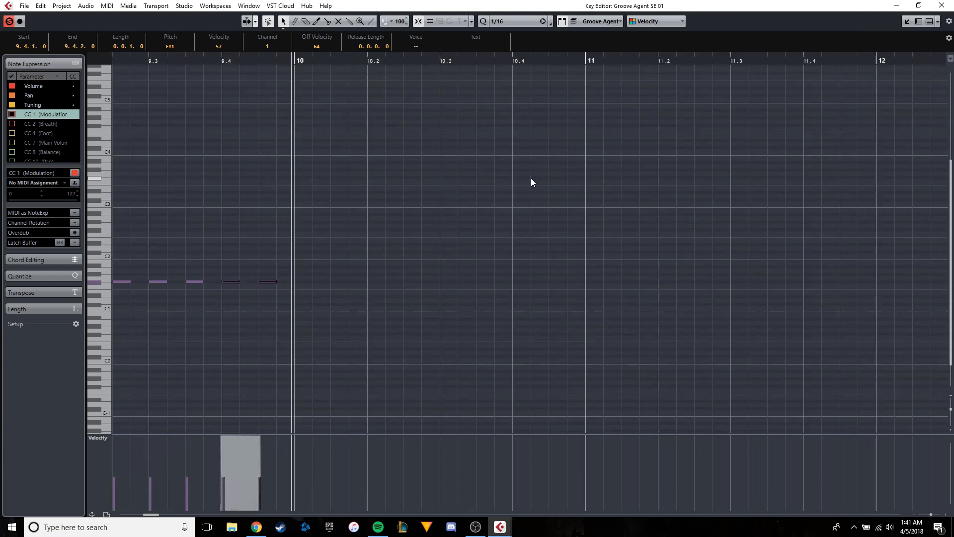
pyautogui.scroll(-4, 537, 175)
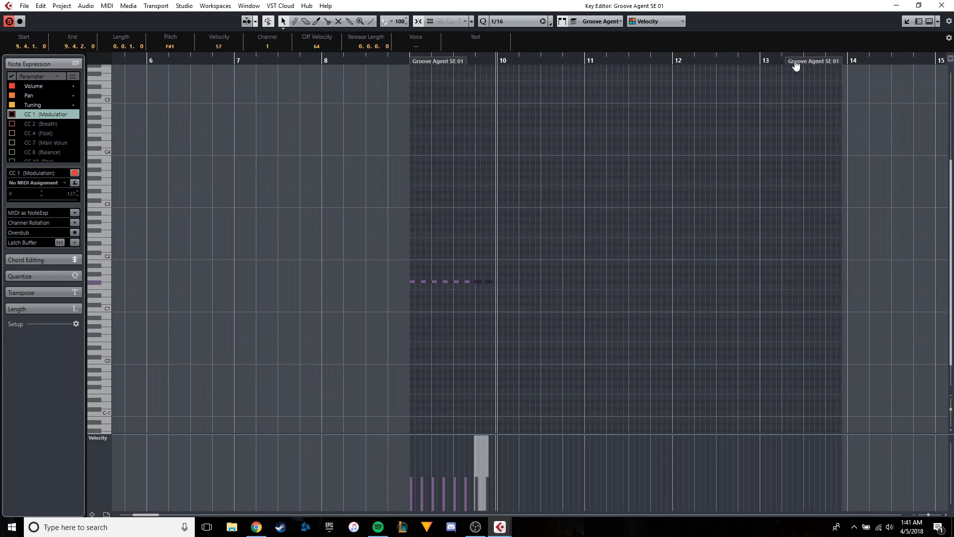
pyautogui.moveTo(796, 63); pyautogui.dragTo(494, 64)
pyautogui.scroll(4, 499, 63)
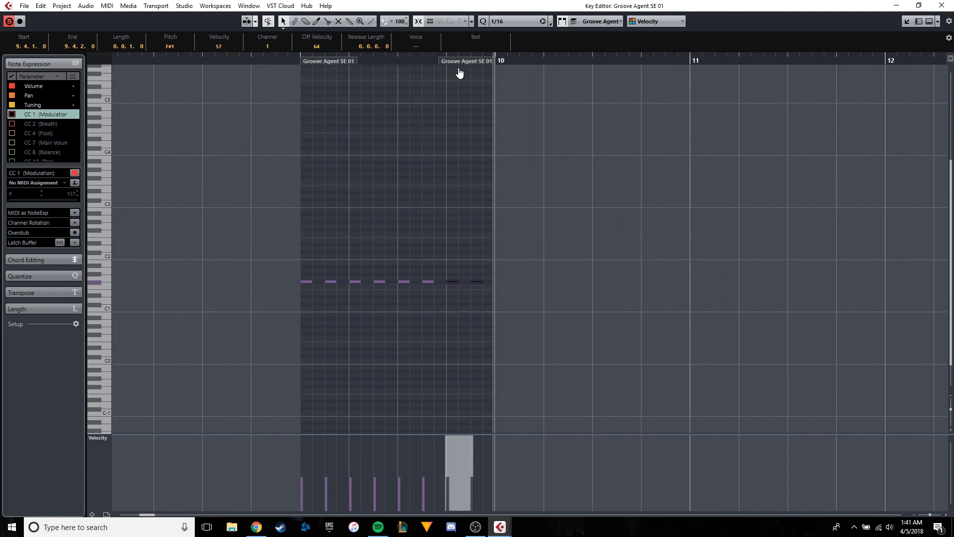
pyautogui.click(906, 21)
pyautogui.click(537, 117)
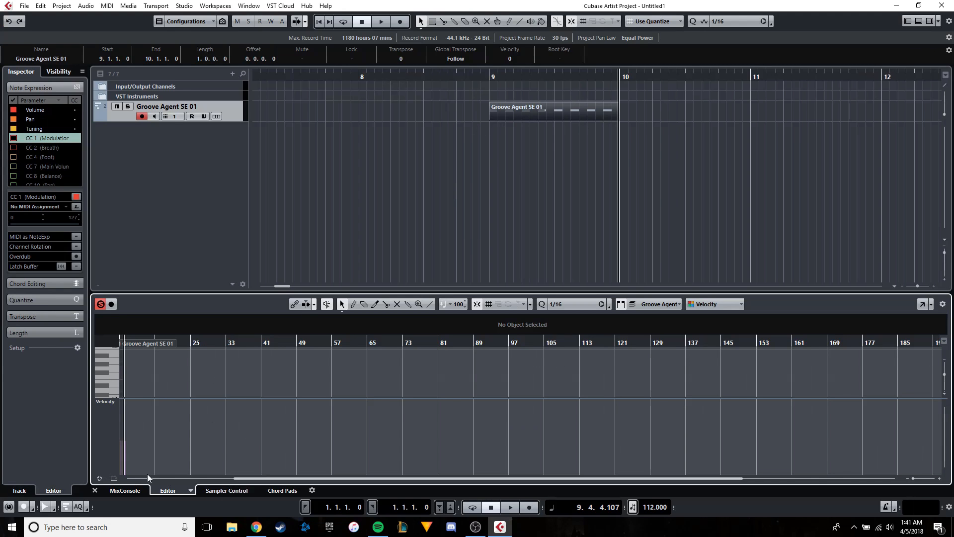
pyautogui.click(925, 304)
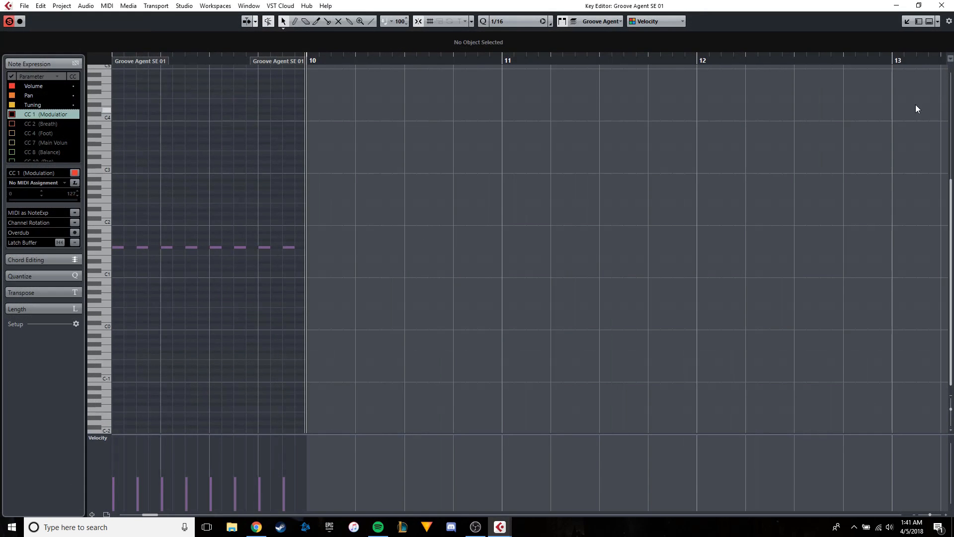
pyautogui.click(907, 22)
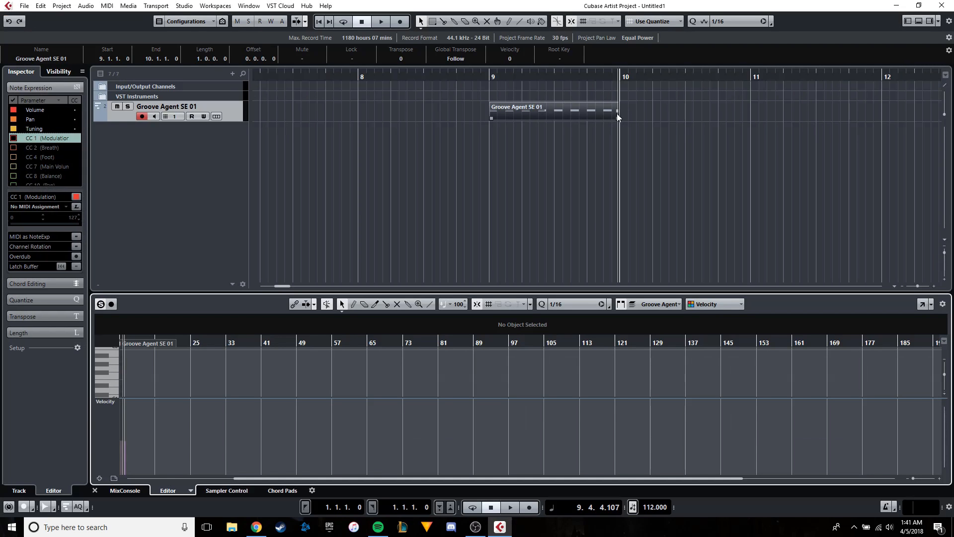
# Repeat the one-bar Groove Agent SE 01 part to fill bars 9 to 12, and close the lower editor zone.
pyautogui.moveTo(618, 116); pyautogui.dragTo(741, 114)
pyautogui.hscroll(3, 664, 118)
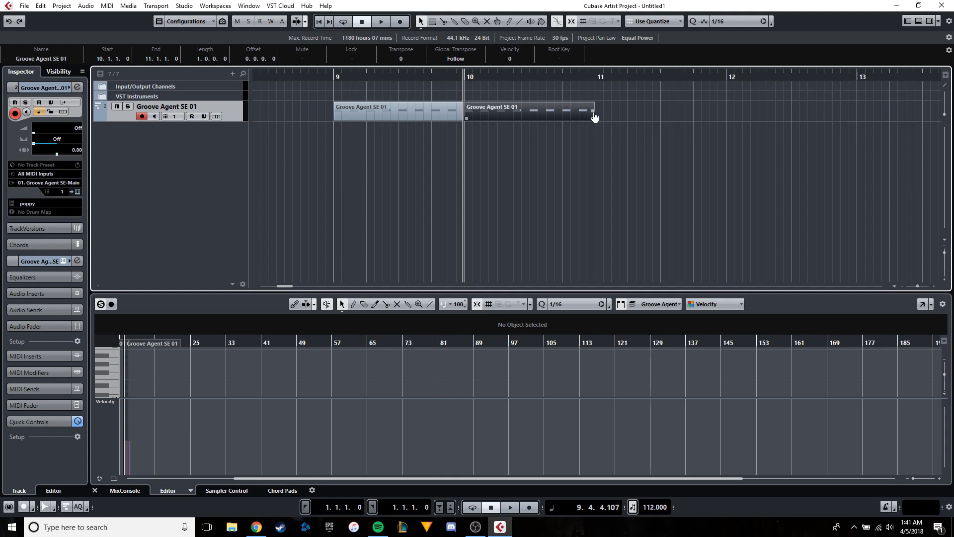
pyautogui.moveTo(595, 116); pyautogui.dragTo(909, 115)
pyautogui.click(841, 112)
pyautogui.press('Delete')
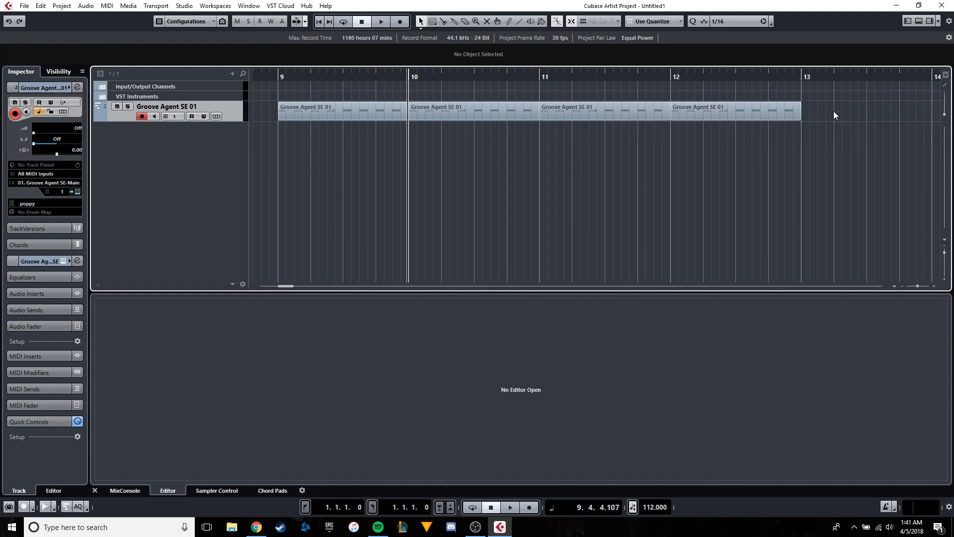
pyautogui.click(94, 490)
# Play back the repeated hi-hat parts in the project from bar 9.
pyautogui.hscroll(-4, 472, 213)
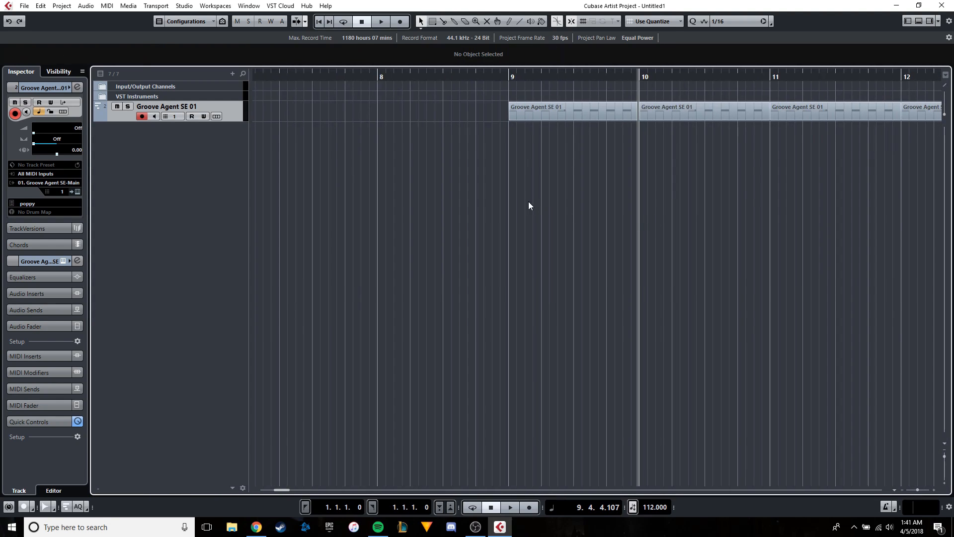
pyautogui.scroll(3, 529, 201)
pyautogui.click(491, 78)
pyautogui.press('space')
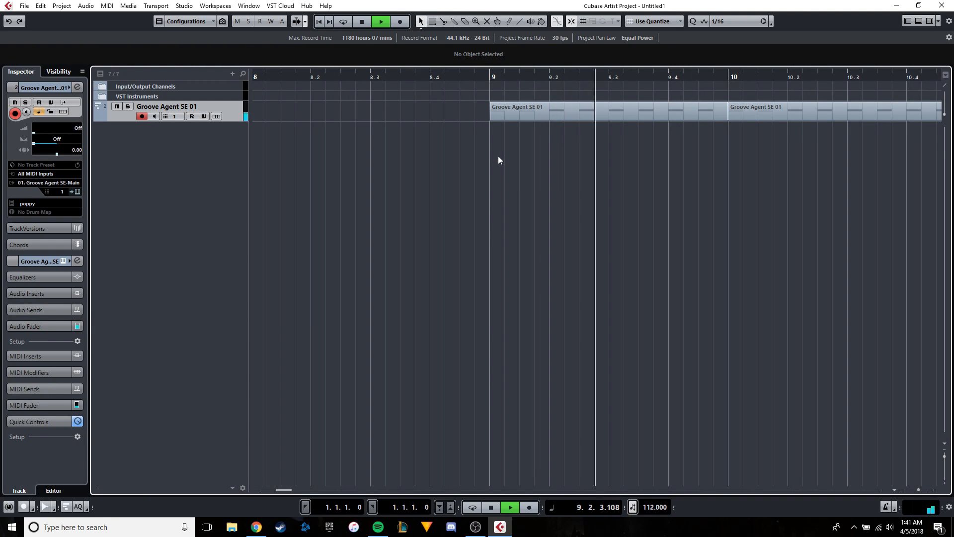
pyautogui.scroll(-3, 498, 156)
pyautogui.hscroll(3, 608, 153)
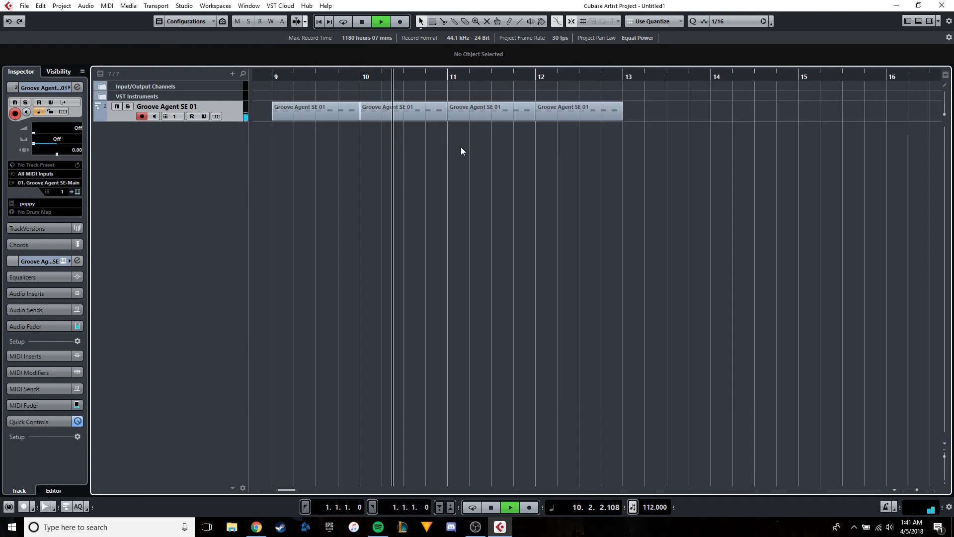
# Stop playback, copy the four Groove Agent SE 01 parts and paste them at bar 13.
pyautogui.moveTo(602, 140); pyautogui.dragTo(290, 110)
pyautogui.press('space')
pyautogui.click(625, 78)
pyautogui.hotkey('ctrl', 'v')
pyautogui.scroll(3, 641, 123)
pyautogui.scroll(-5, 640, 123)
# Play back the extended drum arrangement from bar 9 and stop.
pyautogui.press('space')
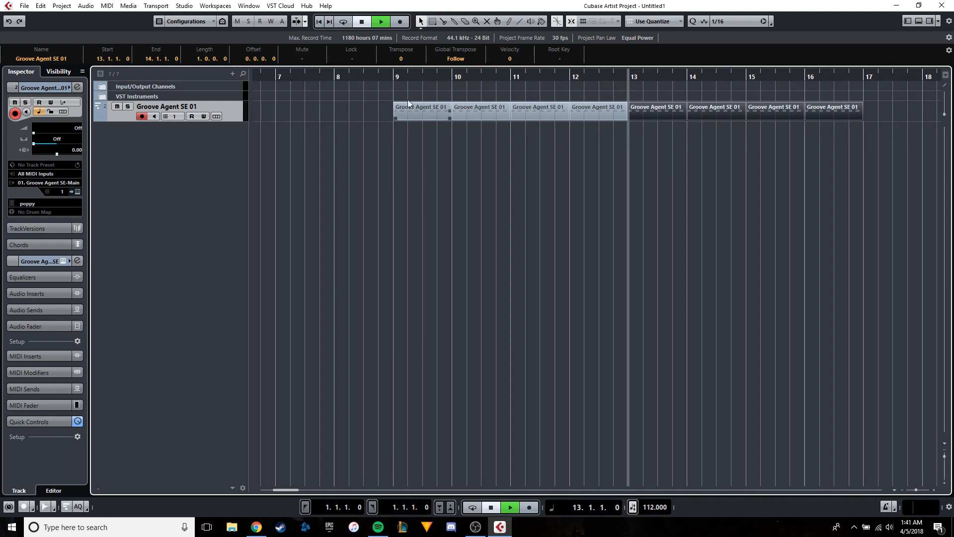
pyautogui.click(389, 75)
pyautogui.scroll(3, 417, 141)
pyautogui.scroll(-3, 416, 144)
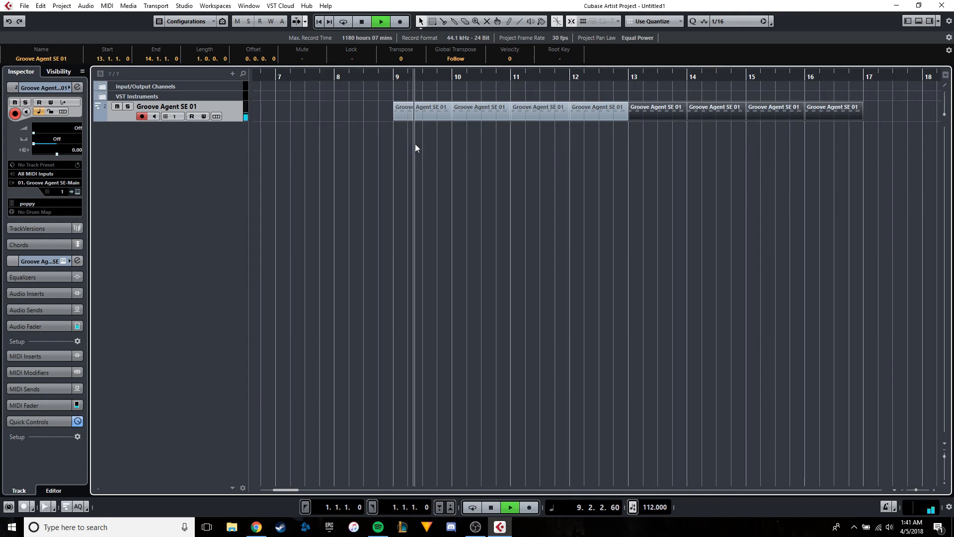
pyautogui.press('space')
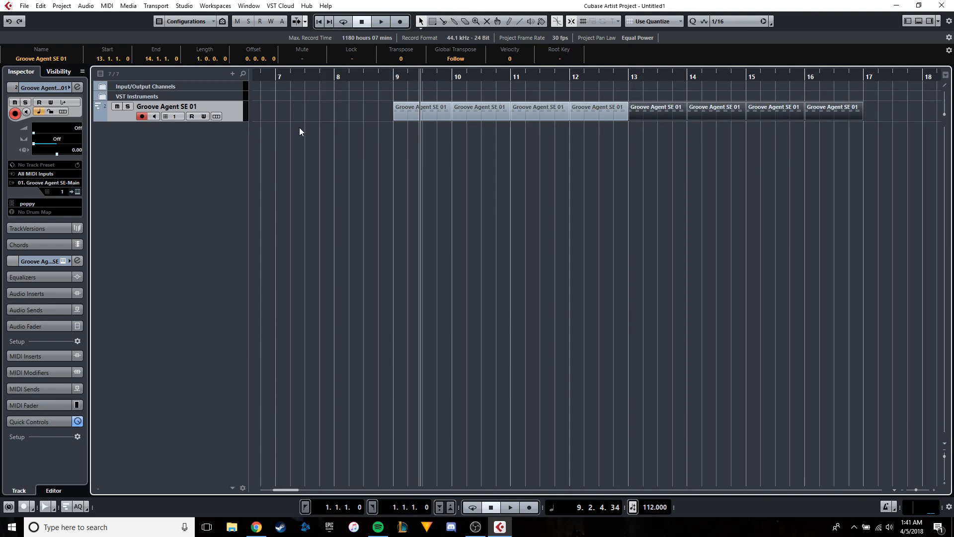
# Add HALion Sonic SE as a rack instrument with its own MIDI track, and close the VST Instruments window.
pyautogui.click(182, 6)
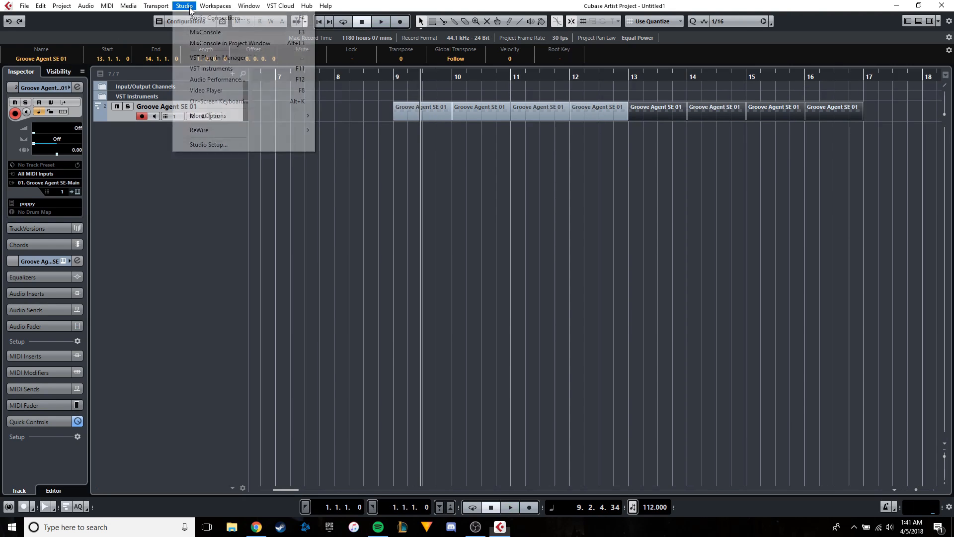
pyautogui.click(219, 60)
pyautogui.rightClick(425, 168)
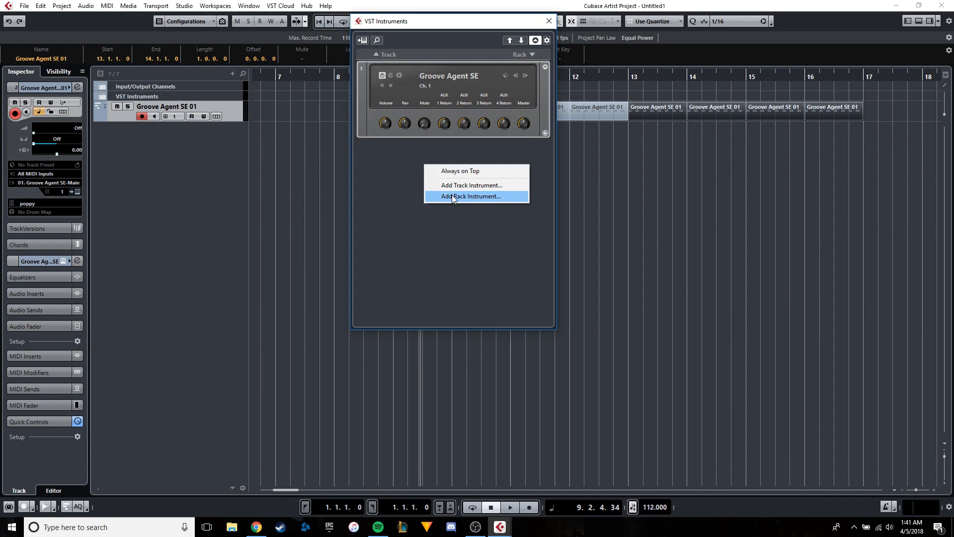
pyautogui.click(451, 196)
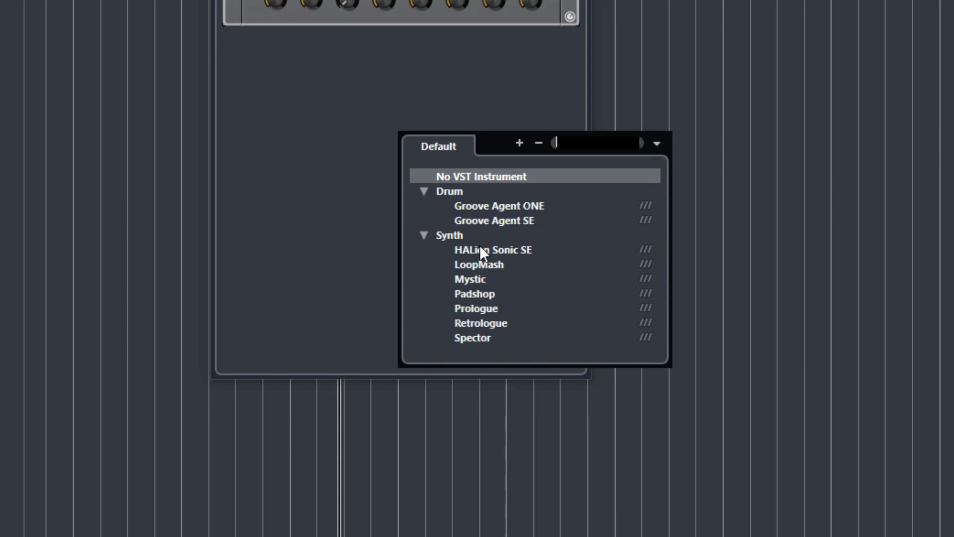
pyautogui.press('Escape')
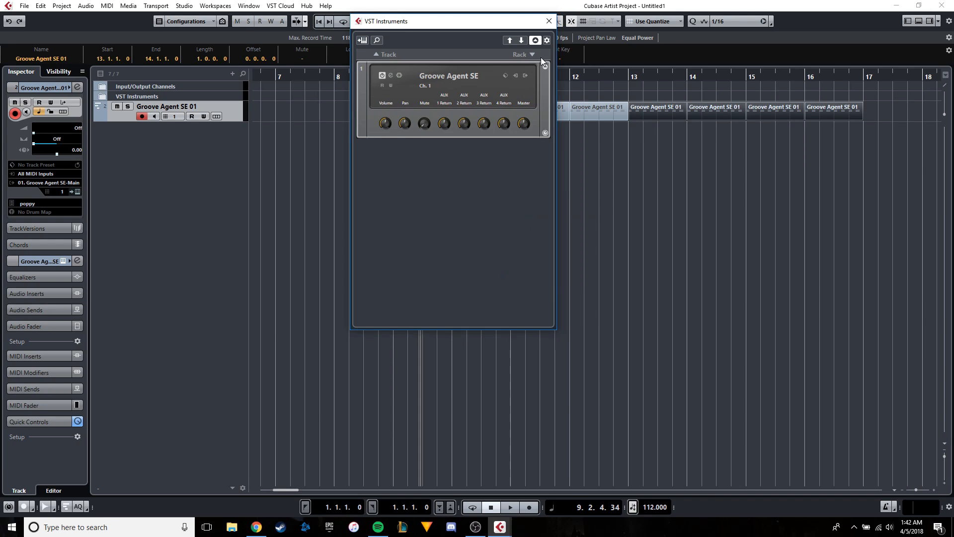
pyautogui.press('Return')
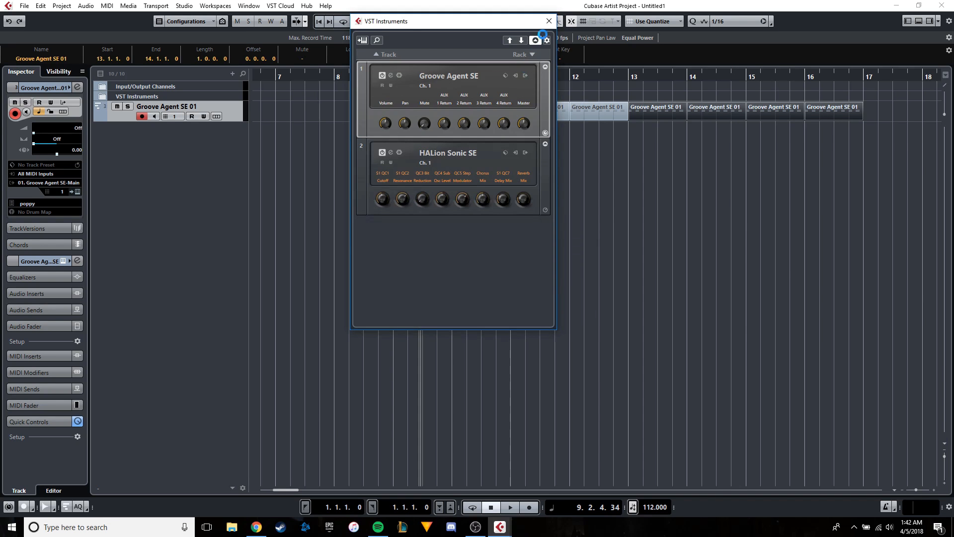
pyautogui.moveTo(388, 194); pyautogui.dragTo(467, 92)
pyautogui.moveTo(394, 89); pyautogui.dragTo(500, 199)
pyautogui.click(390, 135)
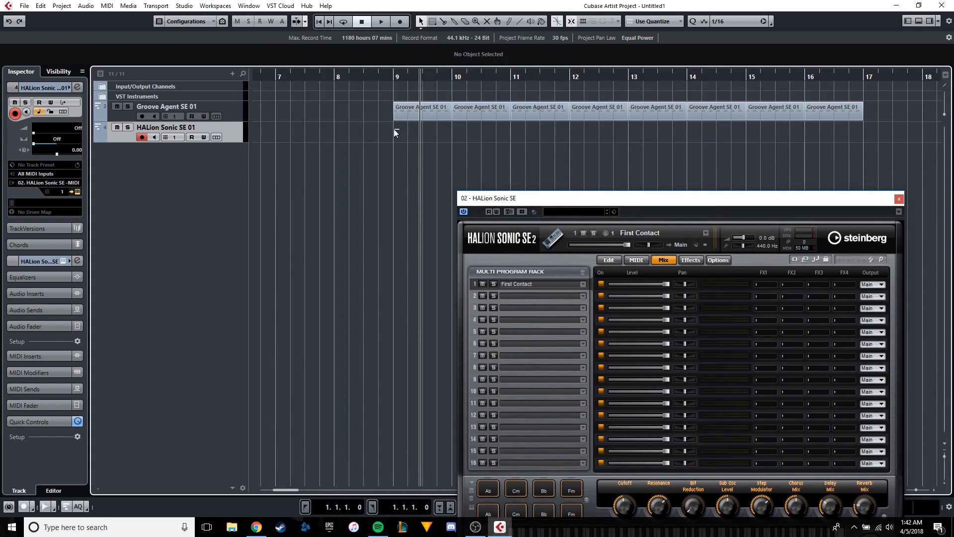
# Color the HALion Sonic SE 01 track red and the Groove Agent SE 01 track yellow (Color 4).
pyautogui.click(104, 130)
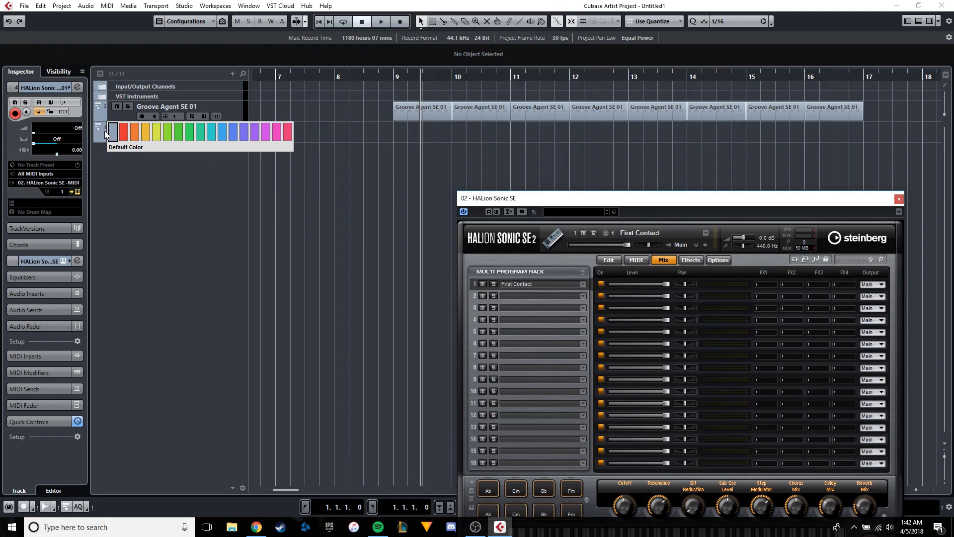
pyautogui.click(123, 135)
pyautogui.click(104, 111)
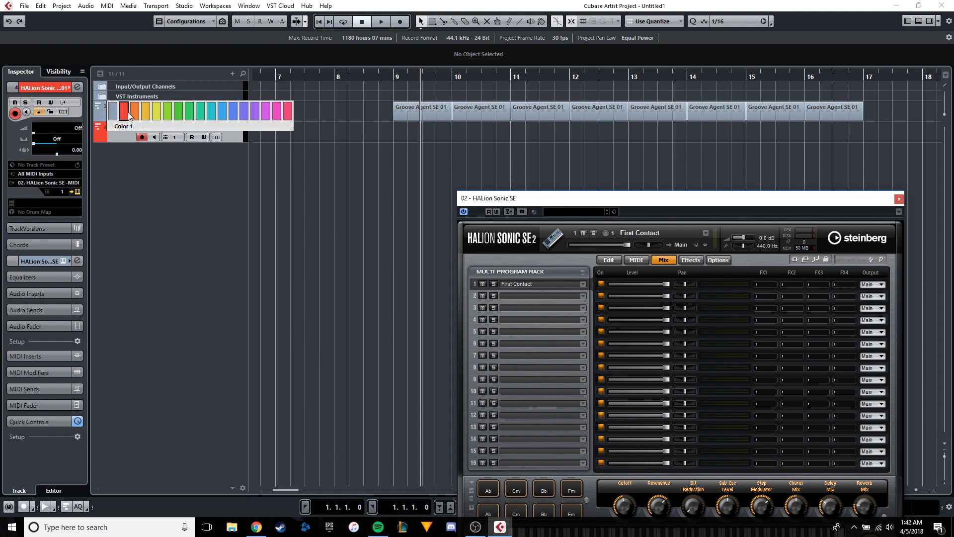
pyautogui.click(156, 111)
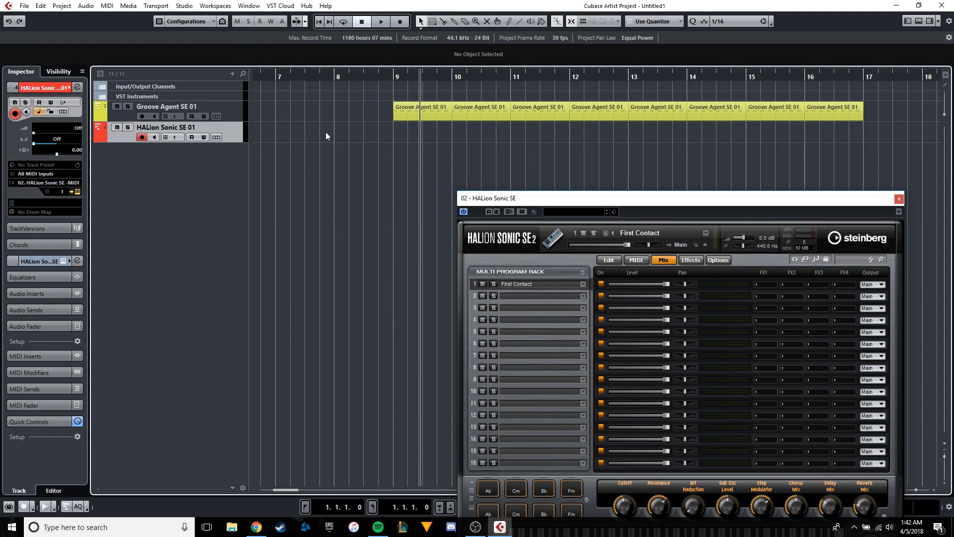
# Enlarge the HALion Sonic SE 01 track, search the programs for "pad", load [GM 090] Pad 2 (Warm) into slot 1 and close the instrument.
pyautogui.moveTo(193, 142); pyautogui.dragTo(197, 221)
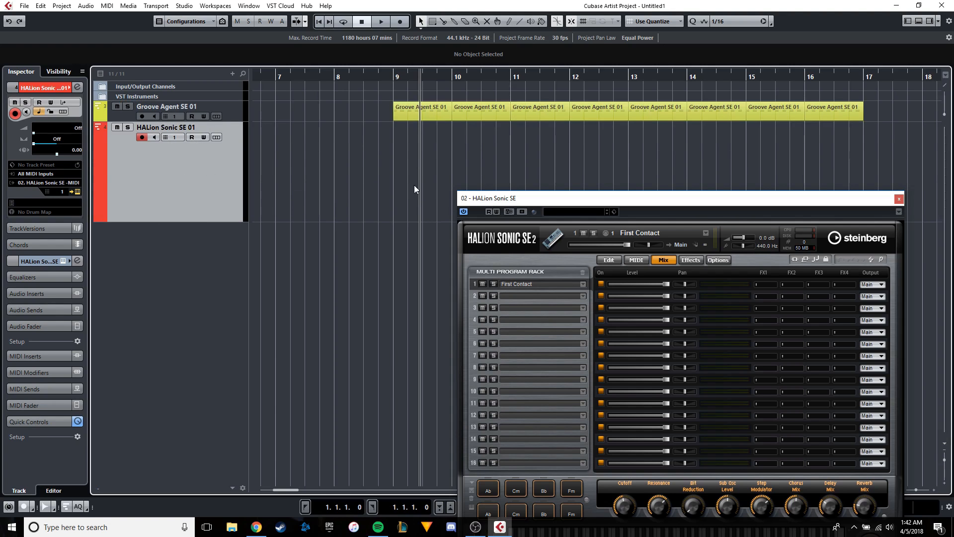
pyautogui.click(581, 285)
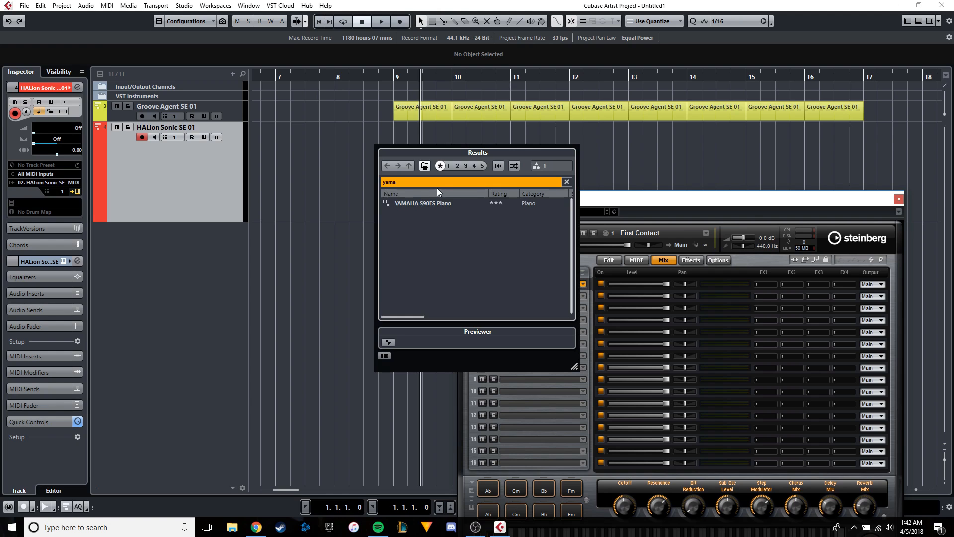
pyautogui.press('BackSpace')
pyautogui.press('BackSpace')
pyautogui.press('BackSpace')
pyautogui.press('BackSpace')
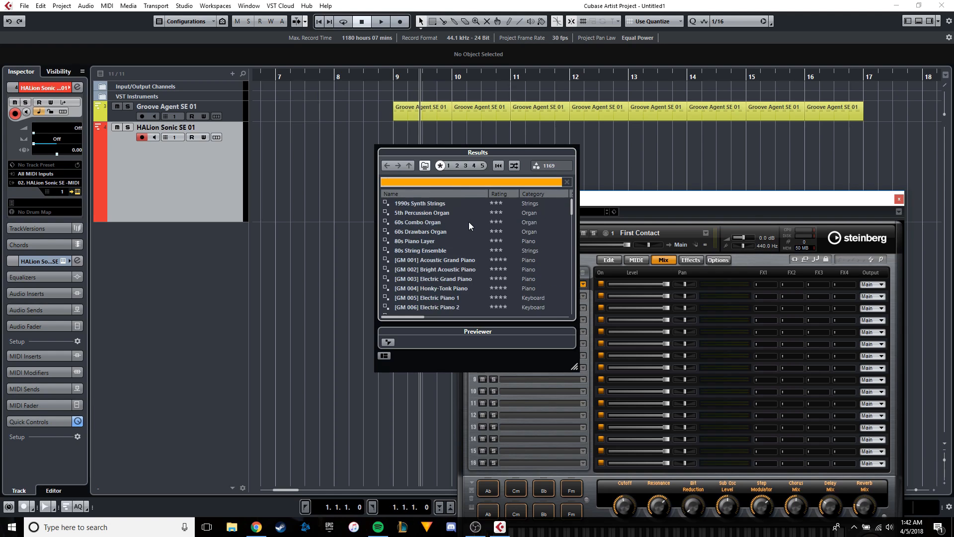
pyautogui.scroll(-13, 469, 222)
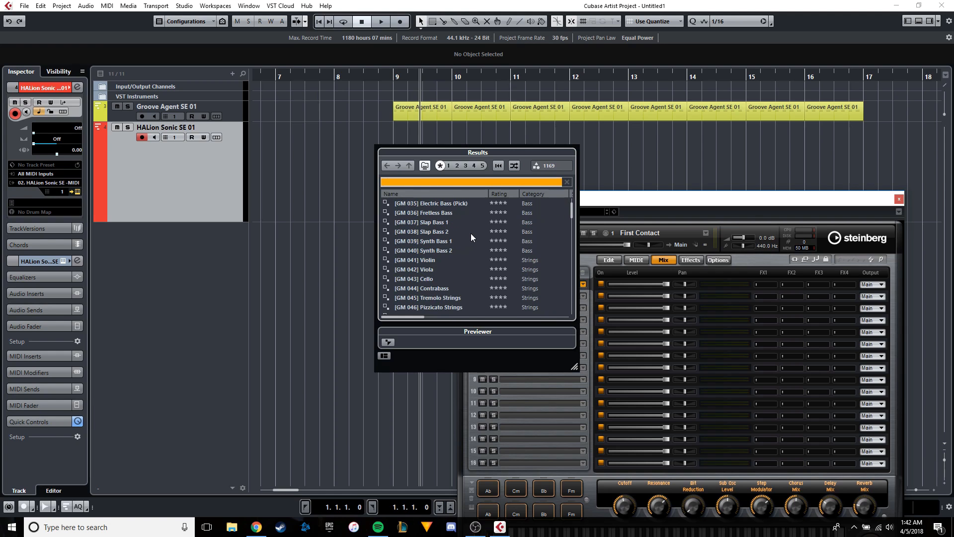
pyautogui.scroll(14, 470, 233)
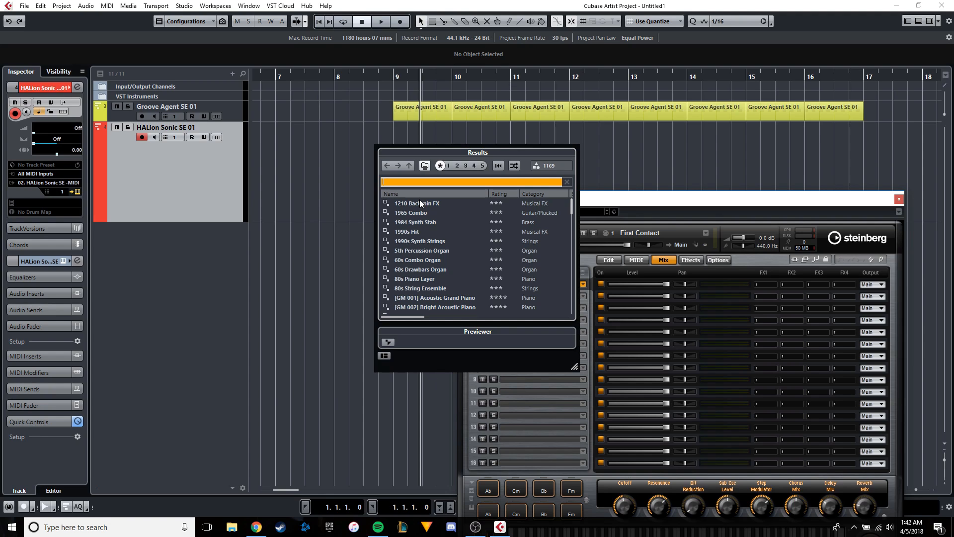
pyautogui.write('pad')
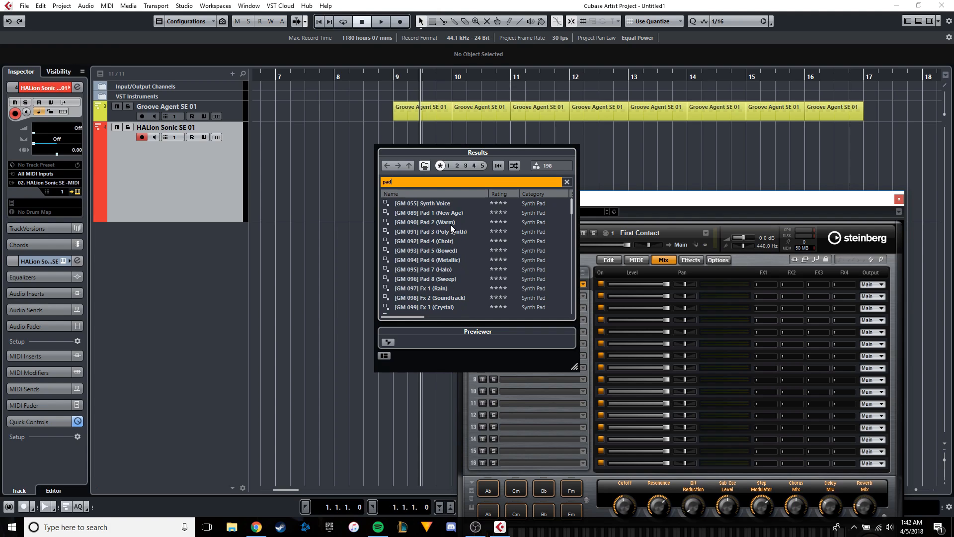
pyautogui.doubleClick(451, 223)
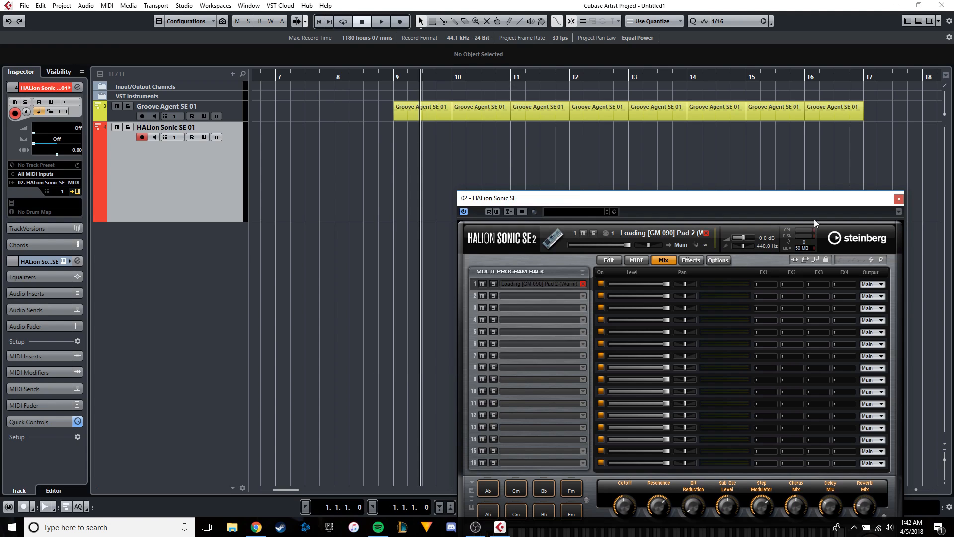
pyautogui.click(898, 200)
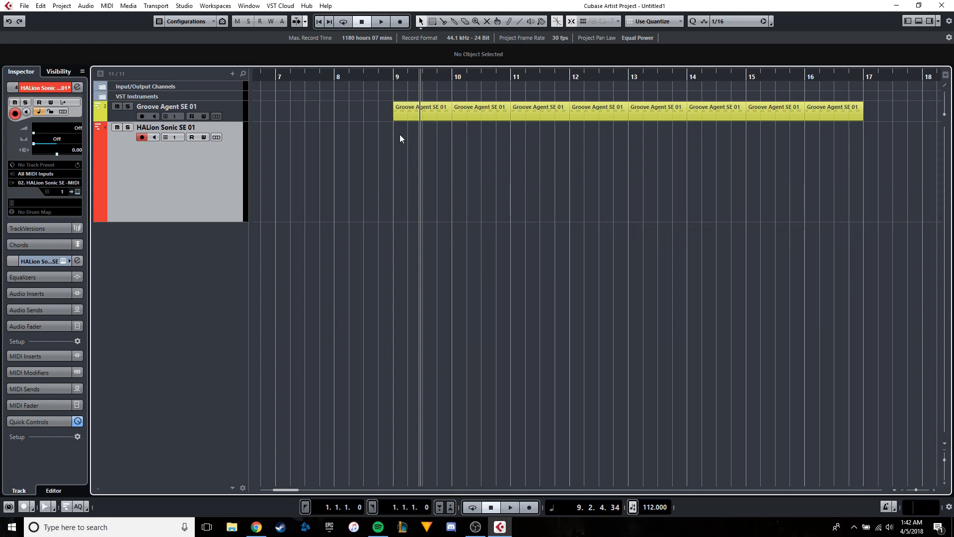
# Copy the first Groove Agent SE 01 part onto the HALion Sonic SE 01 track at bar 9 and extend it to bar 13.
pyautogui.click(411, 113)
pyautogui.hotkey('ctrl', 'c')
pyautogui.scroll(2, 416, 127)
pyautogui.hotkey('ctrl', 'v')
pyautogui.moveTo(446, 157); pyautogui.dragTo(410, 154)
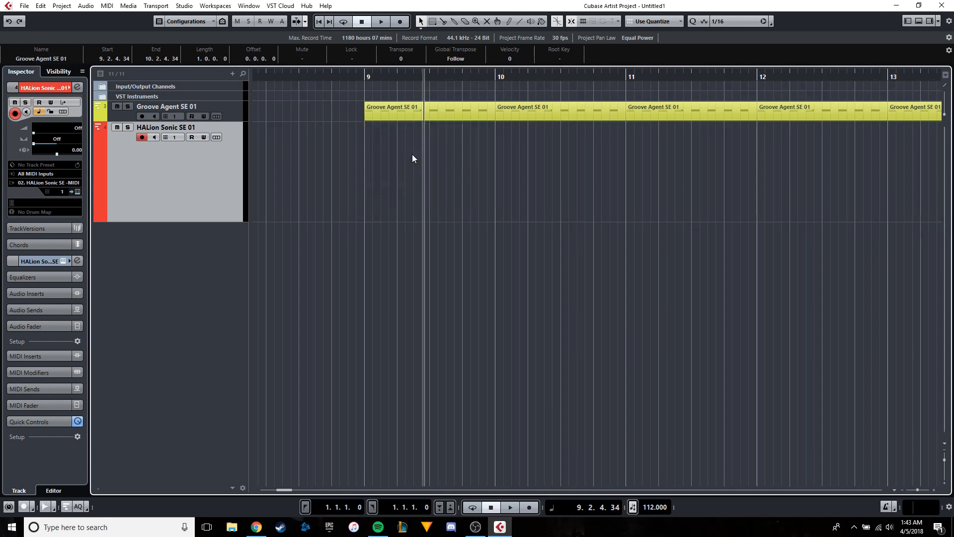
pyautogui.scroll(3, 413, 154)
pyautogui.scroll(-3, 577, 210)
pyautogui.moveTo(582, 222); pyautogui.dragTo(750, 220)
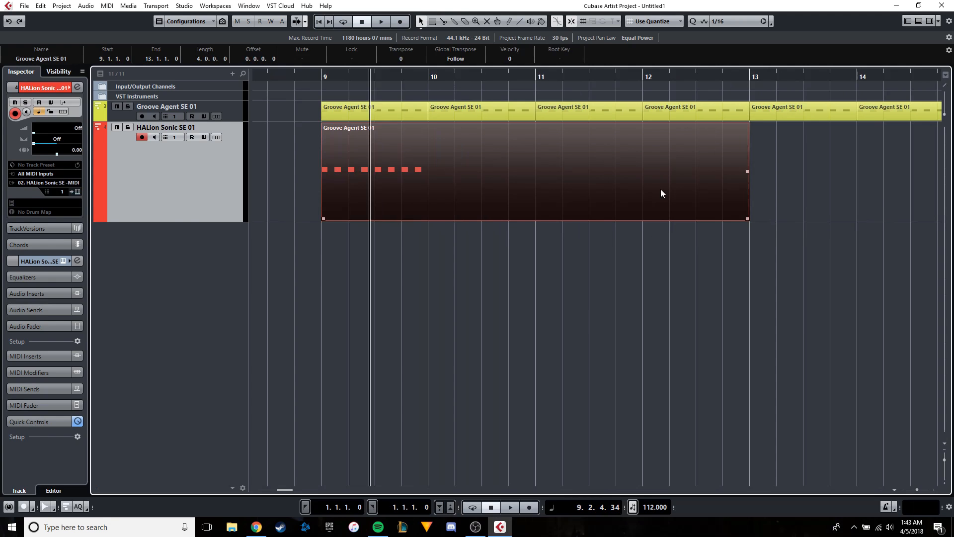
# Open the copied part in the Key Editor, delete all notes except the first, and lengthen that note to end at bar 10.
pyautogui.doubleClick(661, 189)
pyautogui.click(922, 303)
pyautogui.moveTo(607, 300); pyautogui.dragTo(372, 213)
pyautogui.press('h')
pyautogui.press('Delete')
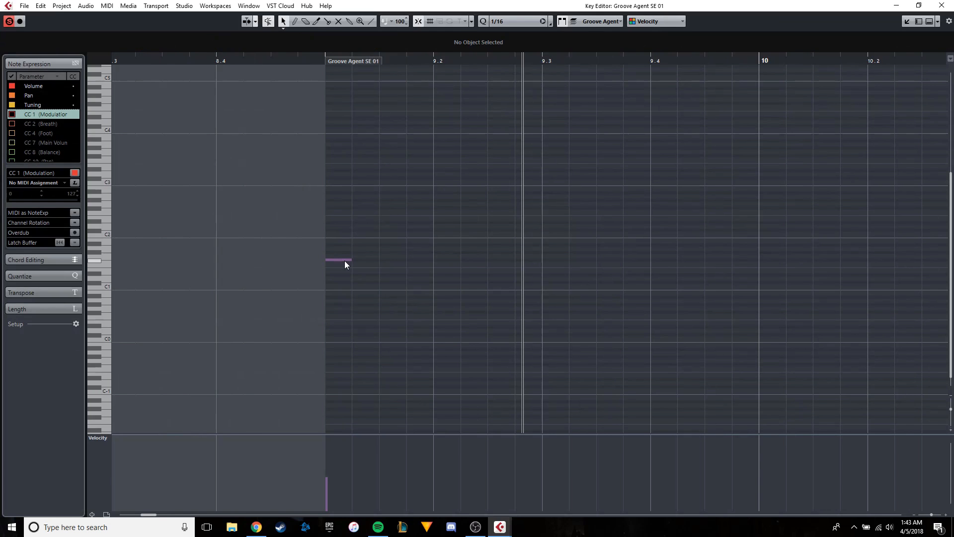
pyautogui.press('g')
pyautogui.moveTo(351, 260); pyautogui.dragTo(623, 259)
pyautogui.click(626, 267)
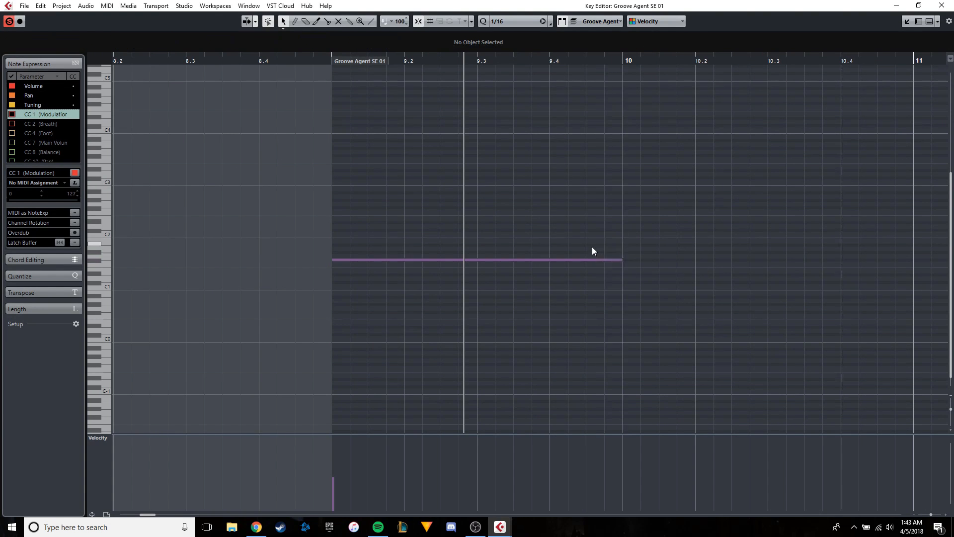
# Move the one-bar note at bar 9 up to E3.
pyautogui.click(510, 260)
pyautogui.moveTo(483, 260); pyautogui.dragTo(485, 232)
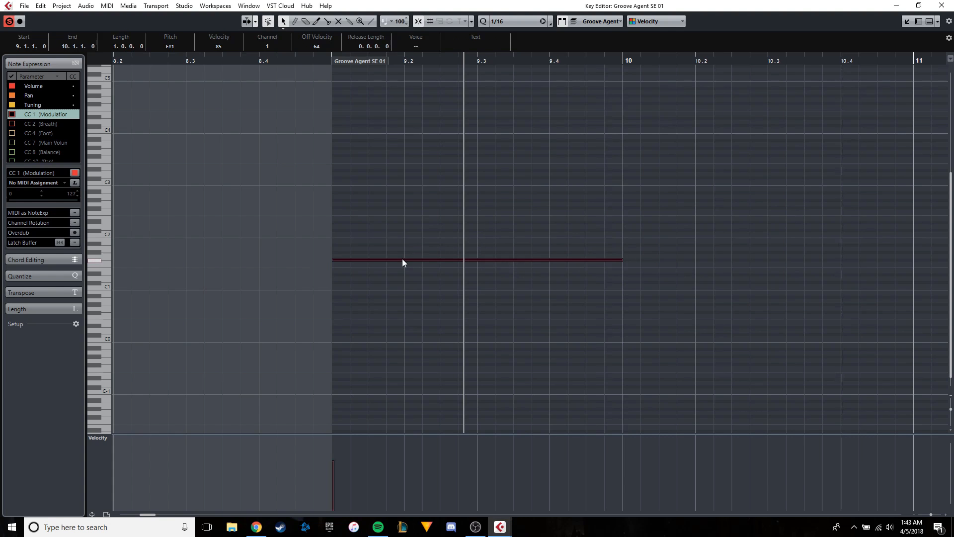
pyautogui.moveTo(402, 259); pyautogui.dragTo(407, 167)
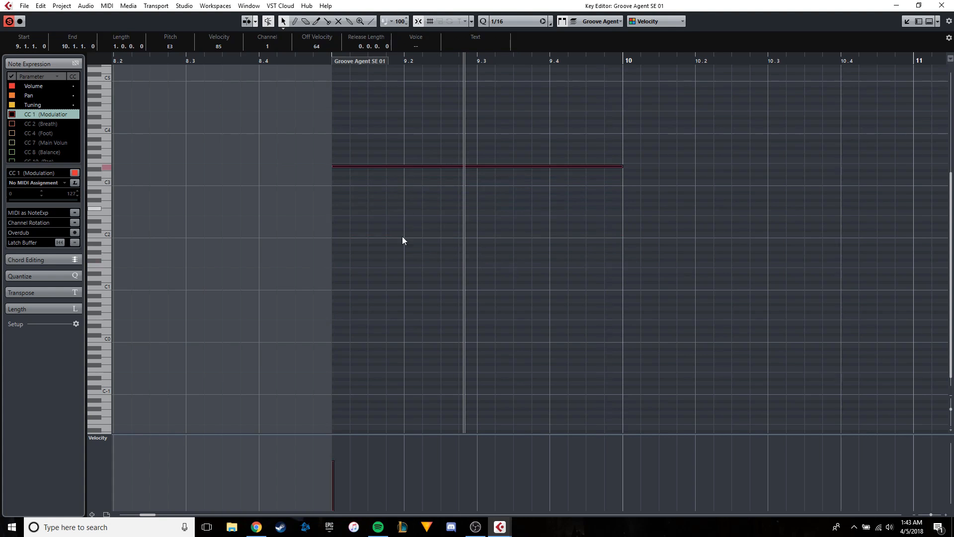
# Switch to Spotify, listen to the opening of Done For Me (feat. Kehlani) at full volume, pause it and return to Cubase.
pyautogui.click(383, 527)
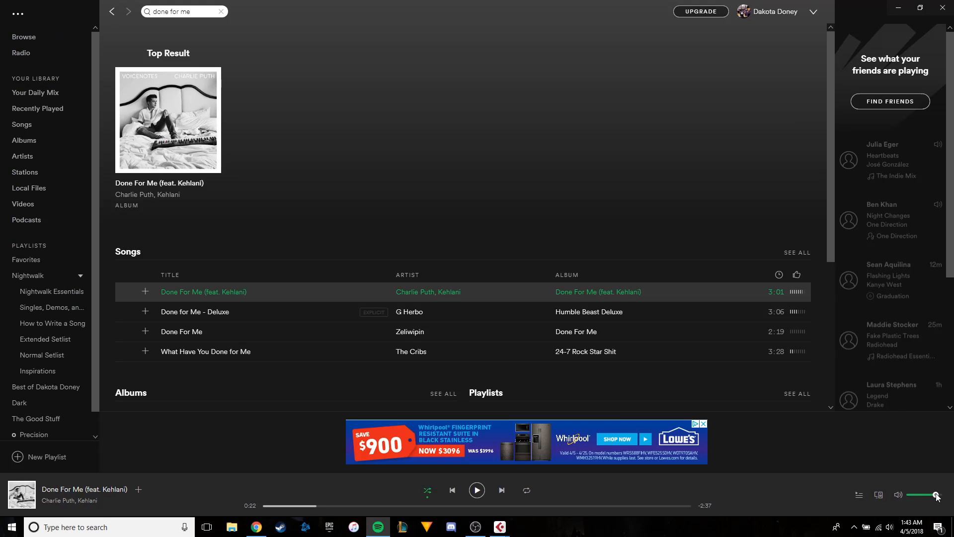
pyautogui.moveTo(318, 506); pyautogui.dragTo(240, 504)
pyautogui.click(475, 489)
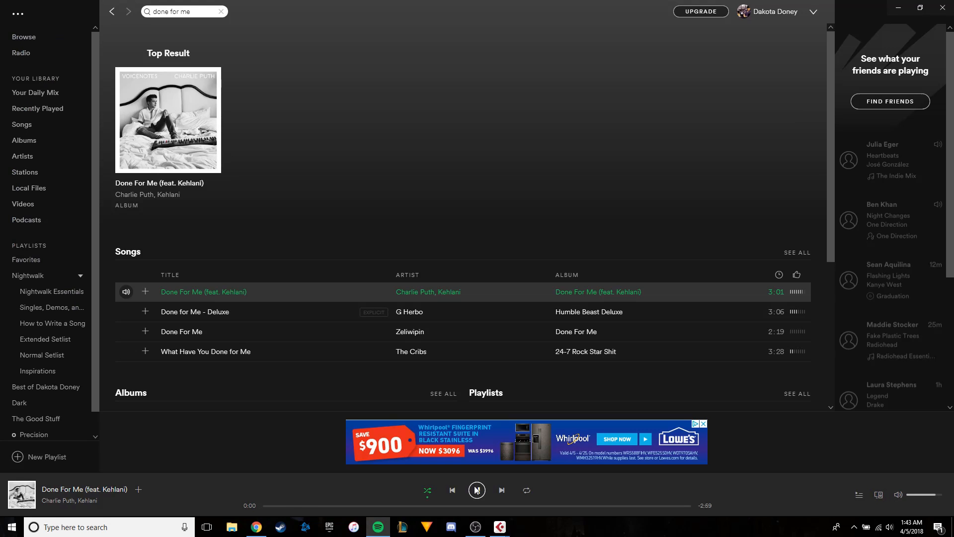
pyautogui.moveTo(933, 495); pyautogui.dragTo(944, 494)
pyautogui.click(477, 489)
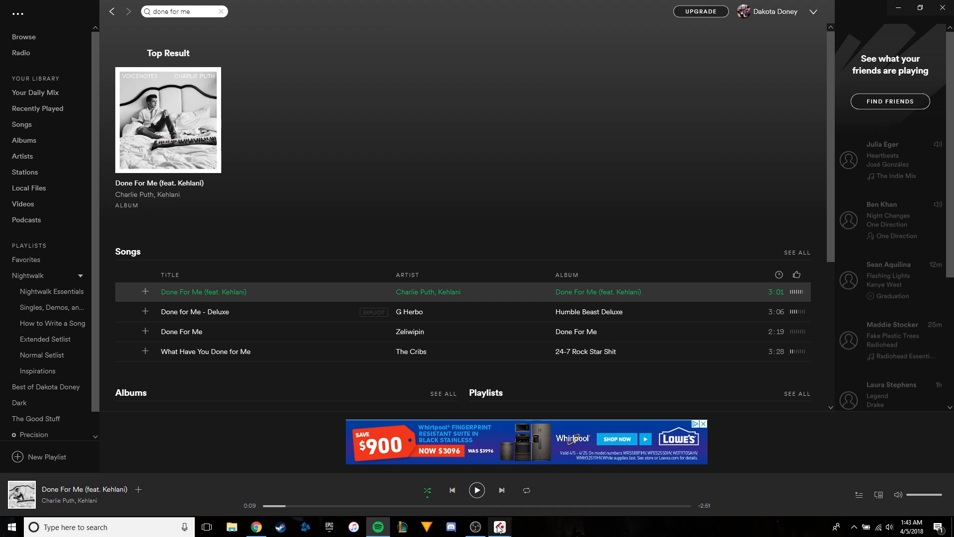
pyautogui.moveTo(499, 526)
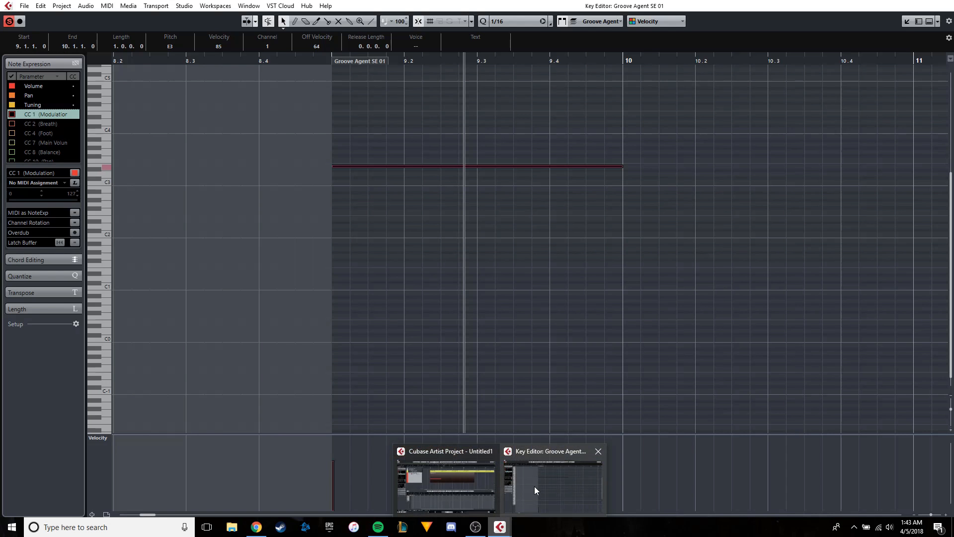
pyautogui.click(534, 486)
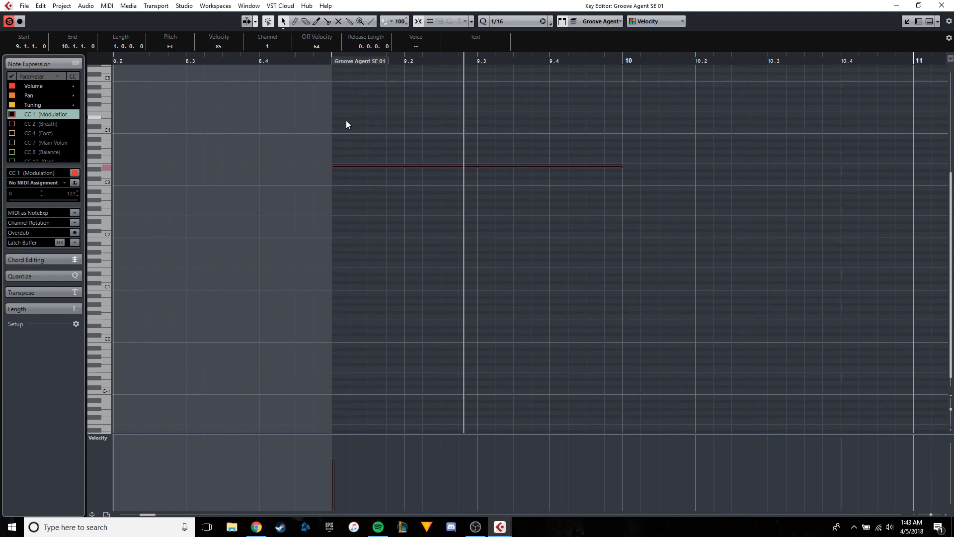
# Move the one-bar note at bar 9 down to B2.
pyautogui.moveTo(349, 167); pyautogui.dragTo(346, 192)
pyautogui.click(403, 194)
pyautogui.moveTo(403, 191); pyautogui.dragTo(433, 160)
# Copy the B2 note to 9.4.3 as G#2 and shorten the B2 note to end at 9.4.3.
pyautogui.hotkey('ctrl', 'c')
pyautogui.hotkey('ctrl', 'v')
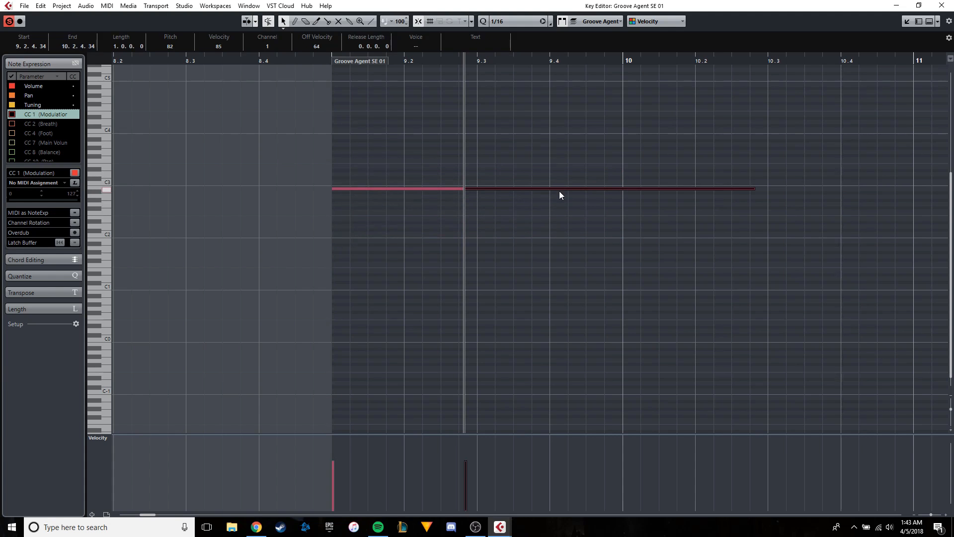
pyautogui.moveTo(559, 190); pyautogui.dragTo(670, 200)
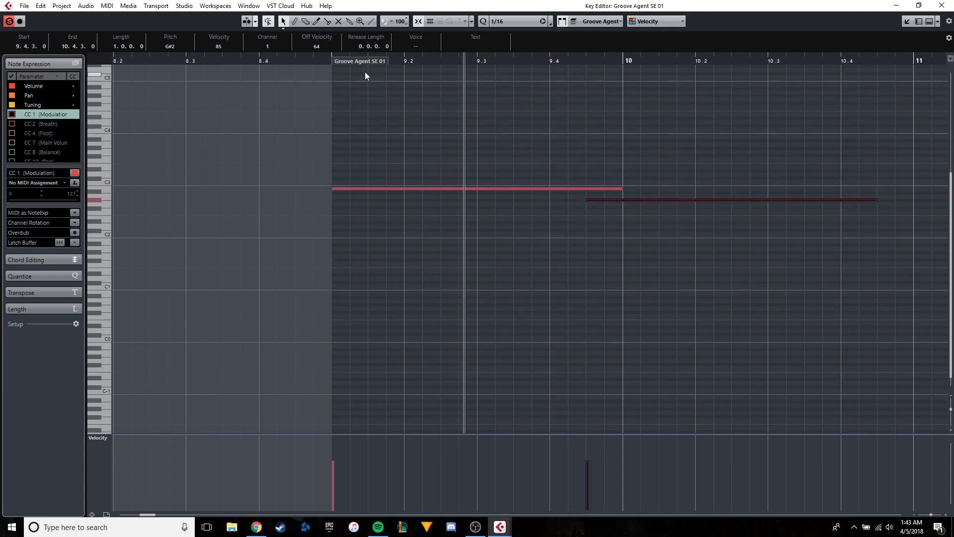
pyautogui.press('space')
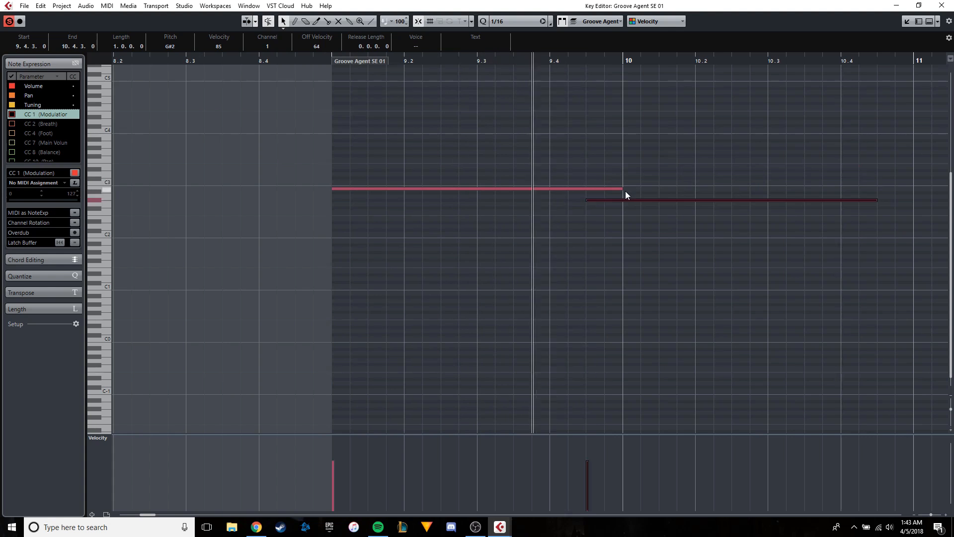
pyautogui.moveTo(618, 188); pyautogui.dragTo(582, 190)
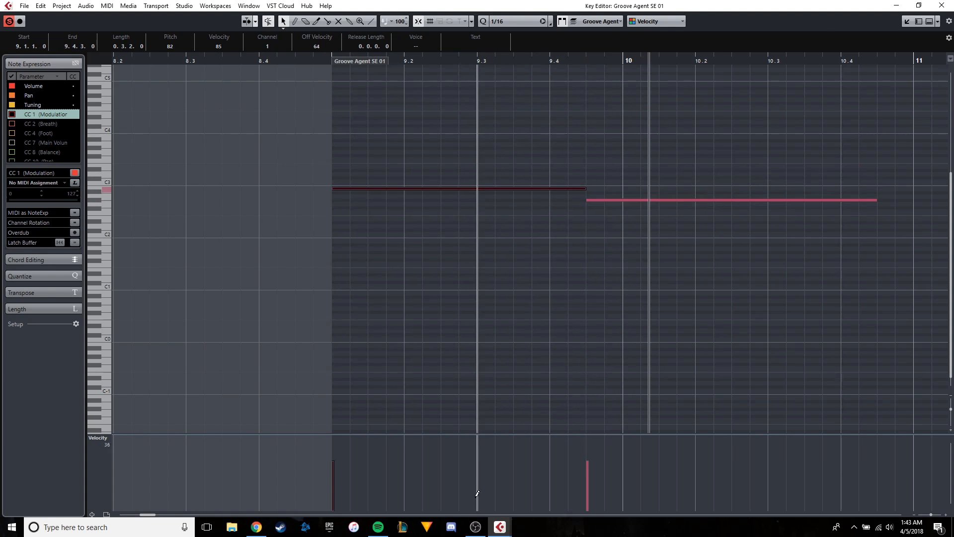
# Switch to Spotify, replay the start of Done For Me as a reference and return to Cubase.
pyautogui.click(378, 526)
pyautogui.moveTo(285, 506); pyautogui.dragTo(215, 508)
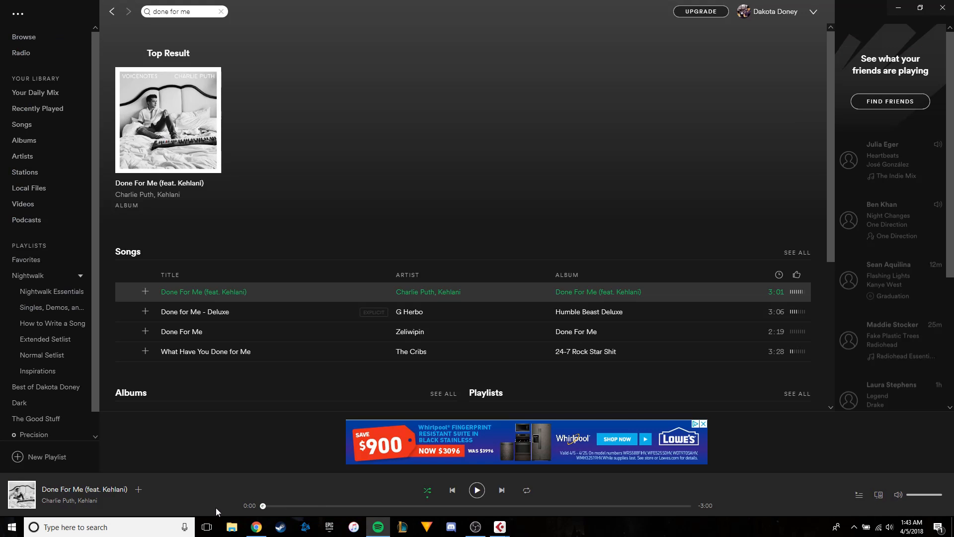
pyautogui.click(476, 491)
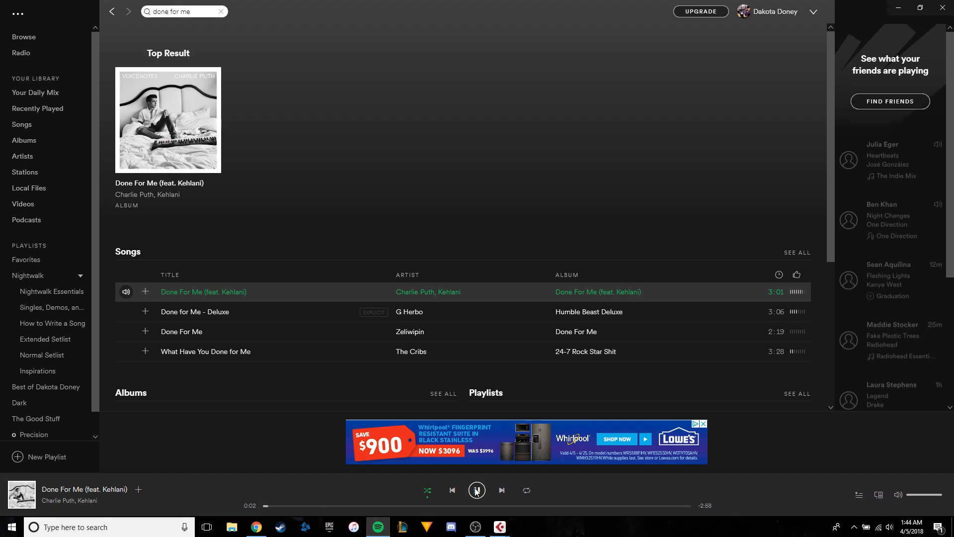
pyautogui.moveTo(499, 527)
pyautogui.click(546, 494)
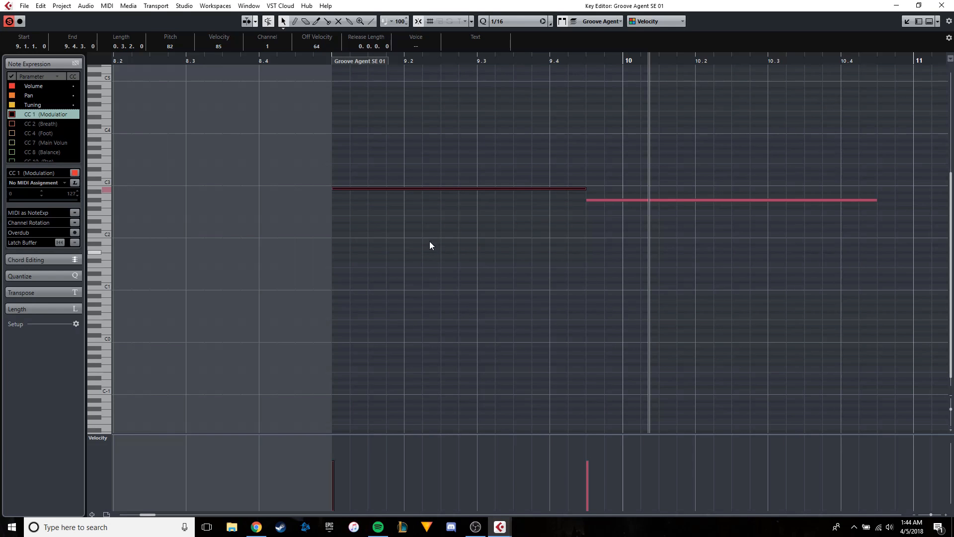
# Dock the note editor in the project window and play back the two pad notes with the drums from bar 9.
pyautogui.click(609, 197)
pyautogui.click(609, 202)
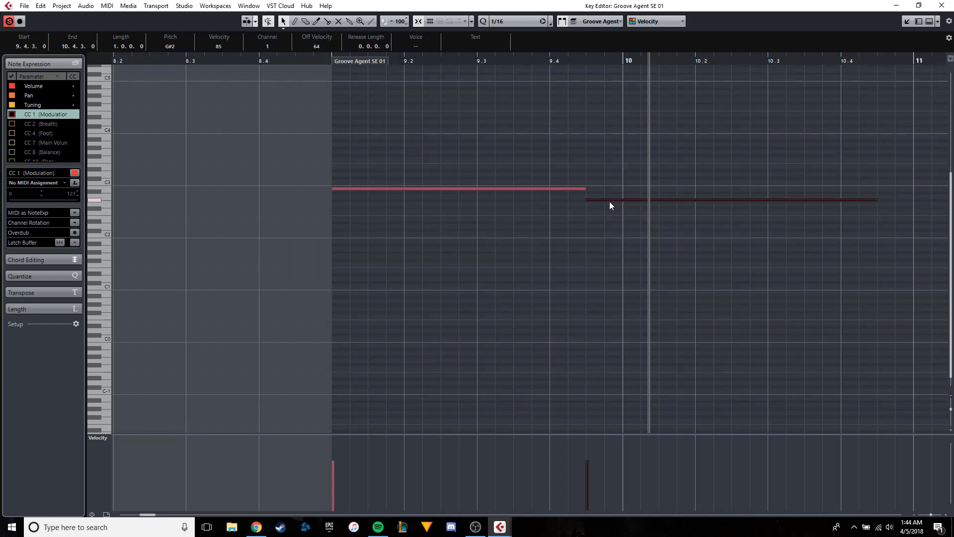
pyautogui.scroll(-2, 378, 179)
pyautogui.moveTo(615, 176); pyautogui.dragTo(436, 173)
pyautogui.scroll(2, 406, 187)
pyautogui.click(411, 63)
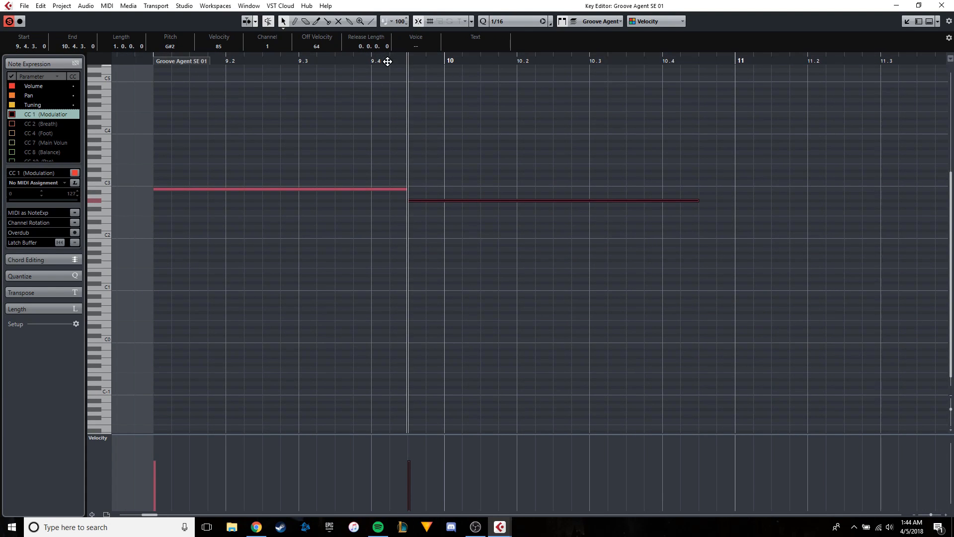
pyautogui.click(908, 23)
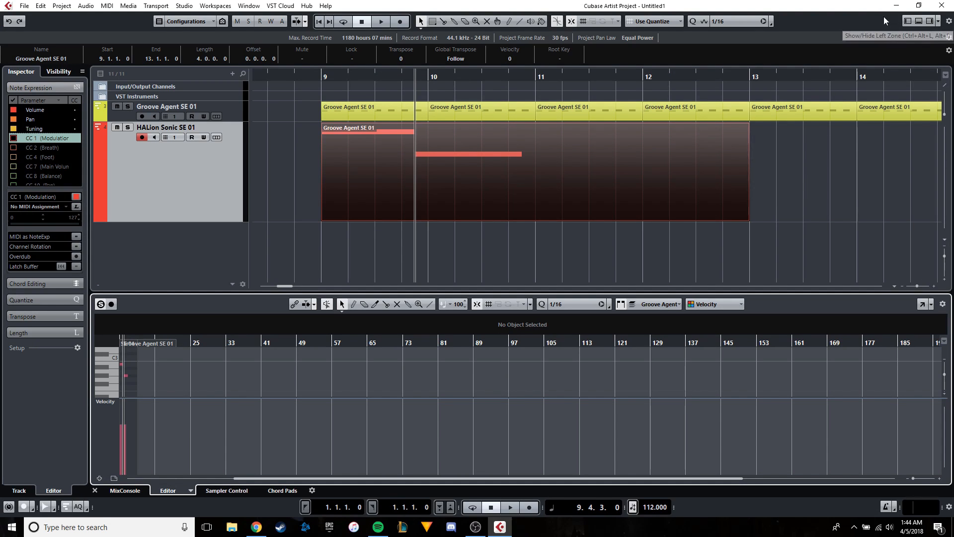
pyautogui.click(319, 77)
pyautogui.press('space')
pyautogui.scroll(1, 430, 119)
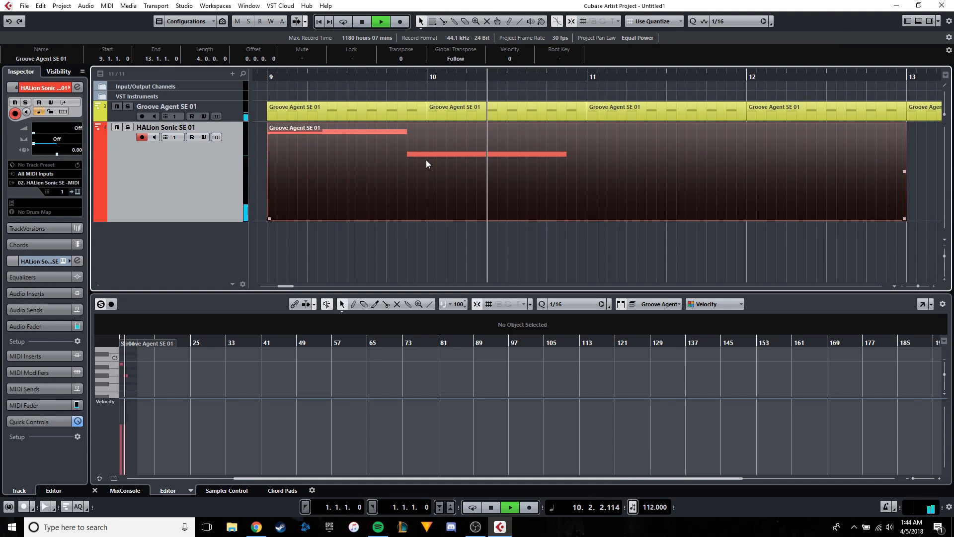
pyautogui.press('space')
# Reopen the part in a separate editor window and copy the G#2 note to 10.4.3 as G2 and to 11.4.3 as C#2.
pyautogui.click(825, 295)
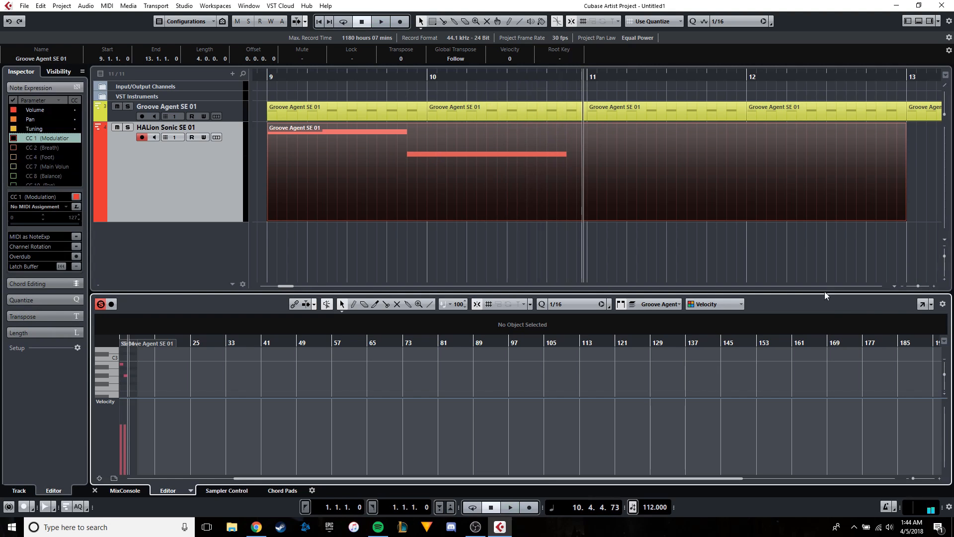
pyautogui.click(924, 305)
pyautogui.moveTo(451, 164); pyautogui.dragTo(451, 165)
pyautogui.hotkey('ctrl', 'c')
pyautogui.hscroll(4, 655, 206)
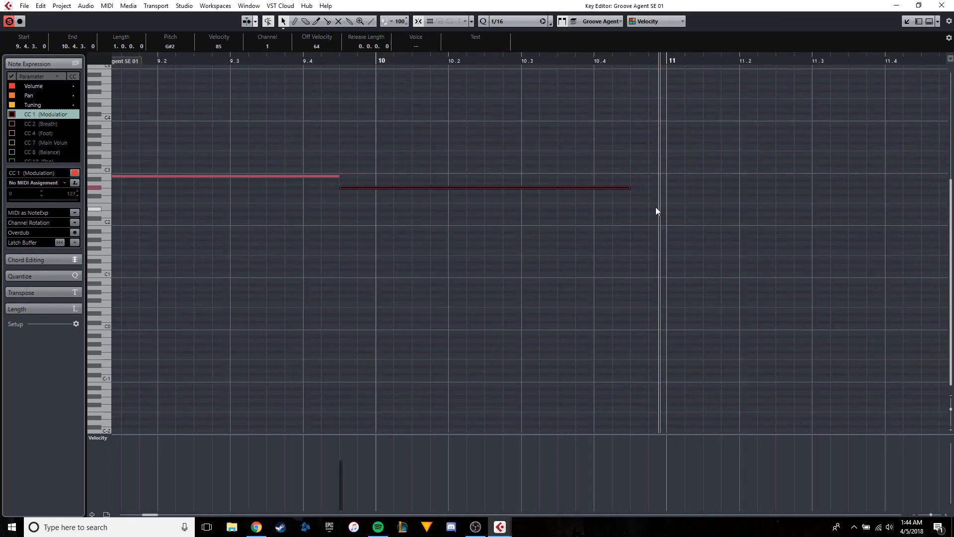
pyautogui.hotkey('ctrl', 'v')
pyautogui.moveTo(535, 187); pyautogui.dragTo(513, 194)
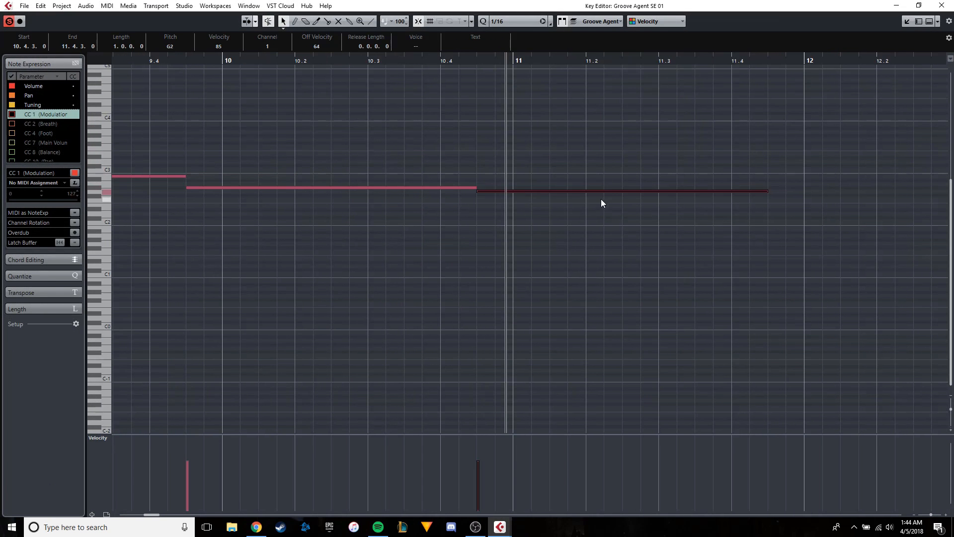
pyautogui.moveTo(613, 193); pyautogui.dragTo(873, 221)
pyautogui.hscroll(4, 658, 219)
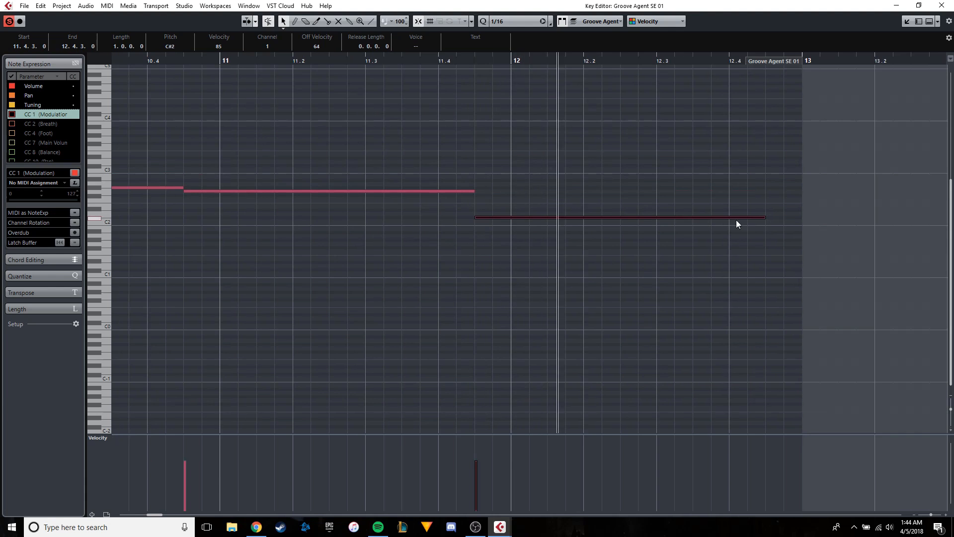
# Shorten the C#2 note to two beats and copy it to 12.2.3 as F#2.
pyautogui.moveTo(766, 218); pyautogui.dragTo(641, 195)
pyautogui.hotkey('alt', 'd')
pyautogui.scroll(-2, 594, 196)
pyautogui.moveTo(371, 190); pyautogui.dragTo(574, 189)
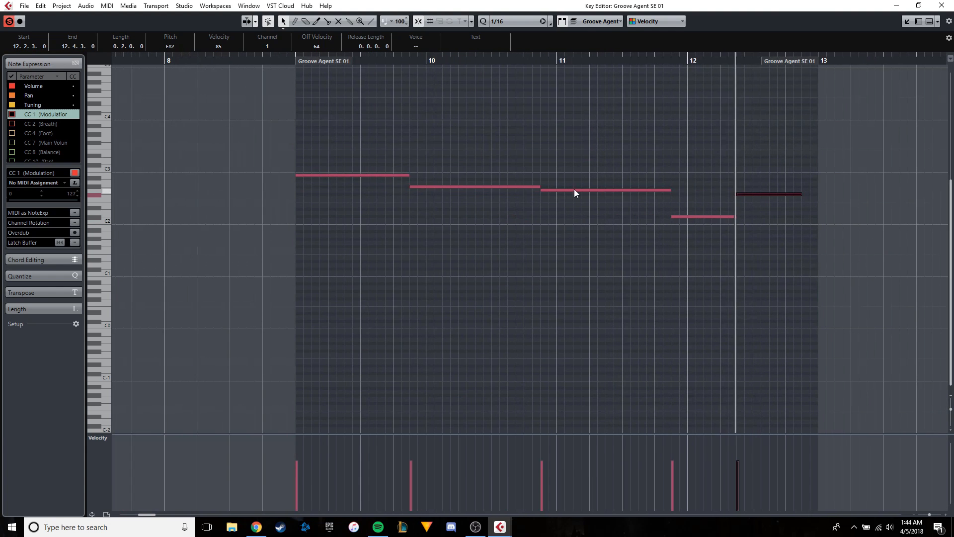
# Dock the note editor back in the project window and select the HALion Sonic SE track.
pyautogui.click(282, 73)
pyautogui.click(907, 22)
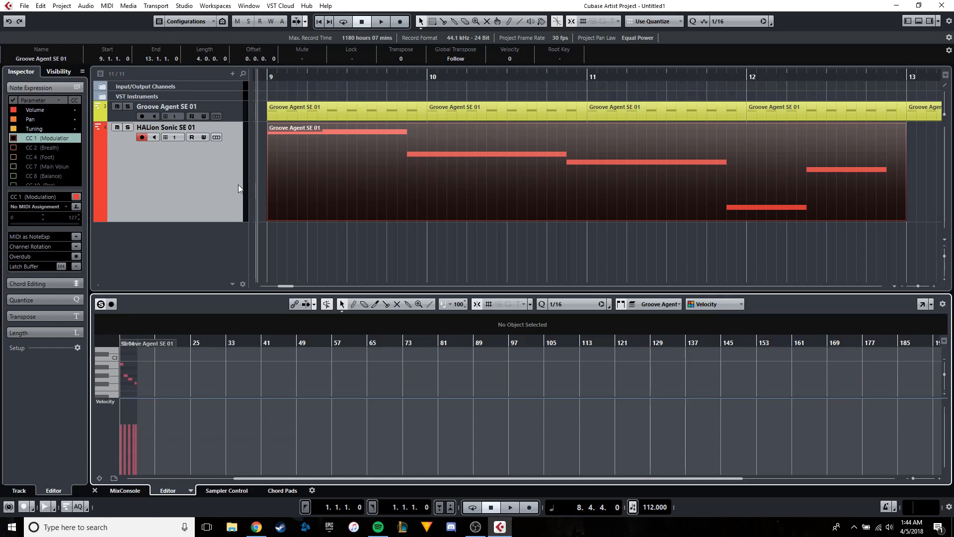
pyautogui.hscroll(-3, 515, 178)
pyautogui.click(193, 174)
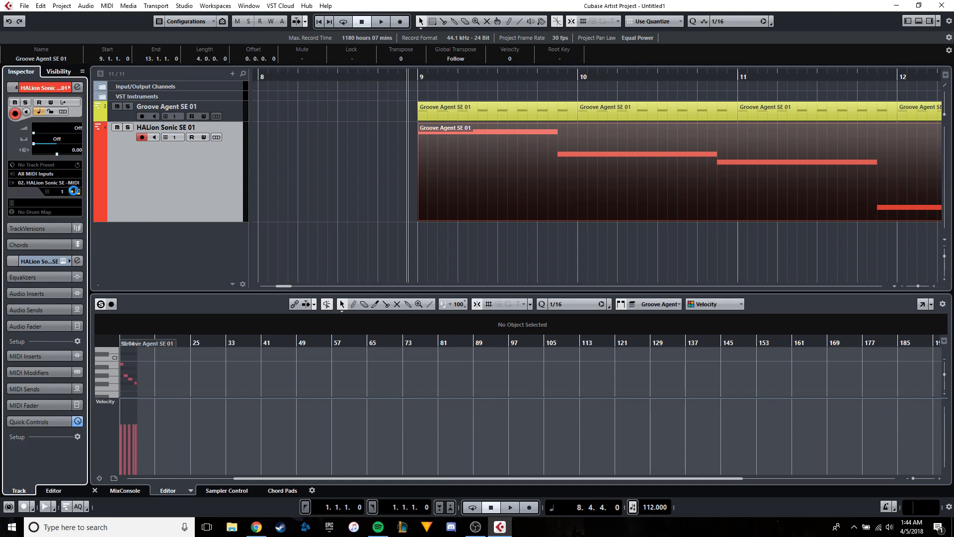
# Open the HALion Sonic SE instrument, search its presets for "compact" and load Compact Pad.
pyautogui.click(74, 190)
pyautogui.click(583, 285)
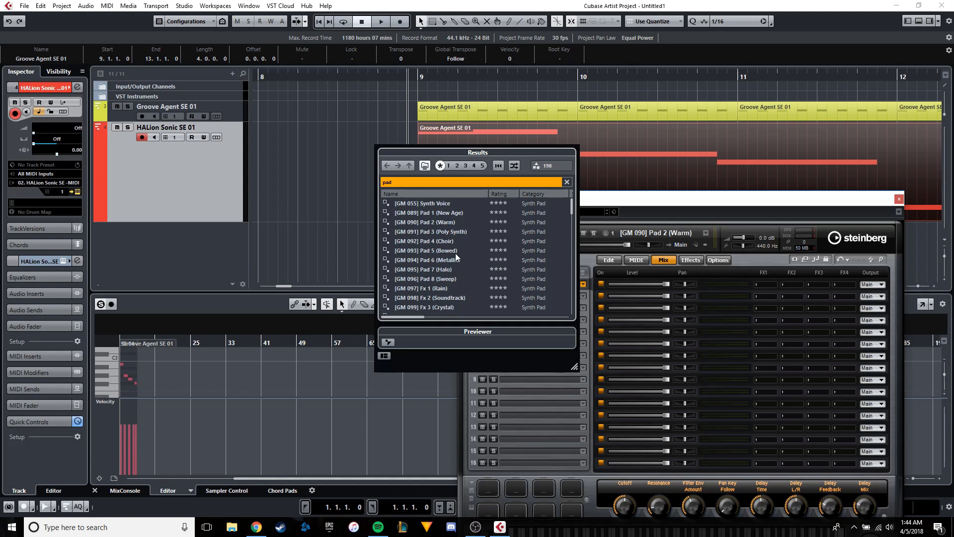
pyautogui.scroll(-2, 455, 252)
pyautogui.click(430, 185)
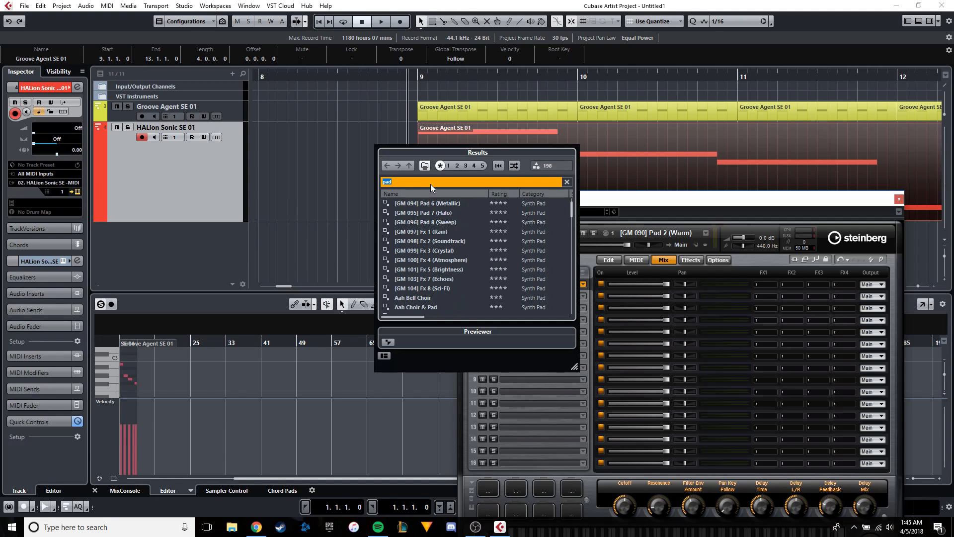
pyautogui.write('co')
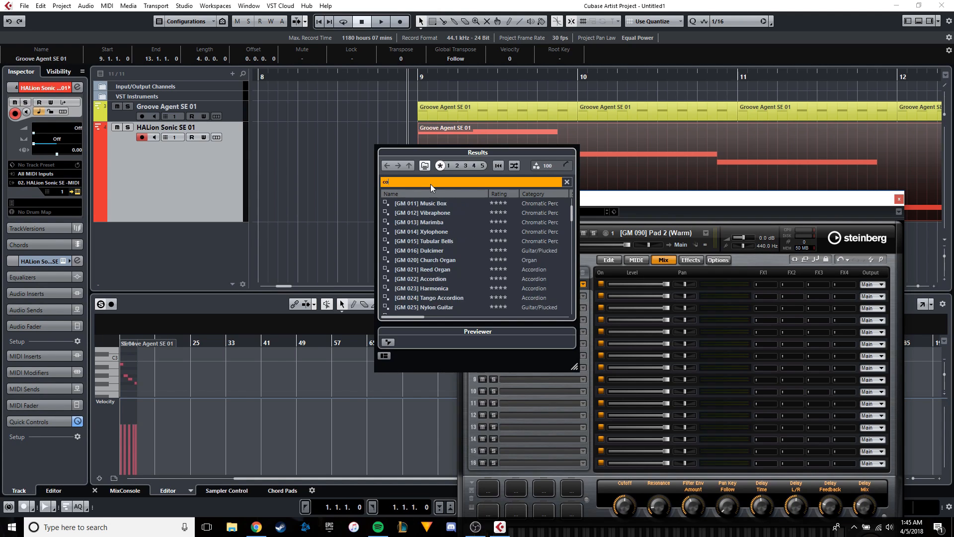
pyautogui.write('mpact')
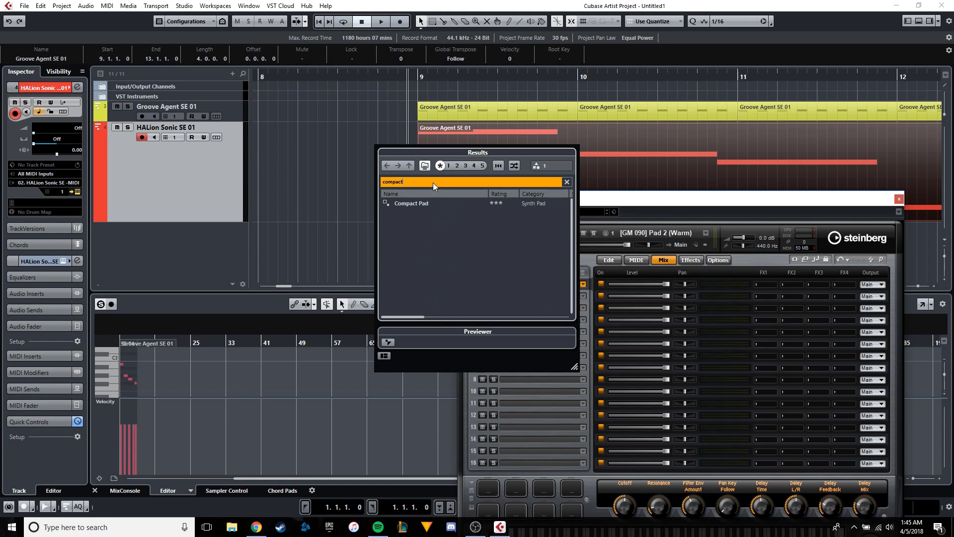
pyautogui.doubleClick(423, 200)
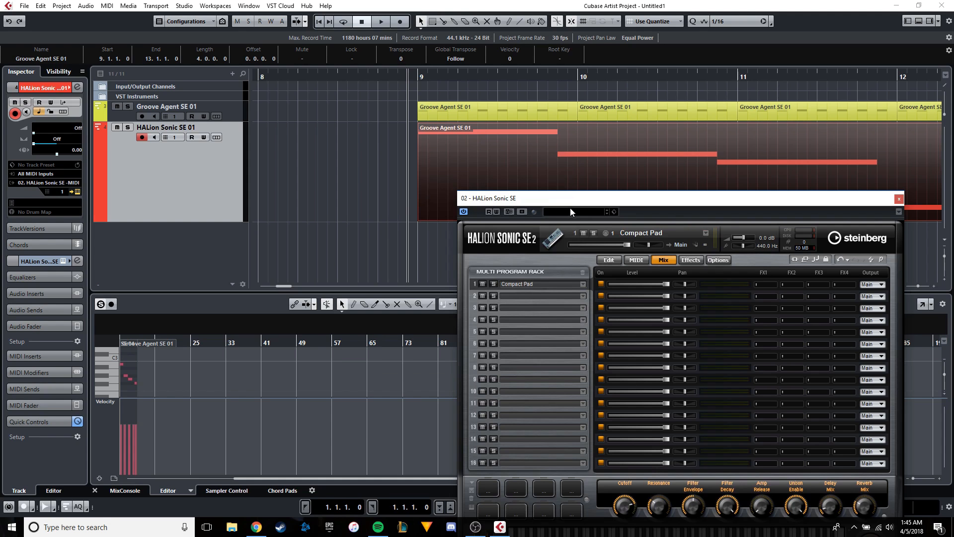
# Adjust the Compact Pad's Cutoff, close the instrument window and play back the pad with the drums from bar 9.
pyautogui.moveTo(571, 209); pyautogui.dragTo(422, 93)
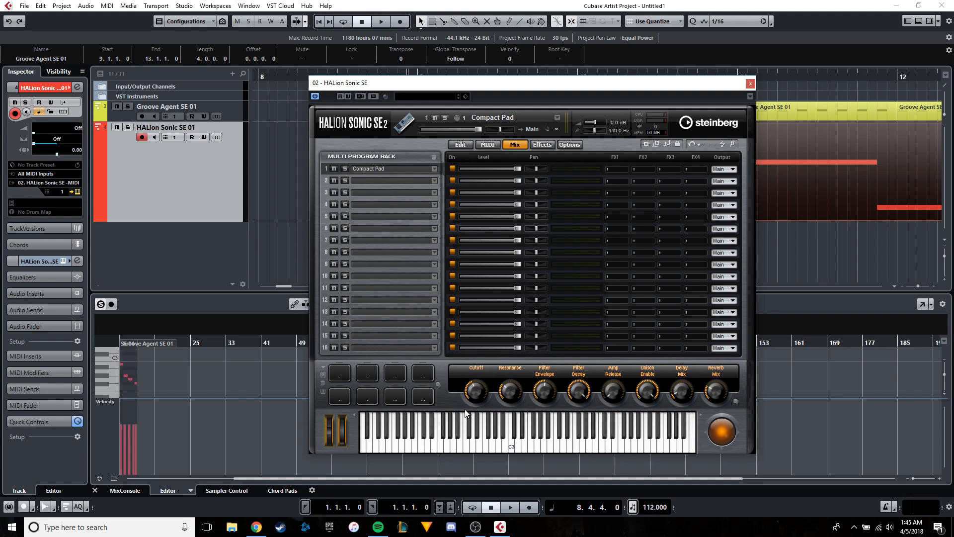
pyautogui.moveTo(477, 388); pyautogui.dragTo(483, 392)
pyautogui.moveTo(473, 395); pyautogui.dragTo(498, 384)
pyautogui.click(747, 84)
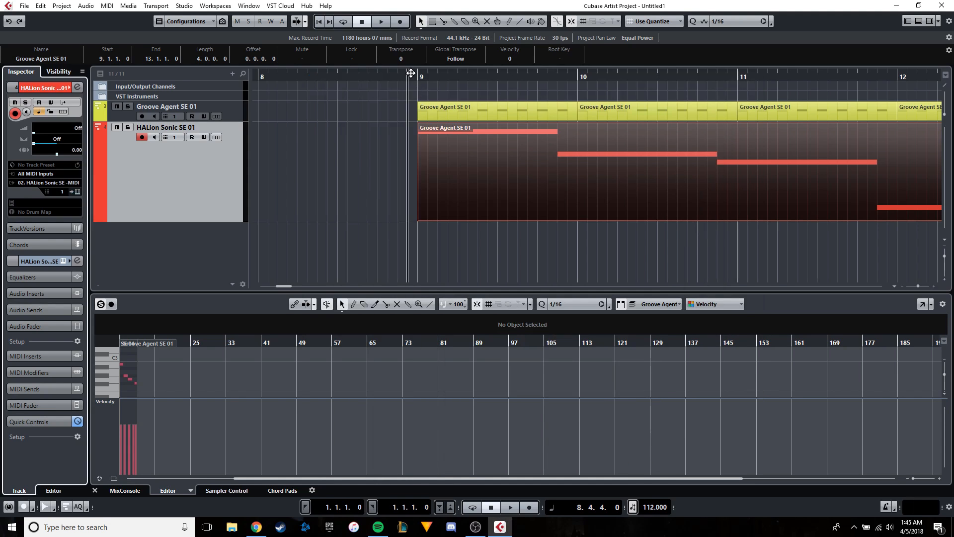
pyautogui.press('space')
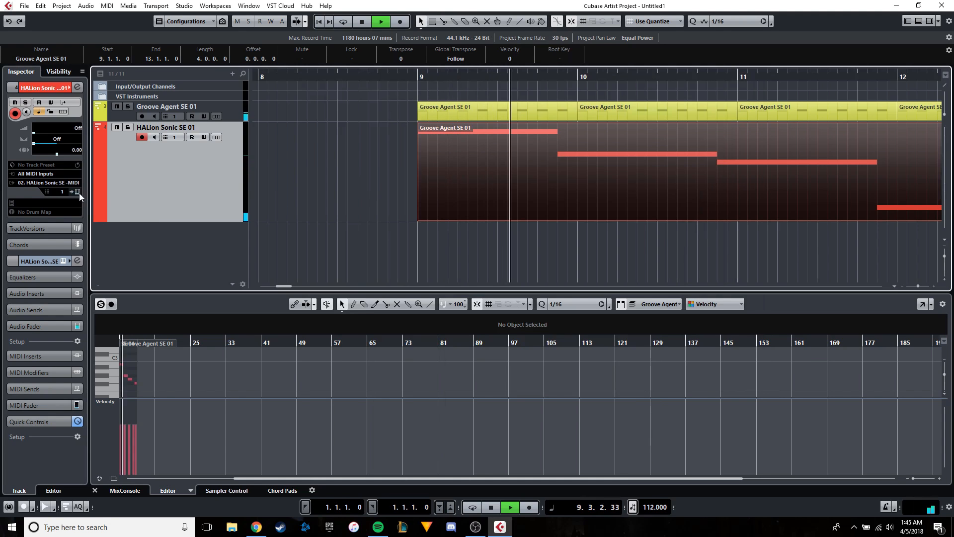
# Open the pad part for note editing, duplicate all its notes and place the copy at 9.1.1 starting on D3.
pyautogui.doubleClick(624, 189)
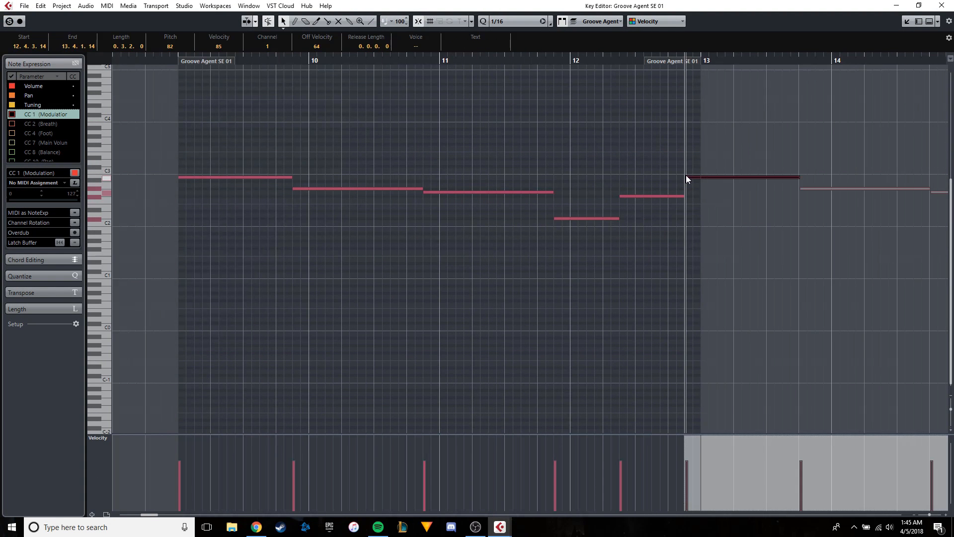
pyautogui.moveTo(686, 175); pyautogui.dragTo(199, 163)
pyautogui.scroll(3, 214, 141)
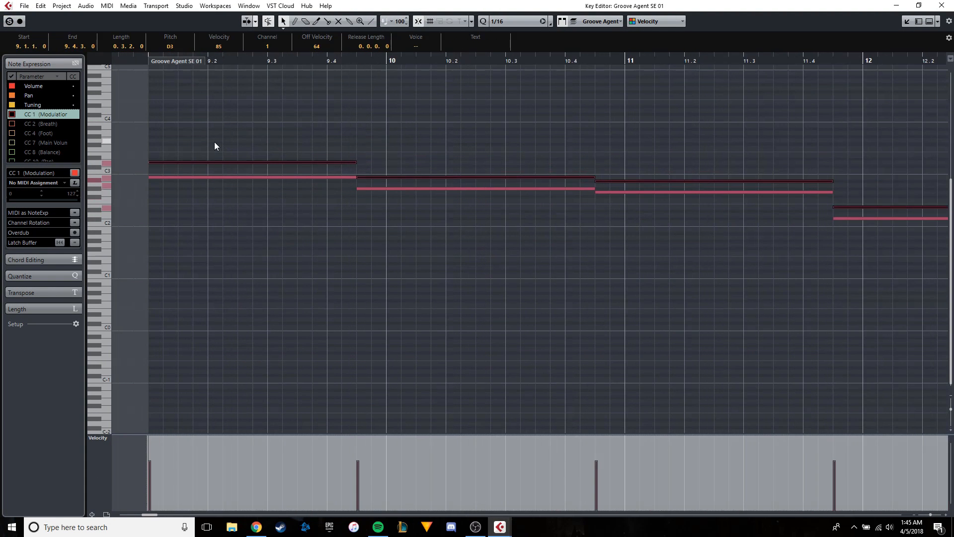
# Audition individual notes of the doubled pad line, from the D3 note at 9.1.1 to the F#2 note at 12.2.3.
pyautogui.click(205, 133)
pyautogui.hscroll(-3, 199, 124)
pyautogui.scroll(2, 251, 130)
pyautogui.click(291, 166)
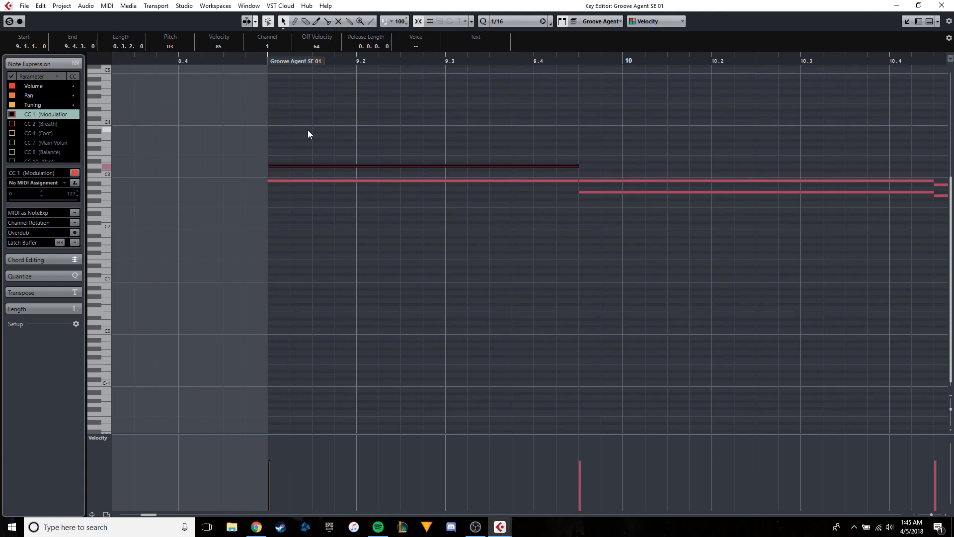
pyautogui.hscroll(4, 646, 149)
pyautogui.scroll(1, 652, 175)
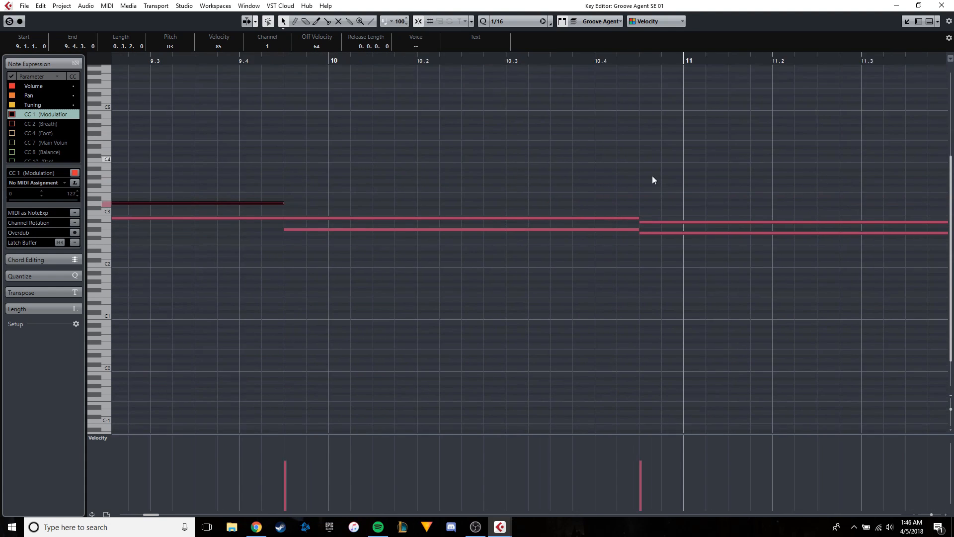
pyautogui.scroll(-2, 596, 204)
pyautogui.scroll(2, 580, 239)
pyautogui.hscroll(4, 578, 269)
pyautogui.click(583, 263)
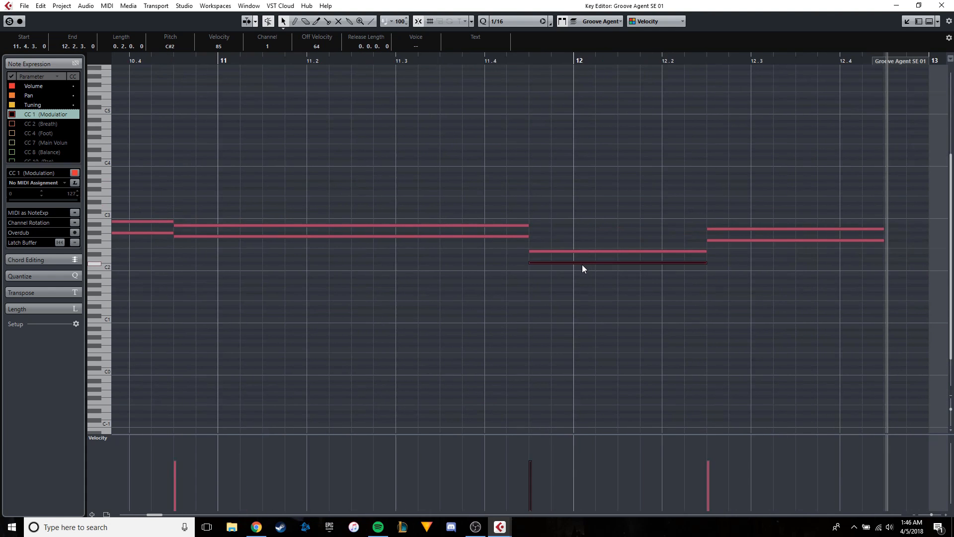
pyautogui.click(743, 240)
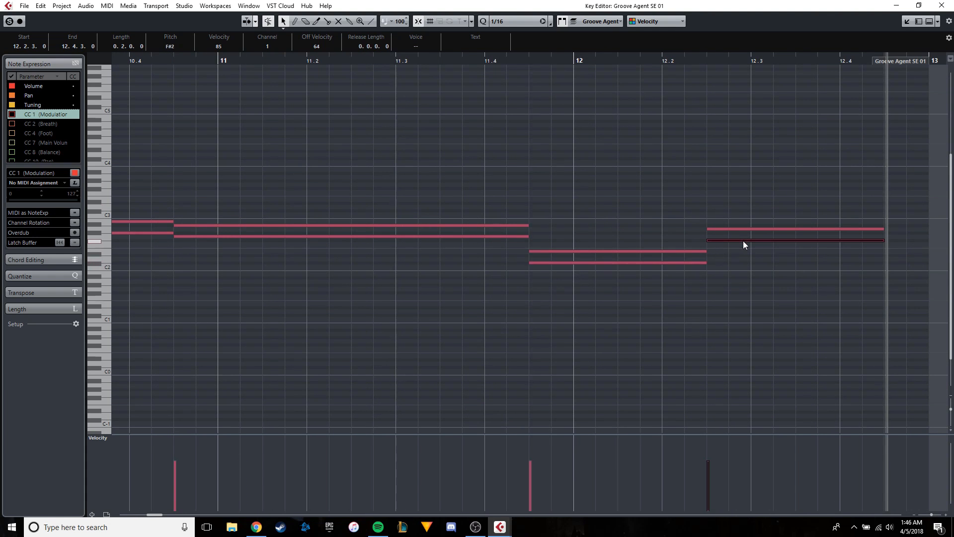
# Audition the B2 and D3 notes of the first chord at 9.1.1 to compare their pitches.
pyautogui.scroll(-2, 588, 248)
pyautogui.hscroll(-4, 378, 164)
pyautogui.moveTo(310, 60); pyautogui.dragTo(338, 149)
pyautogui.click(340, 184)
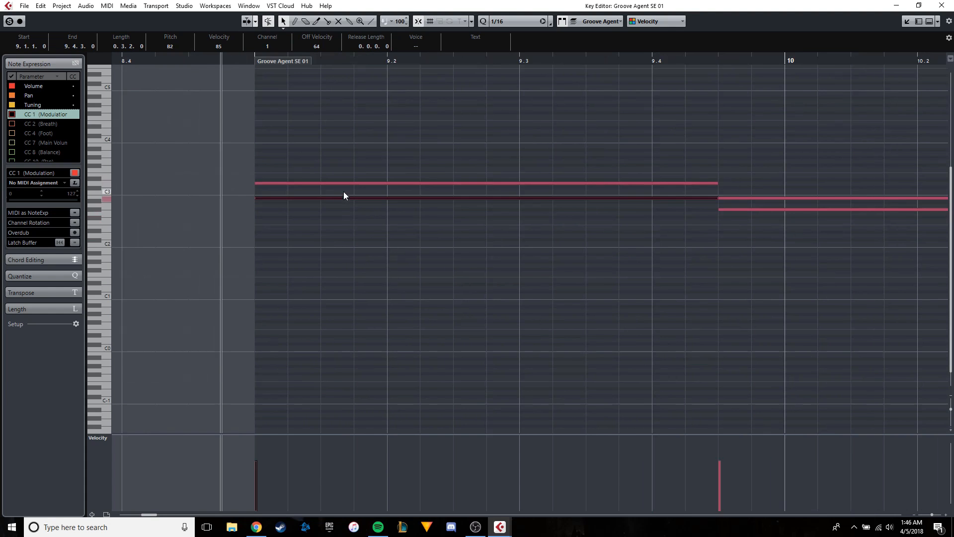
pyautogui.moveTo(348, 186); pyautogui.dragTo(349, 199)
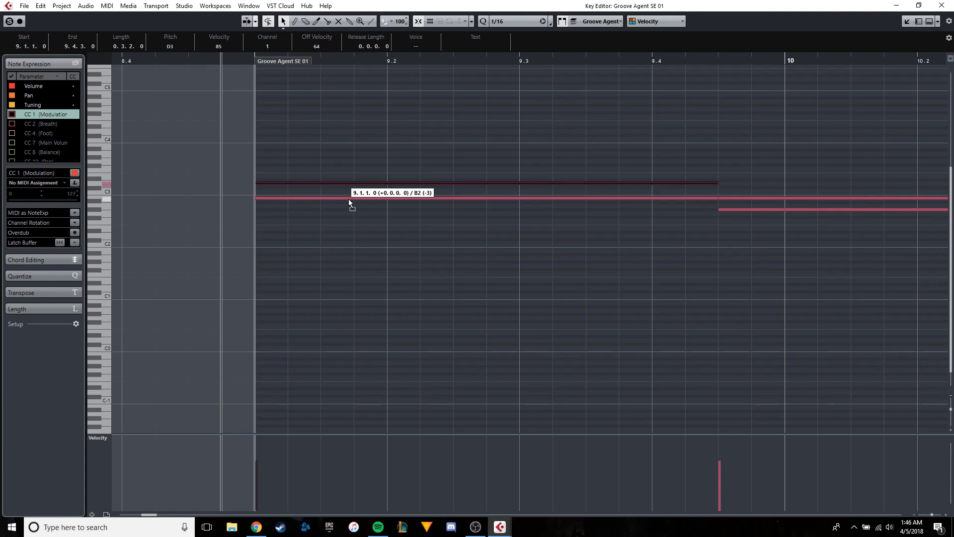
pyautogui.moveTo(349, 200); pyautogui.dragTo(350, 184)
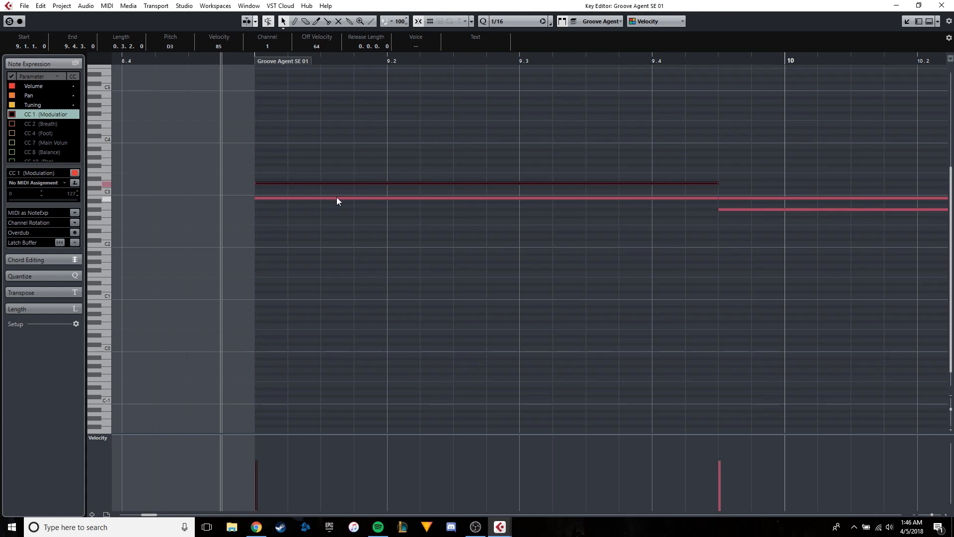
pyautogui.moveTo(430, 177); pyautogui.dragTo(326, 185)
# Copy the D3 note at 9.1.1 up to F#3 and play back the chord.
pyautogui.scroll(-1, 324, 185)
pyautogui.scroll(2, 191, 188)
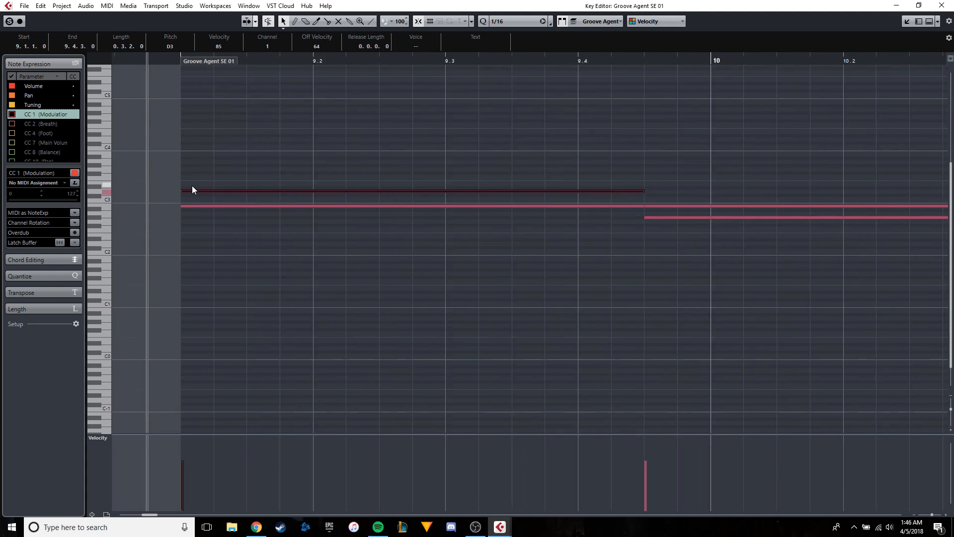
pyautogui.moveTo(192, 187)
pyautogui.mouseDown()
pyautogui.moveTo(180, 189)
pyautogui.moveTo(191, 195)
pyautogui.moveTo(197, 174)
pyautogui.mouseUp()
pyautogui.press('space')
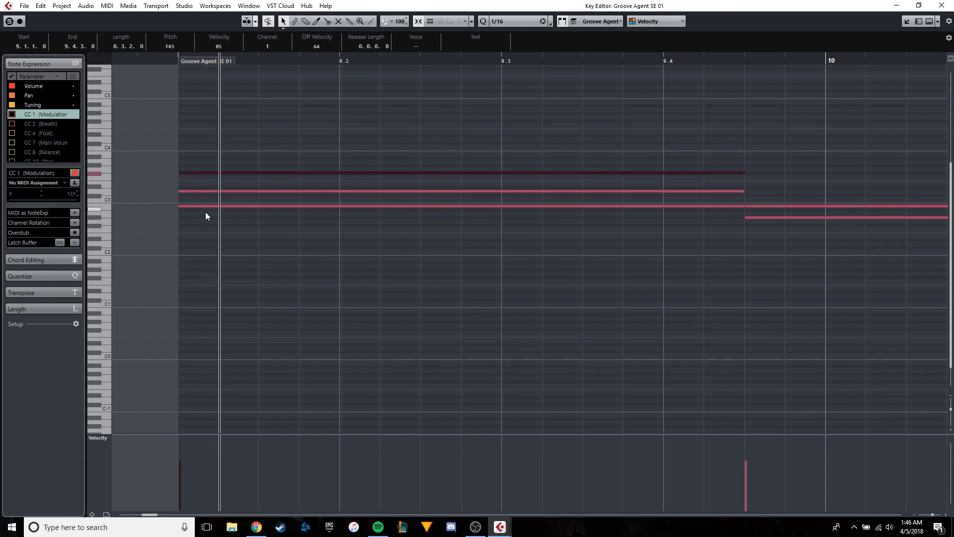
pyautogui.moveTo(495, 193); pyautogui.dragTo(117, 214)
pyautogui.press('space')
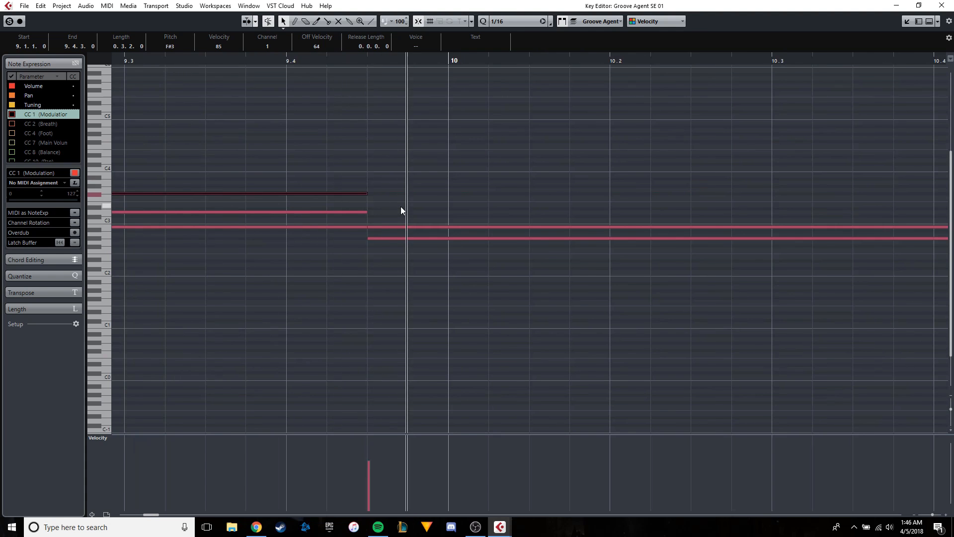
# Duplicate the F#3 note, place the copy at 9.1.1 as A3 and play back the four-note chord.
pyautogui.scroll(-2, 401, 207)
pyautogui.moveTo(305, 211); pyautogui.dragTo(484, 200)
pyautogui.scroll(-2, 484, 201)
pyautogui.scroll(4, 563, 213)
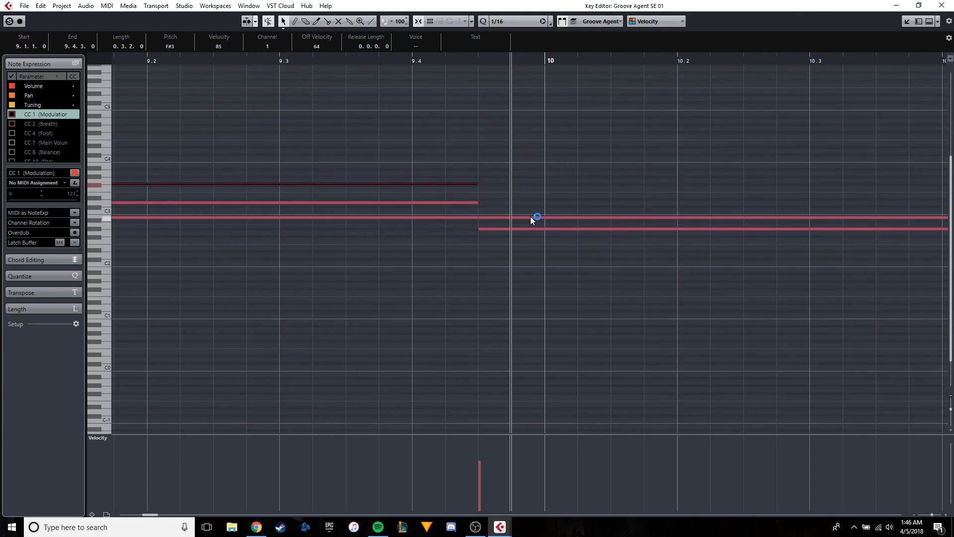
pyautogui.scroll(-3, 389, 199)
pyautogui.moveTo(231, 196); pyautogui.dragTo(430, 184)
pyautogui.scroll(2, 457, 180)
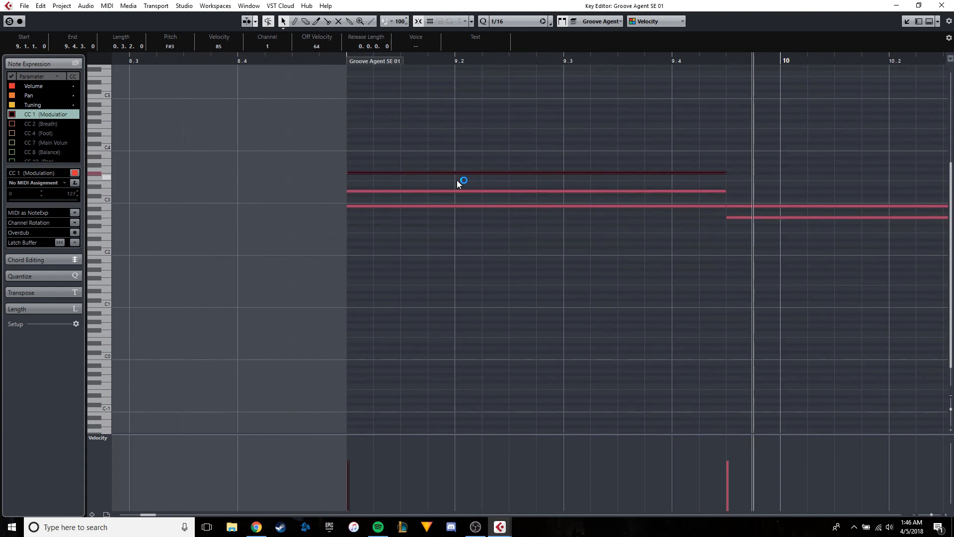
pyautogui.hotkey('ctrl', 'v')
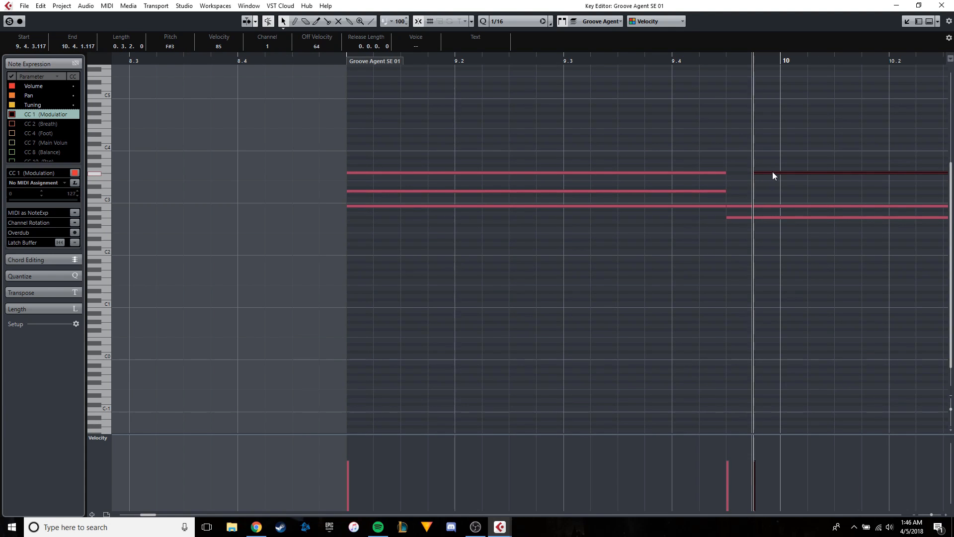
pyautogui.moveTo(771, 173); pyautogui.dragTo(362, 210)
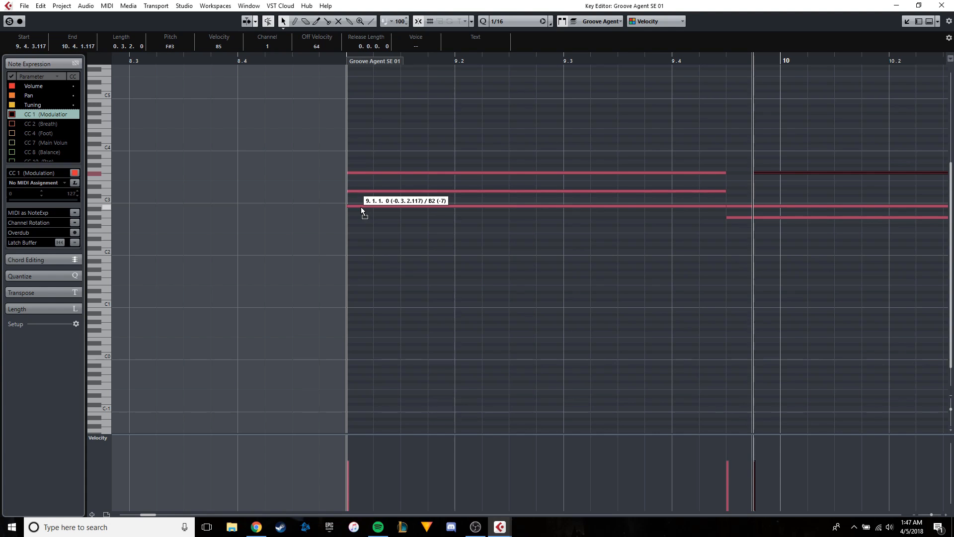
pyautogui.moveTo(361, 207); pyautogui.dragTo(364, 163)
pyautogui.click(320, 60)
pyautogui.press('space')
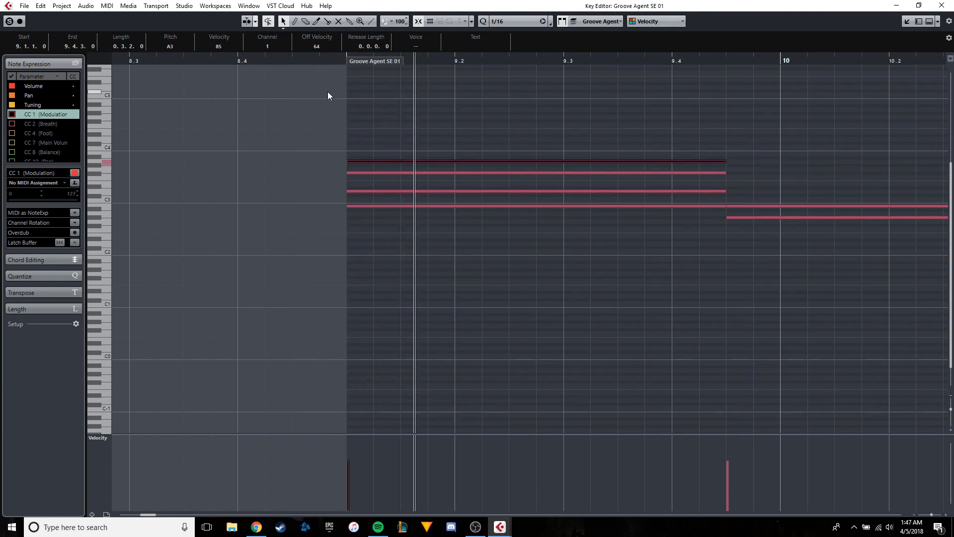
# Raise the upper note of the second chord, at 9.4.3, to C3.
pyautogui.moveTo(645, 156); pyautogui.dragTo(389, 176)
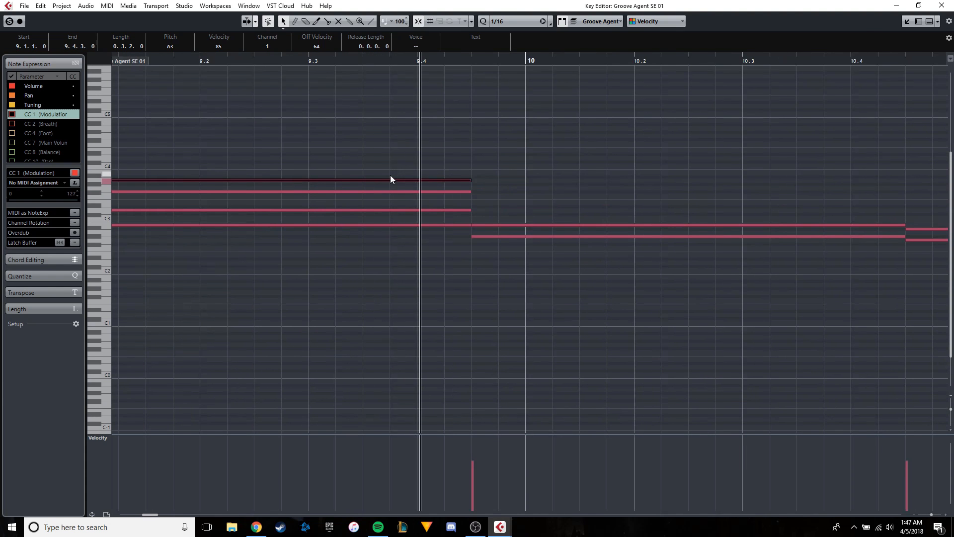
pyautogui.scroll(-1, 419, 179)
pyautogui.moveTo(522, 184); pyautogui.dragTo(426, 198)
pyautogui.scroll(2, 424, 199)
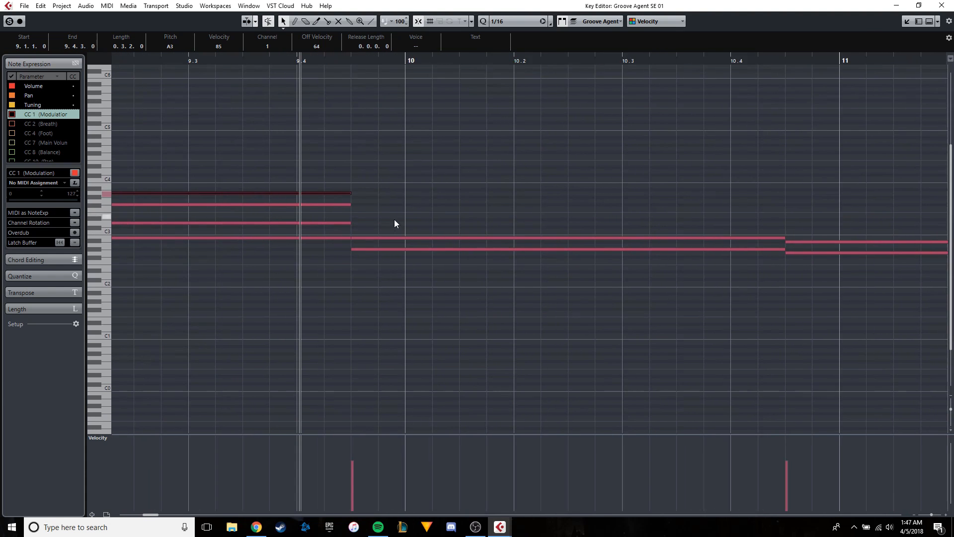
pyautogui.scroll(1, 362, 240)
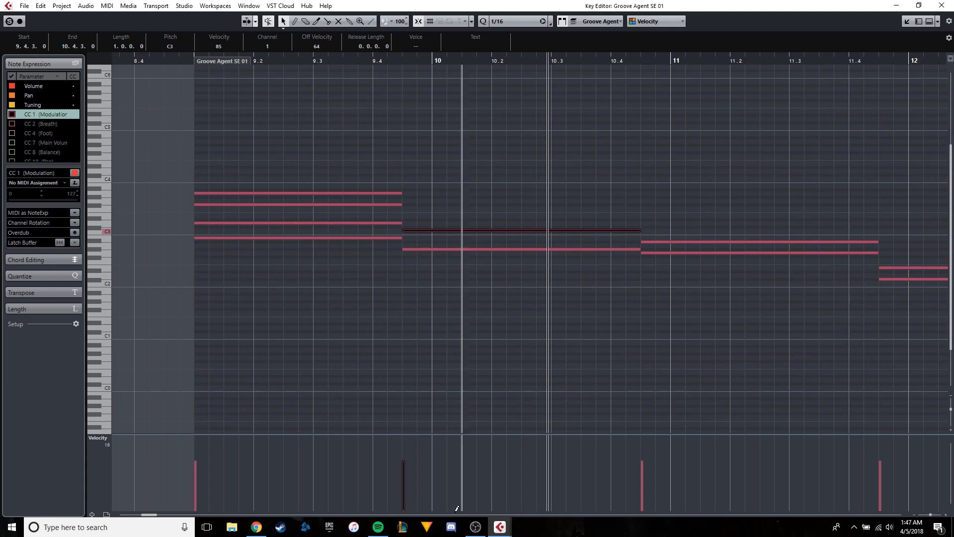
# Switch to Spotify, play the opening of Done For Me at a higher volume, pause it and return to Cubase.
pyautogui.click(379, 533)
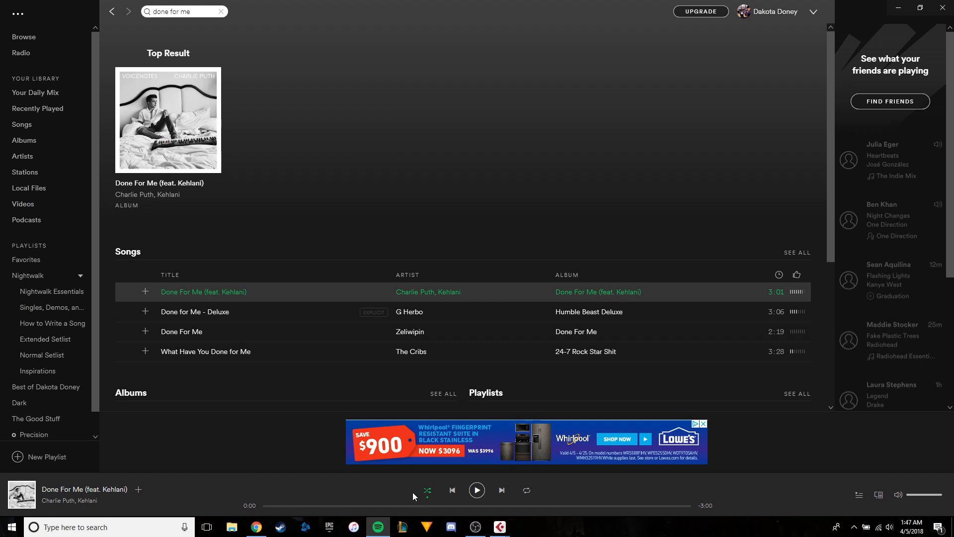
pyautogui.click(477, 491)
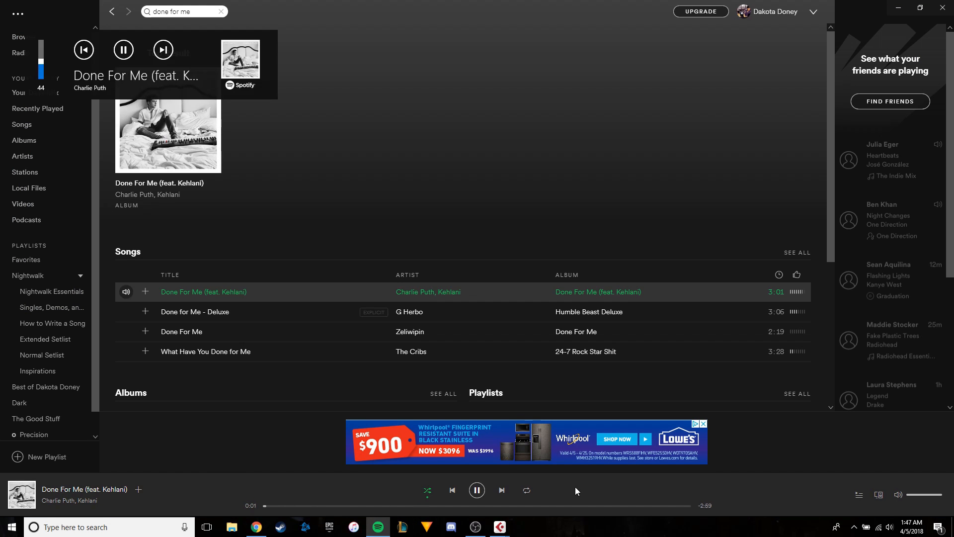
pyautogui.press('XF86AudioRaiseVolume')
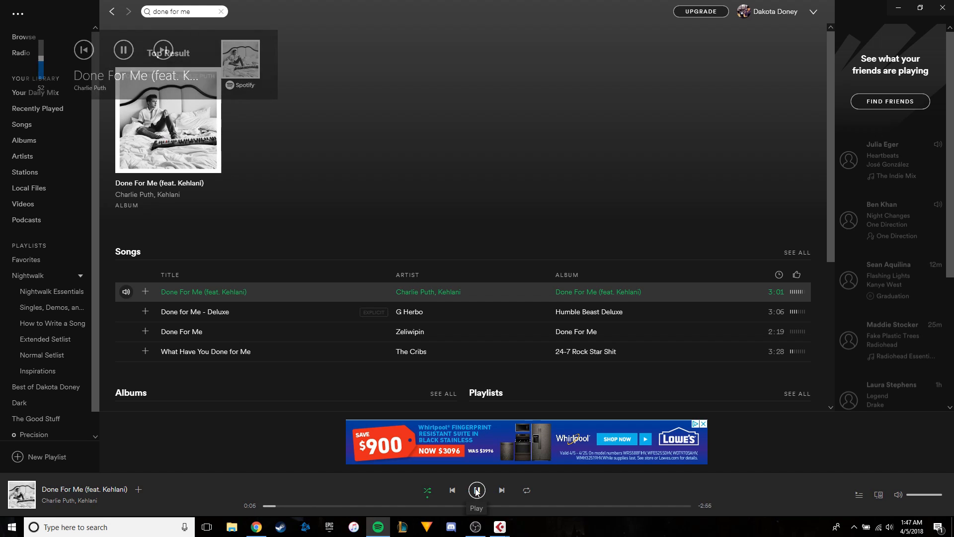
pyautogui.click(477, 491)
pyautogui.click(498, 529)
pyautogui.click(553, 480)
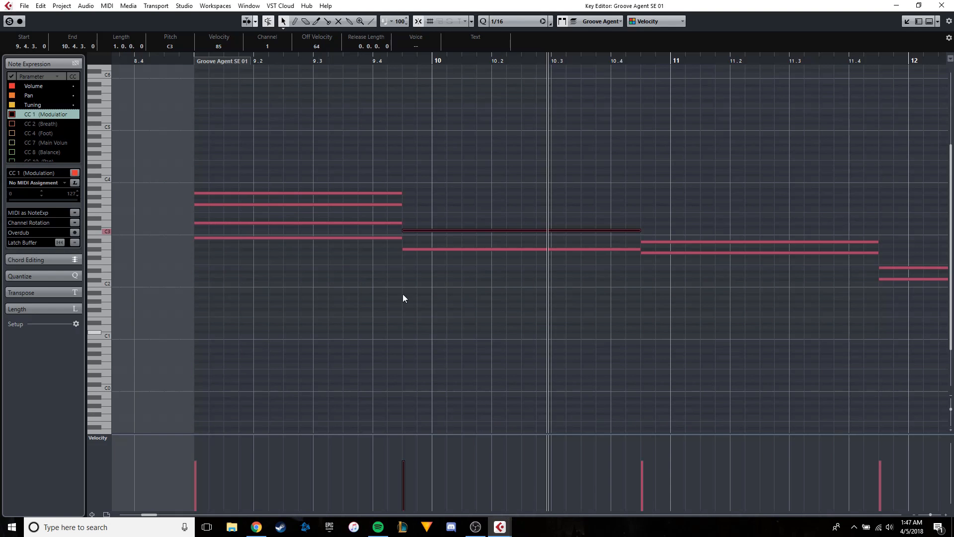
# Lower the first chord's top note to A2, play back the result and audition the chord's individual notes.
pyautogui.scroll(3, 402, 294)
pyautogui.click(297, 193)
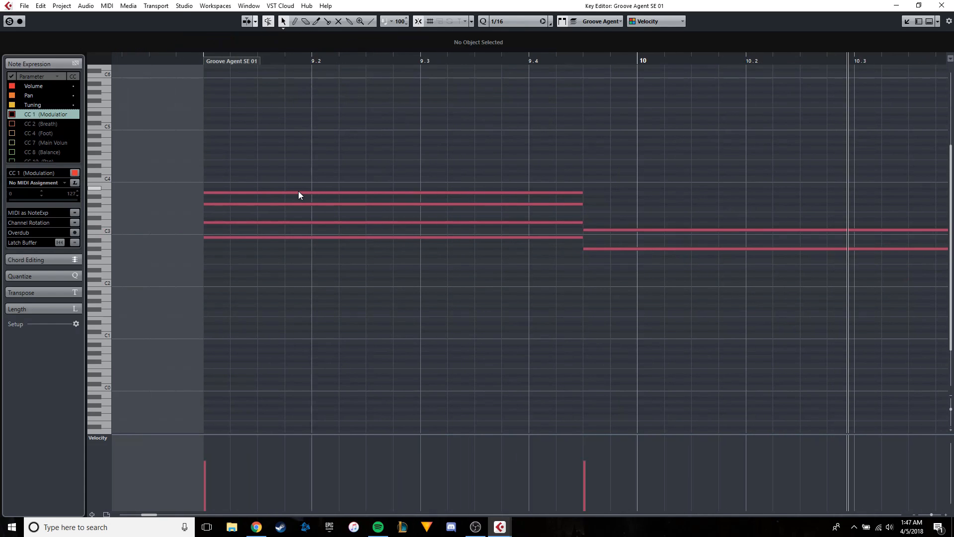
pyautogui.moveTo(286, 192); pyautogui.dragTo(285, 245)
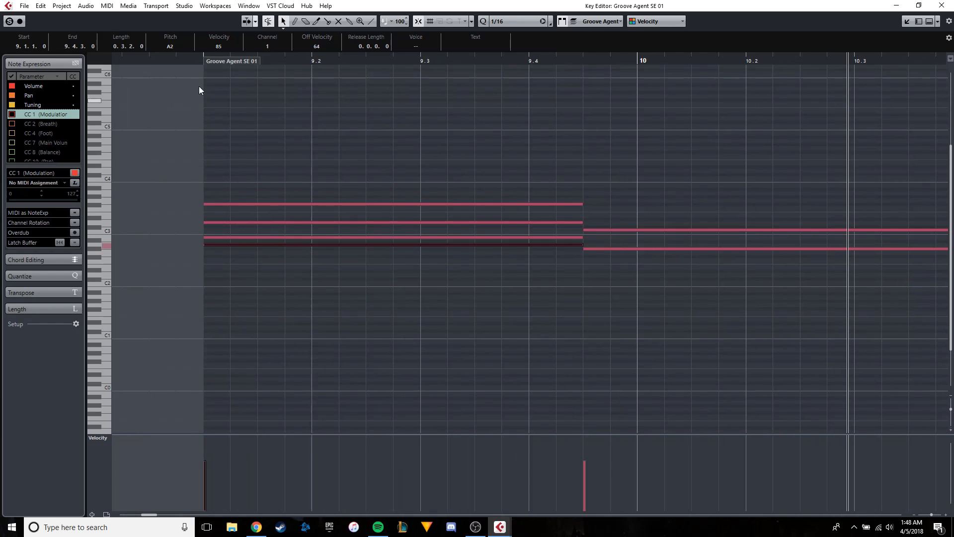
pyautogui.press('space')
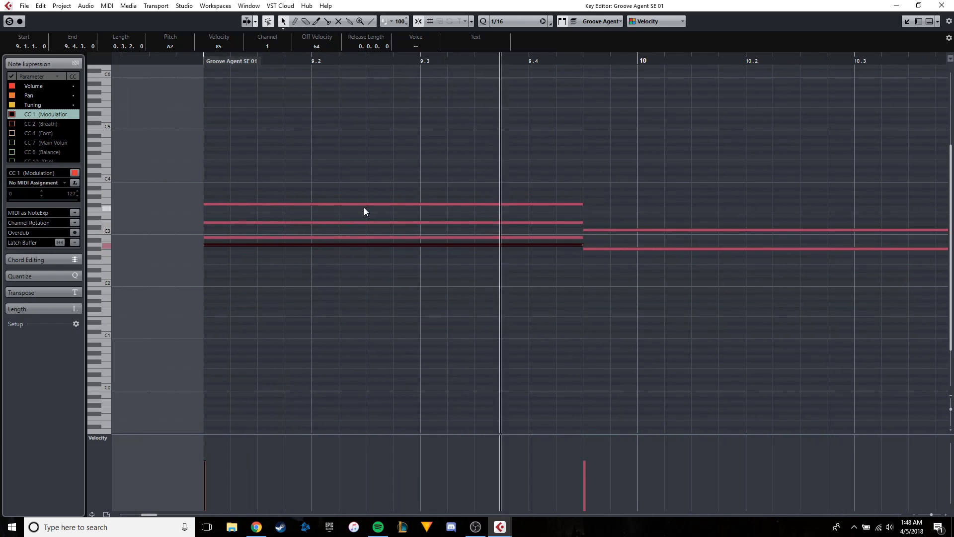
pyautogui.click(383, 204)
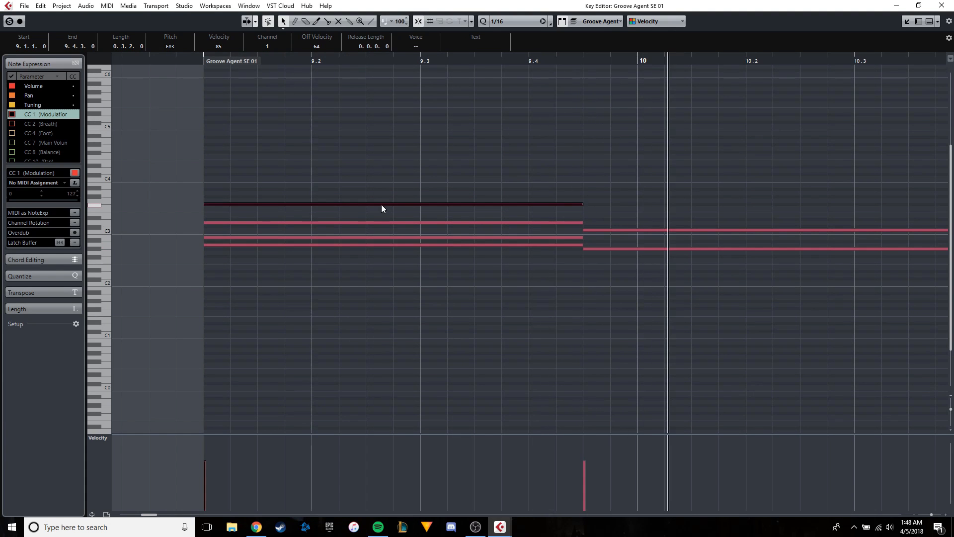
pyautogui.click(249, 222)
pyautogui.click(248, 237)
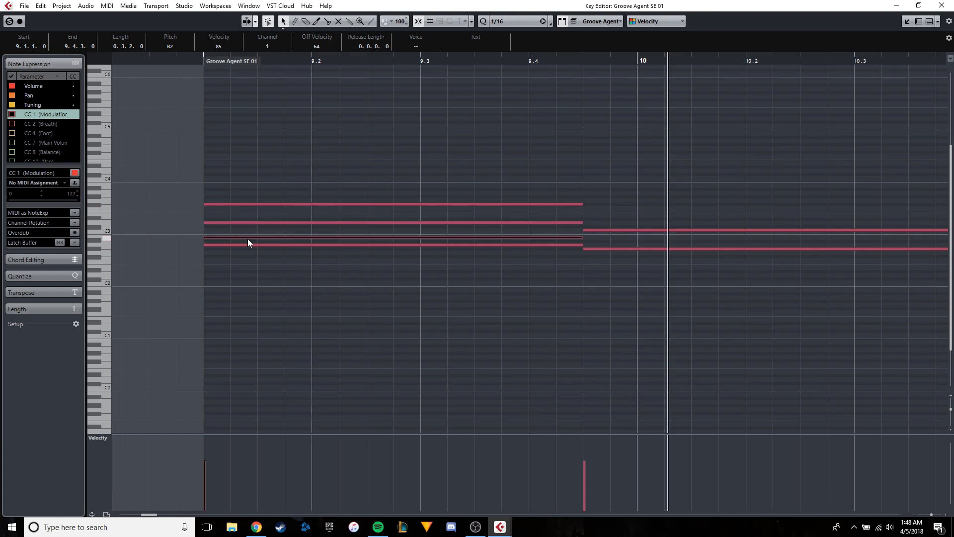
# Delete the upper notes of the third and fifth chords, at 10.4.3 and 12.2.3.
pyautogui.moveTo(530, 211); pyautogui.dragTo(313, 198)
pyautogui.scroll(-3, 314, 198)
pyautogui.moveTo(380, 247); pyautogui.dragTo(528, 189)
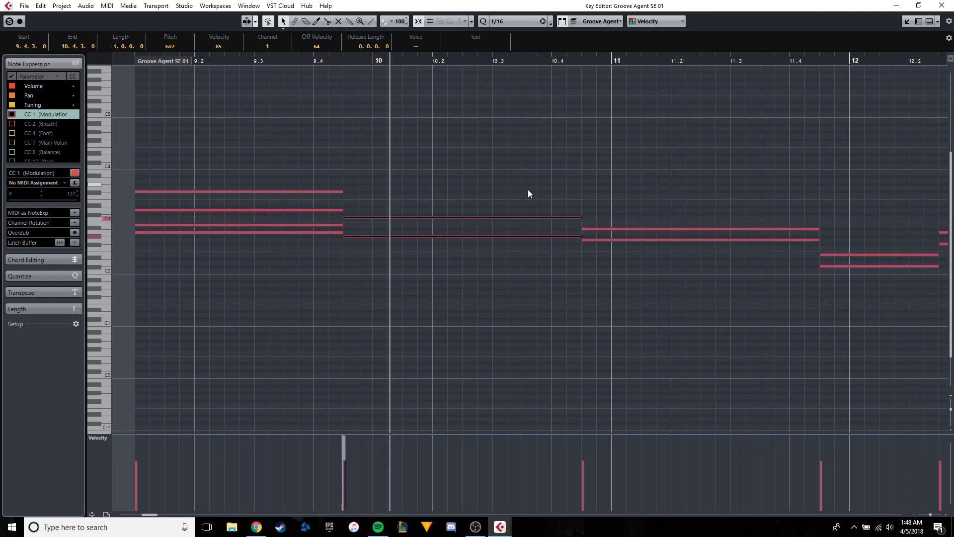
pyautogui.moveTo(629, 204); pyautogui.dragTo(399, 208)
pyautogui.scroll(-3, 399, 208)
pyautogui.moveTo(642, 297); pyautogui.dragTo(285, 184)
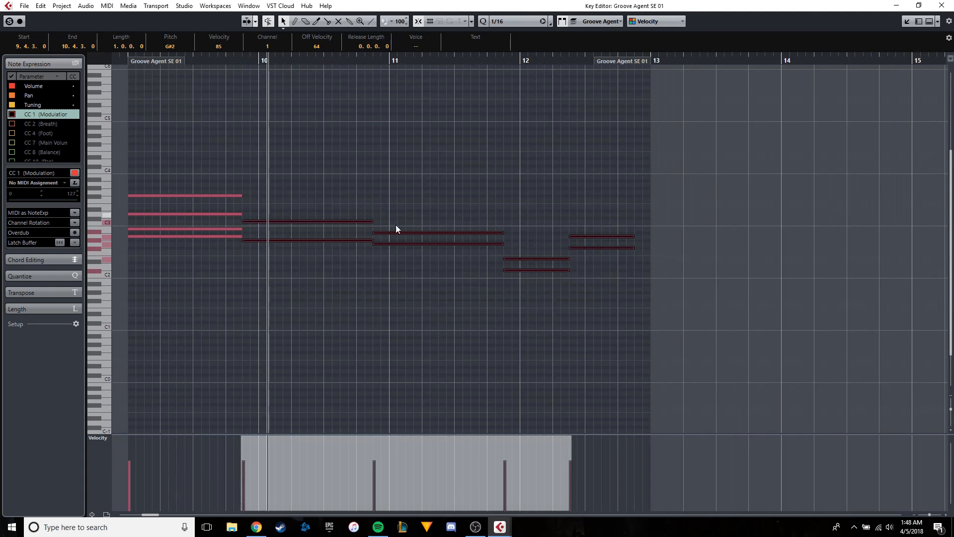
pyautogui.moveTo(664, 302); pyautogui.dragTo(326, 198)
pyautogui.scroll(2, 358, 201)
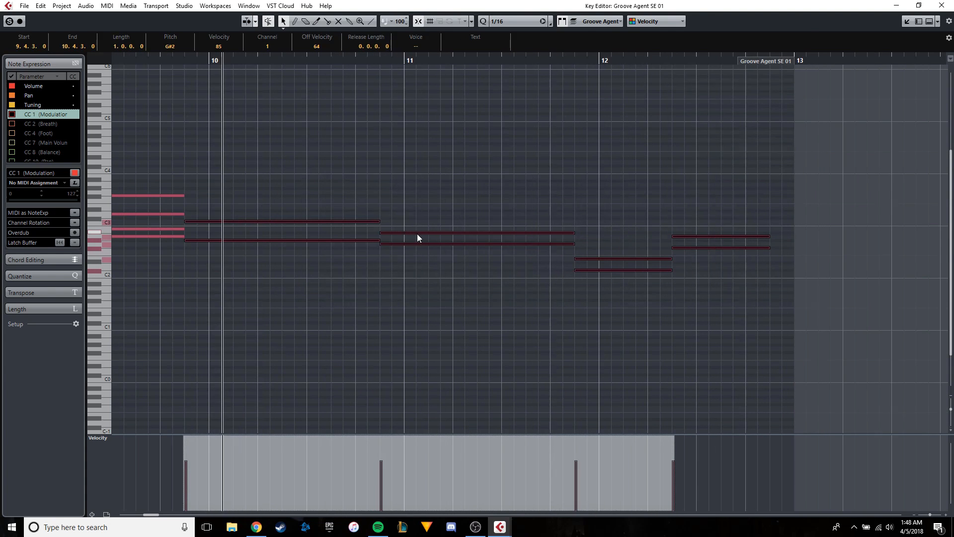
pyautogui.click(416, 234)
pyautogui.moveTo(699, 240); pyautogui.dragTo(397, 189)
pyautogui.press('Delete')
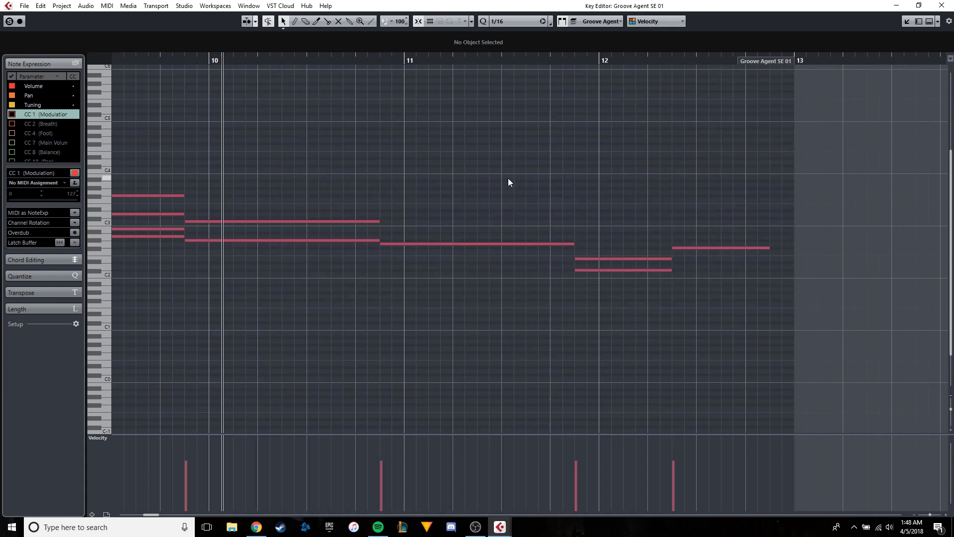
# Delete the upper notes of the chords at 11.4.3 and 9.4.3, leaving only their lowest notes.
pyautogui.click(596, 258)
pyautogui.press('Delete')
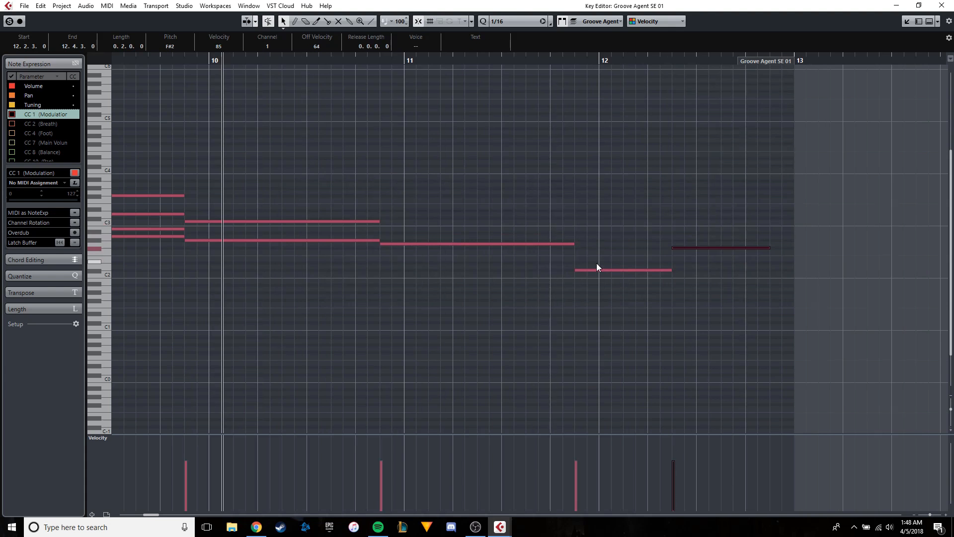
pyautogui.moveTo(416, 223); pyautogui.dragTo(344, 204)
pyautogui.press('Delete')
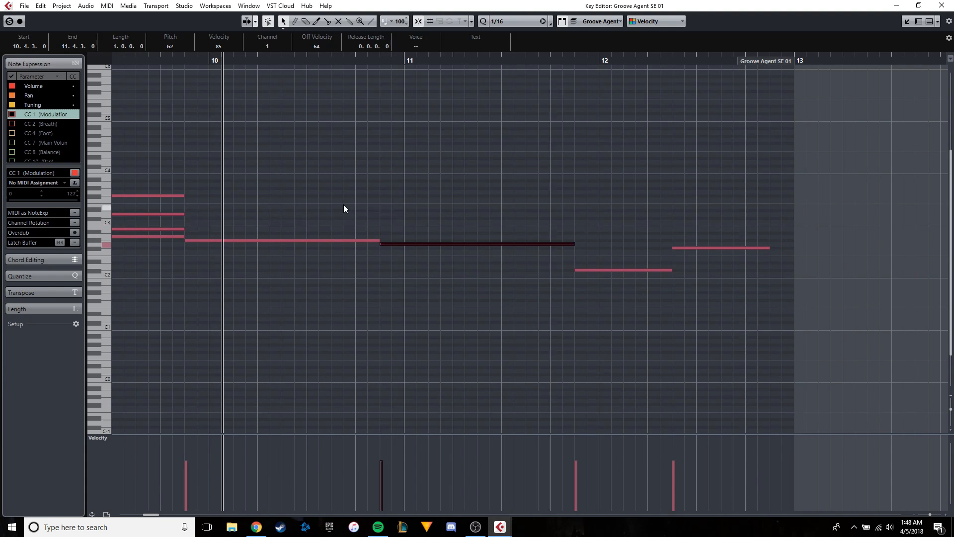
# Extend the F#2 note at 12.2.3 to the end of the part at 13.1.1.
pyautogui.hscroll(-5, 525, 142)
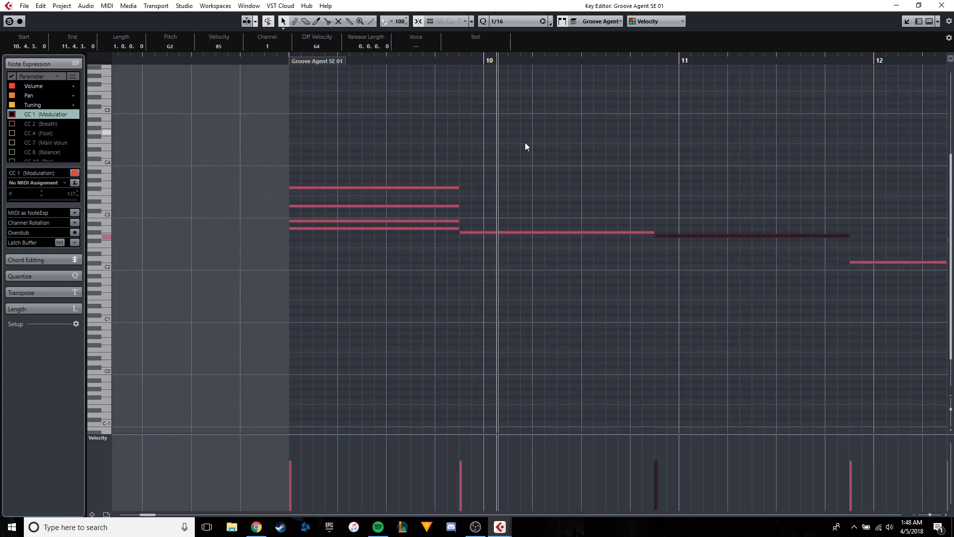
pyautogui.scroll(2, 342, 159)
pyautogui.scroll(-3, 490, 168)
pyautogui.scroll(-1, 490, 168)
pyautogui.scroll(2, 640, 211)
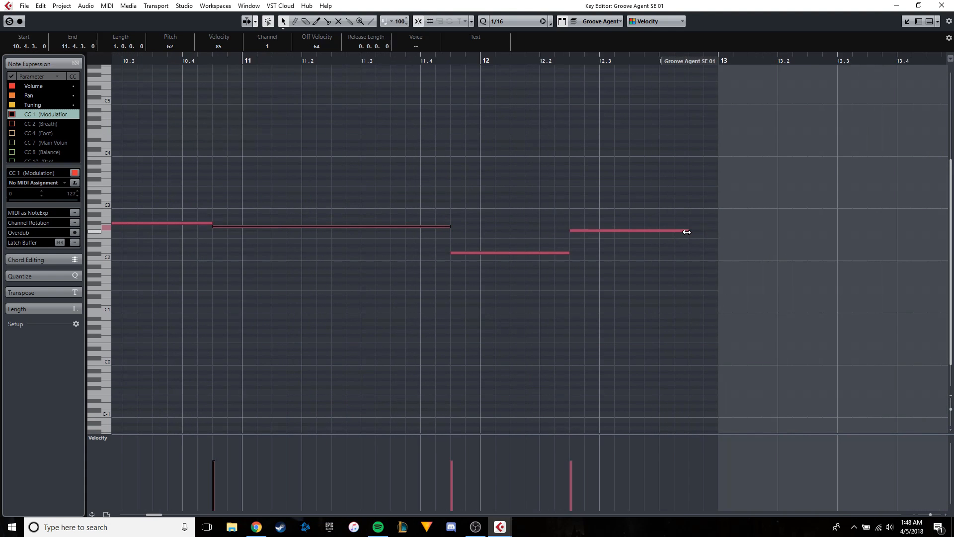
pyautogui.moveTo(687, 231); pyautogui.dragTo(717, 230)
# Copy the F#3, D3 and B2 notes of the first chord and paste them at 9.4.3.
pyautogui.hscroll(-6, 431, 174)
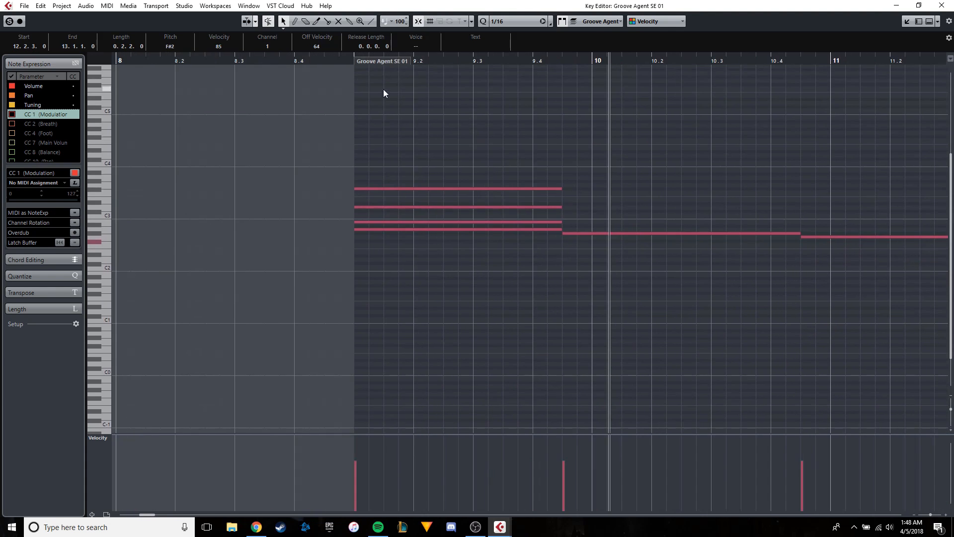
pyautogui.hscroll(2, 341, 137)
pyautogui.scroll(3, 394, 138)
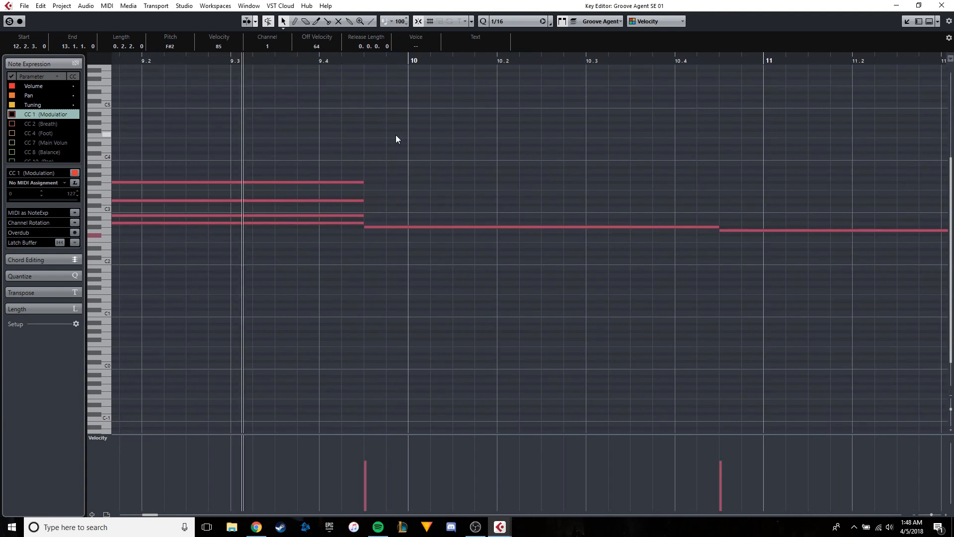
pyautogui.moveTo(366, 221); pyautogui.dragTo(336, 174)
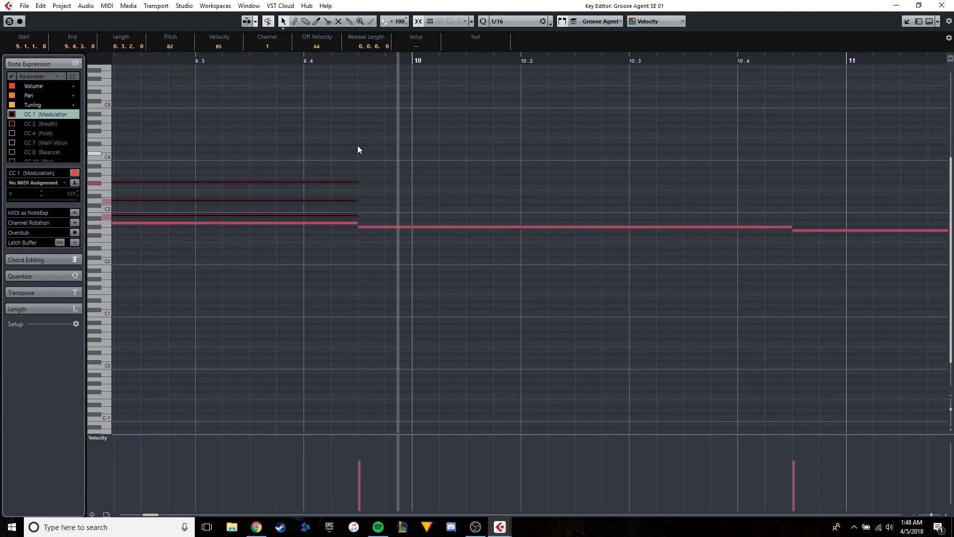
pyautogui.hotkey('ctrl', 'c')
pyautogui.click(358, 61)
pyautogui.hotkey('ctrl', 'v')
# Lengthen the three pasted notes to end at 10.4.3 and play back from the first chord.
pyautogui.scroll(-1, 355, 103)
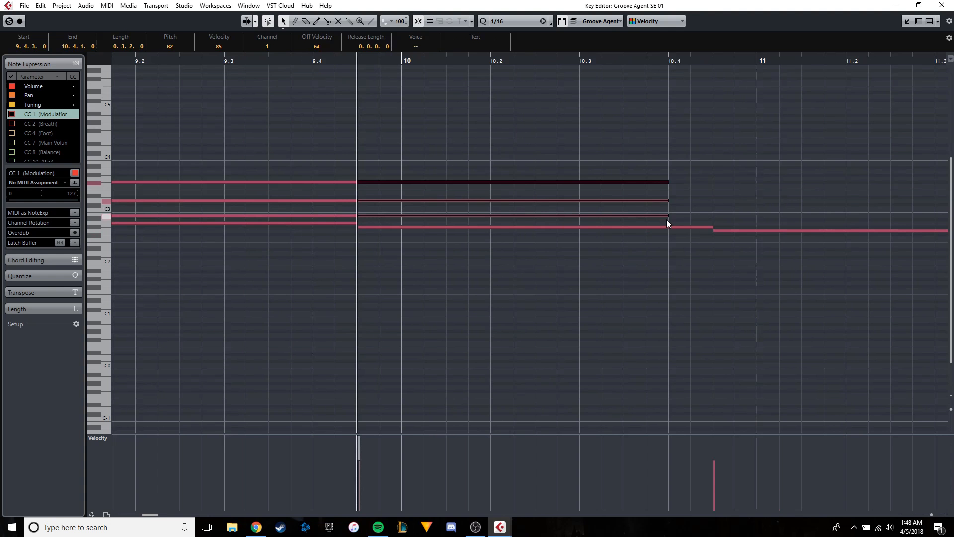
pyautogui.moveTo(667, 215); pyautogui.dragTo(708, 214)
pyautogui.scroll(-1, 332, 135)
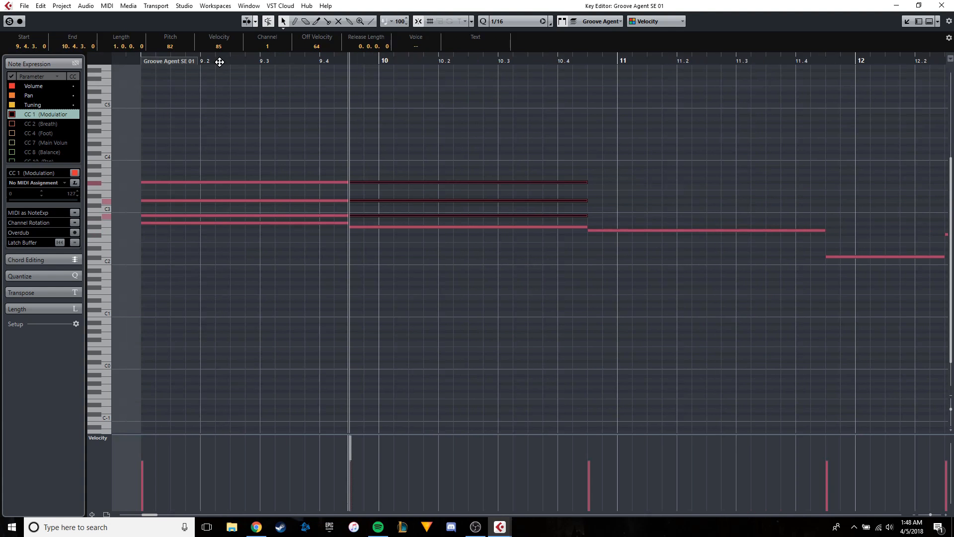
pyautogui.moveTo(178, 60); pyautogui.dragTo(140, 63)
pyautogui.press('space')
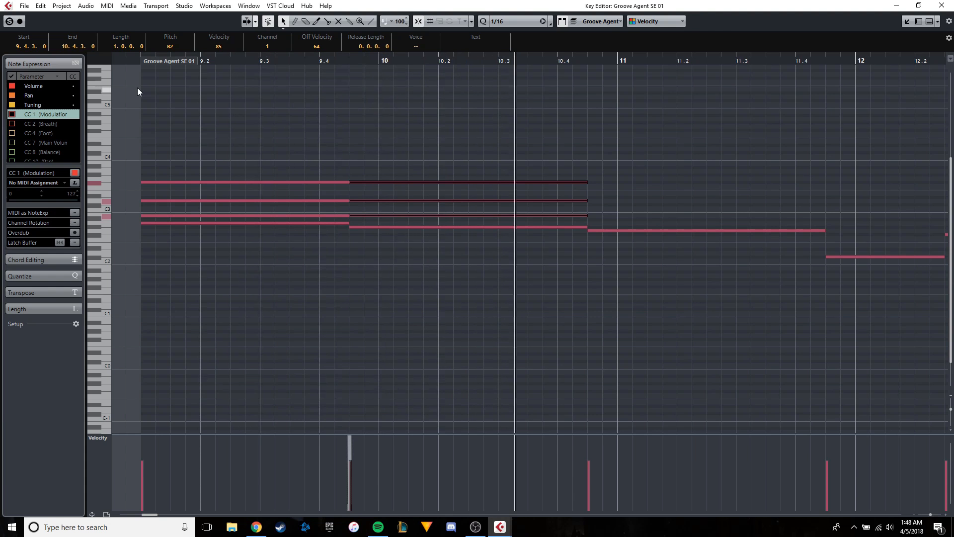
# Paste the three upper chord notes above the bass note at 10.4.3.
pyautogui.scroll(2, 595, 79)
pyautogui.click(586, 61)
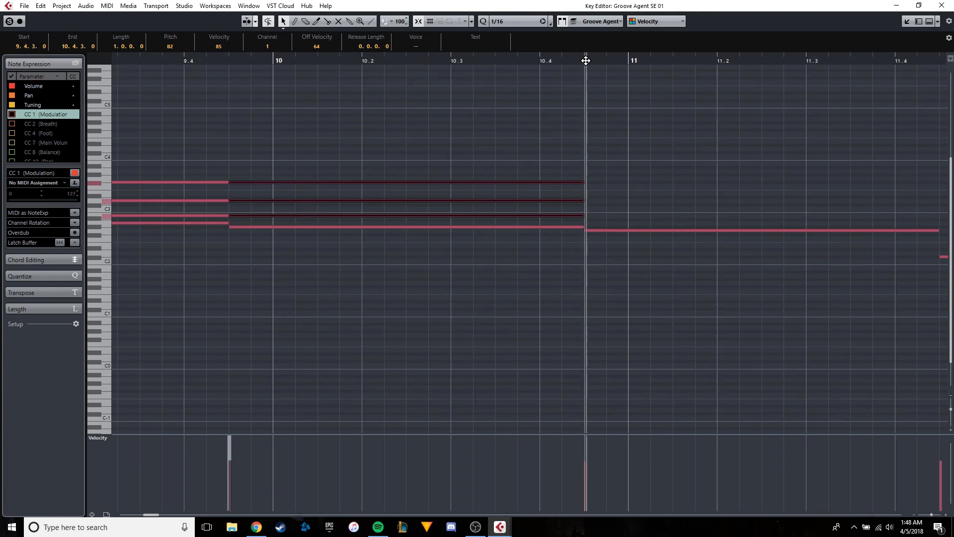
pyautogui.hotkey('ctrl', 'v')
pyautogui.scroll(-3, 518, 115)
# Play up to 11.4.3, paste the three upper chord notes there and shorten them to end at 12.2.3.
pyautogui.press('space')
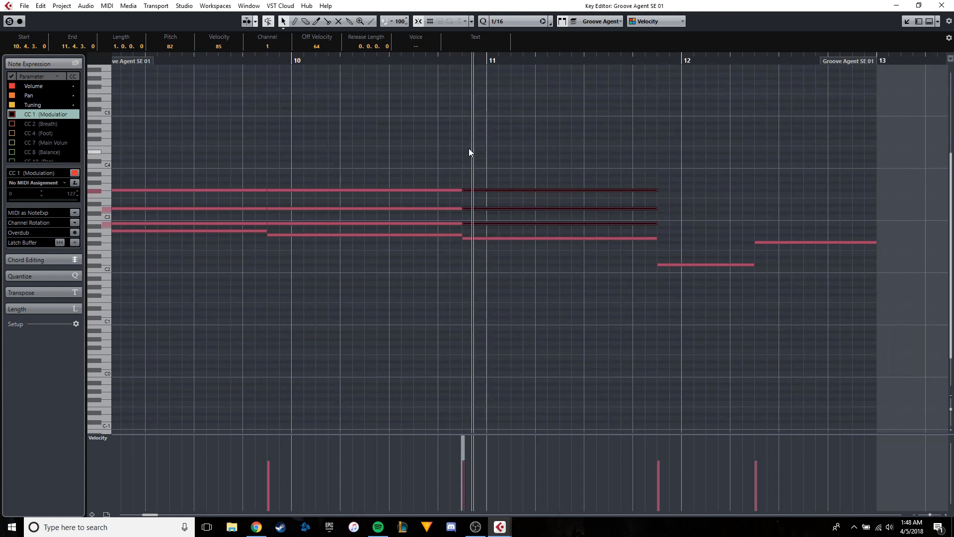
pyautogui.scroll(2, 680, 152)
pyautogui.scroll(2, 679, 148)
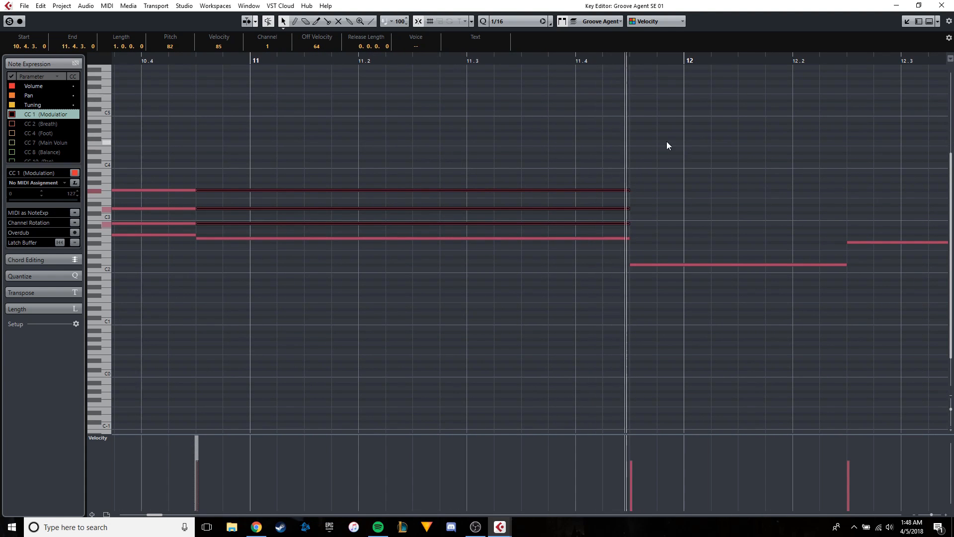
pyautogui.press('space')
pyautogui.hotkey('ctrl', 'v')
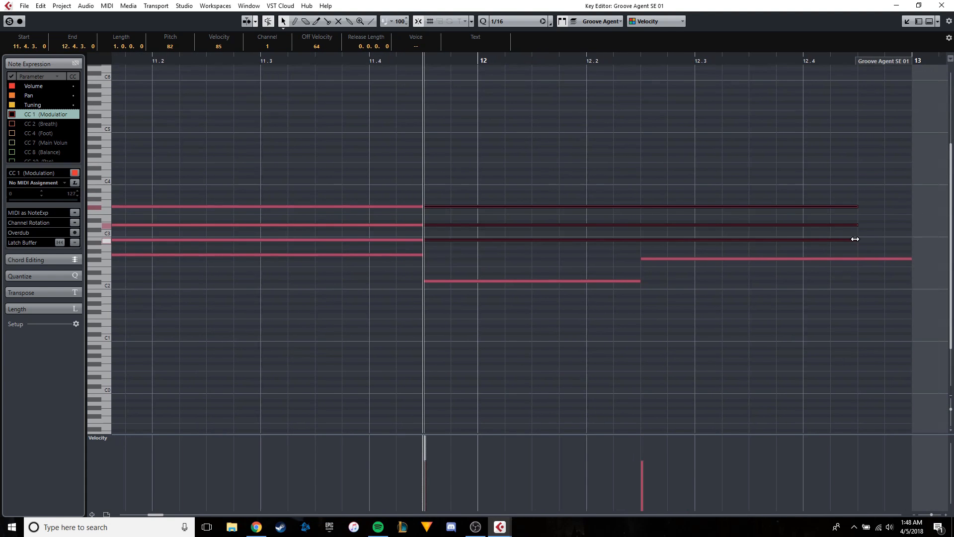
pyautogui.moveTo(855, 240); pyautogui.dragTo(640, 240)
# Audition the F#3 and D3 notes at 11.4.3, compare with Done For Me in Spotify and return to Cubase.
pyautogui.click(535, 206)
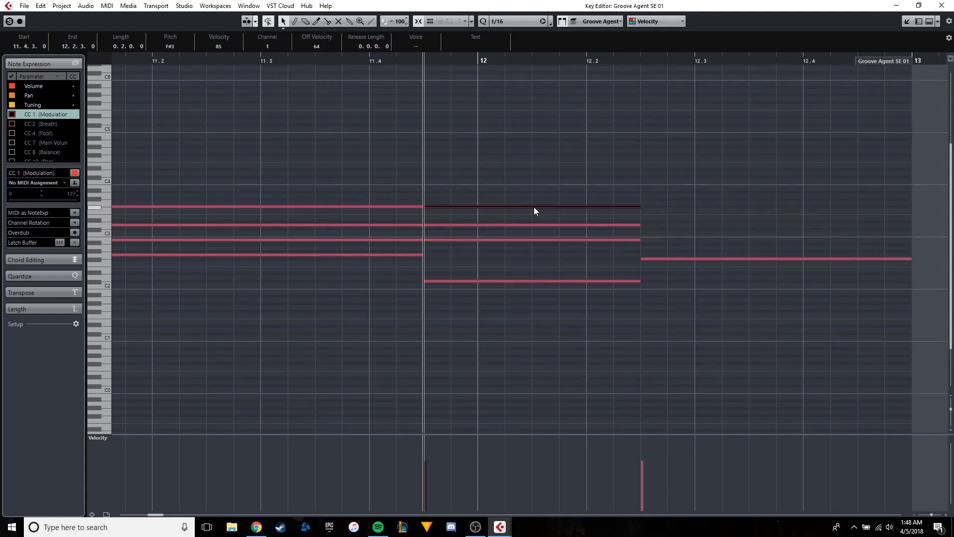
pyautogui.moveTo(534, 207); pyautogui.dragTo(499, 224)
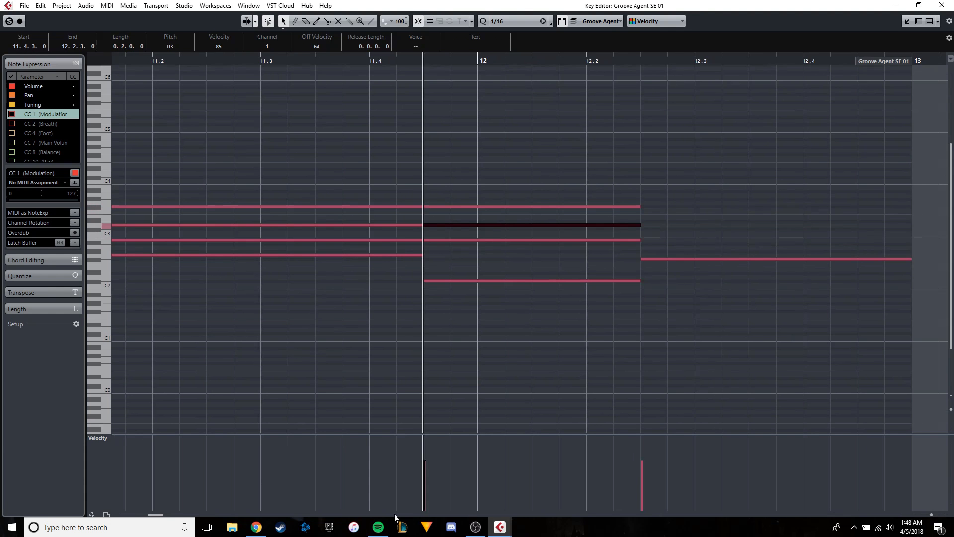
pyautogui.click(378, 527)
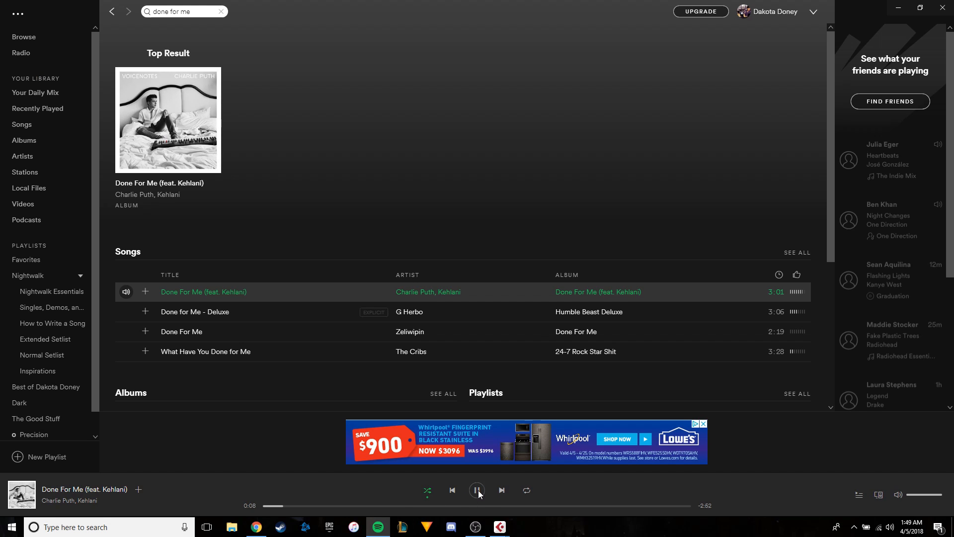
pyautogui.moveTo(500, 526)
pyautogui.click(533, 491)
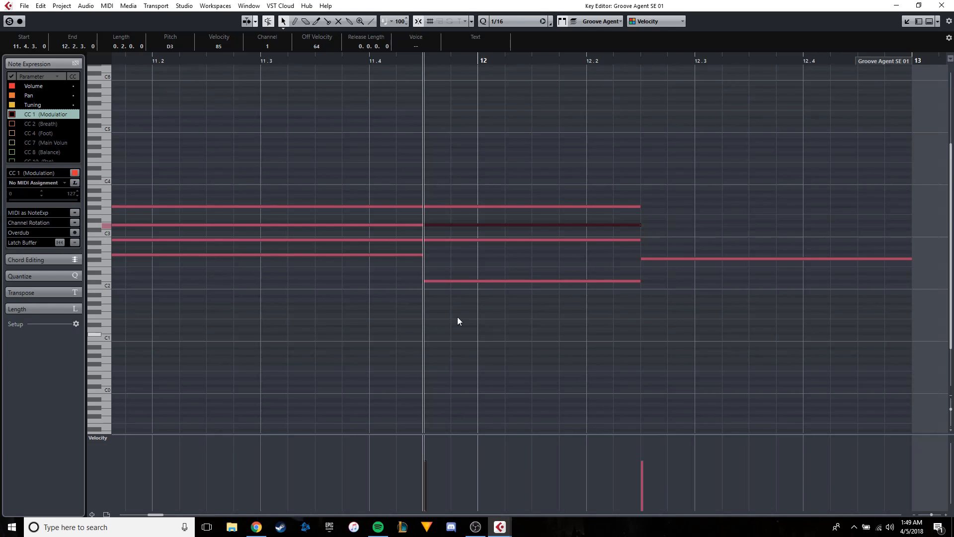
# Copy the B2 note at 11.4.3 to 12.2.3 and lower the copy to A#2.
pyautogui.click(484, 240)
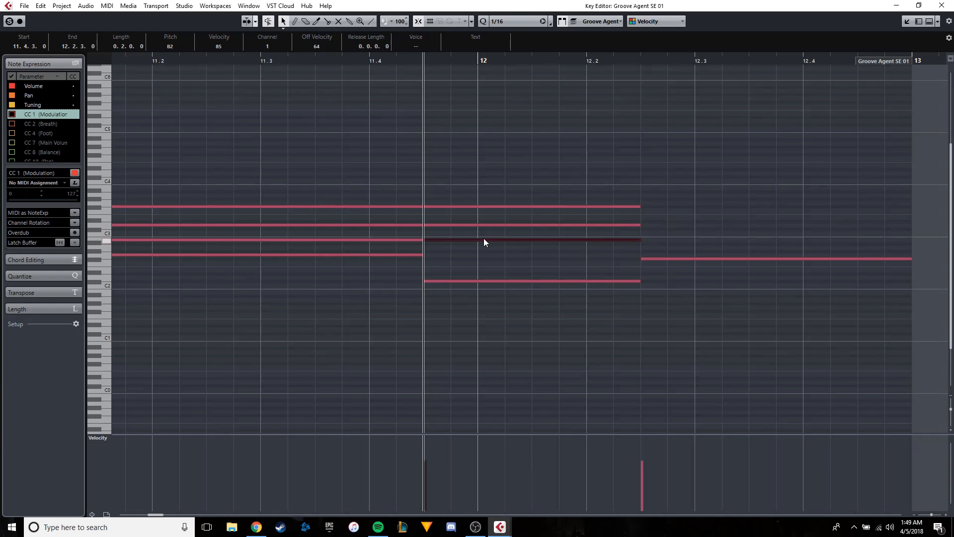
pyautogui.click(640, 60)
pyautogui.hotkey('ctrl', 'v')
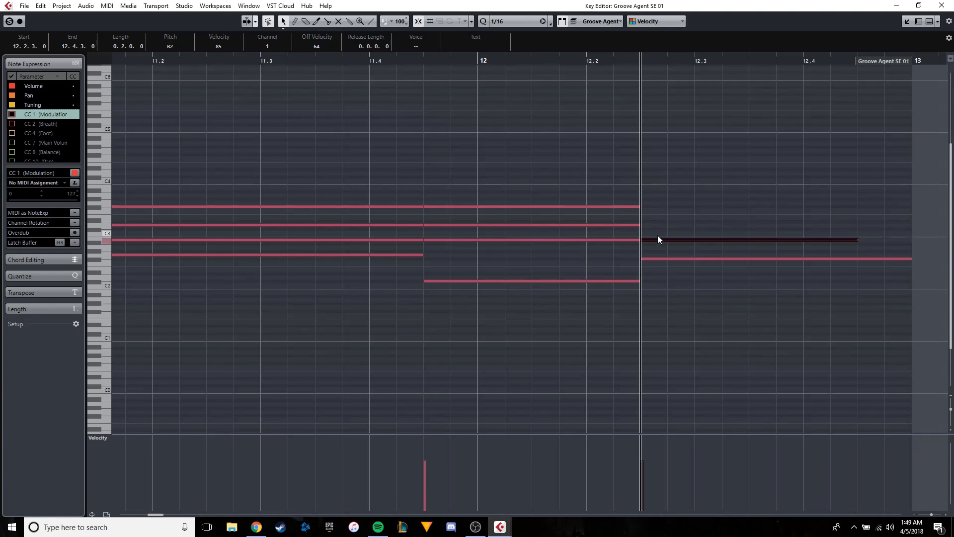
pyautogui.moveTo(655, 240); pyautogui.dragTo(655, 242)
# Play back the progression from the first chord, following the playhead through the fourth chord to check the harmony.
pyautogui.scroll(-4, 654, 243)
pyautogui.scroll(-1, 299, 166)
pyautogui.hscroll(-4, 299, 149)
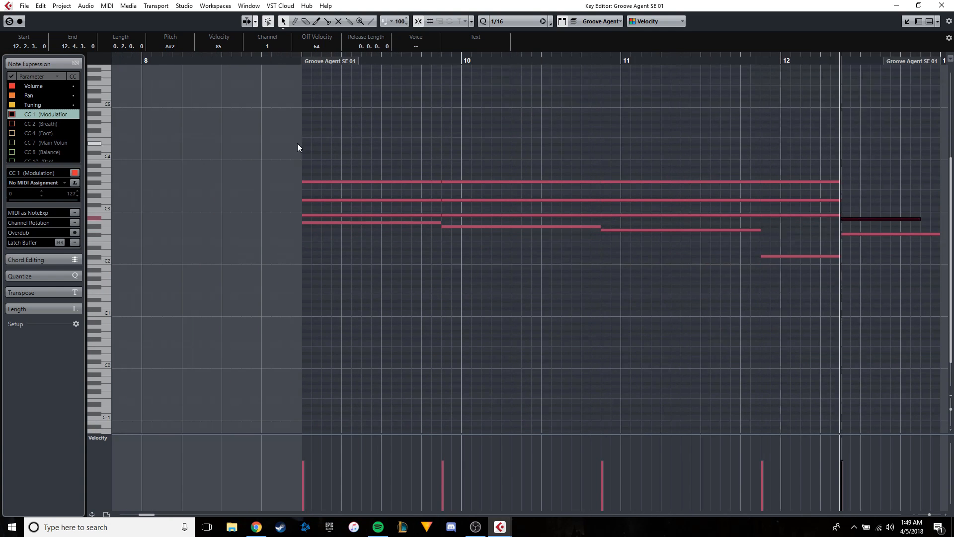
pyautogui.click(287, 59)
pyautogui.scroll(2, 479, 130)
pyautogui.press('space')
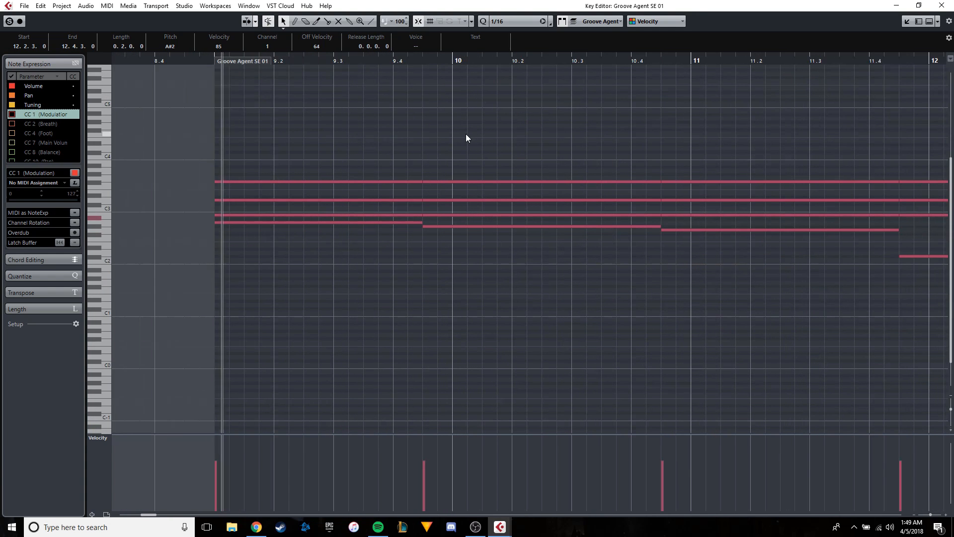
pyautogui.hscroll(3, 408, 154)
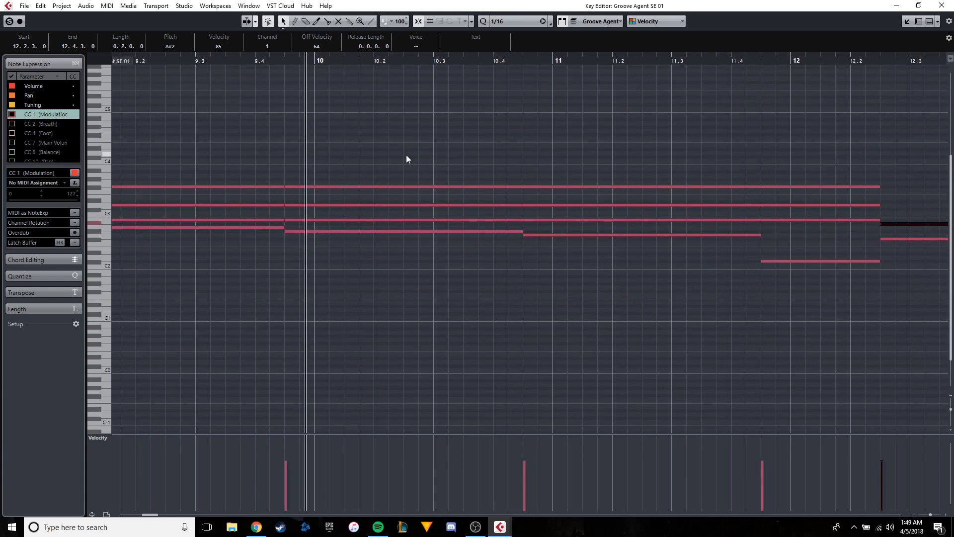
pyautogui.hscroll(3, 378, 168)
pyautogui.scroll(2, 479, 181)
pyautogui.hscroll(2, 371, 193)
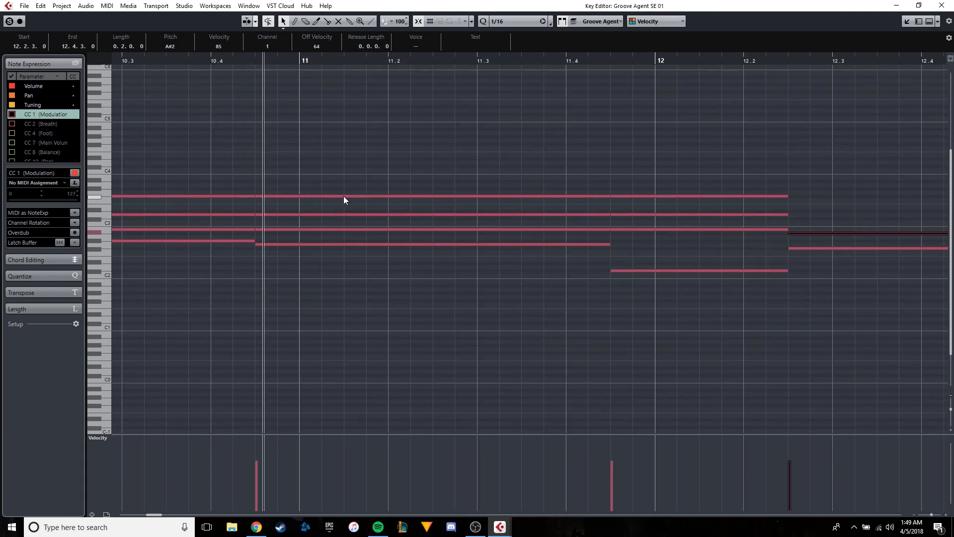
pyautogui.hscroll(3, 378, 206)
pyautogui.hscroll(2, 473, 214)
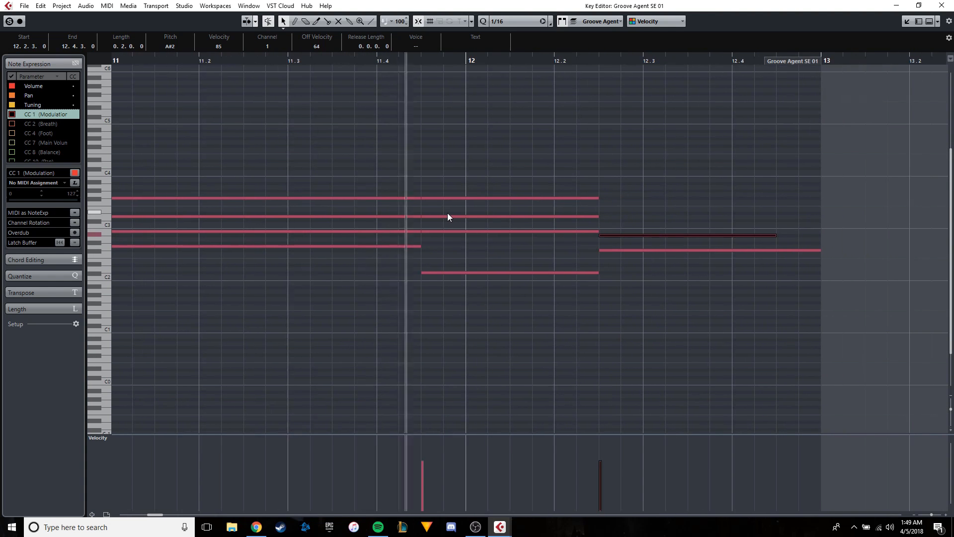
# Extend the A#2 note at 12.2.3 to the end of the part at 13.1.1.
pyautogui.scroll(-2, 610, 249)
pyautogui.moveTo(705, 233); pyautogui.dragTo(729, 235)
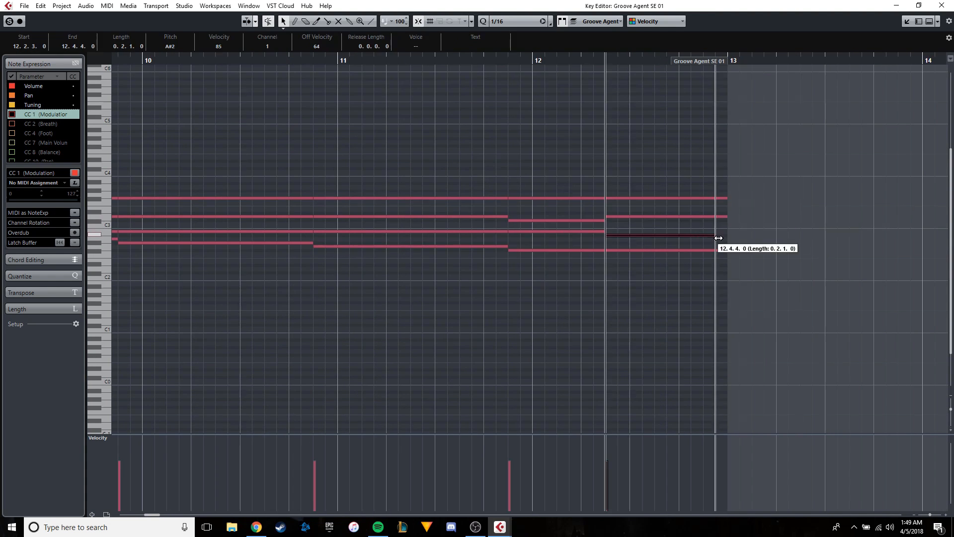
# Play back the chord progression in the key editor from just before bar 9 through the chord at 12.2.3.
pyautogui.scroll(-3, 433, 192)
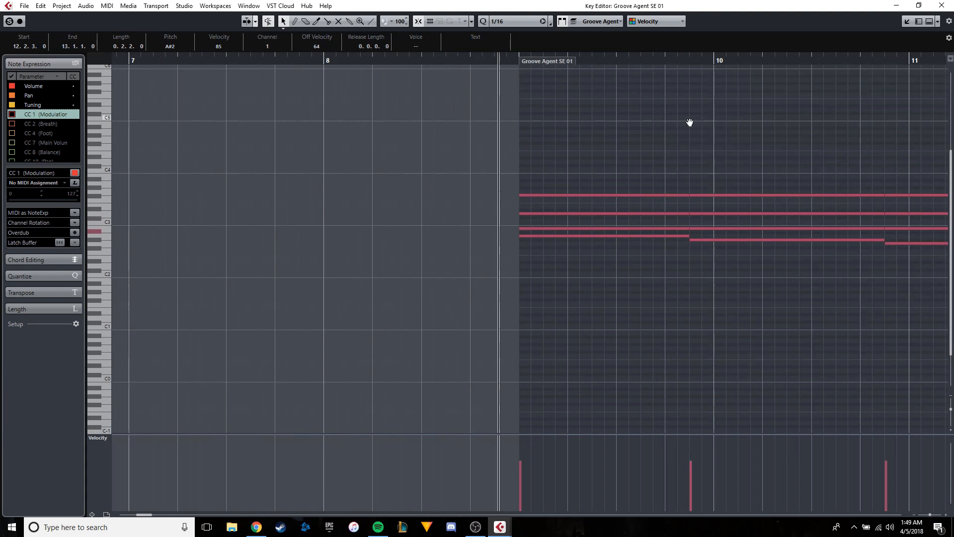
pyautogui.scroll(3, 688, 122)
pyautogui.click(494, 64)
pyautogui.hscroll(1, 464, 109)
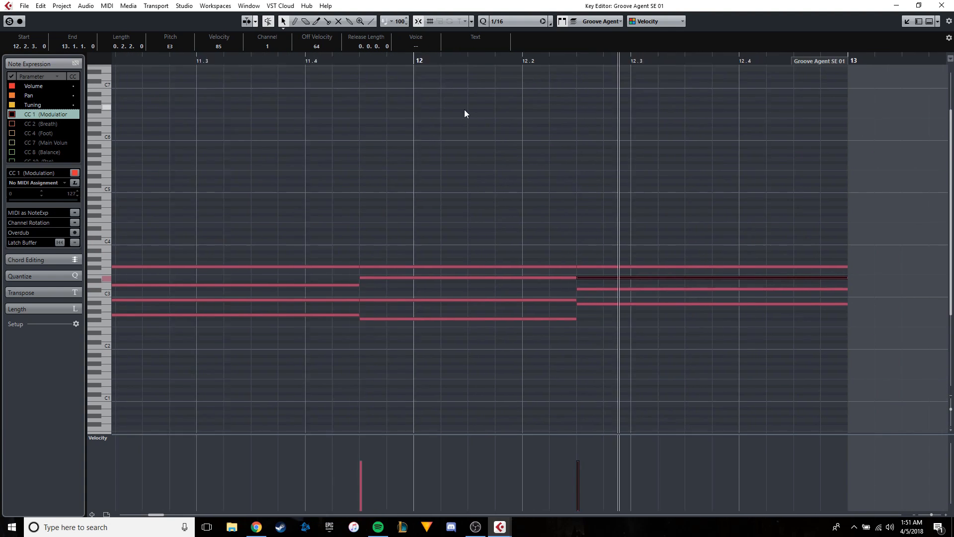
pyautogui.scroll(-3, 425, 113)
# Return to the project window and copy the four-bar HALion Sonic SE chord part to bar 13.
pyautogui.click(906, 22)
pyautogui.scroll(-3, 442, 134)
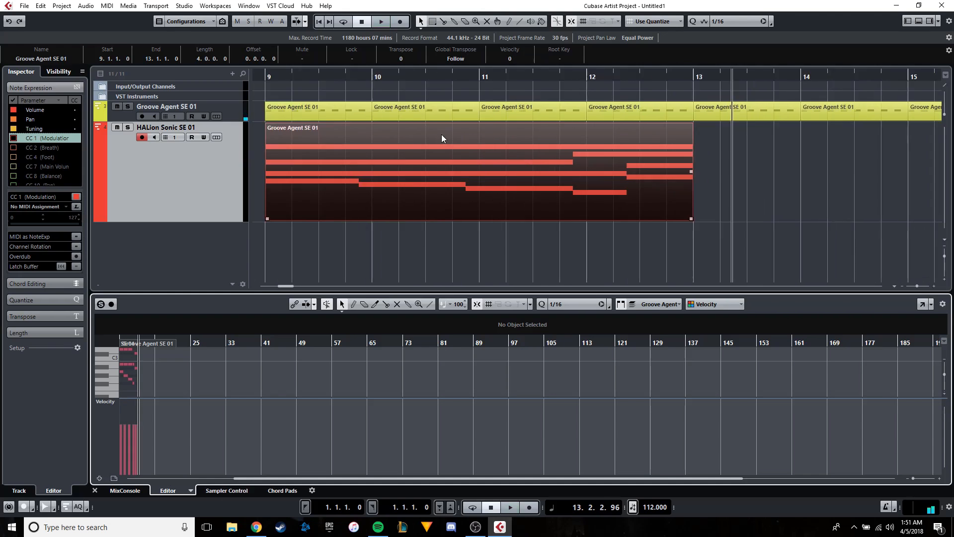
pyautogui.hotkey('ctrl', 'v')
pyautogui.moveTo(695, 168); pyautogui.dragTo(351, 107)
pyautogui.scroll(-4, 550, 152)
pyautogui.scroll(2, 455, 124)
# Set the playhead to 9.1.1 and place the last one-bar drum part at 16.1.1, ending with the chords at bar 17.
pyautogui.click(363, 78)
pyautogui.scroll(-4, 369, 89)
pyautogui.scroll(3, 535, 144)
pyautogui.scroll(-4, 536, 145)
pyautogui.moveTo(579, 107); pyautogui.dragTo(529, 105)
pyautogui.scroll(4, 543, 105)
pyautogui.scroll(-1, 545, 106)
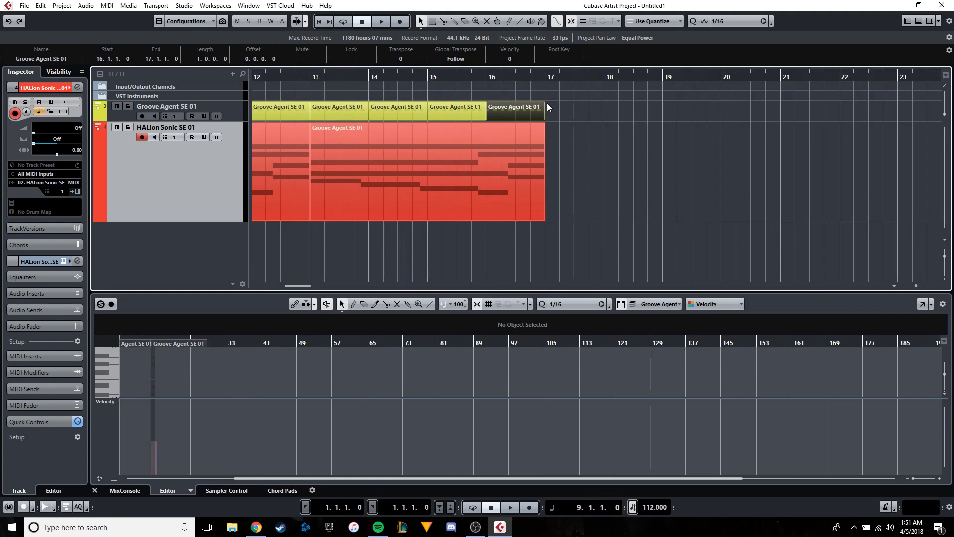
# Paste the one-bar drum part at 17.1.1 and move it onto the Groove Agent SE 01 track.
pyautogui.scroll(2, 547, 103)
pyautogui.click(546, 78)
pyautogui.scroll(-2, 520, 125)
pyautogui.hotkey('ctrl', 'v')
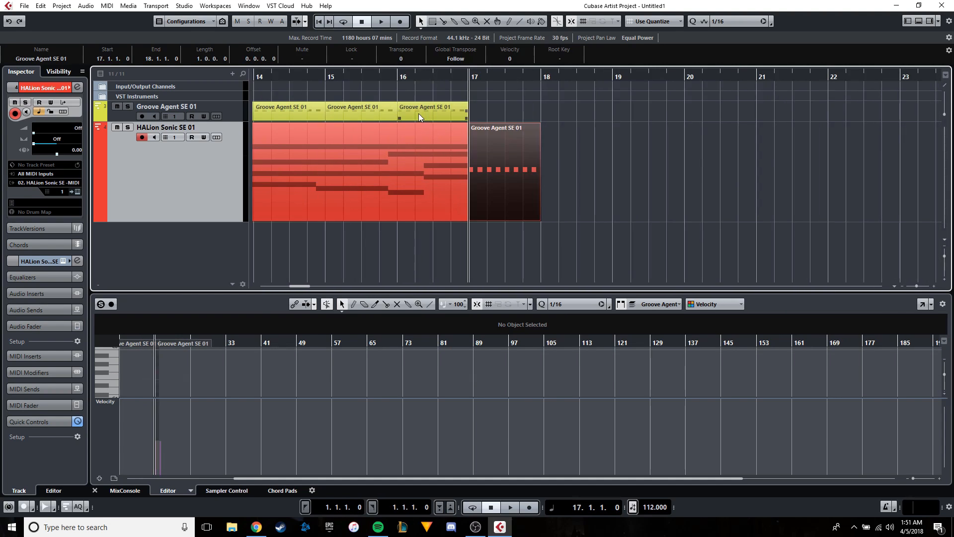
pyautogui.moveTo(518, 152); pyautogui.dragTo(515, 115)
pyautogui.scroll(3, 512, 116)
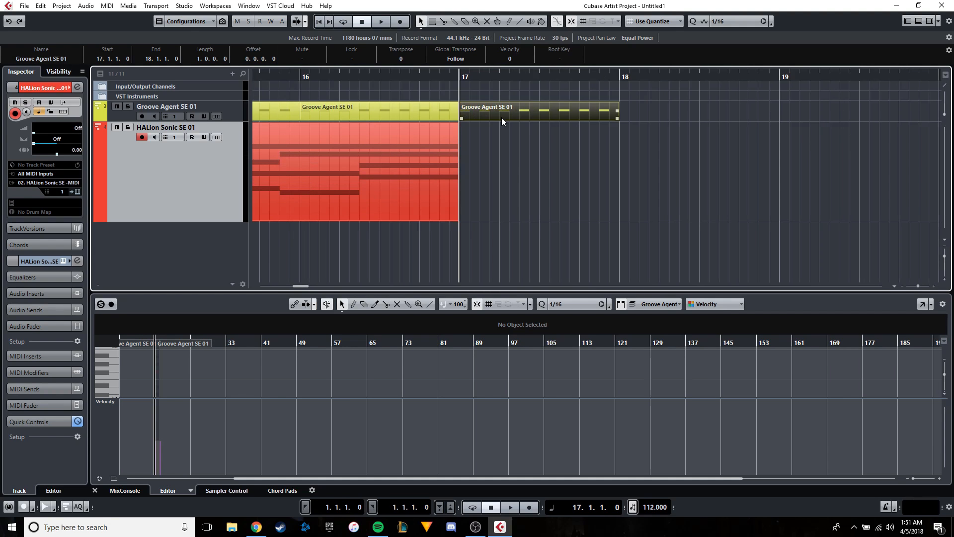
pyautogui.scroll(-2, 497, 112)
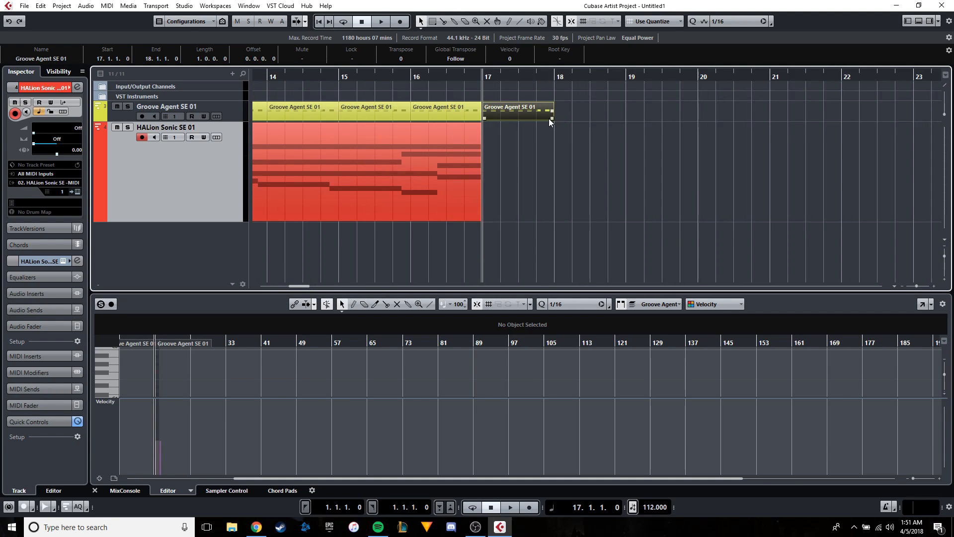
# Open the drum part at bar 17 in the full key editor and set the velocity of all its F#1 notes to 80.
pyautogui.moveTo(550, 122)
pyautogui.mouseDown()
pyautogui.moveTo(768, 126)
pyautogui.moveTo(547, 121)
pyautogui.mouseUp()
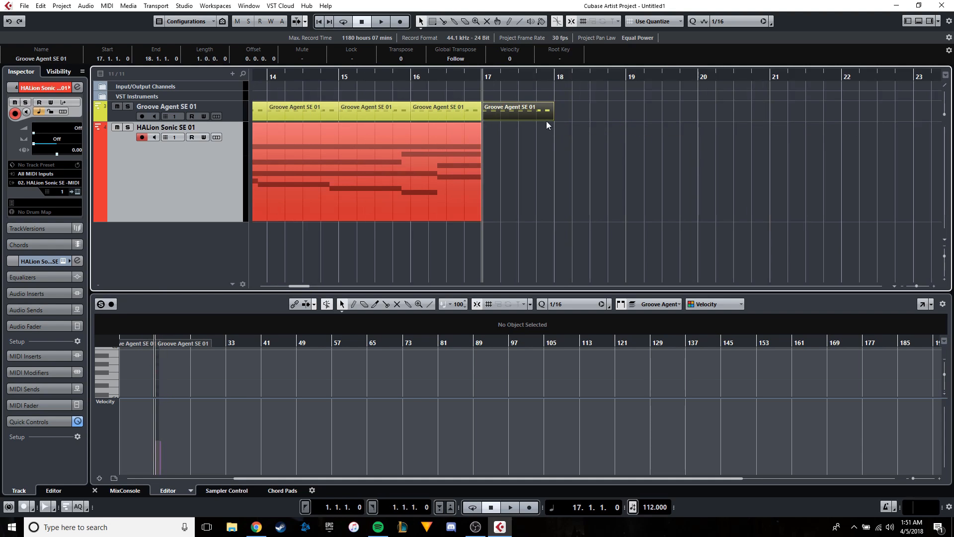
pyautogui.click(922, 304)
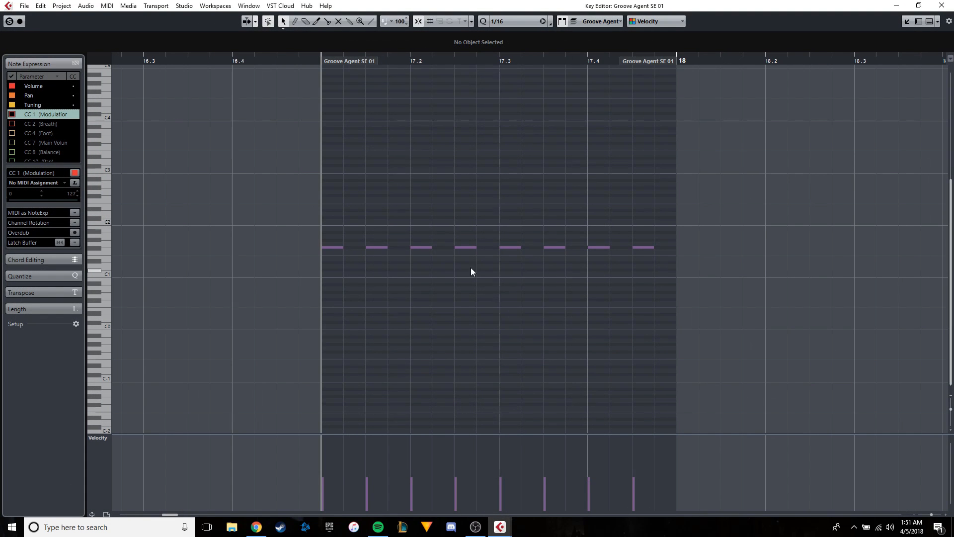
pyautogui.moveTo(707, 268); pyautogui.dragTo(332, 203)
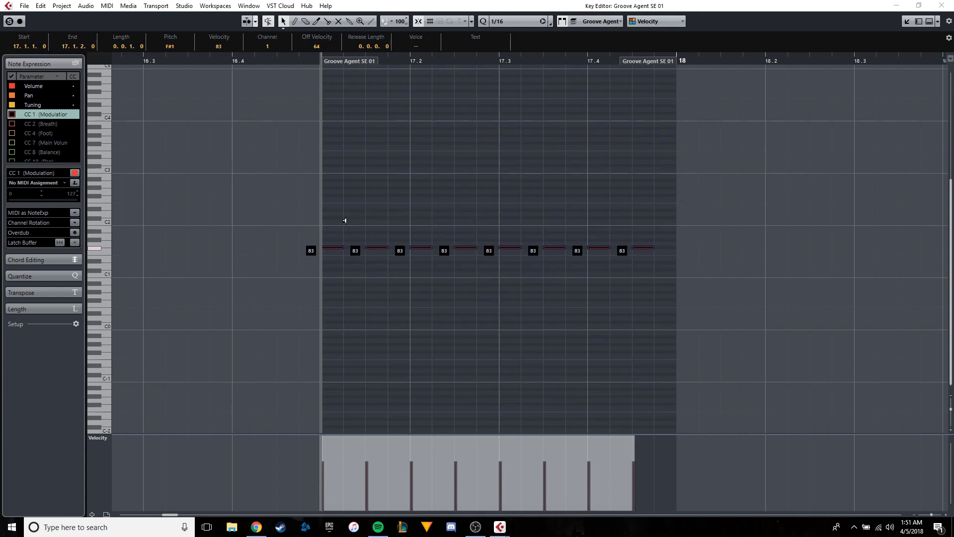
pyautogui.click(342, 224)
# Lower the velocity of the four off-beat F#1 notes in bar 17 to 54 and play the bar back.
pyautogui.keyDown('shift'); pyautogui.click(376, 247); pyautogui.keyUp('shift')
pyautogui.keyDown('shift'); pyautogui.click(465, 247); pyautogui.keyUp('shift')
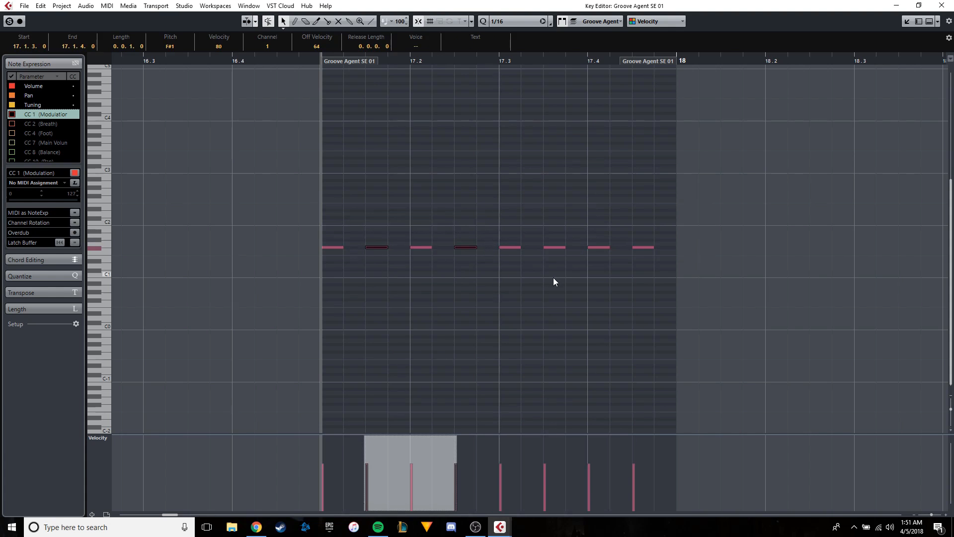
pyautogui.keyDown('shift'); pyautogui.click(554, 247); pyautogui.keyUp('shift')
pyautogui.keyDown('shift'); pyautogui.click(643, 247); pyautogui.keyUp('shift')
pyautogui.moveTo(642, 246); pyautogui.dragTo(645, 264)
pyautogui.press('space')
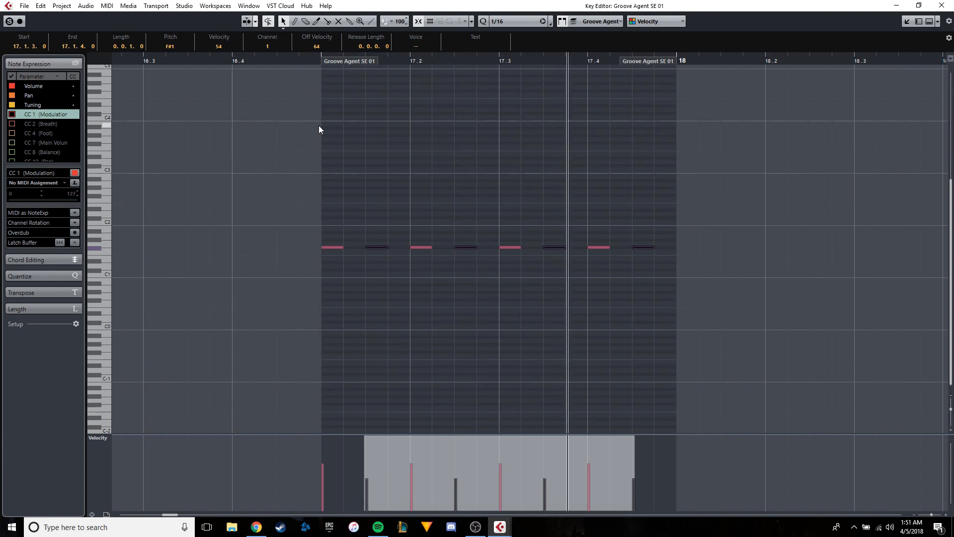
pyautogui.press('space')
# Copy an F#1 note to create C1 notes at 17.1.1 and 17.3.1 and D1 notes at 17.2.1 and 17.4.1.
pyautogui.moveTo(318, 285); pyautogui.dragTo(531, 293)
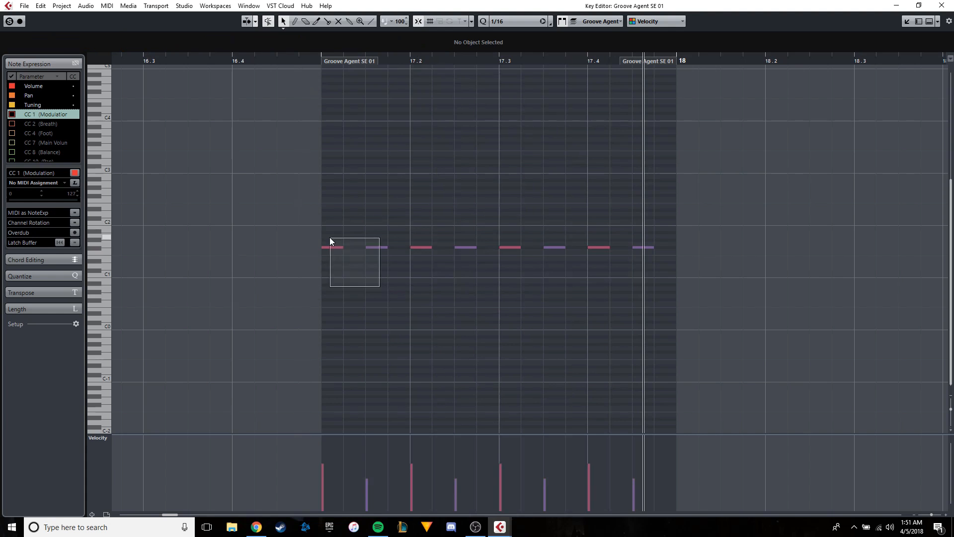
pyautogui.moveTo(330, 237); pyautogui.dragTo(330, 238)
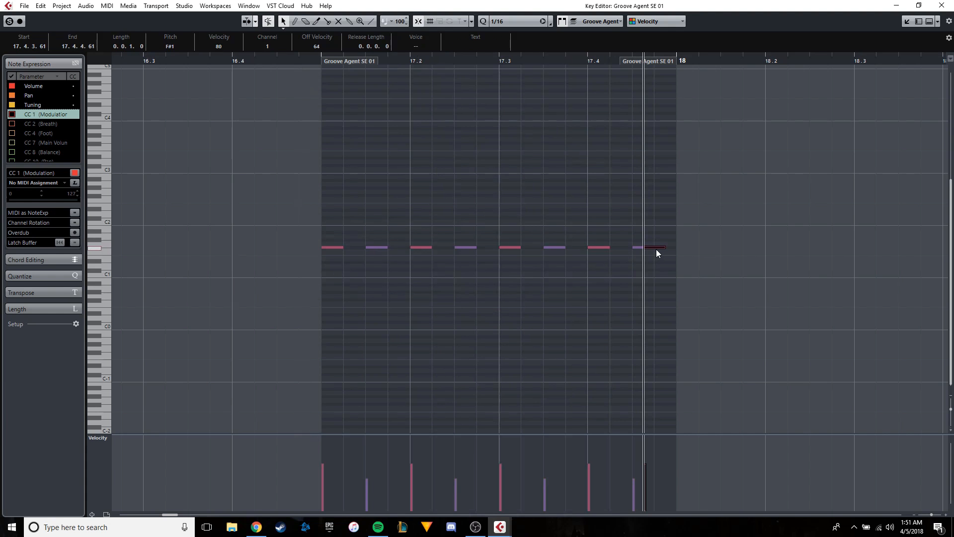
pyautogui.moveTo(656, 248); pyautogui.dragTo(331, 278)
pyautogui.moveTo(651, 273); pyautogui.dragTo(425, 269)
pyautogui.moveTo(654, 266); pyautogui.dragTo(511, 274)
pyautogui.moveTo(652, 274); pyautogui.dragTo(599, 267)
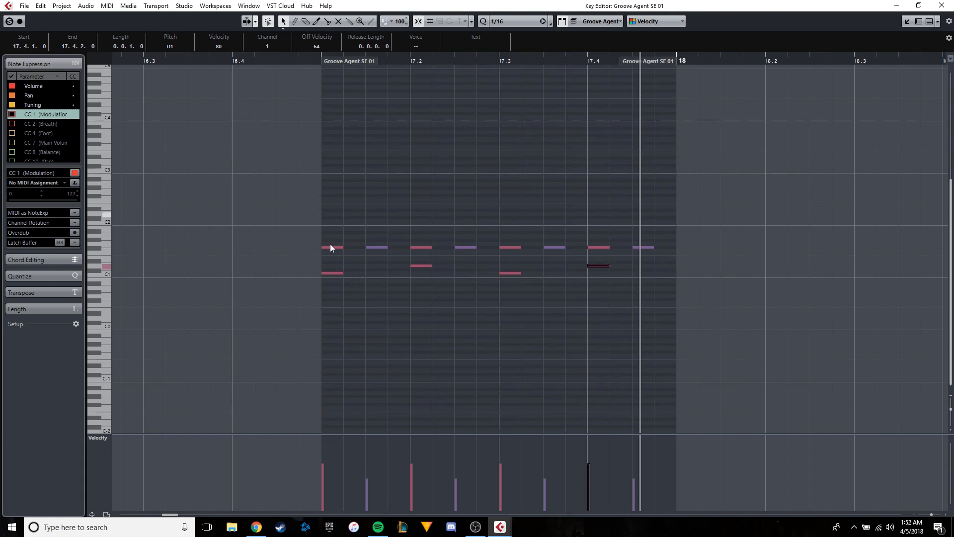
# Return to the project window and copy the edited bar 17 drum part to 18.1.1 on the Groove Agent SE 01 track.
pyautogui.click(906, 21)
pyautogui.click(600, 133)
pyautogui.click(550, 111)
pyautogui.hotkey('ctrl', 'c')
pyautogui.scroll(3, 553, 109)
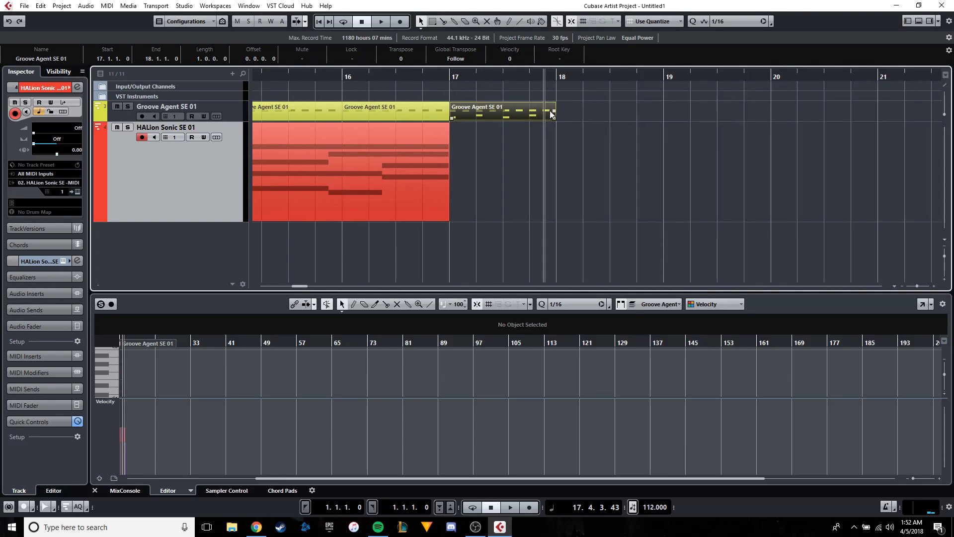
pyautogui.hotkey('ctrl', 'v')
pyautogui.moveTo(580, 137); pyautogui.dragTo(553, 112)
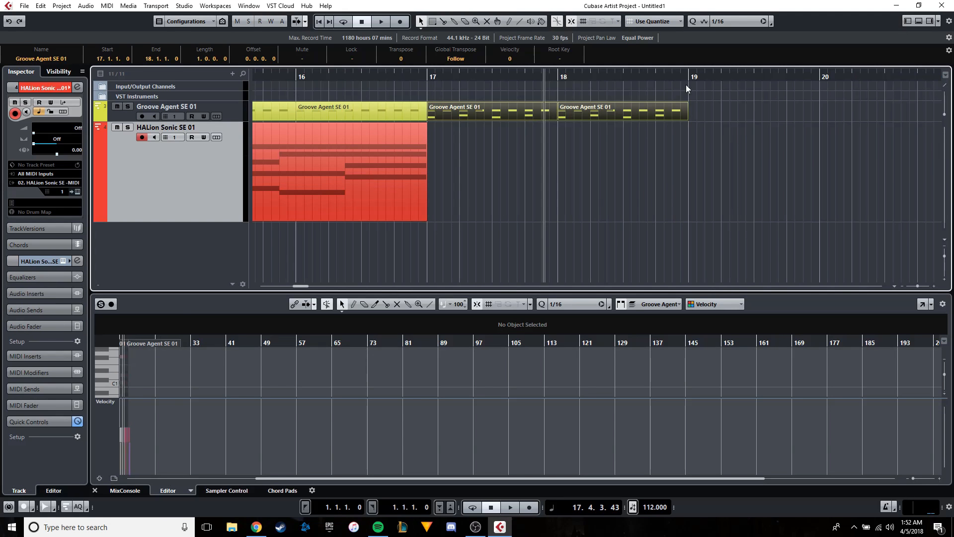
# Paste the two drum parts from bars 17 and 18 at 19.1.1 and keep them on the Groove Agent SE 01 track.
pyautogui.click(689, 76)
pyautogui.hscroll(3, 524, 130)
pyautogui.scroll(-2, 521, 129)
pyautogui.hotkey('ctrl', 'v')
pyautogui.moveTo(576, 150); pyautogui.dragTo(586, 103)
pyautogui.scroll(2, 448, 109)
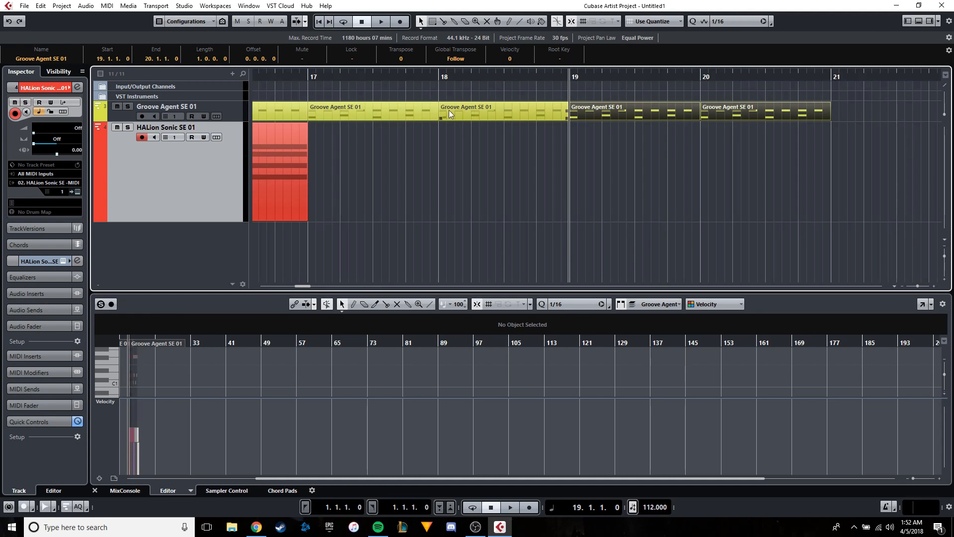
# Play back the transition from 16.4.2 into the new drum beat at bar 17.
pyautogui.click(292, 76)
pyautogui.hscroll(-3, 372, 112)
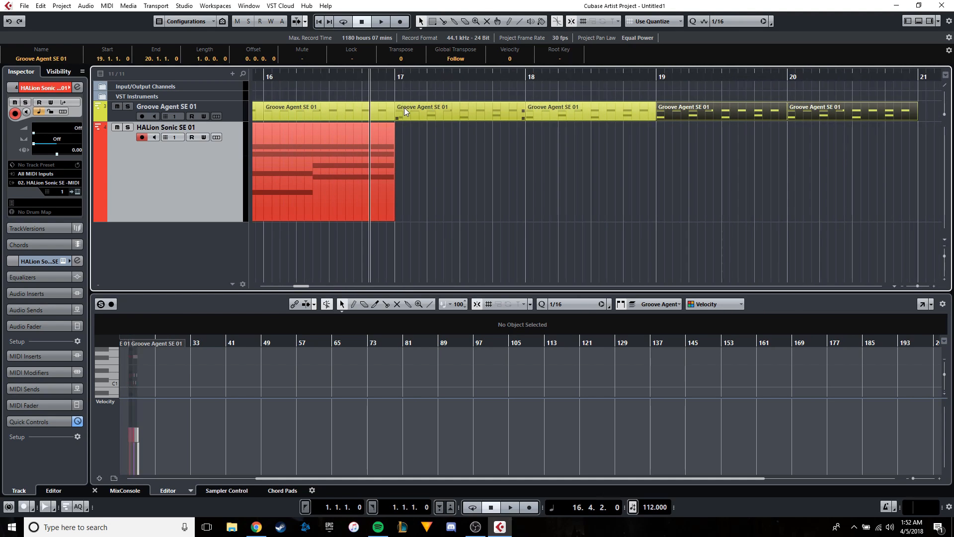
pyautogui.press('space')
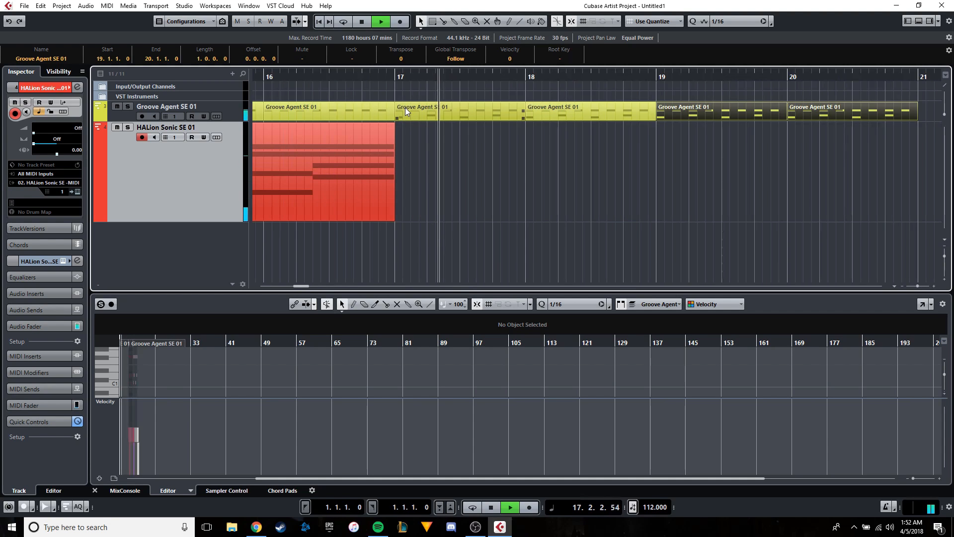
pyautogui.press('space')
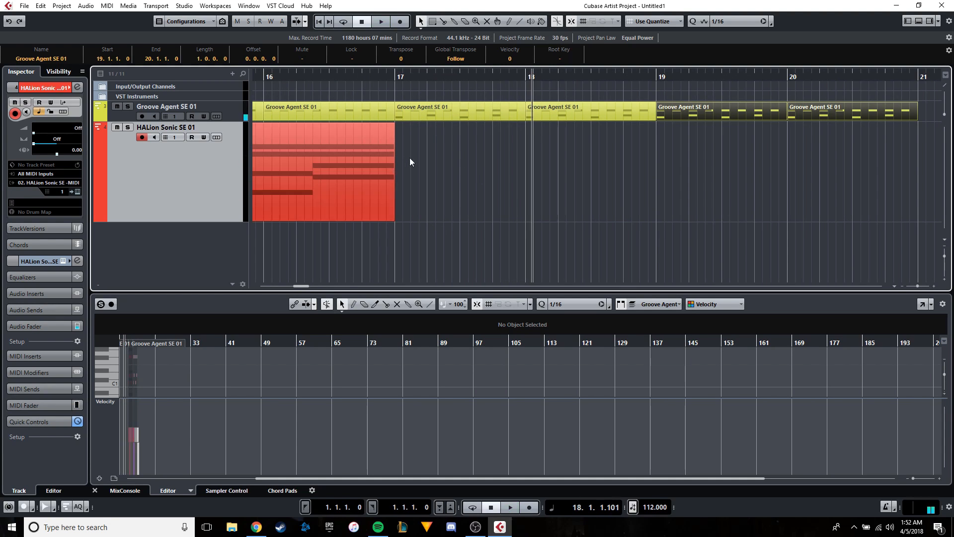
# Duplicate the HALion Sonic SE 01 track.
pyautogui.rightClick(192, 175)
pyautogui.press('Escape')
pyautogui.rightClick(179, 175)
pyautogui.click(214, 205)
# On the duplicated track, delete the chord part at bar 9 and move the remaining part and the playhead to 17.1.1.
pyautogui.scroll(-3, 357, 177)
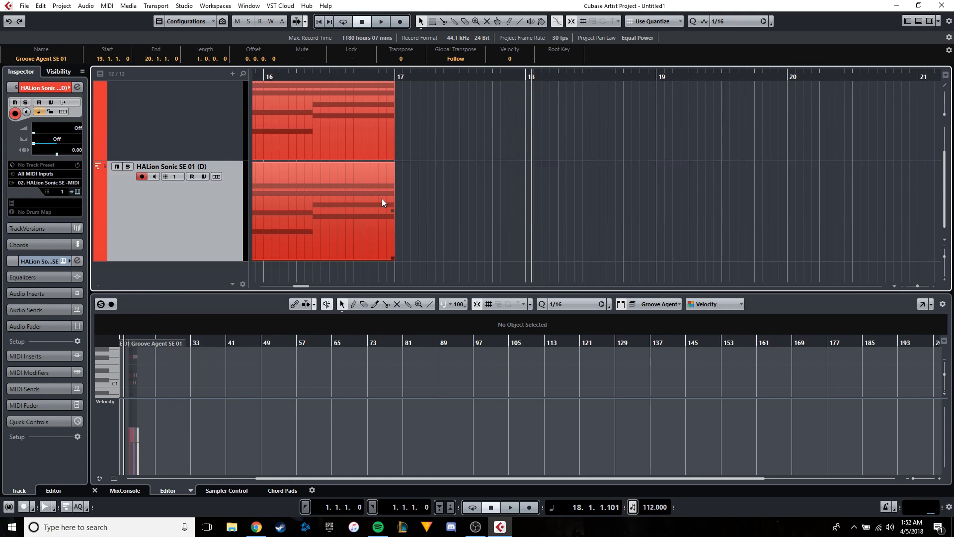
pyautogui.scroll(-3, 386, 199)
pyautogui.moveTo(396, 200); pyautogui.dragTo(300, 192)
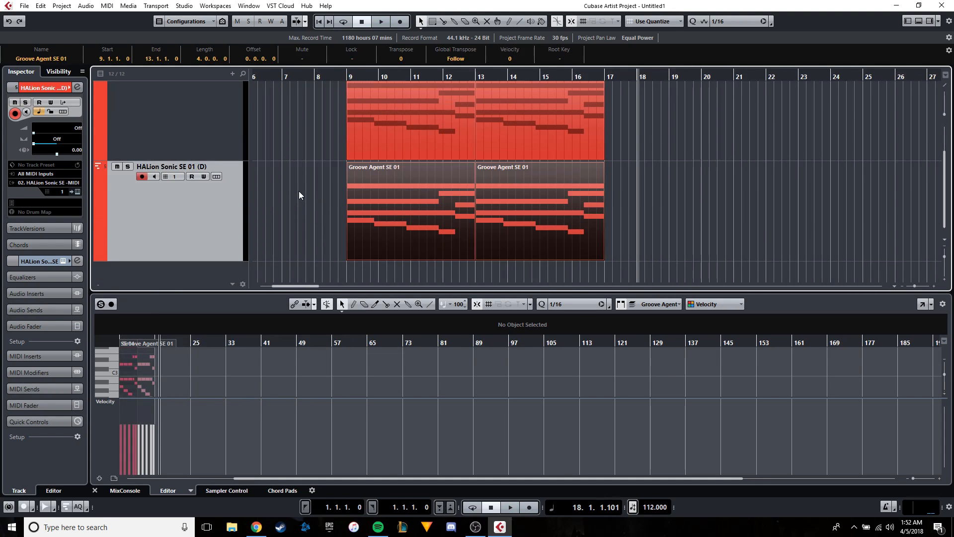
pyautogui.press('Delete')
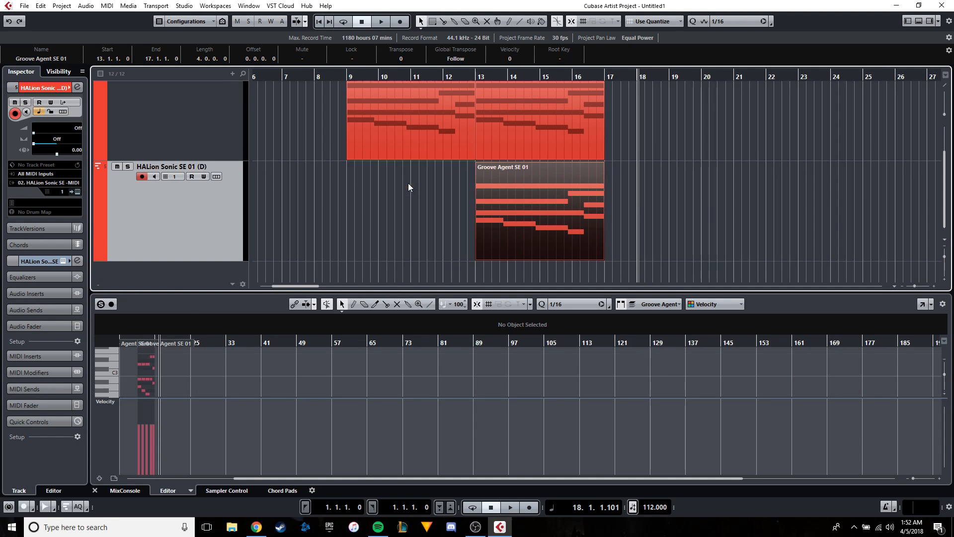
pyautogui.moveTo(522, 202); pyautogui.dragTo(657, 196)
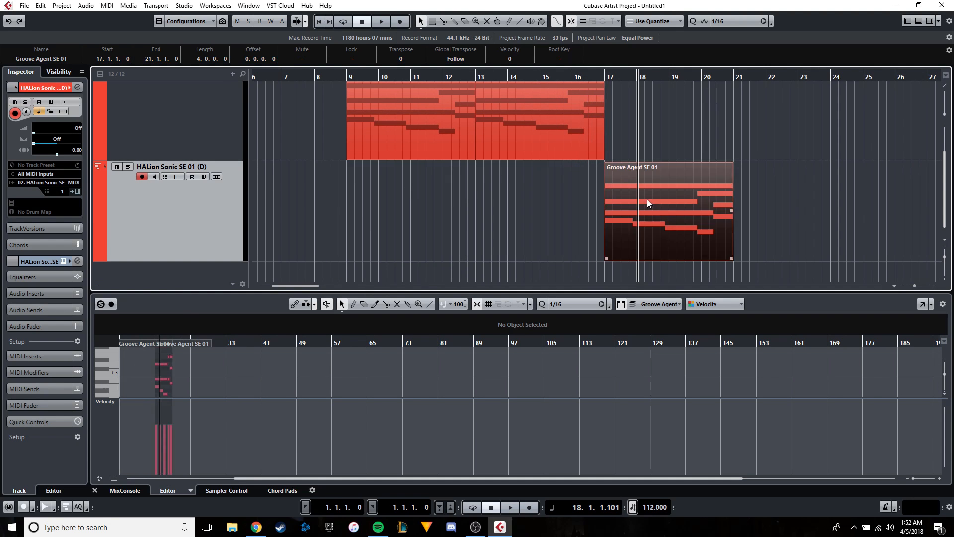
pyautogui.press('h')
pyautogui.scroll(2, 545, 165)
pyautogui.click(543, 77)
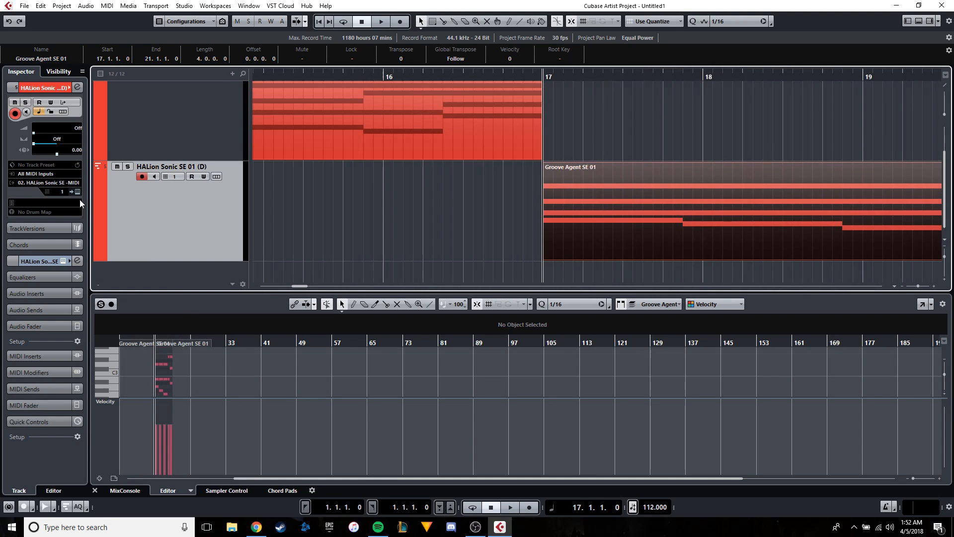
# Colour the duplicated HALion Sonic SE track green.
pyautogui.click(97, 193)
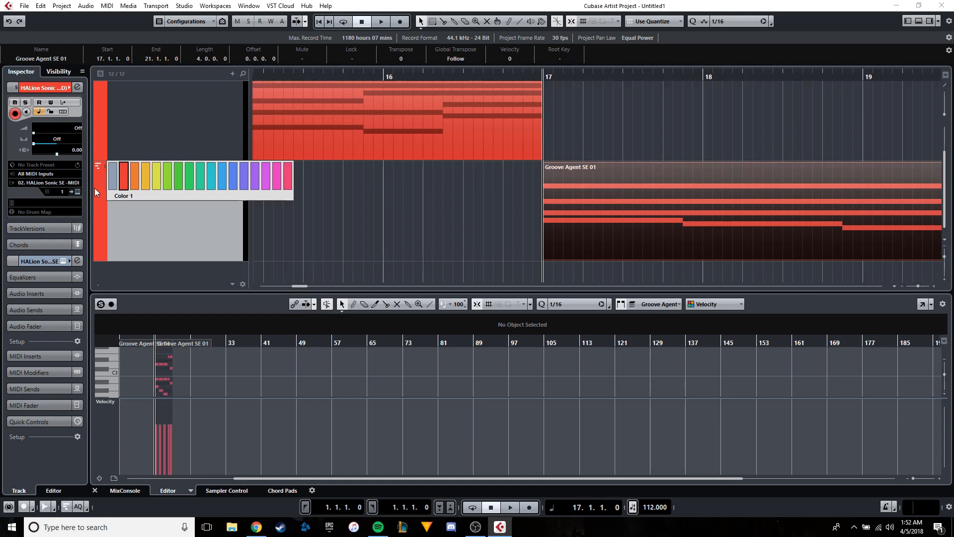
pyautogui.click(154, 175)
pyautogui.click(105, 199)
pyautogui.click(189, 182)
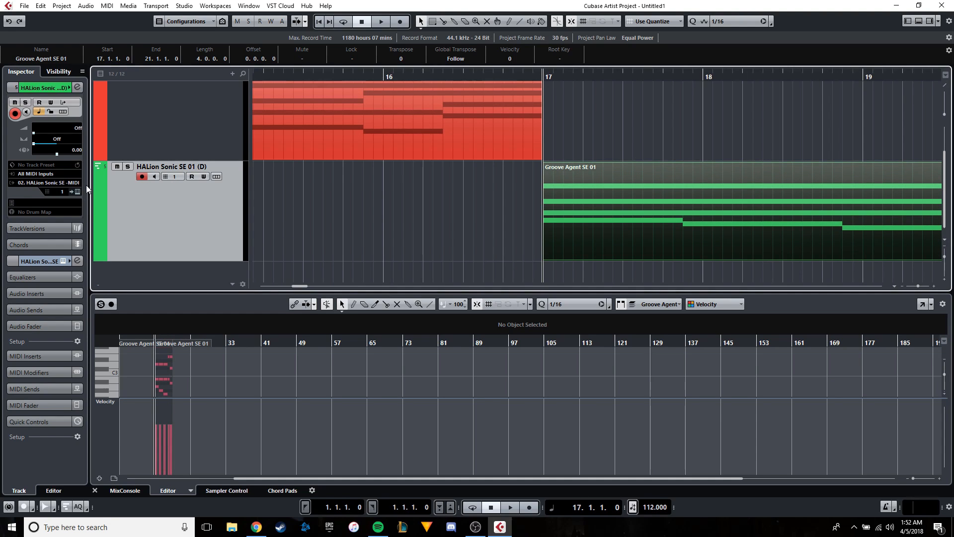
# Set the duplicated track's MIDI channel to 2.
pyautogui.click(63, 192)
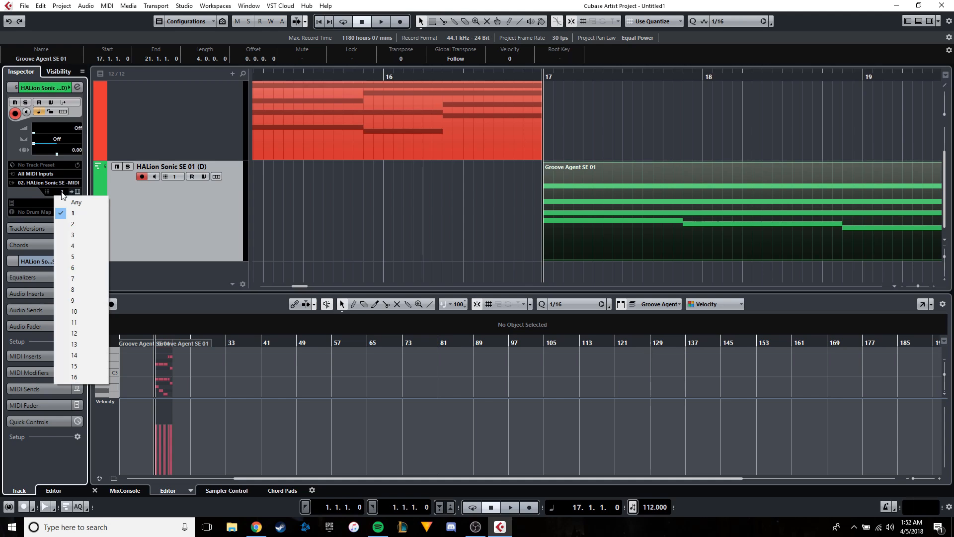
pyautogui.click(64, 225)
pyautogui.scroll(2, 360, 185)
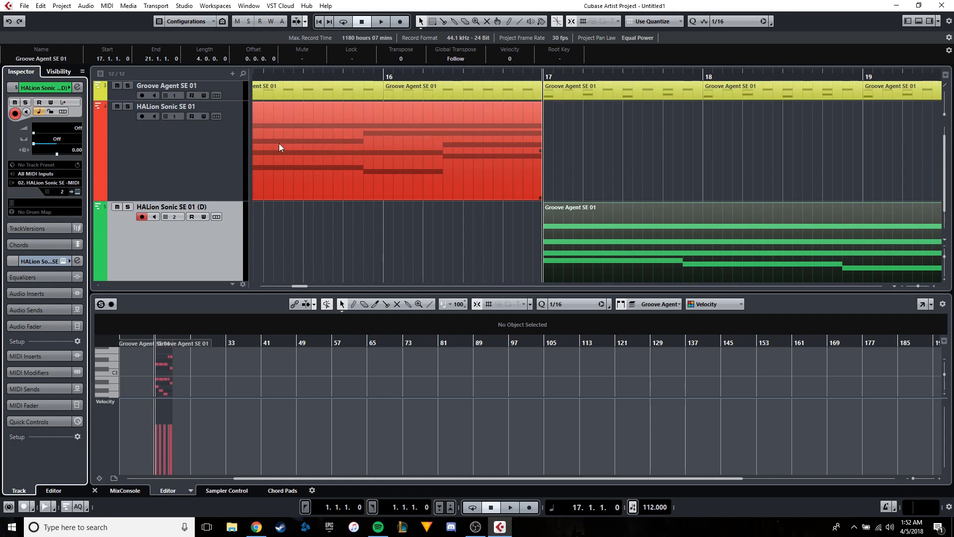
pyautogui.scroll(-2, 293, 167)
# Search the HALion Sonic SE sounds for dance, load a preset from the results into slot 2 and close the instrument.
pyautogui.click(78, 192)
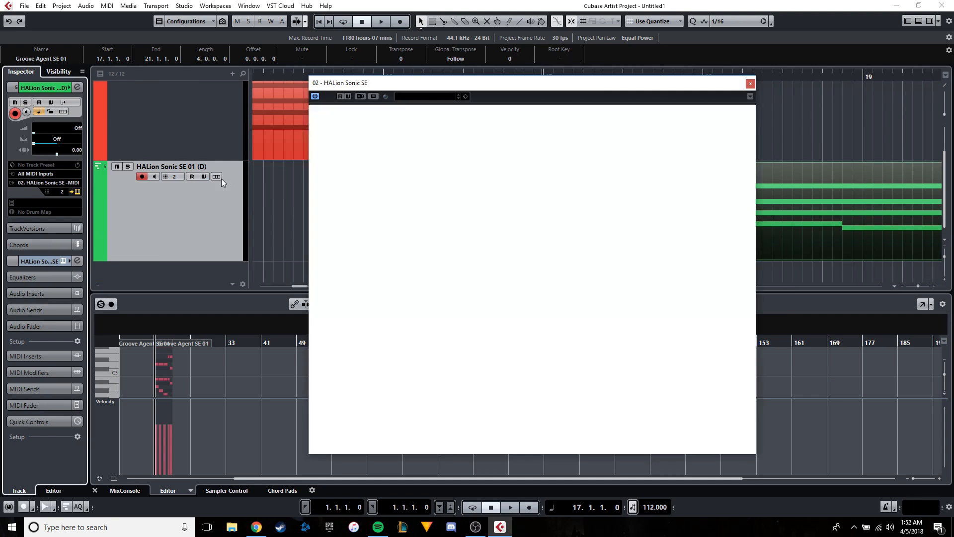
pyautogui.click(439, 182)
pyautogui.write('compact')
pyautogui.press('Return')
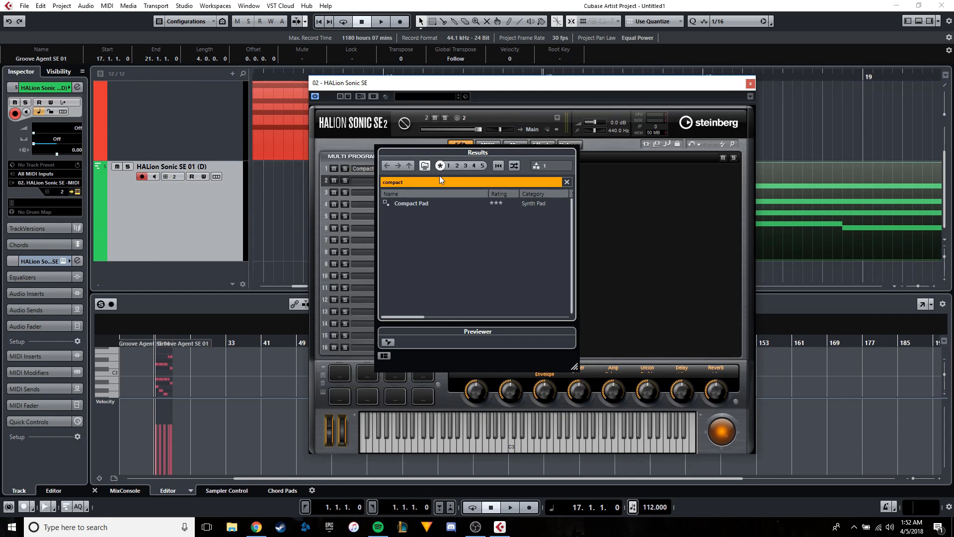
pyautogui.write('dance')
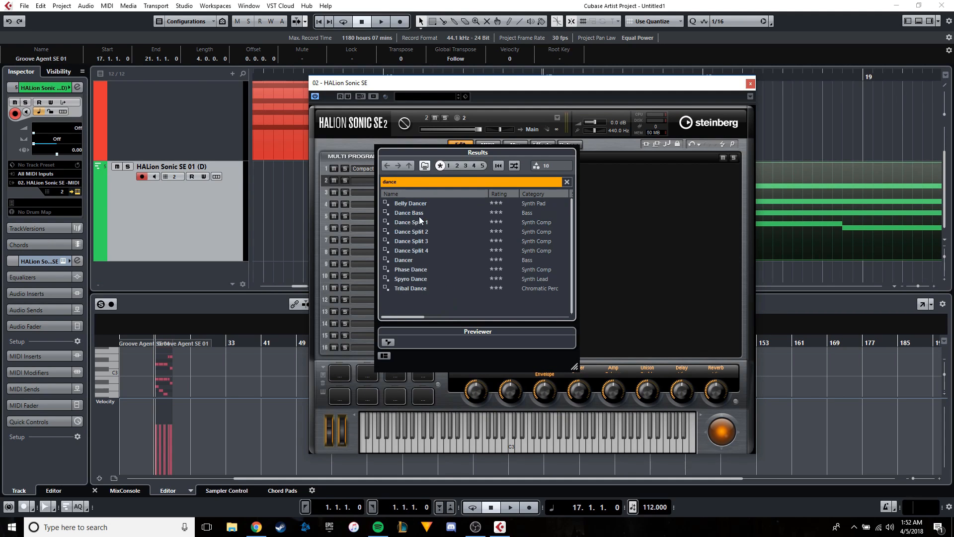
pyautogui.doubleClick(420, 222)
pyautogui.click(750, 83)
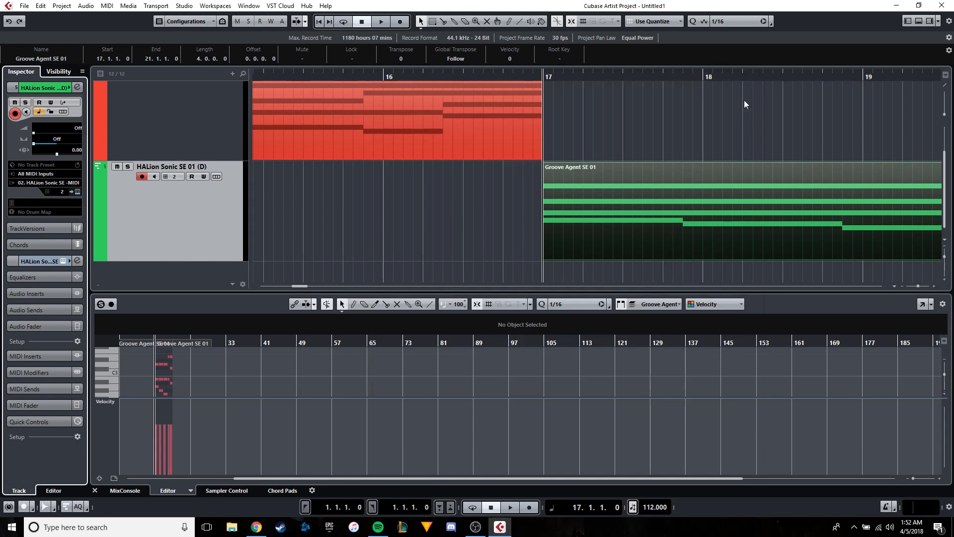
# Open the duplicated chord part in the full key editor, reduce it to one note at 17.1.1 and lower that note to B0.
pyautogui.doubleClick(724, 182)
pyautogui.click(923, 304)
pyautogui.moveTo(207, 184); pyautogui.dragTo(207, 283)
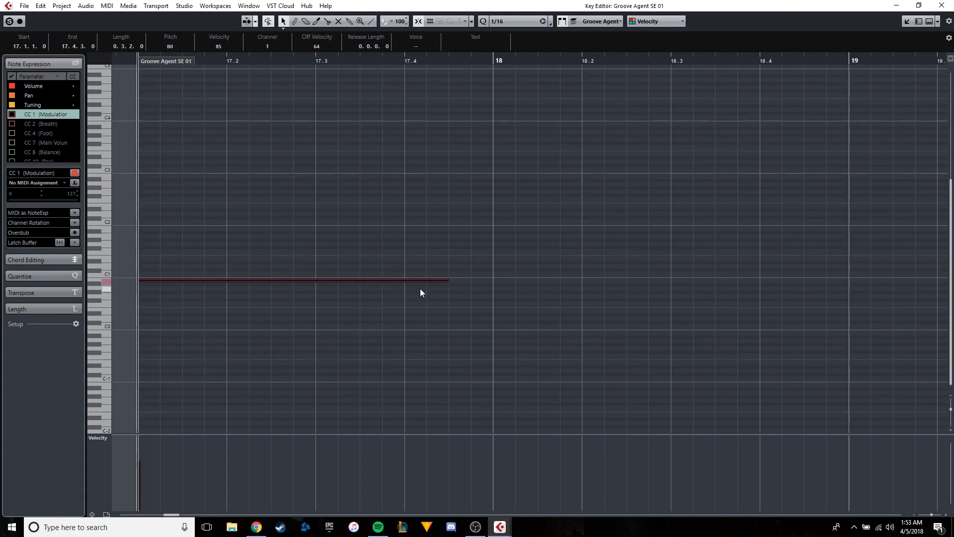
# Shorten the B0 note at 17.1.1 to two sixteenths and place a copy directly after it at 17.1.3.
pyautogui.moveTo(446, 281); pyautogui.dragTo(177, 280)
pyautogui.hotkey('ctrl', 'c')
pyautogui.press('space')
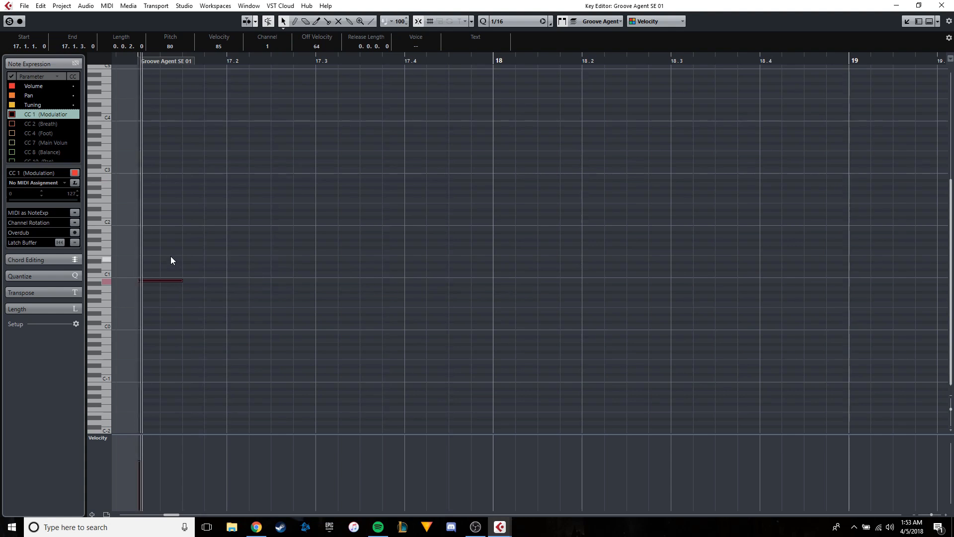
pyautogui.hotkey('ctrl', 'v')
pyautogui.moveTo(283, 282); pyautogui.dragTo(216, 280)
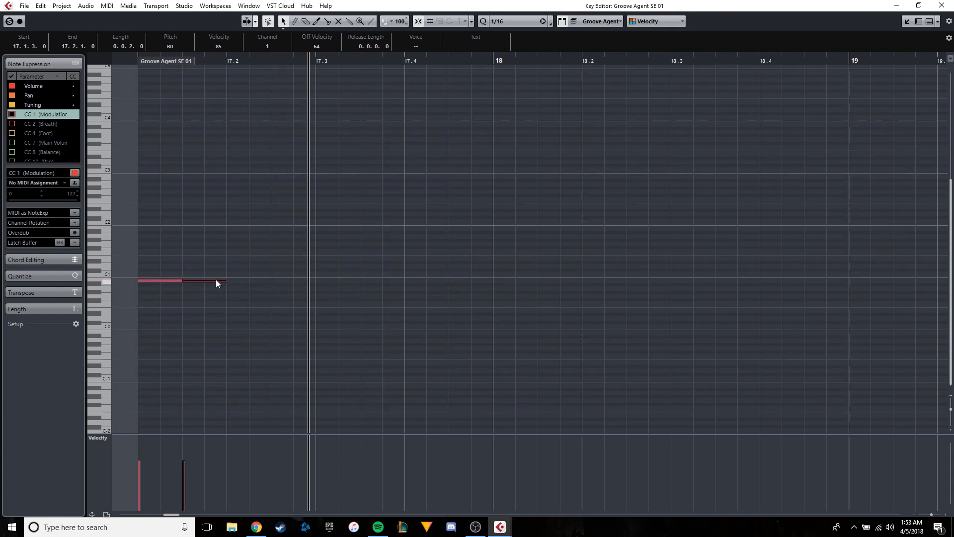
# Add copies of the short note at B1 on 17.2.1 and B0 on 17.2.3, and play the figure back.
pyautogui.hotkey('ctrl', 'v')
pyautogui.moveTo(317, 282); pyautogui.dragTo(247, 231)
pyautogui.moveTo(223, 291); pyautogui.dragTo(215, 277)
pyautogui.hotkey('ctrl', 'c')
pyautogui.hotkey('ctrl', 'v')
pyautogui.moveTo(329, 281); pyautogui.dragTo(300, 278)
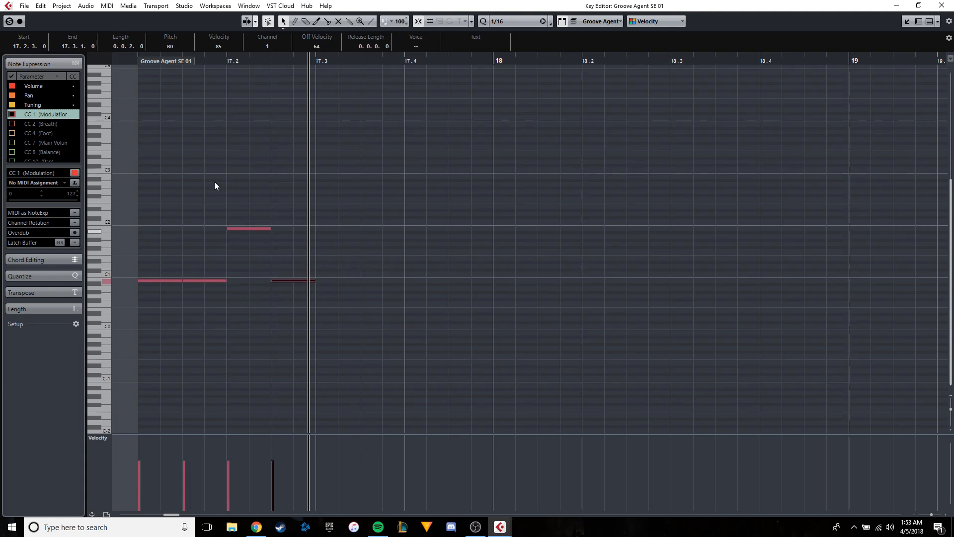
pyautogui.click(136, 65)
pyautogui.scroll(2, 214, 196)
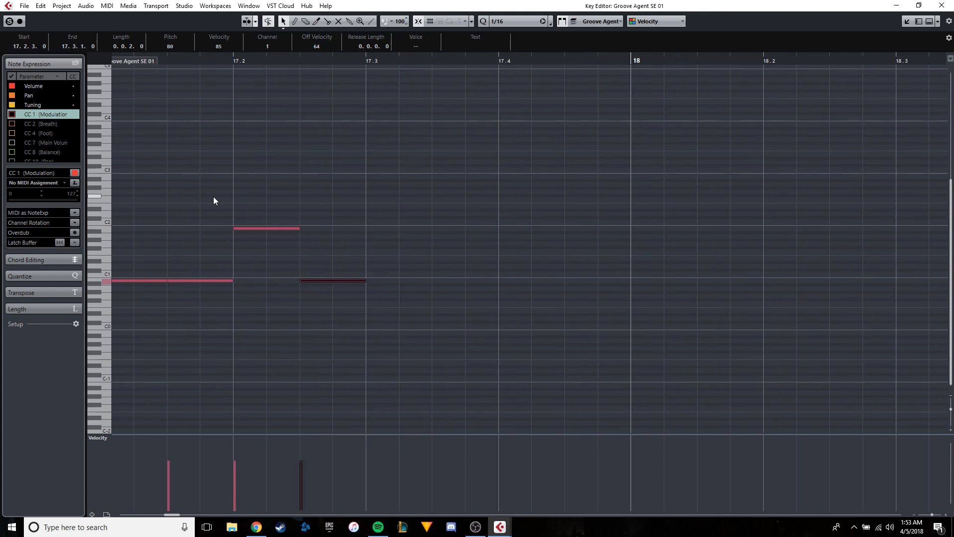
pyautogui.press('space')
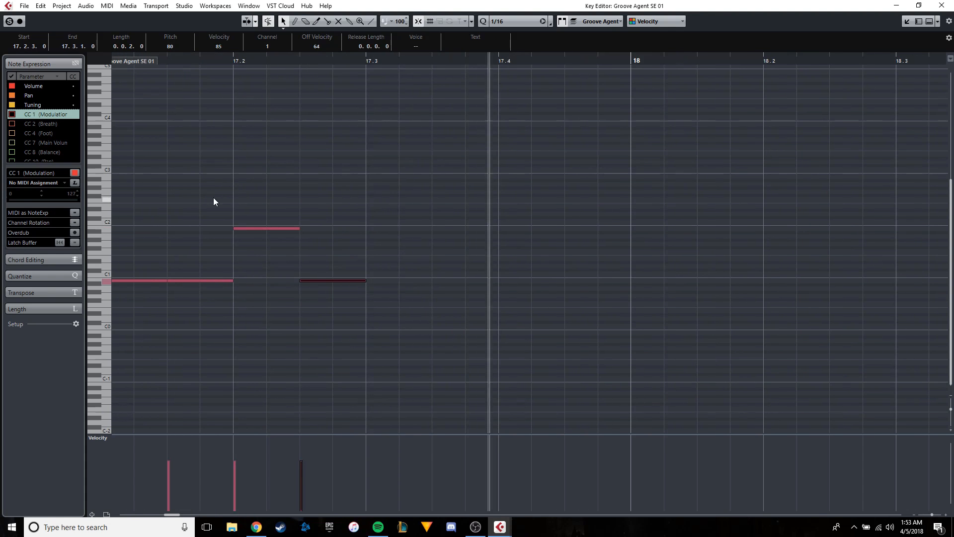
# Copy the four-note figure from bar 17 to 18.1.1 and transpose the copy down to start on G#0.
pyautogui.moveTo(385, 327); pyautogui.dragTo(100, 184)
pyautogui.hotkey('ctrl', 'c')
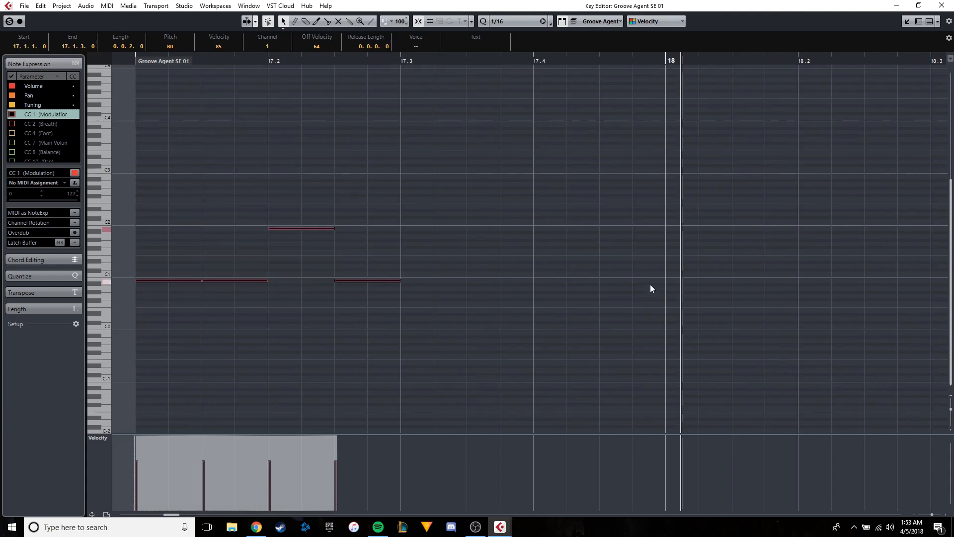
pyautogui.hotkey('ctrl', 'v')
pyautogui.moveTo(694, 280)
pyautogui.mouseDown()
pyautogui.moveTo(681, 299)
pyautogui.moveTo(684, 291)
pyautogui.mouseUp()
pyautogui.click(672, 307)
pyautogui.click(677, 292)
# Add a G#0 pickup note at 17.4.3 before bar 18 and play the line from bar 17.
pyautogui.hotkey('ctrl', 'c')
pyautogui.click(594, 59)
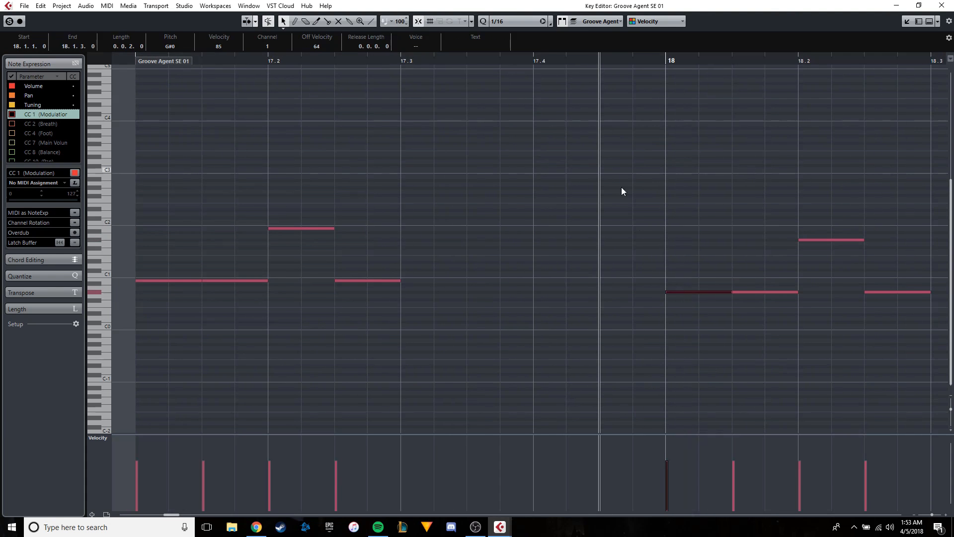
pyautogui.hotkey('ctrl', 'v')
pyautogui.press('g')
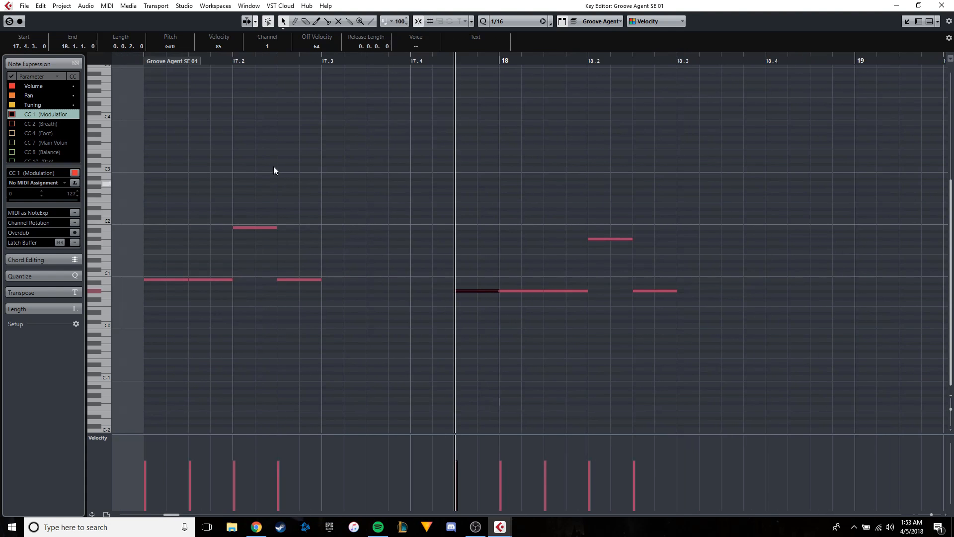
pyautogui.click(142, 59)
pyautogui.press('space')
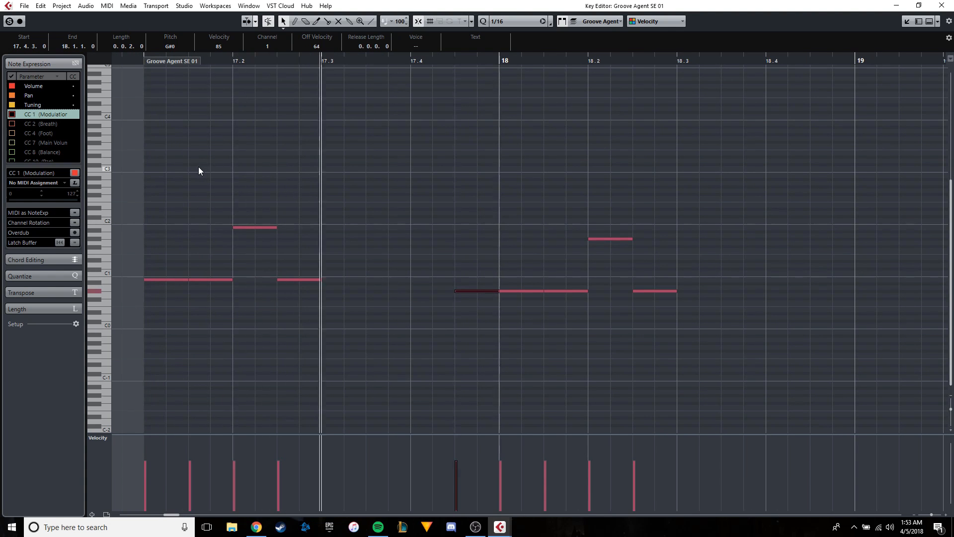
pyautogui.press('g')
pyautogui.press('g')
pyautogui.press('g')
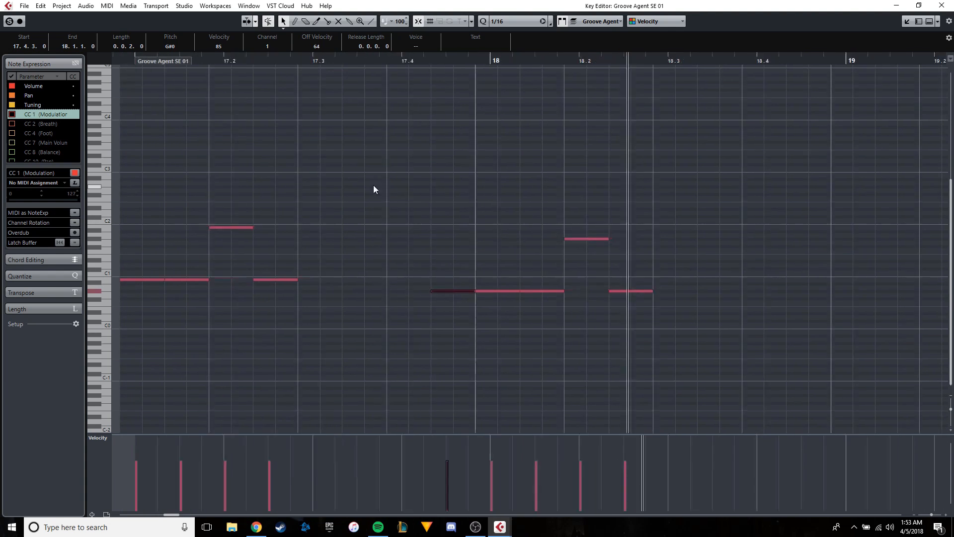
# Copy the four-note figure from bar 18 to 19.1.1, lower the copy to start on G0 and play it.
pyautogui.moveTo(476, 297); pyautogui.dragTo(412, 220)
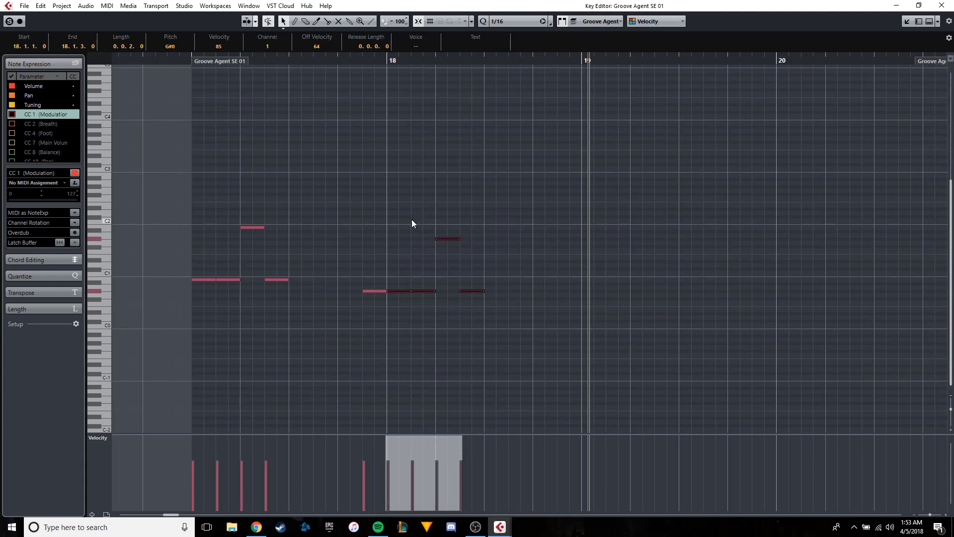
pyautogui.hotkey('ctrl', 'c')
pyautogui.hotkey('ctrl', 'v')
pyautogui.press('h')
pyautogui.moveTo(597, 291); pyautogui.dragTo(590, 294)
pyautogui.hscroll(5, 420, 270)
pyautogui.press('space')
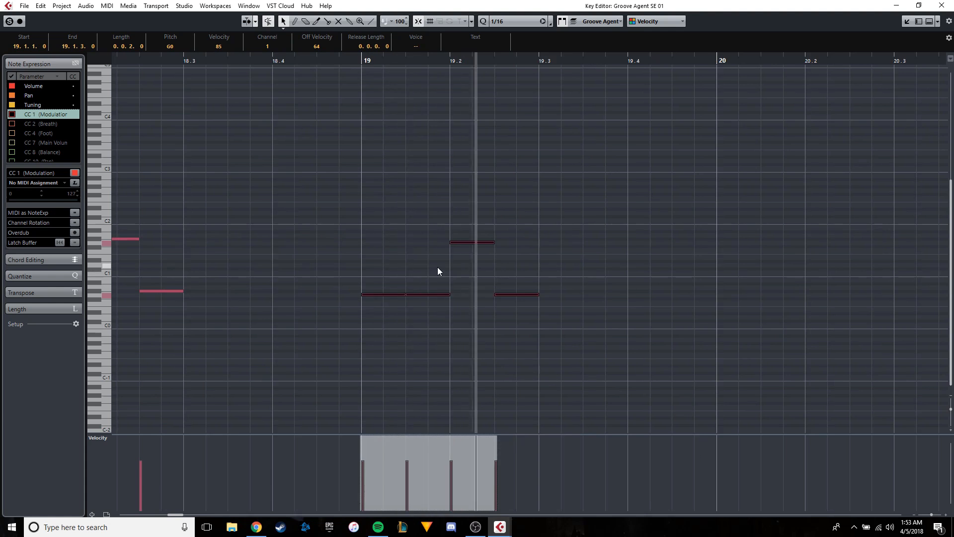
# Paste another copy of the four-note figure at 19.4.1, lowered to start on F#0.
pyautogui.scroll(-3, 445, 267)
pyautogui.scroll(1, 594, 276)
pyautogui.scroll(1, 588, 295)
pyautogui.hotkey('ctrl', 'v')
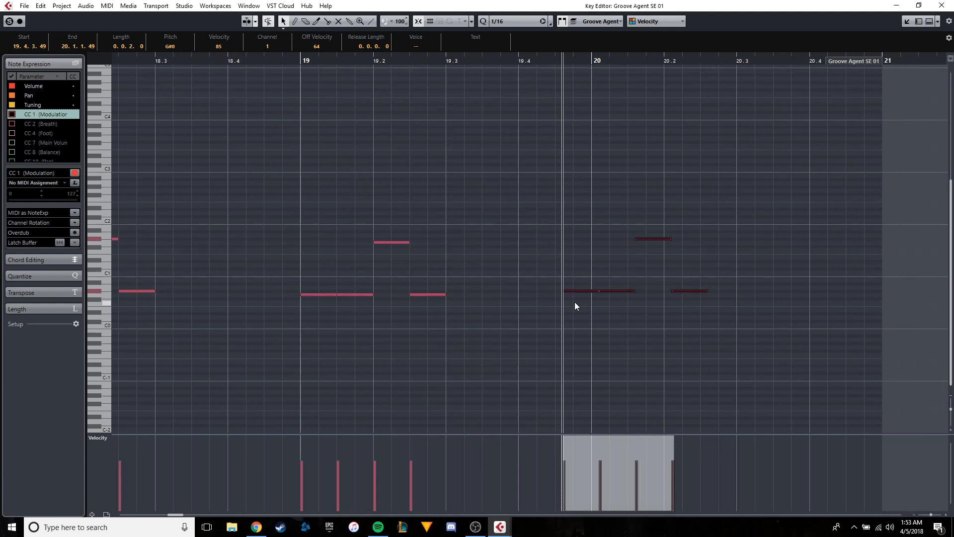
pyautogui.moveTo(577, 292); pyautogui.dragTo(537, 301)
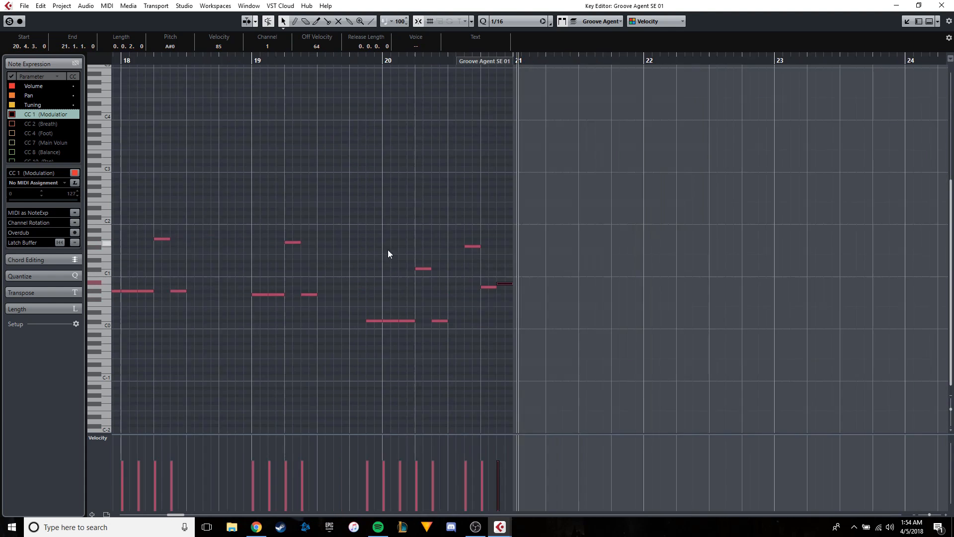
pyautogui.scroll(1, 385, 254)
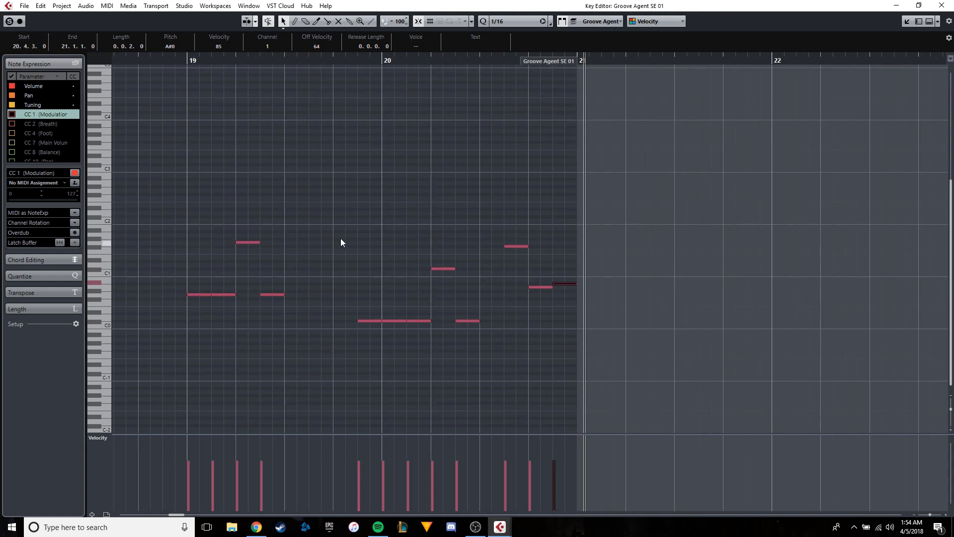
# Play the line from bar 19 and lower the five-note figure starting at 19.4.3 by an octave to C#-1.
pyautogui.hscroll(-2, 373, 254)
pyautogui.moveTo(253, 64); pyautogui.dragTo(414, 124)
pyautogui.press('space')
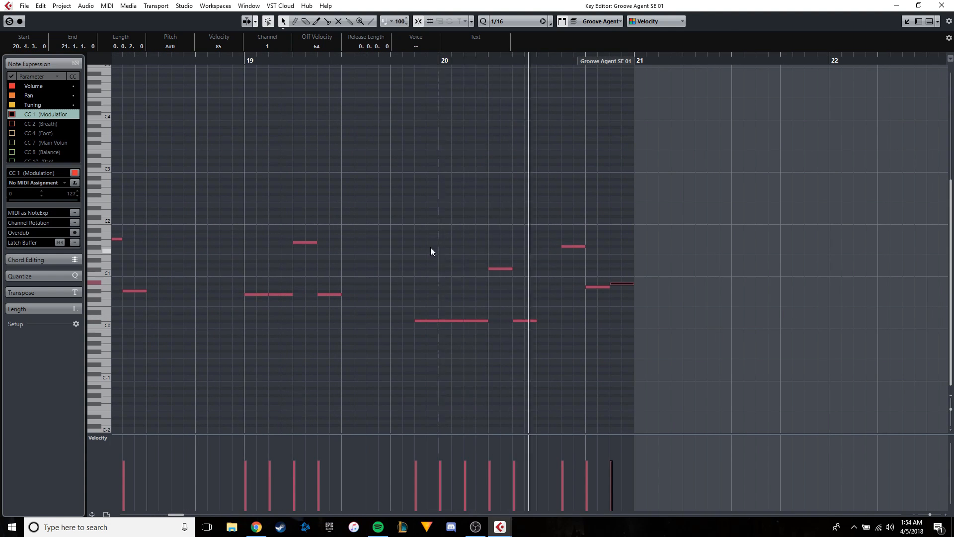
pyautogui.moveTo(424, 241); pyautogui.dragTo(554, 392)
pyautogui.scroll(2, 422, 335)
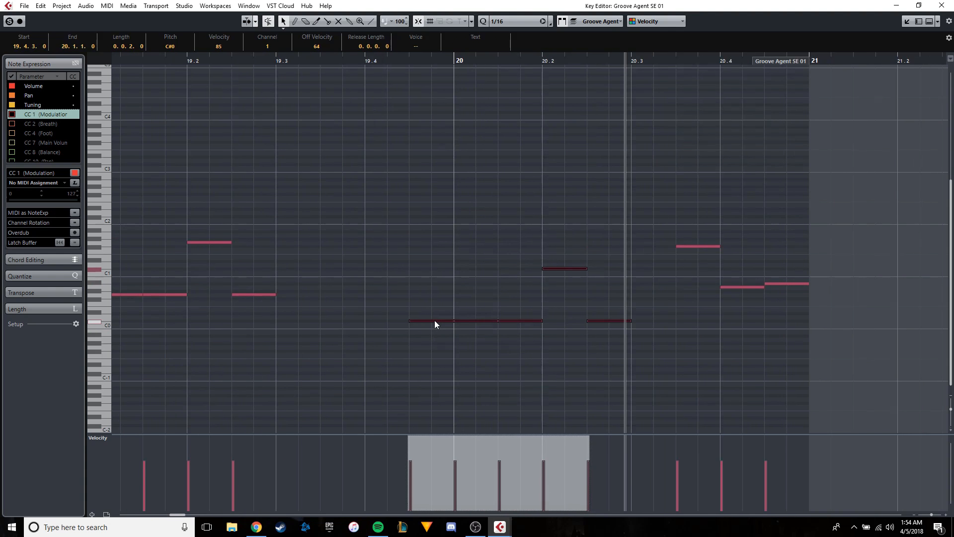
pyautogui.moveTo(435, 320); pyautogui.dragTo(435, 374)
pyautogui.moveTo(316, 62); pyautogui.dragTo(182, 93)
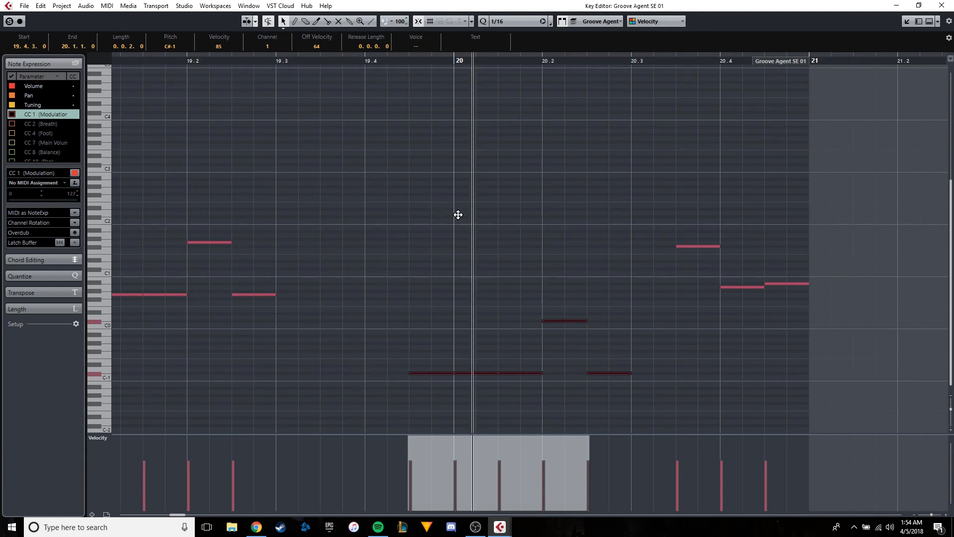
# Try doubling the five-note figure at 19.4.3 with a copy an octave higher on C#0, and delete that copy.
pyautogui.click(343, 100)
pyautogui.click(338, 61)
pyautogui.hotkey('ctrl', 'v')
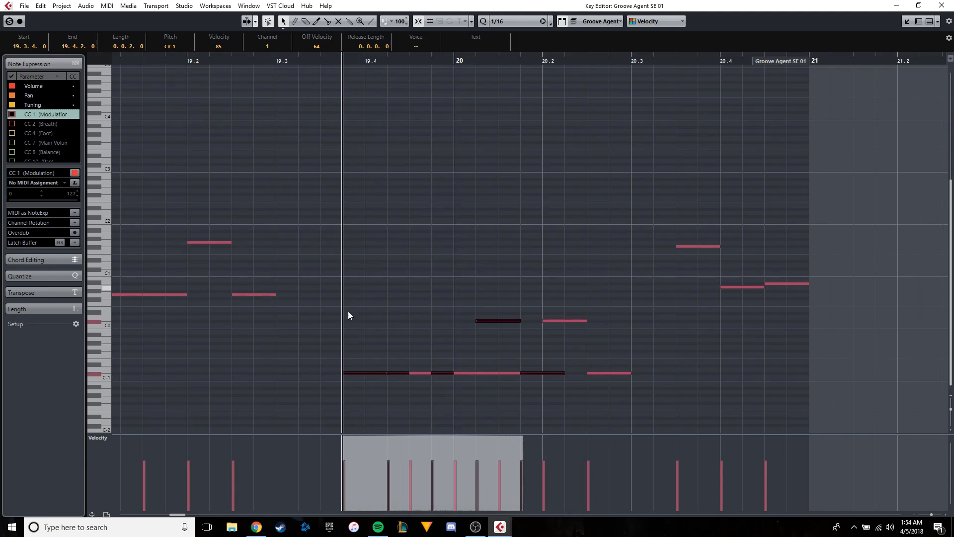
pyautogui.moveTo(360, 373); pyautogui.dragTo(442, 321)
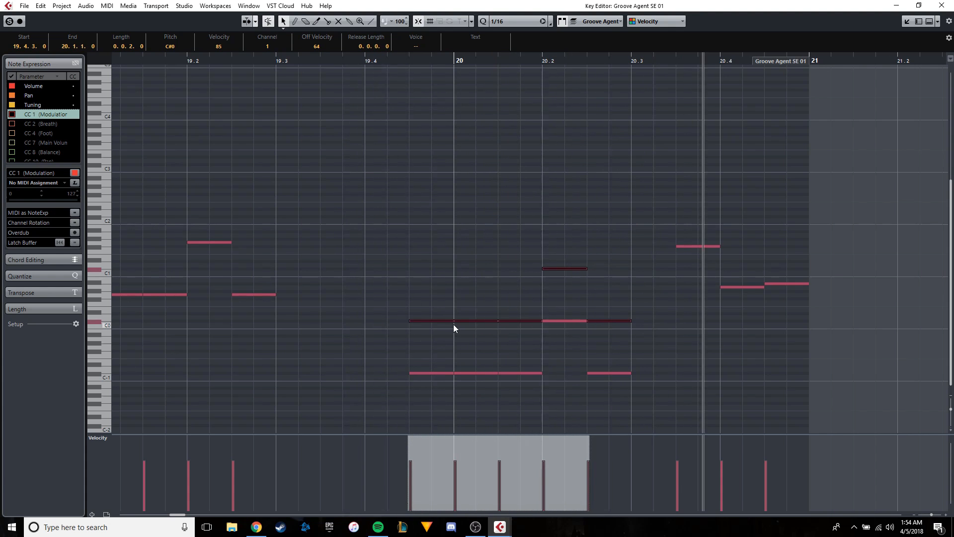
pyautogui.press('Delete')
# Bring the whole bass part into view and return the playback position to the start of bar 17.
pyautogui.scroll(-3, 439, 342)
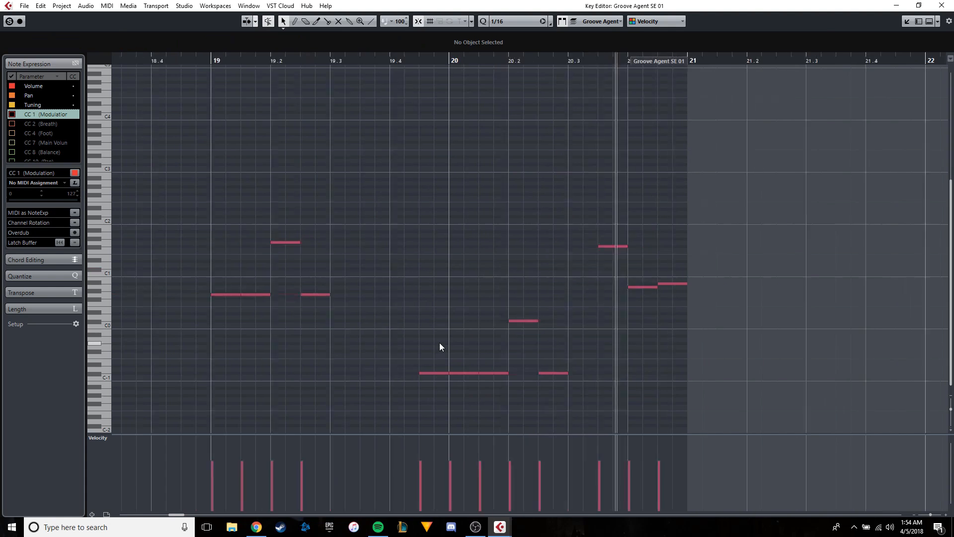
pyautogui.scroll(-5, 500, 328)
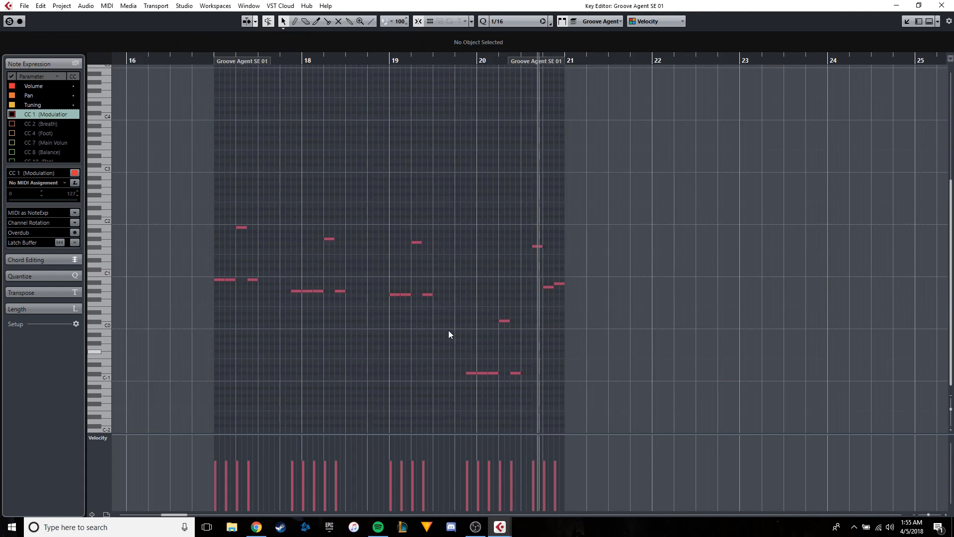
pyautogui.scroll(4, 280, 217)
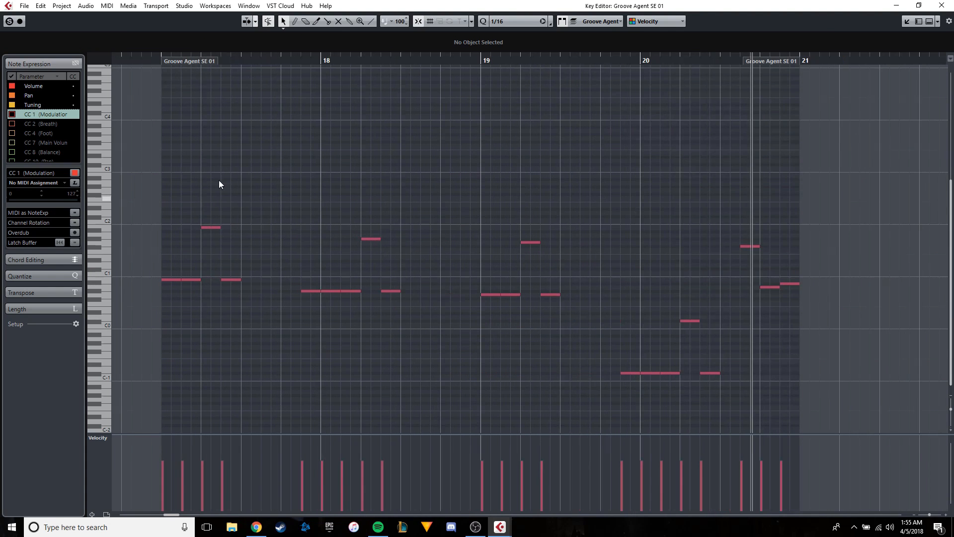
pyautogui.click(160, 60)
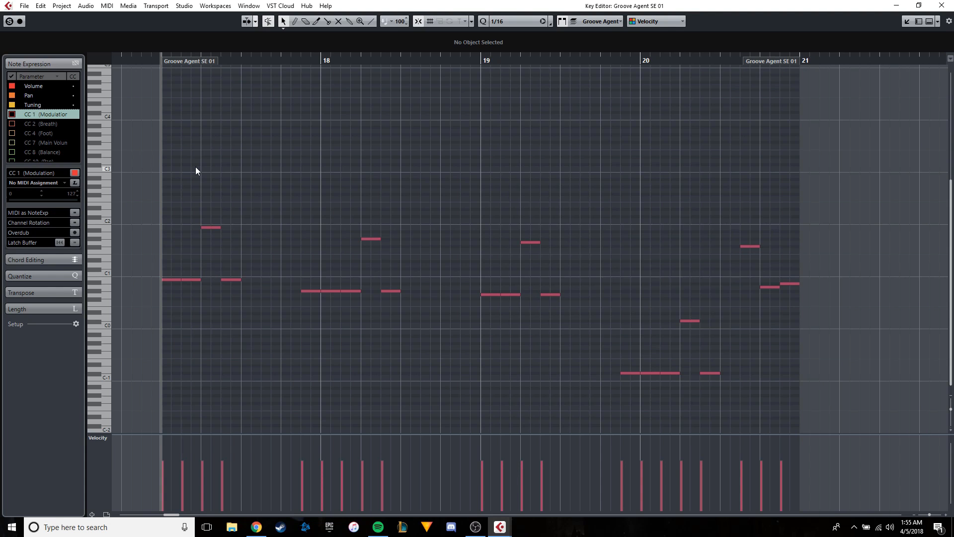
# Play the bass line through from bar 17 and close the Key Editor.
pyautogui.press('space')
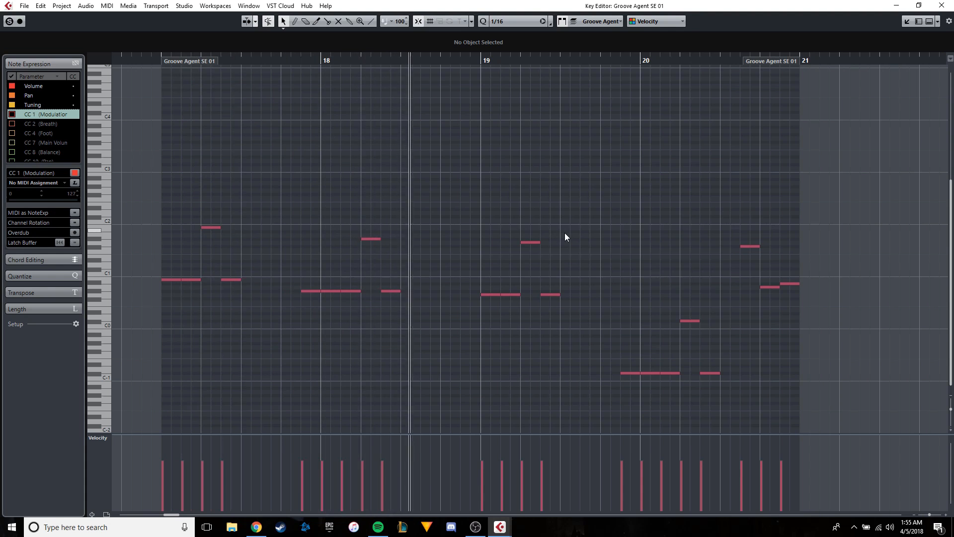
pyautogui.moveTo(565, 233); pyautogui.dragTo(410, 256)
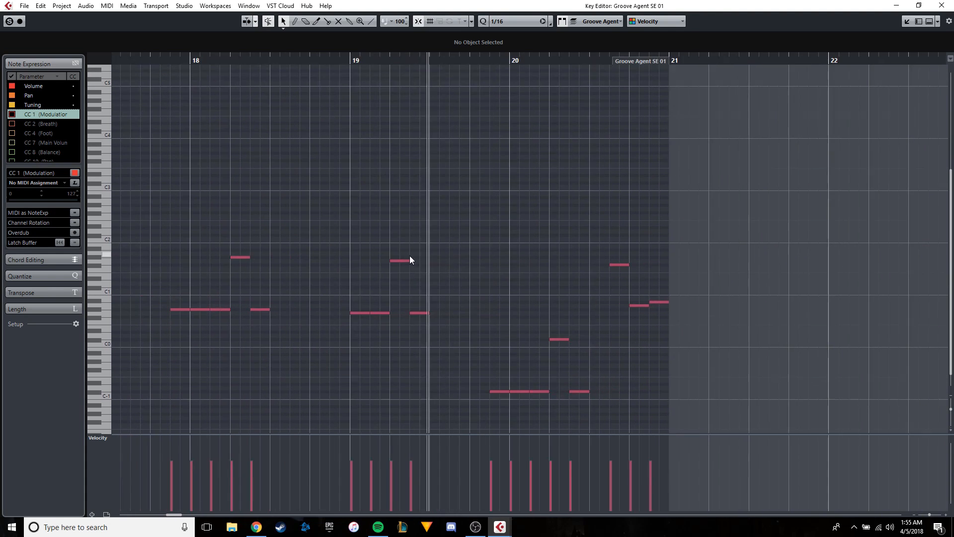
pyautogui.scroll(2, 520, 270)
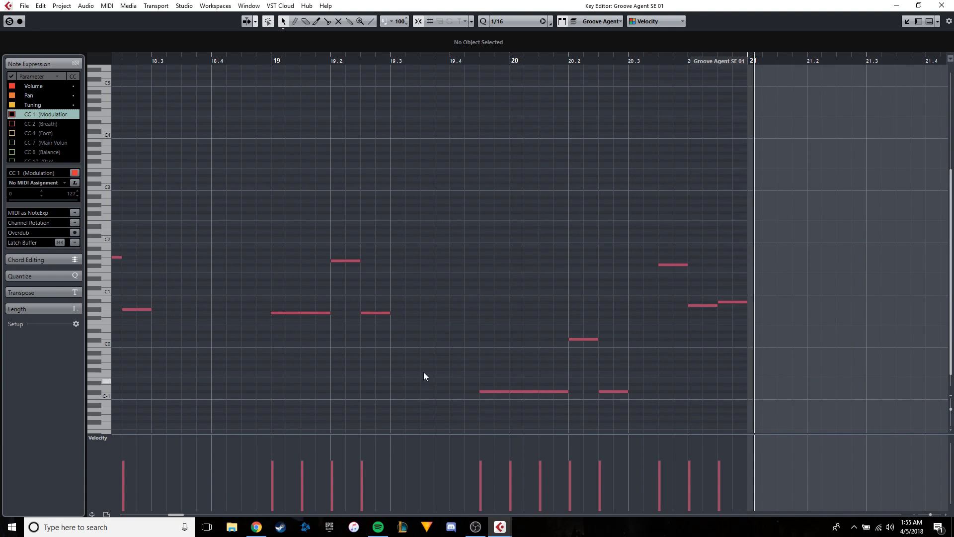
pyautogui.scroll(-2, 398, 350)
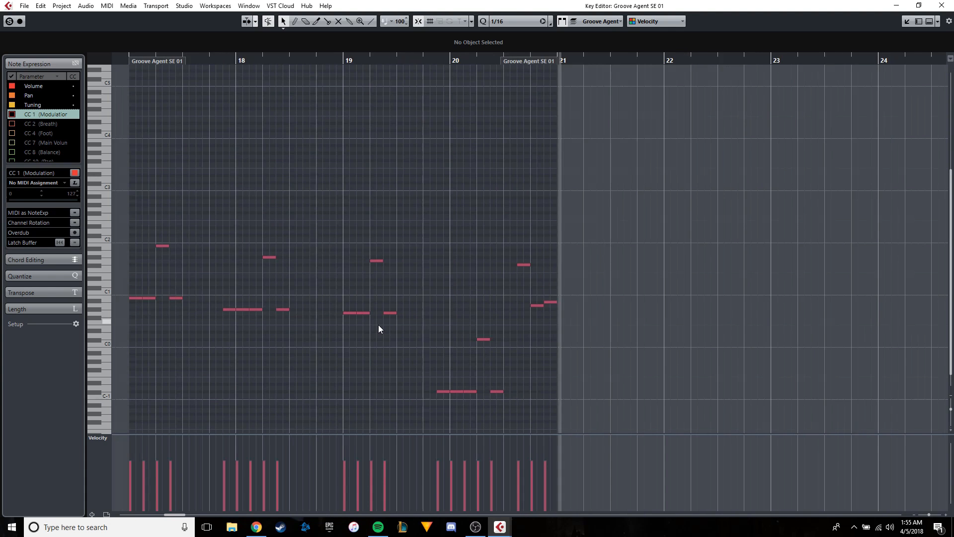
pyautogui.click(941, 5)
# Copy the drum and bass parts of bars 17 to 20 and paste them starting at bar 21.
pyautogui.scroll(-3, 527, 116)
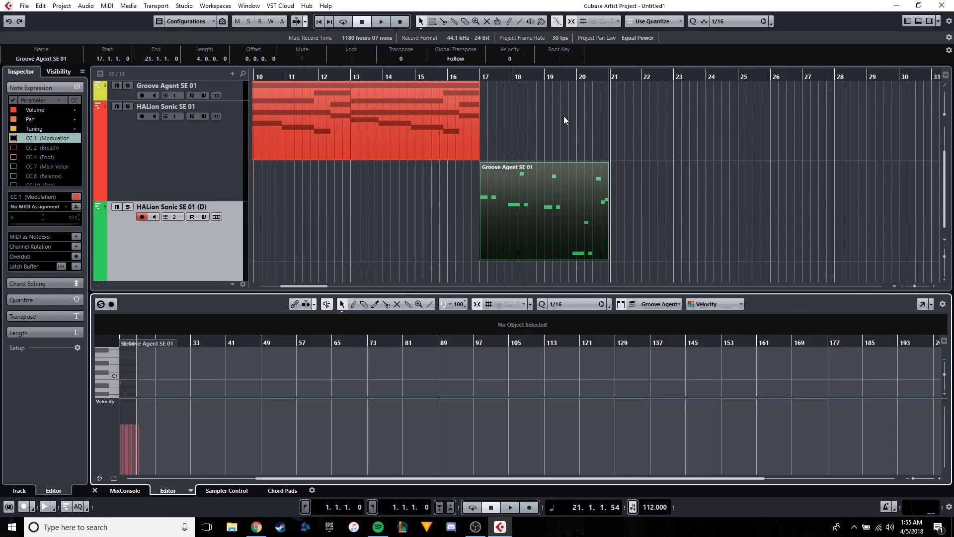
pyautogui.scroll(3, 563, 115)
pyautogui.moveTo(664, 264); pyautogui.dragTo(502, 104)
pyautogui.scroll(2, 609, 79)
pyautogui.click(614, 77)
pyautogui.click(234, 105)
pyautogui.scroll(2, 657, 108)
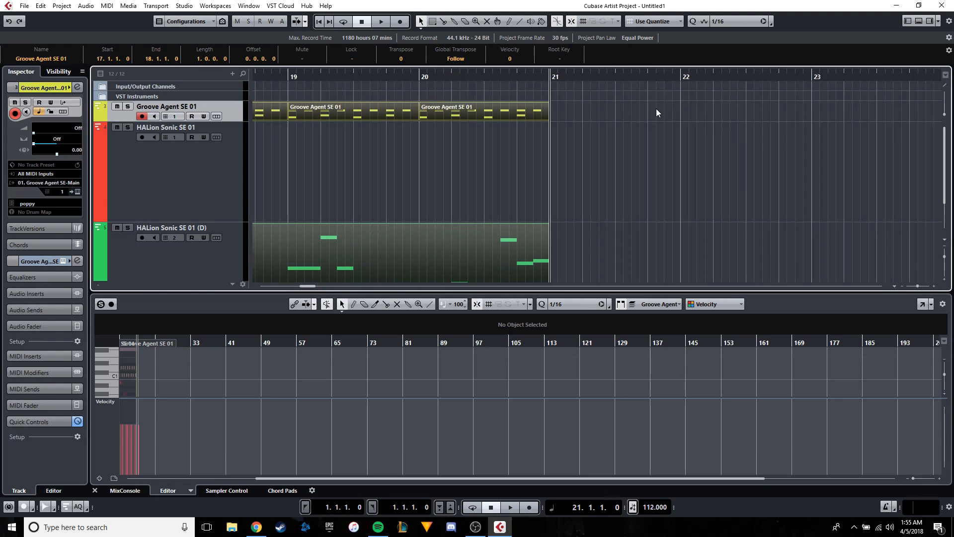
pyautogui.hotkey('ctrl', 'v')
pyautogui.moveTo(586, 107); pyautogui.dragTo(570, 113)
pyautogui.scroll(-3, 570, 113)
pyautogui.scroll(-2, 562, 139)
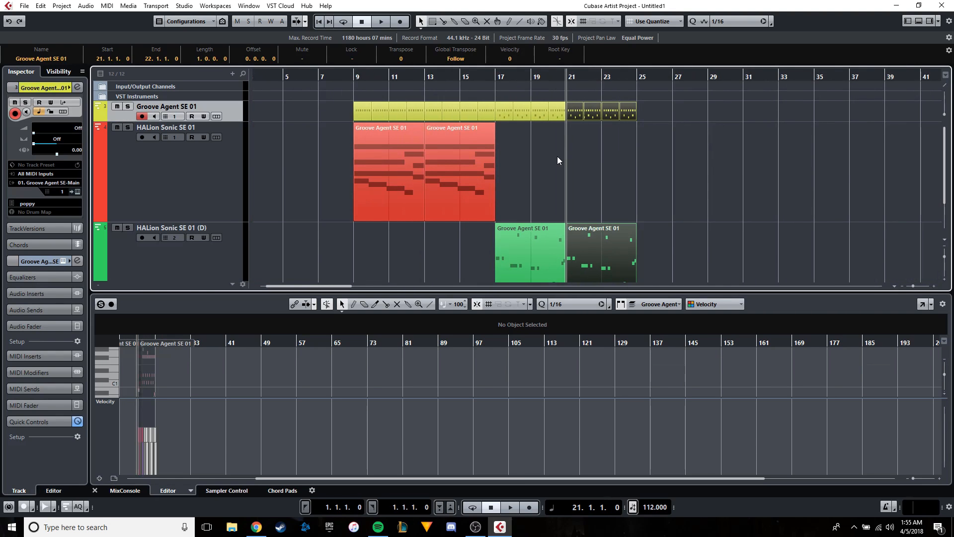
# Copy the drum and bass parts of bars 17 to 24 and paste them starting at bar 25.
pyautogui.scroll(-1, 556, 157)
pyautogui.click(663, 203)
pyautogui.moveTo(636, 219); pyautogui.dragTo(501, 94)
pyautogui.scroll(2, 661, 144)
pyautogui.click(609, 78)
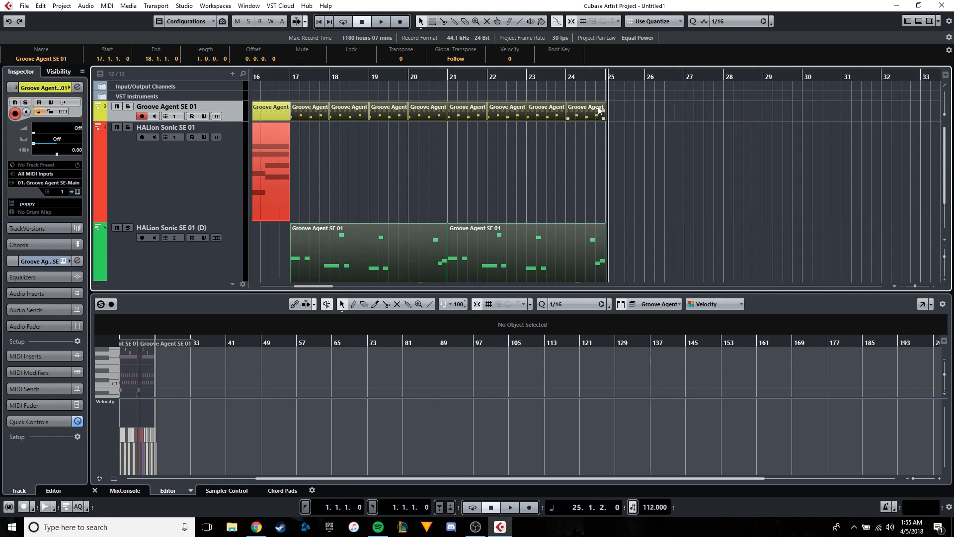
pyautogui.scroll(2, 611, 119)
pyautogui.hotkey('ctrl', 'v')
pyautogui.moveTo(617, 109); pyautogui.dragTo(610, 110)
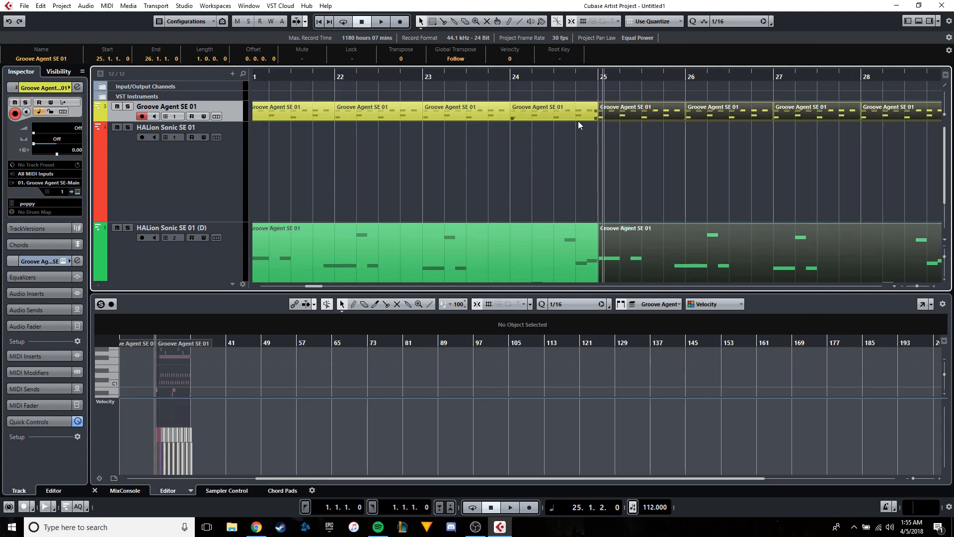
# Copy the two pad chord parts from bars 9 to 16 and paste them on the same track starting at bar 25.
pyautogui.scroll(-4, 572, 125)
pyautogui.scroll(-1, 462, 138)
pyautogui.moveTo(511, 149); pyautogui.dragTo(390, 153)
pyautogui.scroll(4, 457, 147)
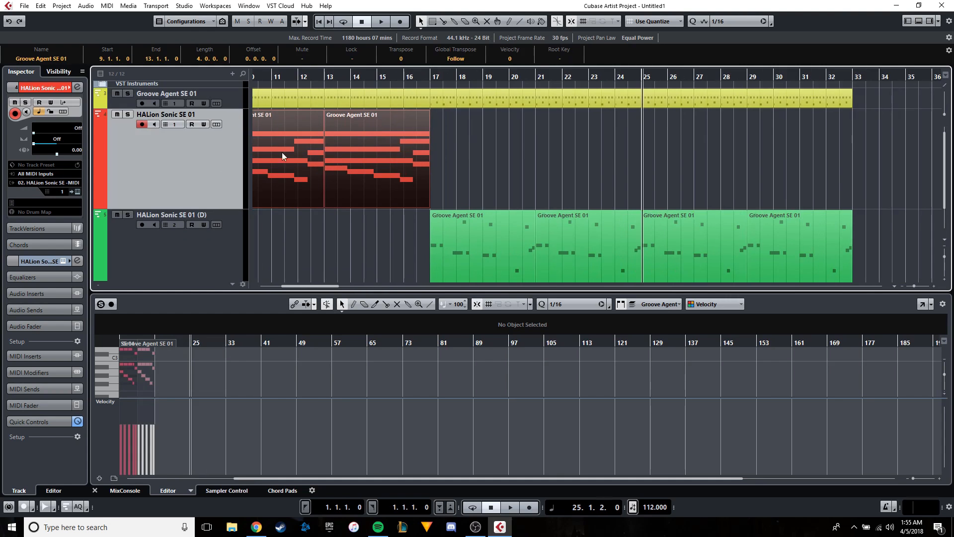
pyautogui.click(94, 490)
pyautogui.hscroll(-3, 447, 189)
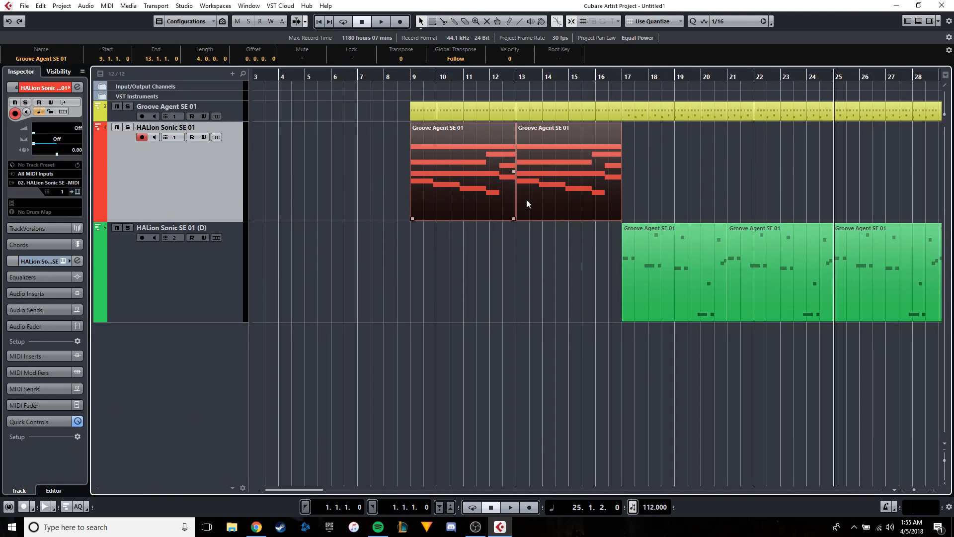
pyautogui.hscroll(4, 525, 156)
pyautogui.scroll(2, 544, 174)
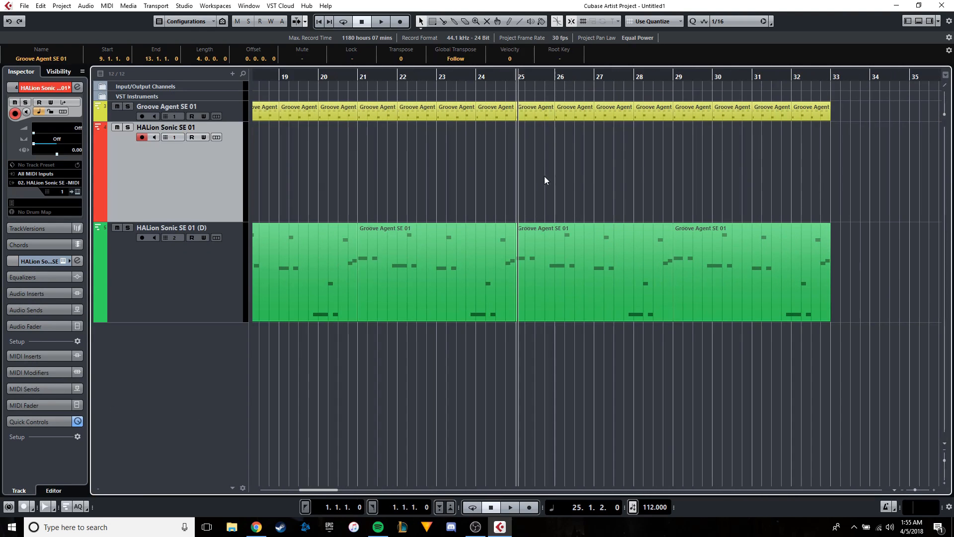
pyautogui.hotkey('ctrl', 'v')
pyautogui.moveTo(541, 169); pyautogui.dragTo(538, 171)
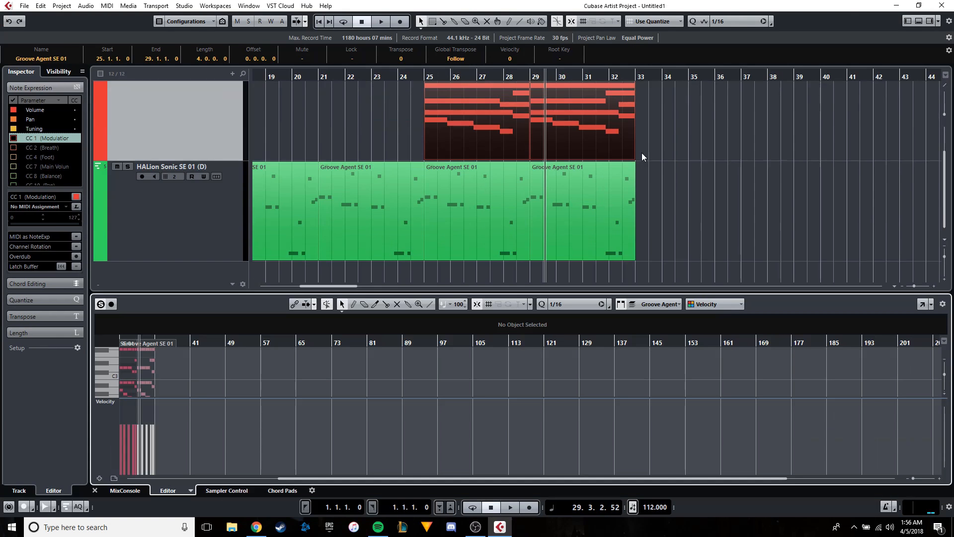
# Copy the drum, pad and bass parts of bars 25 to 32 and paste them starting at bar 39.
pyautogui.click(655, 228)
pyautogui.scroll(3, 655, 227)
pyautogui.moveTo(691, 282); pyautogui.dragTo(448, 98)
pyautogui.click(237, 115)
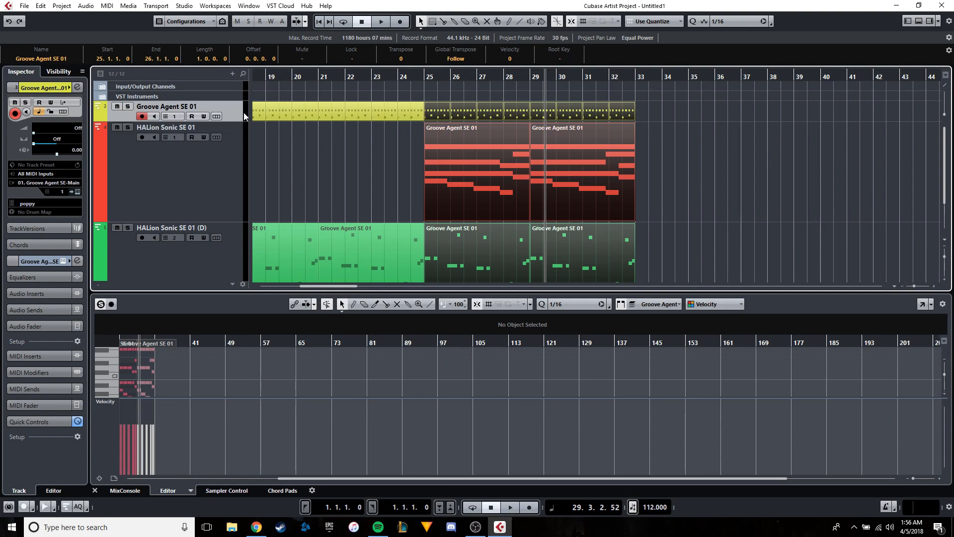
pyautogui.scroll(-1, 600, 122)
pyautogui.hscroll(3, 600, 122)
pyautogui.scroll(2, 600, 123)
pyautogui.click(675, 76)
pyautogui.scroll(3, 744, 114)
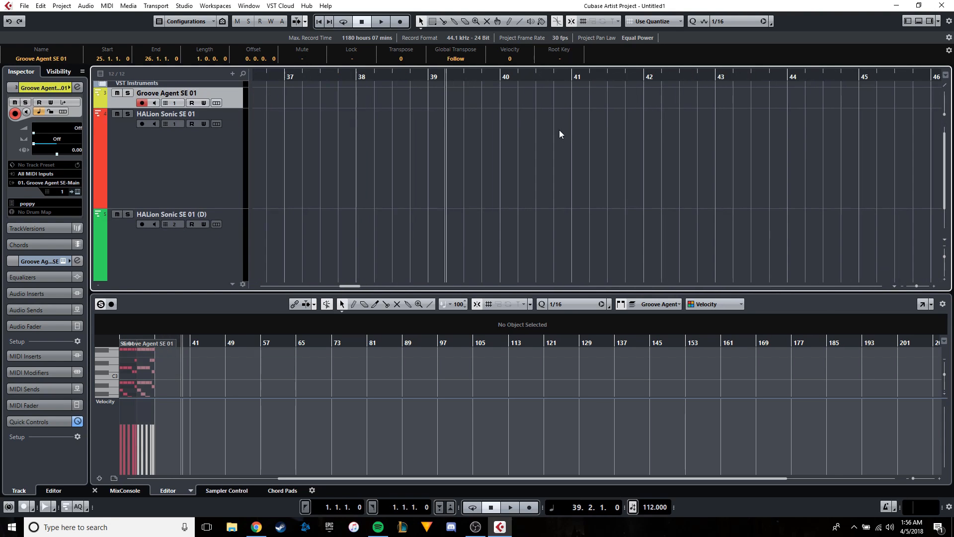
pyautogui.hotkey('ctrl', 'v')
pyautogui.moveTo(498, 93); pyautogui.dragTo(471, 102)
pyautogui.scroll(-3, 452, 116)
# Duplicate the red HALion Sonic SE 01 pad track.
pyautogui.click(392, 160)
pyautogui.rightClick(194, 181)
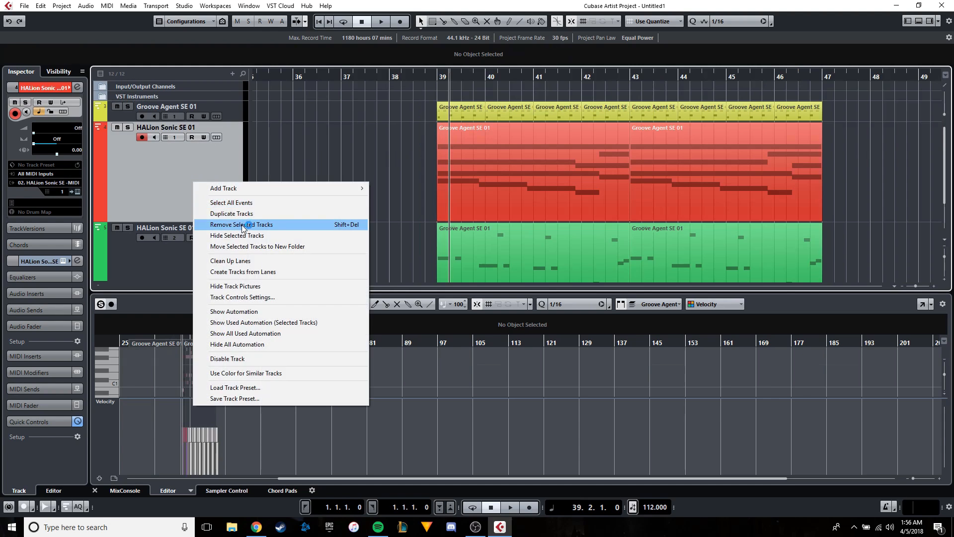
pyautogui.click(329, 214)
# Delete the duplicated pad track's parts in bars 9 to 32, keeping only those starting at bar 39.
pyautogui.scroll(-3, 444, 219)
pyautogui.scroll(-3, 444, 219)
pyautogui.hscroll(-5, 553, 153)
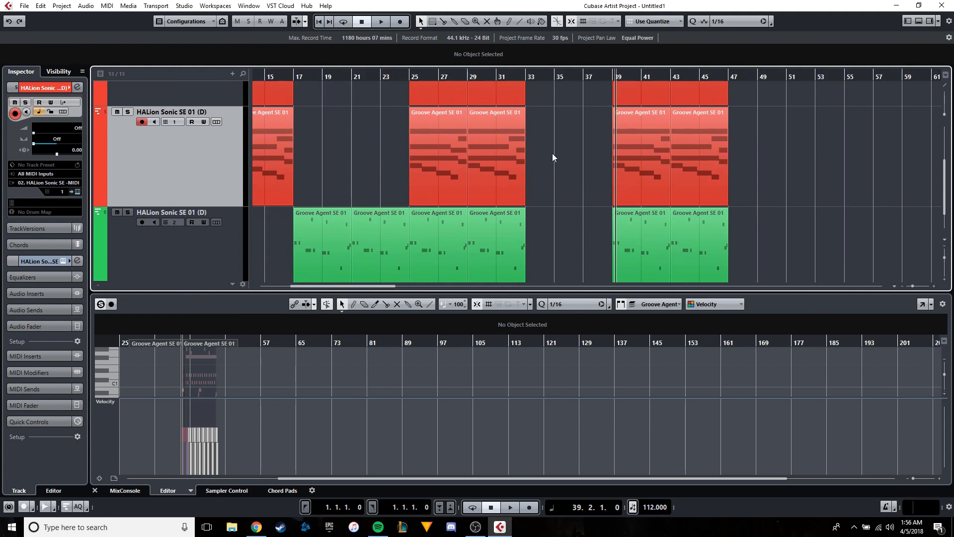
pyautogui.moveTo(552, 153); pyautogui.dragTo(249, 151)
pyautogui.press('Delete')
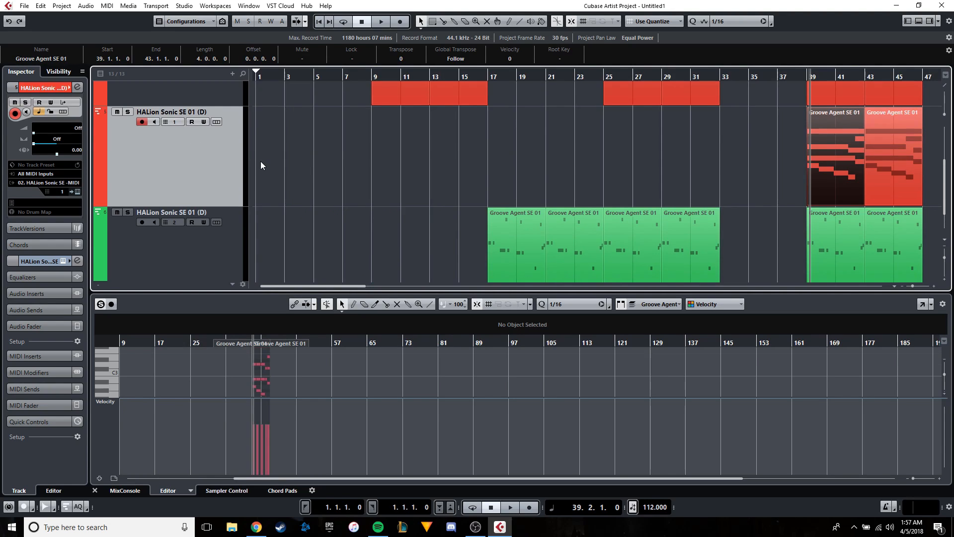
# Solo the duplicated pad track and play it briefly from bar 39.
pyautogui.click(130, 113)
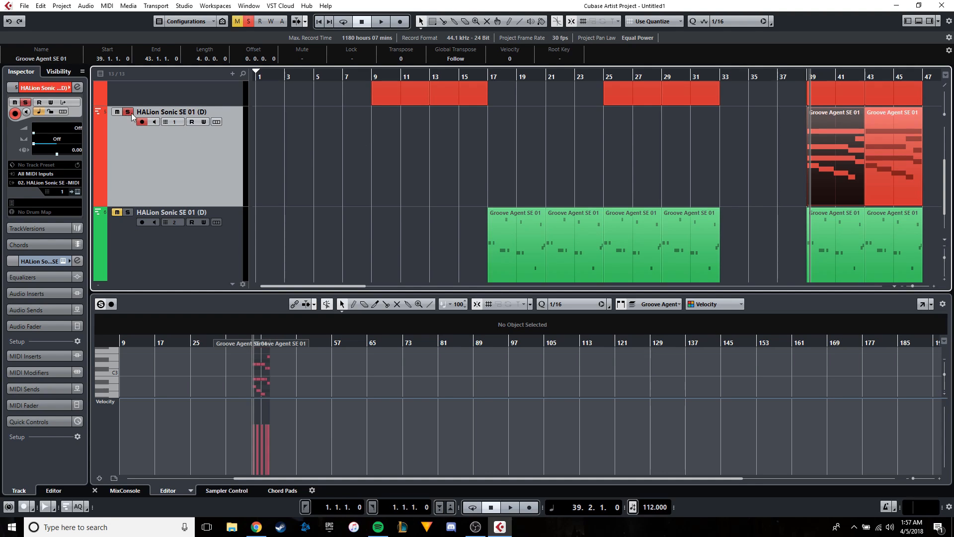
pyautogui.moveTo(680, 211); pyautogui.dragTo(526, 208)
pyautogui.scroll(3, 526, 208)
pyautogui.press('space')
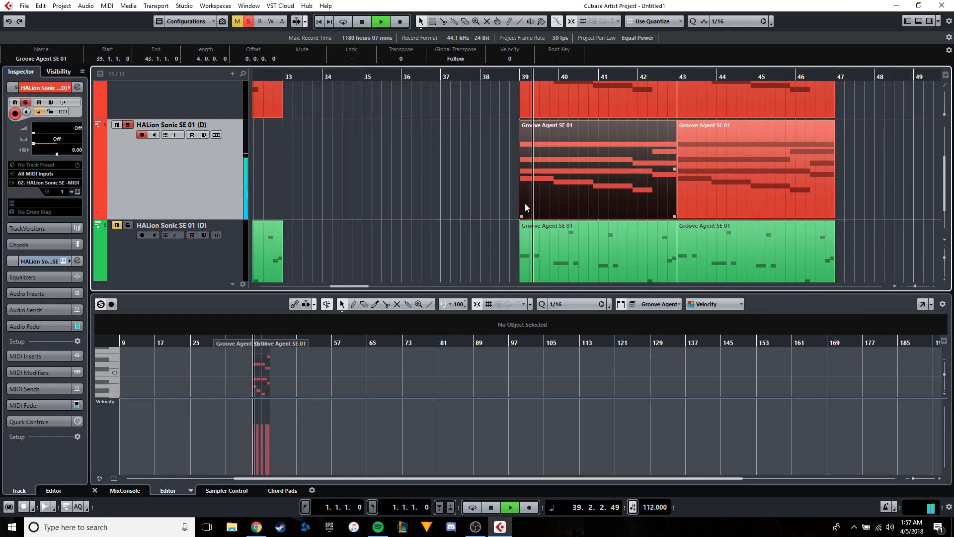
pyautogui.press('space')
# Set the duplicated track to MIDI channel 3 and open its HALion Sonic SE instrument.
pyautogui.click(62, 191)
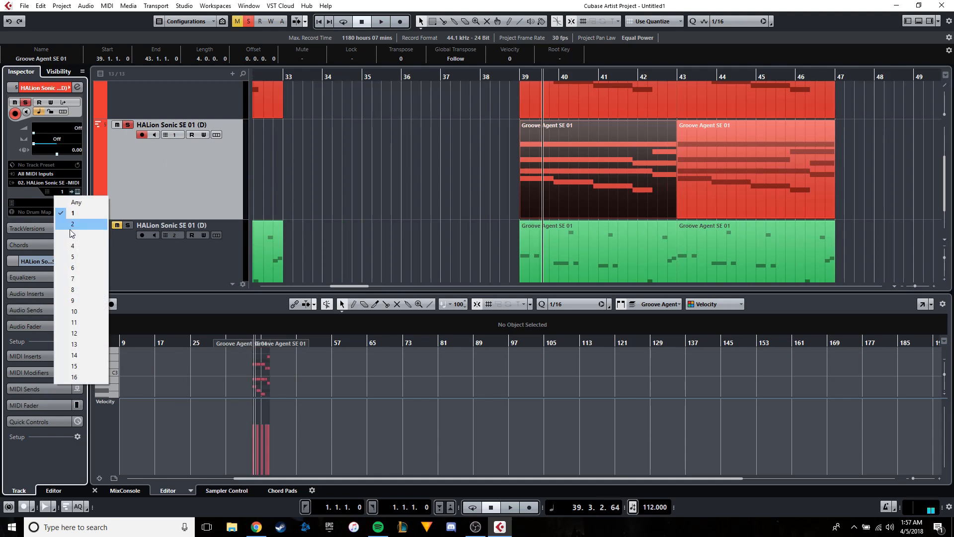
pyautogui.click(73, 235)
pyautogui.click(78, 191)
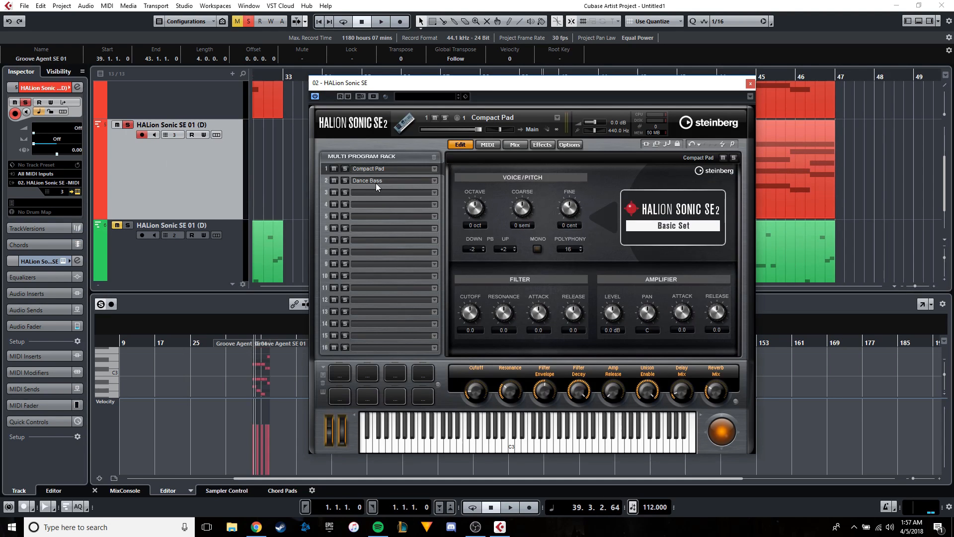
# Search the sounds for synth brass and load [GM 064] Synth Brass 2 into slot 3 of the program rack.
pyautogui.click(436, 192)
pyautogui.click(443, 180)
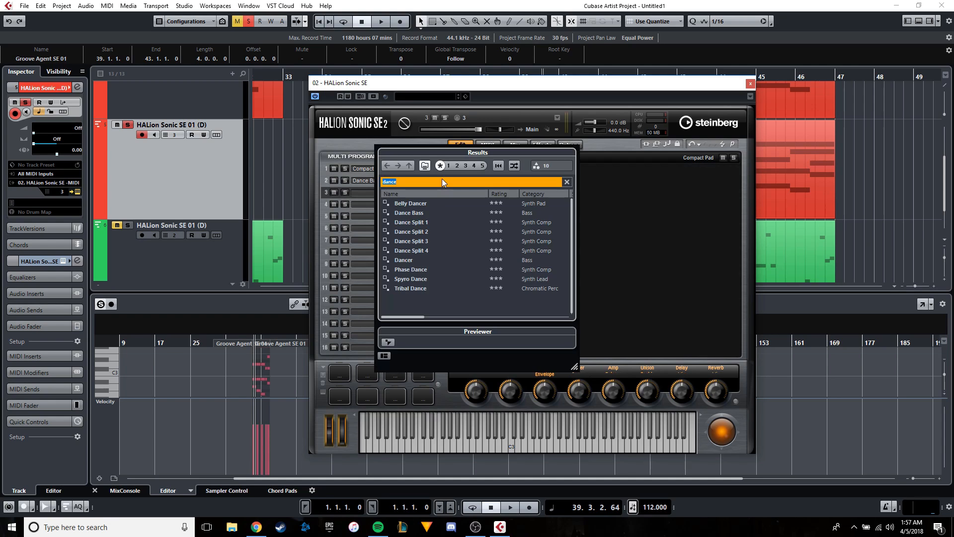
pyautogui.write('synth brass')
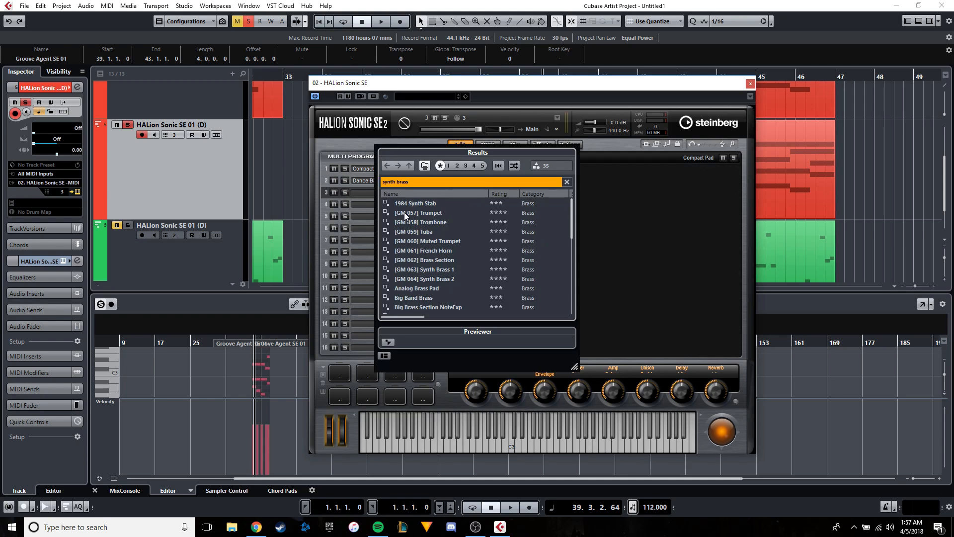
pyautogui.scroll(-1, 446, 302)
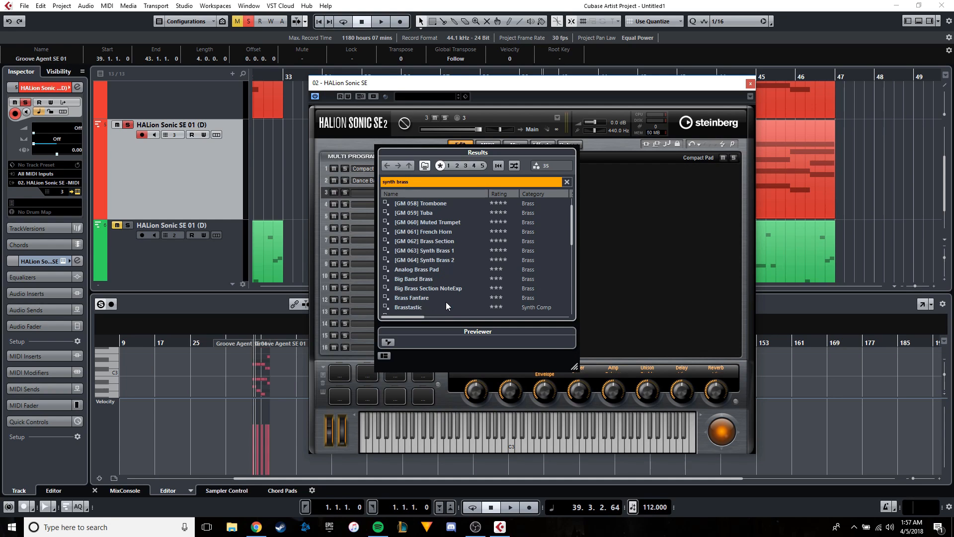
pyautogui.doubleClick(437, 260)
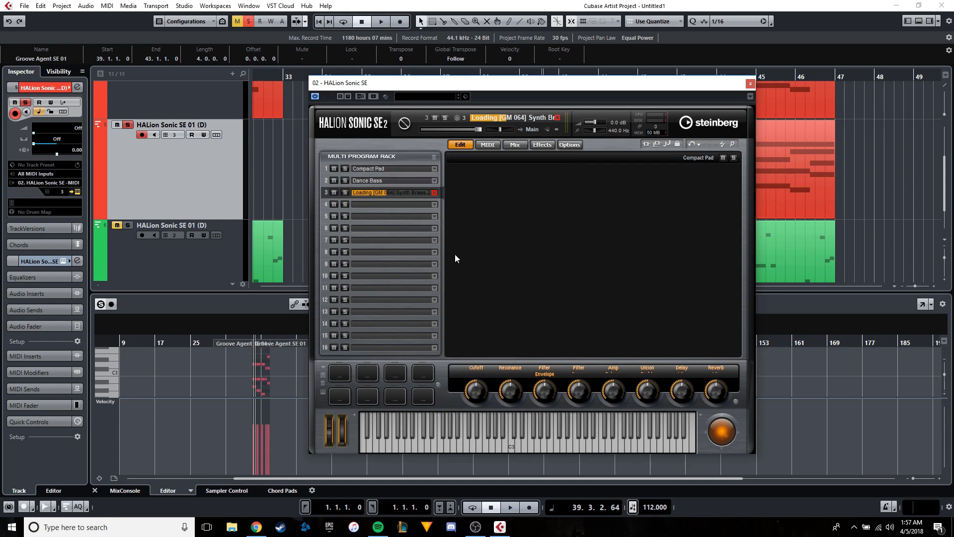
# Move the instrument window off the parts and play the brass track from just before bar 39.
pyautogui.moveTo(447, 83); pyautogui.dragTo(258, 102)
pyautogui.click(514, 75)
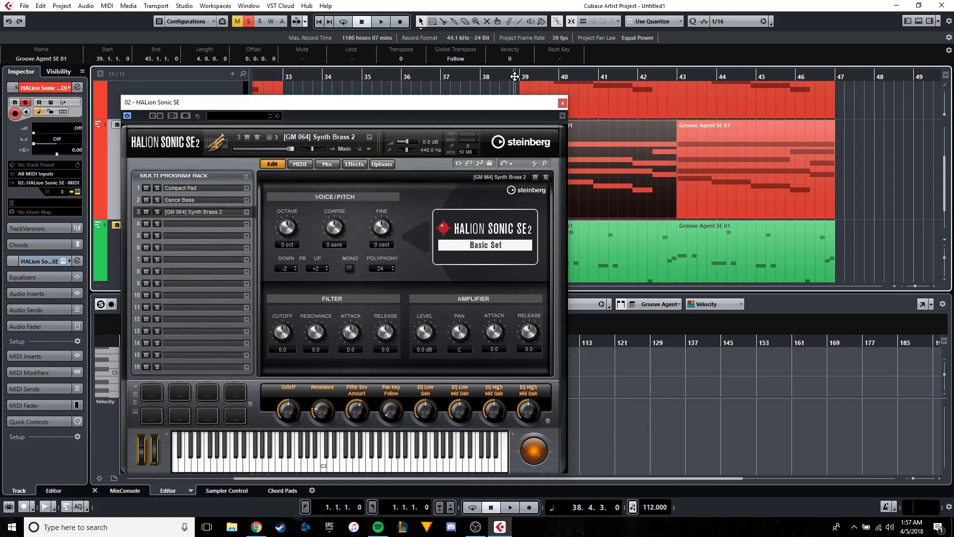
pyautogui.press('space')
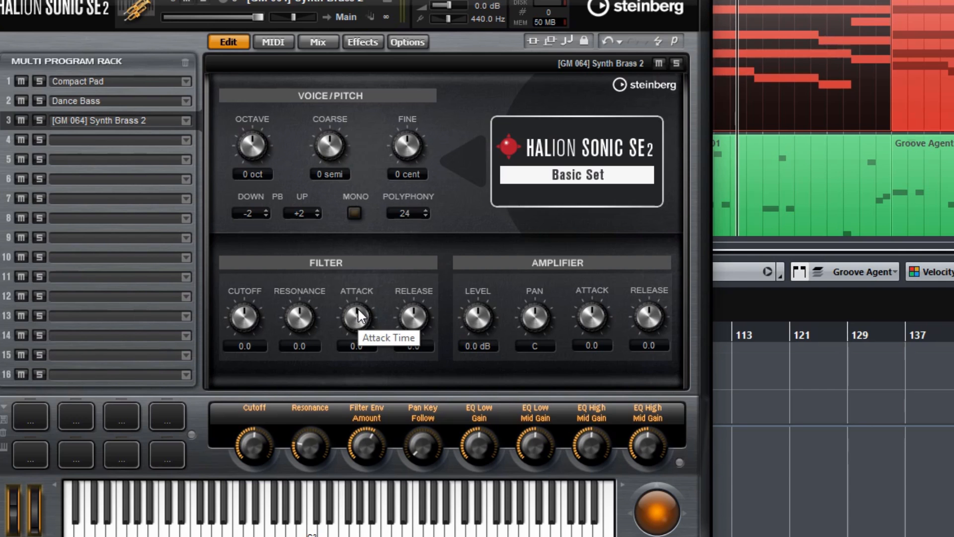
# Set the brass sound's filter attack to -57.0 and amplifier attack to -47.0, and play it from just before bar 39.
pyautogui.moveTo(357, 308); pyautogui.dragTo(350, 323)
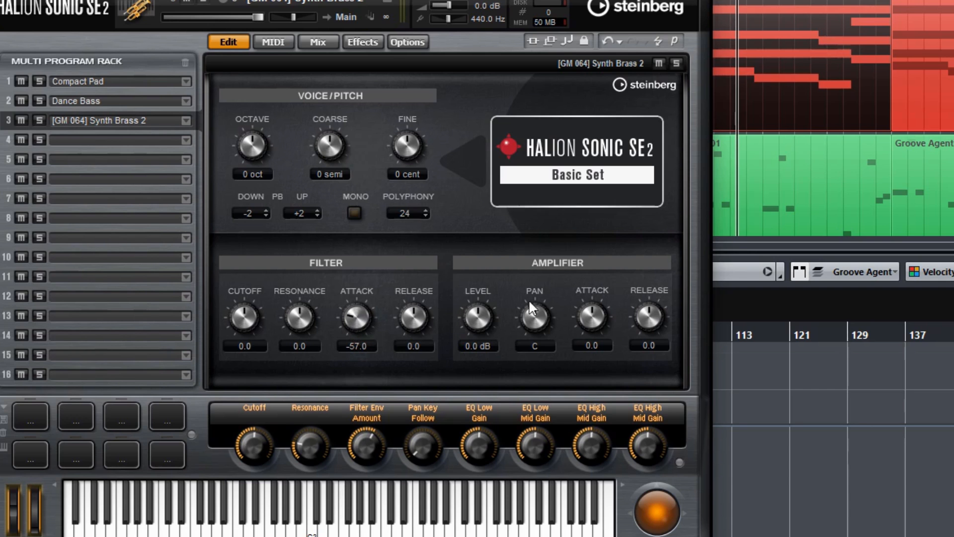
pyautogui.moveTo(578, 305); pyautogui.dragTo(580, 320)
pyautogui.click(559, 105)
pyautogui.click(511, 78)
pyautogui.press('space')
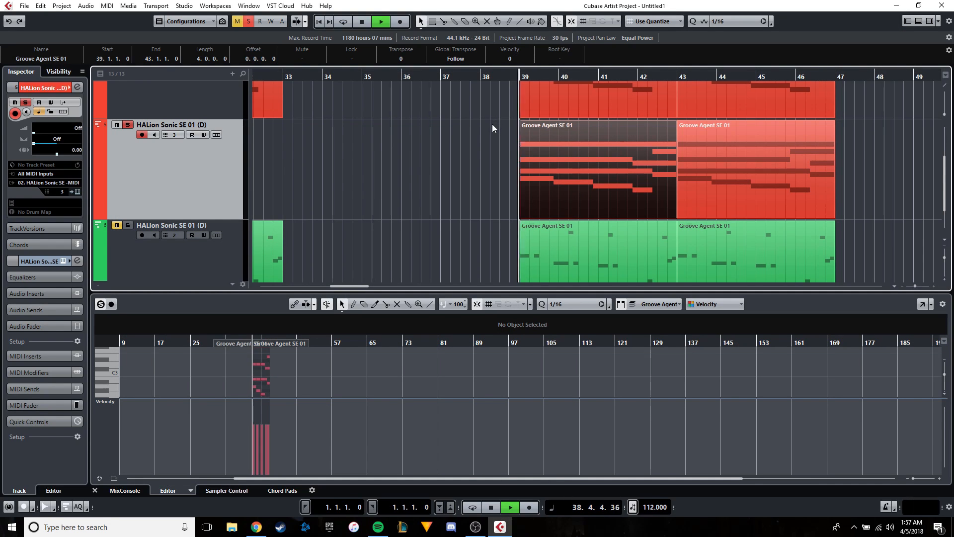
# Set the brass sound's amplifier attack to -28.0 and filter attack to -11.0.
pyautogui.click(77, 192)
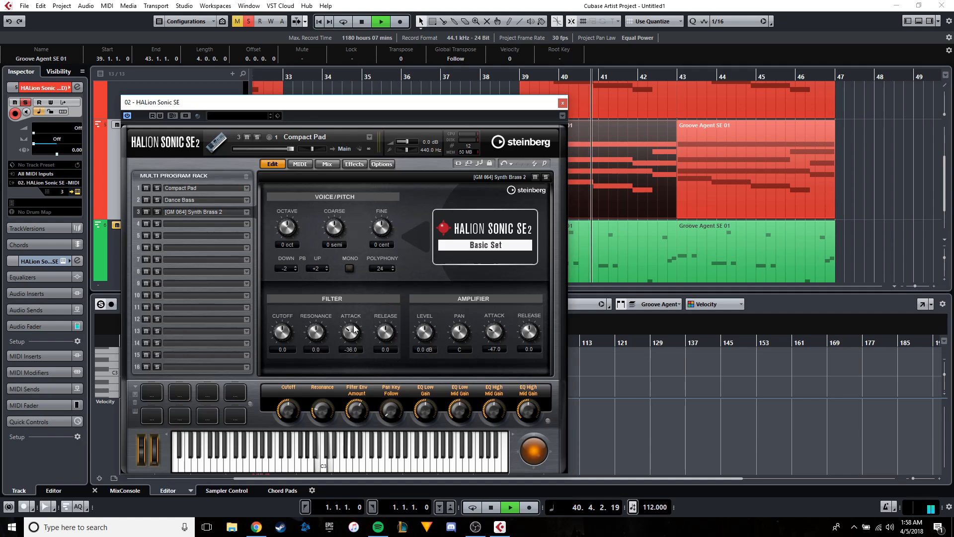
pyautogui.moveTo(495, 331); pyautogui.dragTo(495, 323)
pyautogui.moveTo(349, 329); pyautogui.dragTo(350, 319)
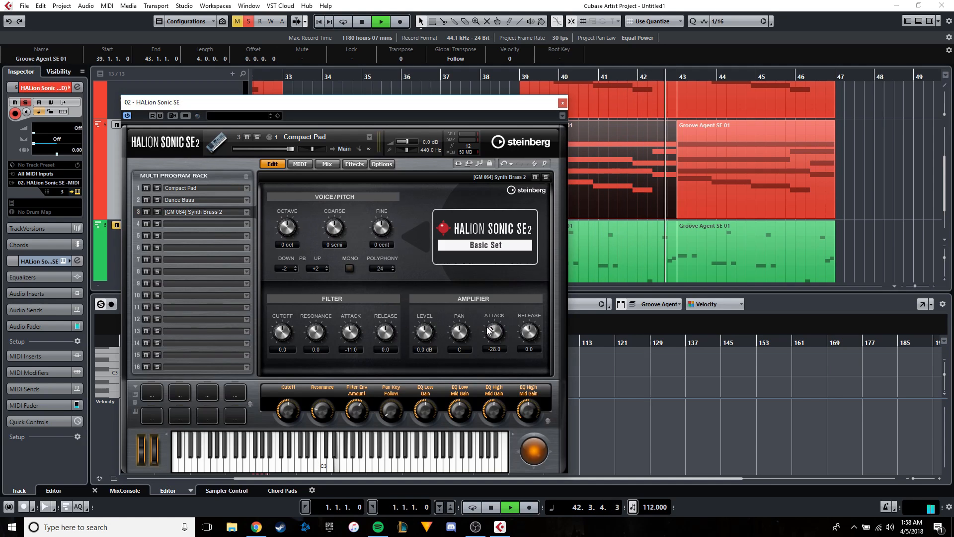
# Close the instrument window and replay the soloed brass chords from just before bar 39.
pyautogui.click(562, 102)
pyautogui.click(502, 77)
pyautogui.scroll(2, 537, 206)
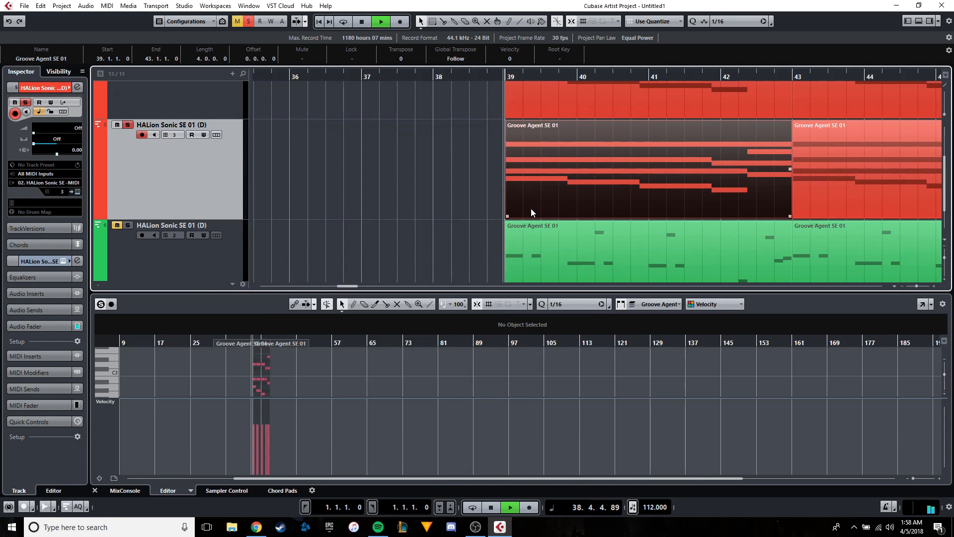
pyautogui.moveTo(531, 210); pyautogui.dragTo(362, 218)
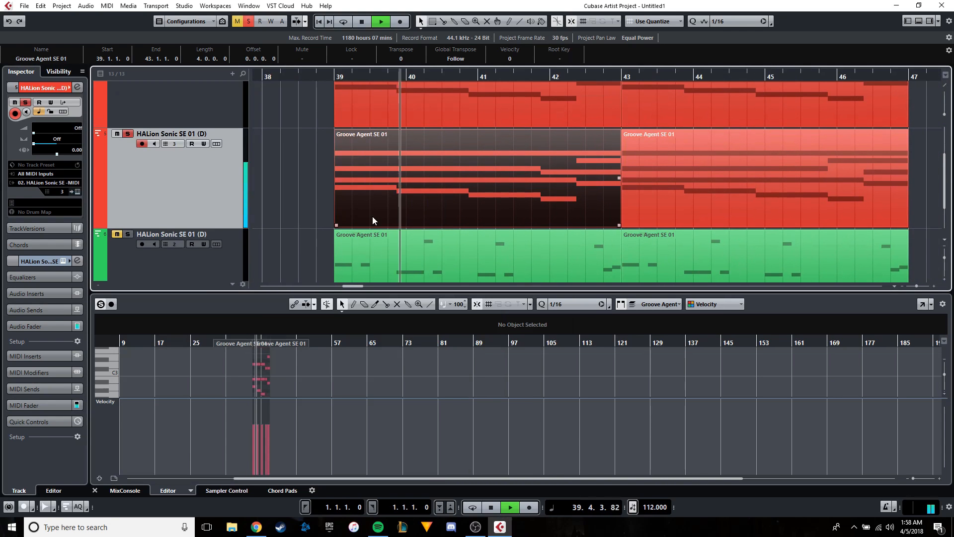
pyautogui.press('space')
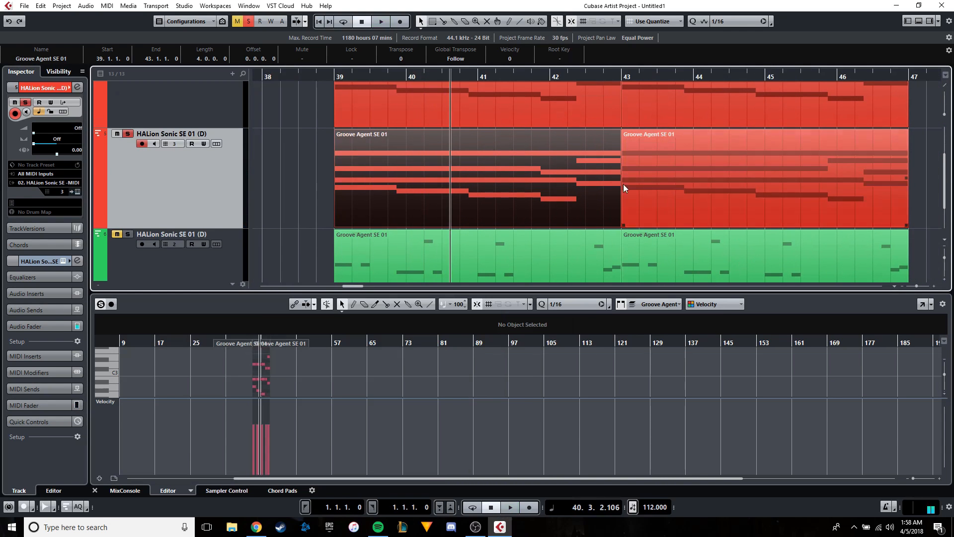
# Delete the brass part at bar 43 and open the part at bar 39 in its own Key Editor window.
pyautogui.click(625, 188)
pyautogui.press('Delete')
pyautogui.press('KP_0')
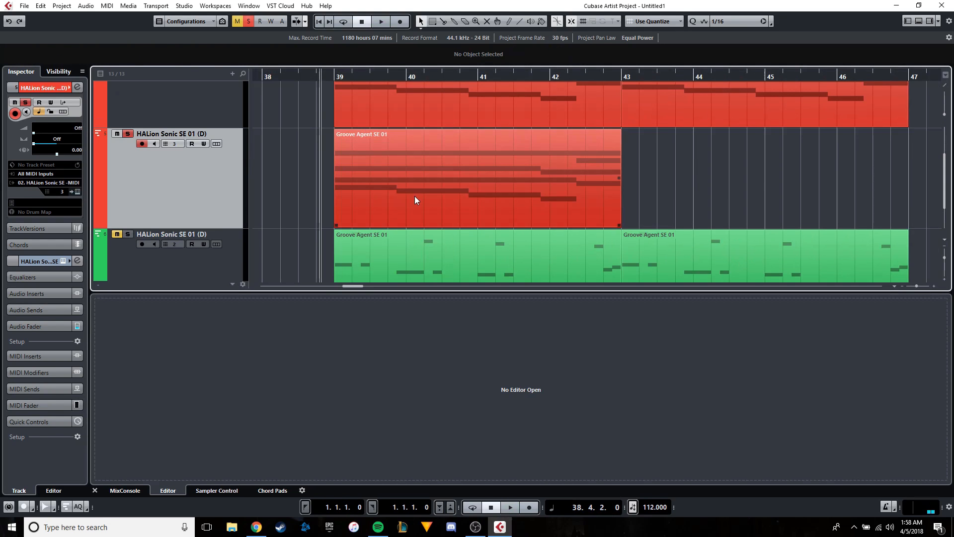
pyautogui.doubleClick(416, 199)
pyautogui.click(915, 309)
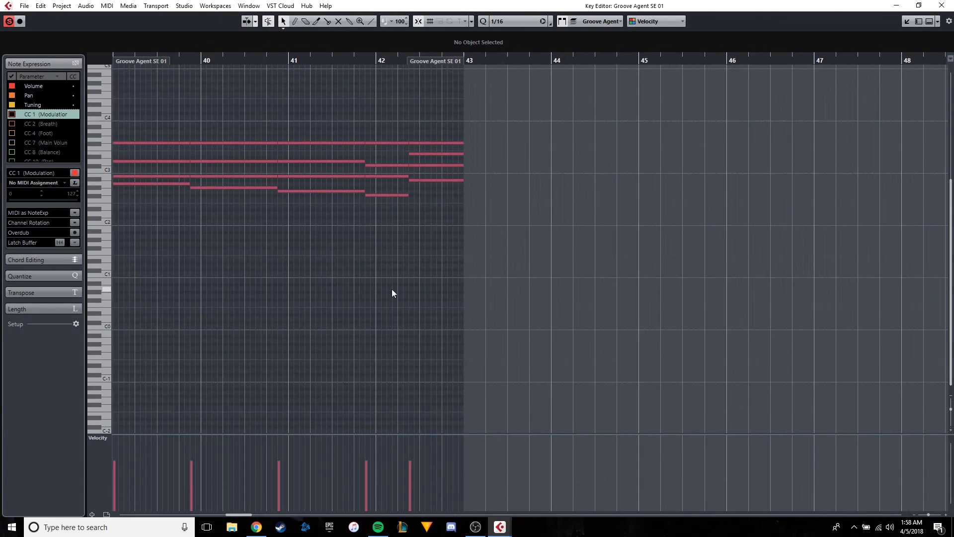
# Shorten the four notes of the first brass chord to end at 39.2 and play from bar 39.
pyautogui.hscroll(-2, 391, 292)
pyautogui.scroll(6, 365, 257)
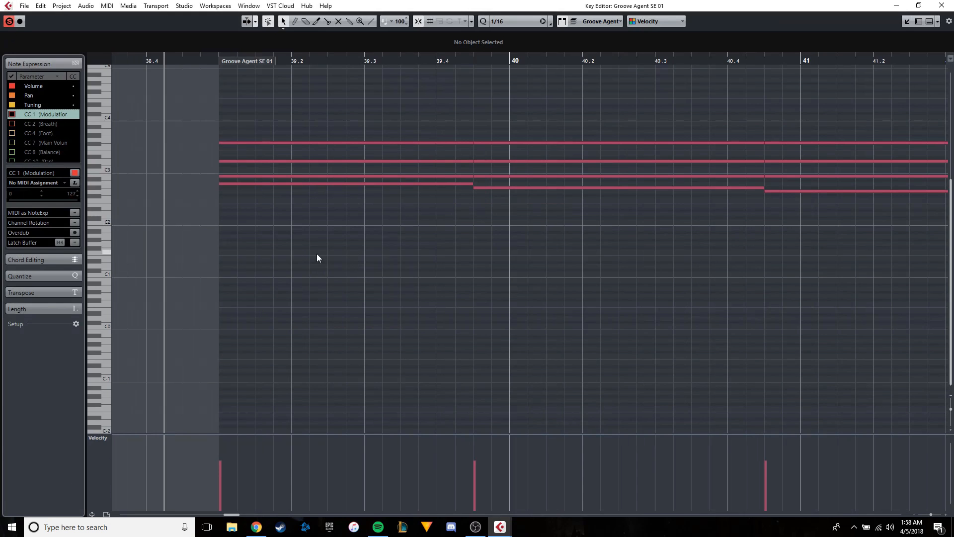
pyautogui.scroll(2, 315, 244)
pyautogui.press('space')
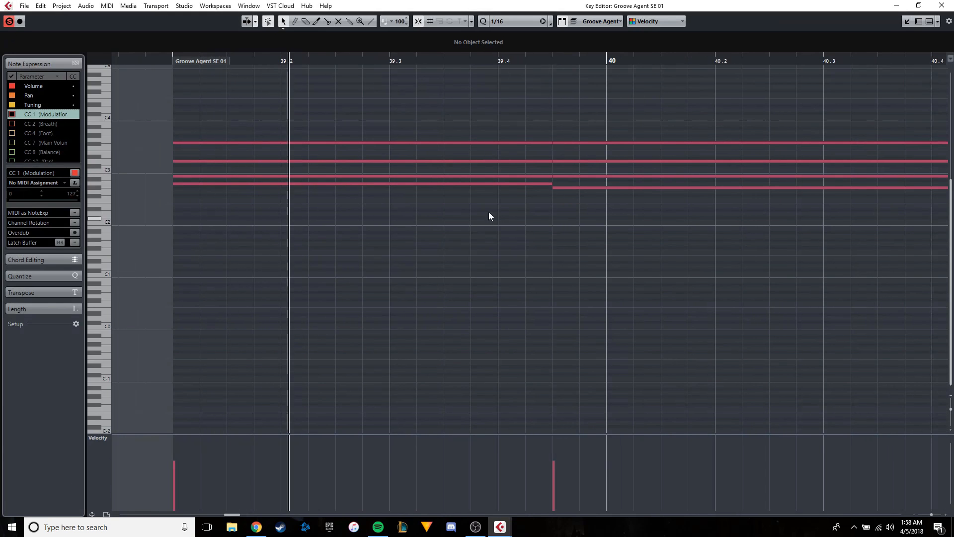
pyautogui.moveTo(488, 213); pyautogui.dragTo(279, 149)
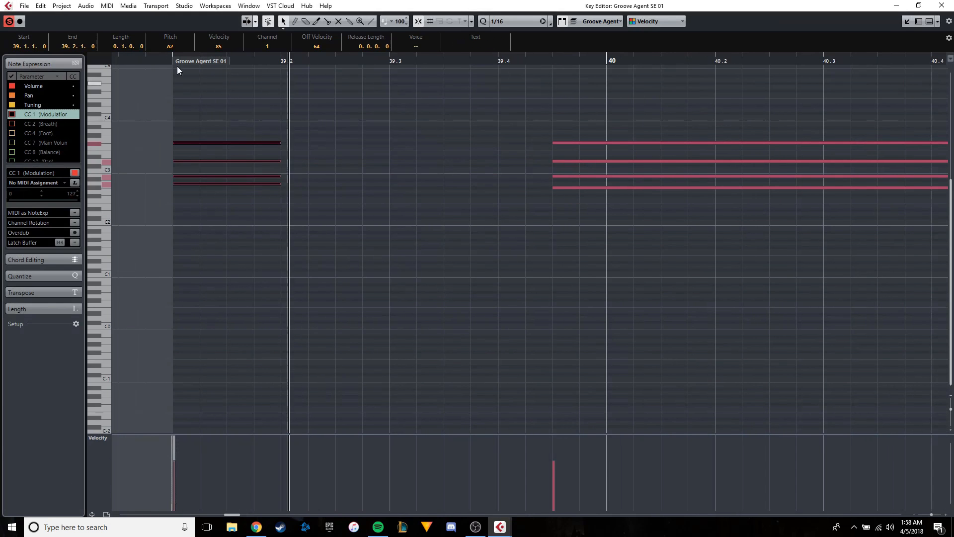
pyautogui.click(175, 59)
pyautogui.press('space')
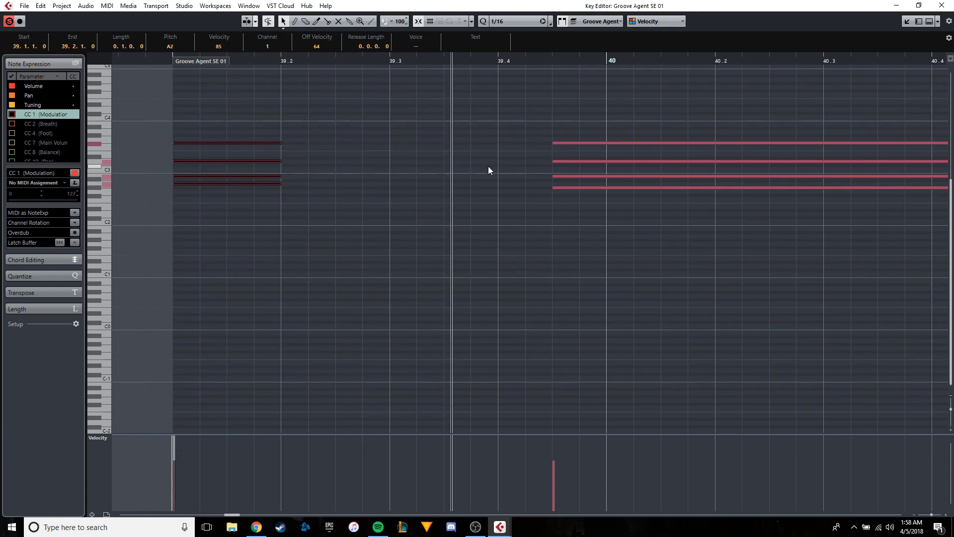
pyautogui.press('space')
# Paste the first chord at 39.4, trim it to end at 39.4.3, and play from bar 39.
pyautogui.click(491, 62)
pyautogui.hotkey('ctrl', 'v')
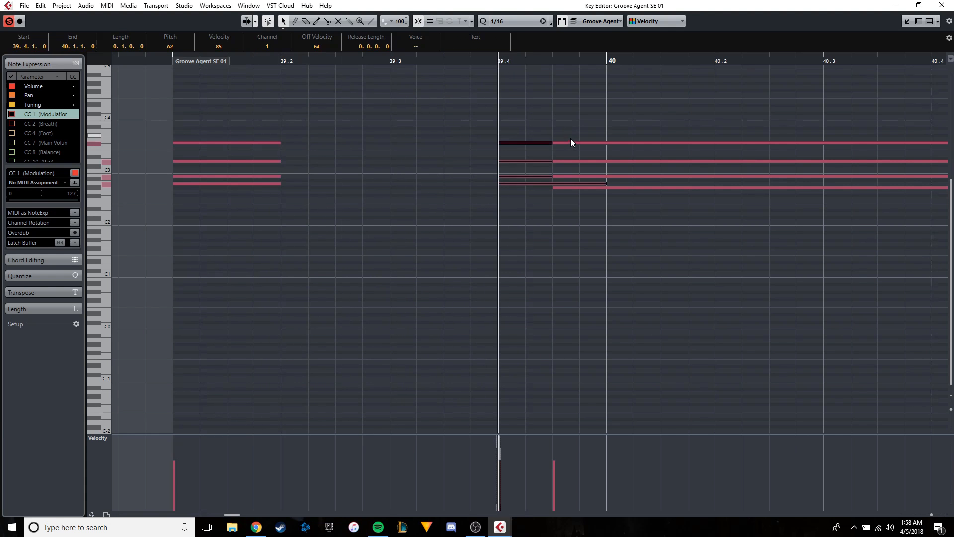
pyautogui.moveTo(550, 143); pyautogui.dragTo(548, 143)
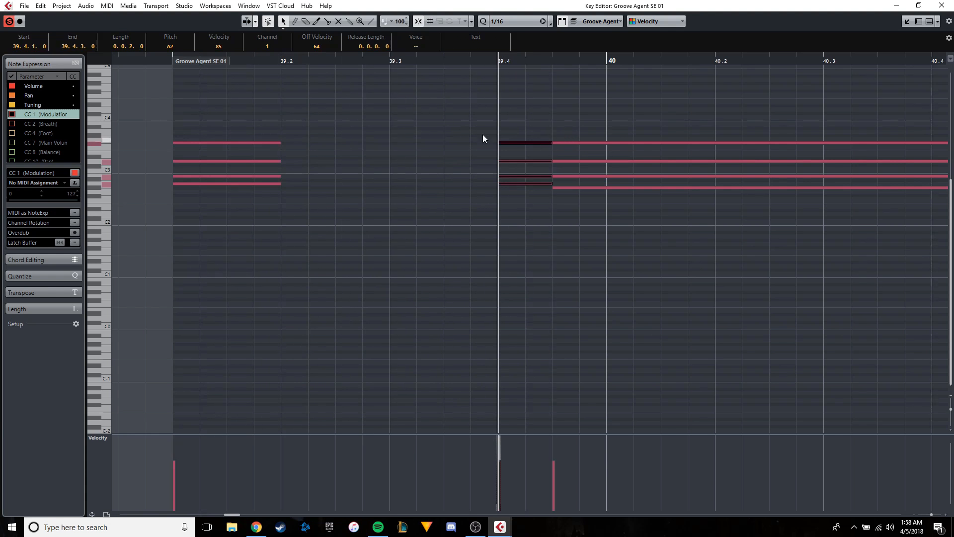
pyautogui.click(170, 59)
pyautogui.press('space')
pyautogui.hscroll(1, 388, 150)
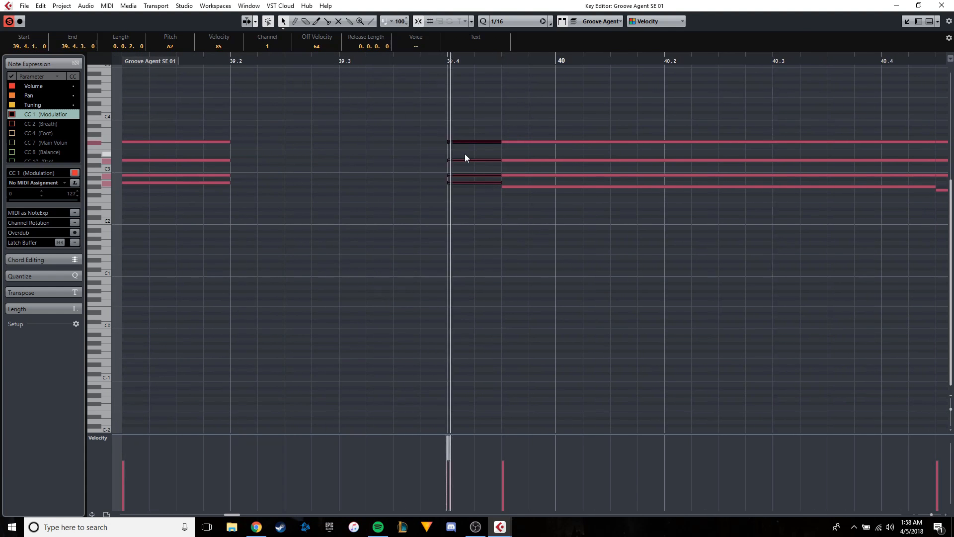
pyautogui.moveTo(465, 155); pyautogui.dragTo(373, 152)
pyautogui.press('space')
# Shorten the notes of the second chord, starting at 39.4.3, to end at 40.2.
pyautogui.moveTo(692, 199); pyautogui.dragTo(573, 143)
pyautogui.click(646, 60)
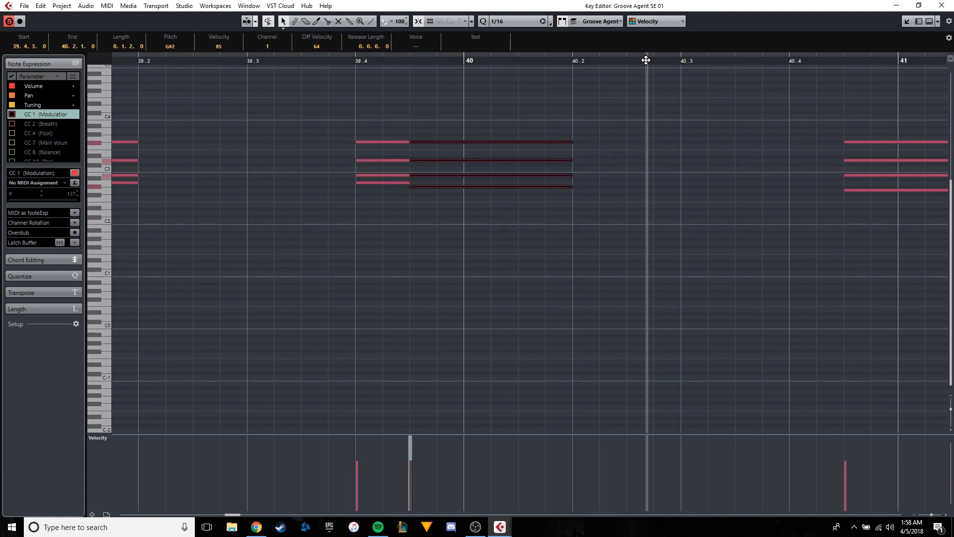
pyautogui.moveTo(646, 60); pyautogui.dragTo(680, 63)
pyautogui.scroll(-2, 678, 106)
pyautogui.scroll(2, 763, 120)
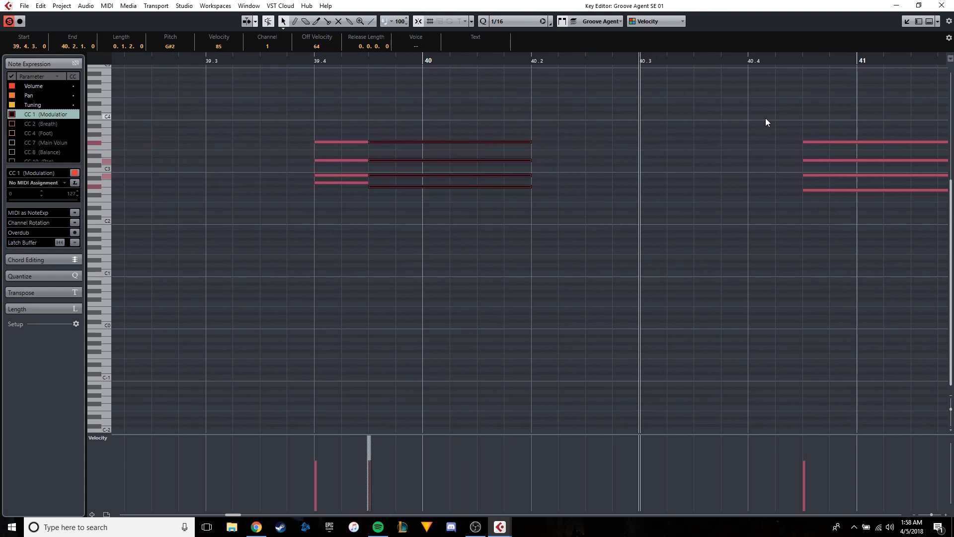
# Paste the second chord at 40.4, trim it to end at 40.4.3, and play from bar 39.
pyautogui.click(749, 60)
pyautogui.hotkey('ctrl', 'v')
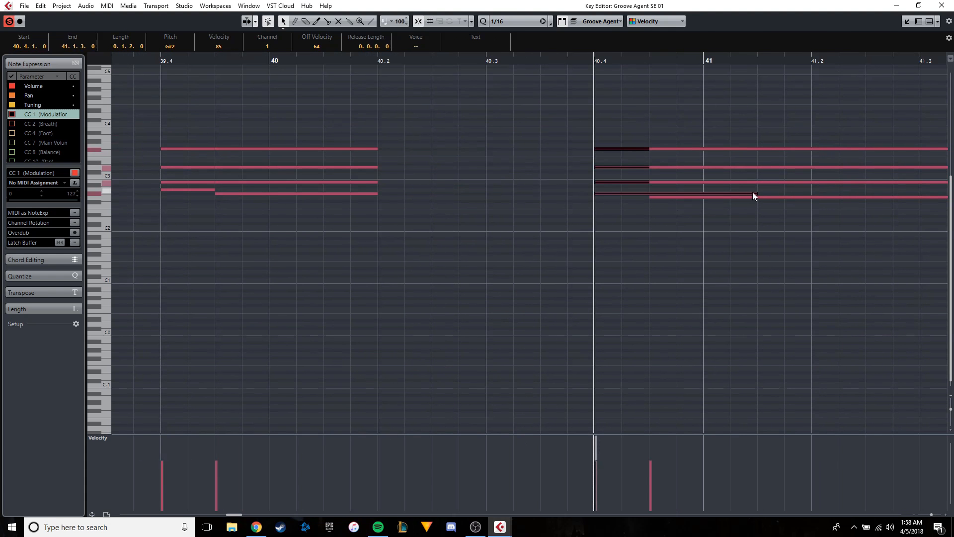
pyautogui.moveTo(756, 194); pyautogui.dragTo(650, 194)
pyautogui.scroll(-2, 646, 193)
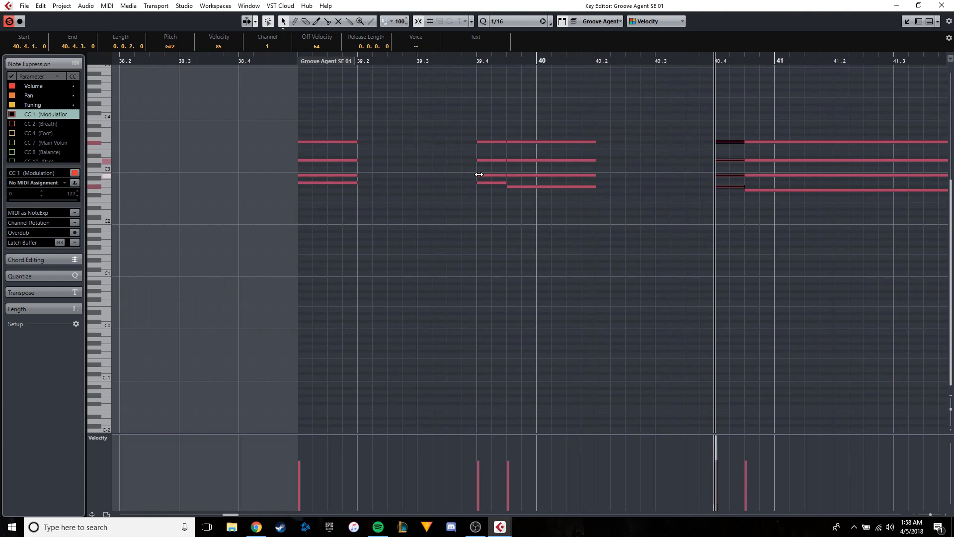
pyautogui.scroll(1, 567, 158)
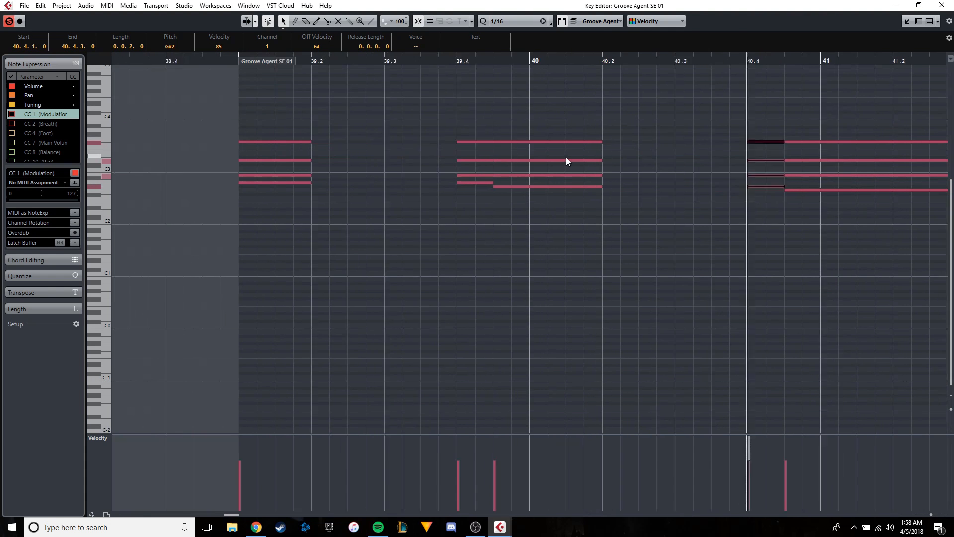
pyautogui.scroll(1, 566, 158)
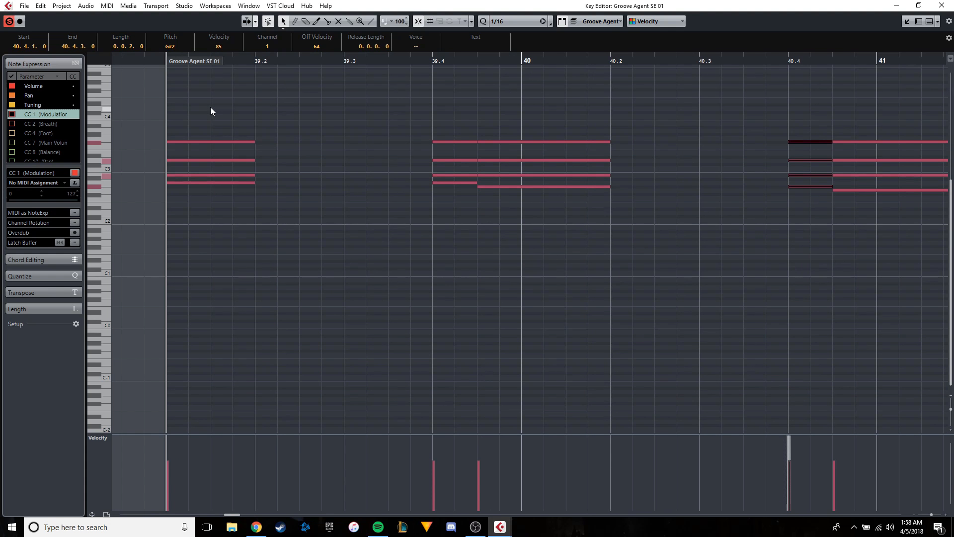
pyautogui.press('space')
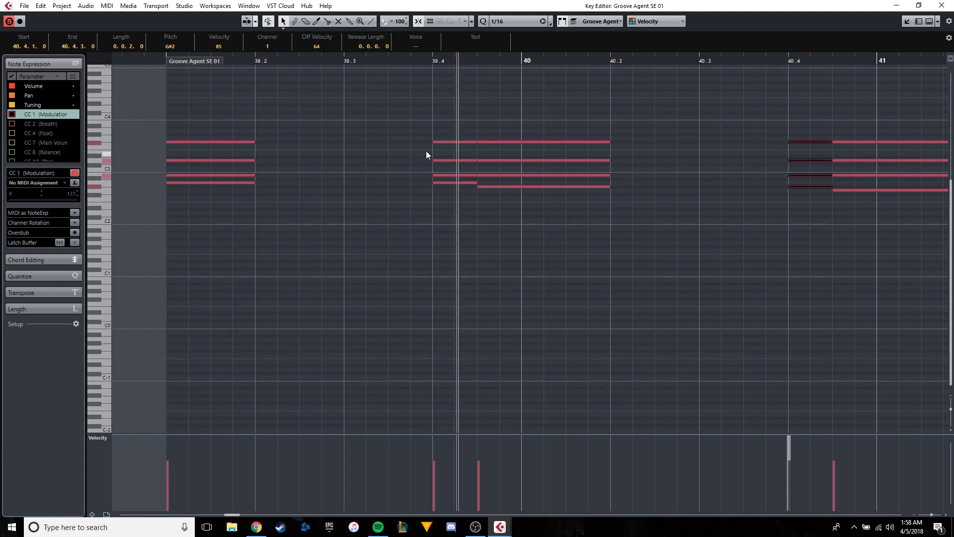
# Shorten the third chord to end at 41.2, copy it to 41.4 trimmed to end at 41.4.3, and play it.
pyautogui.hscroll(8, 418, 154)
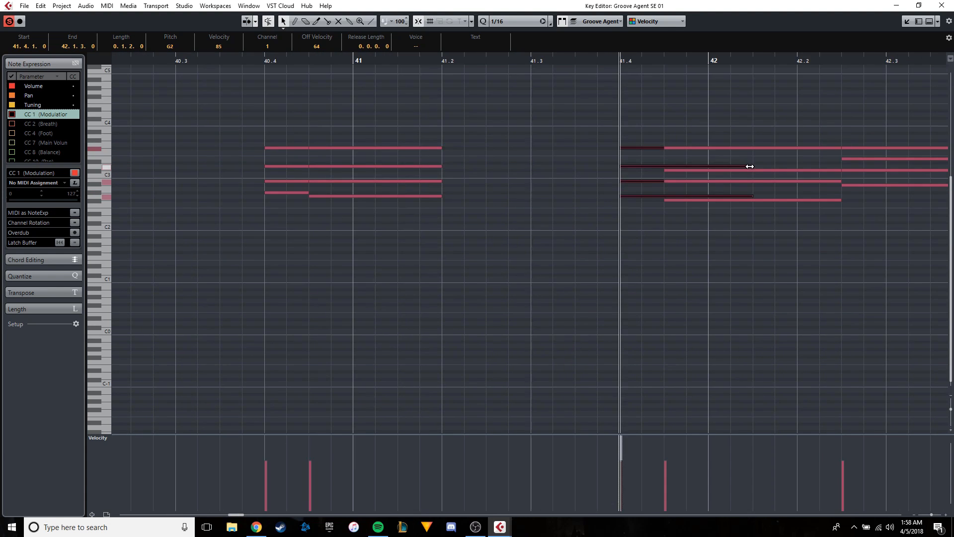
pyautogui.moveTo(749, 166); pyautogui.dragTo(662, 170)
pyautogui.scroll(-3, 472, 160)
pyautogui.press('space')
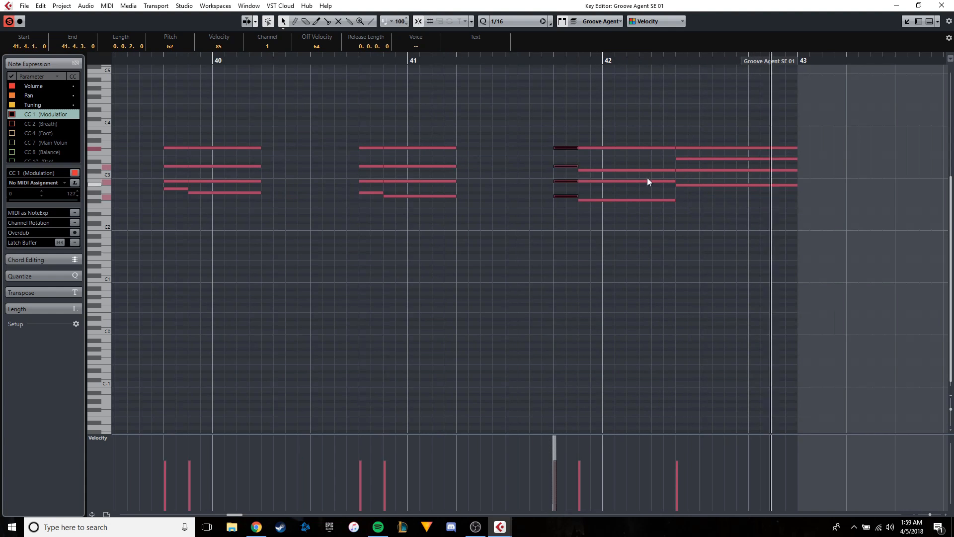
pyautogui.press('space')
# Return the separate note editor to the project window and copy the edited brass part to bar 43.
pyautogui.scroll(-3, 678, 199)
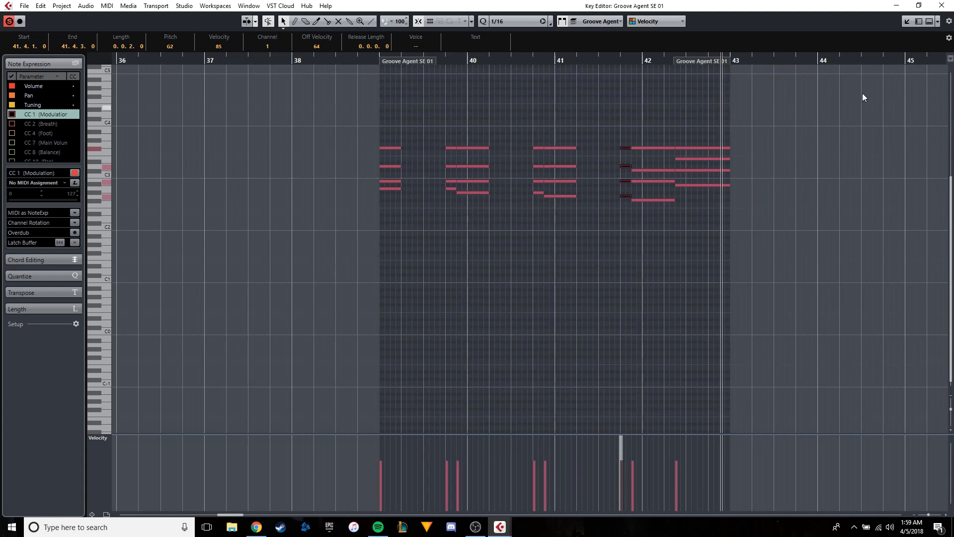
pyautogui.scroll(3, 863, 94)
pyautogui.click(908, 22)
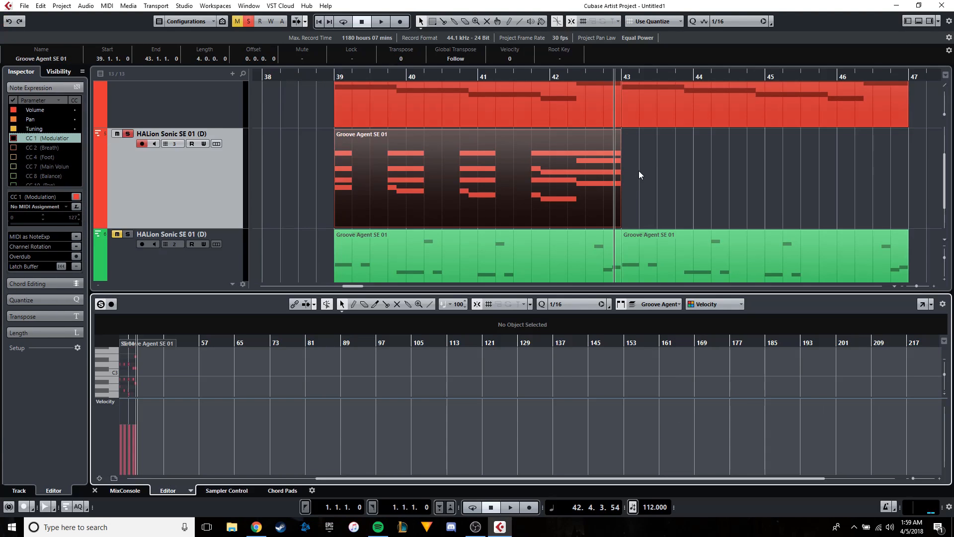
pyautogui.scroll(4, 619, 185)
pyautogui.hotkey('ctrl', 'v')
pyautogui.moveTo(624, 184)
pyautogui.mouseDown()
pyautogui.moveTo(639, 184)
pyautogui.moveTo(631, 186)
pyautogui.mouseUp()
pyautogui.scroll(-3, 449, 197)
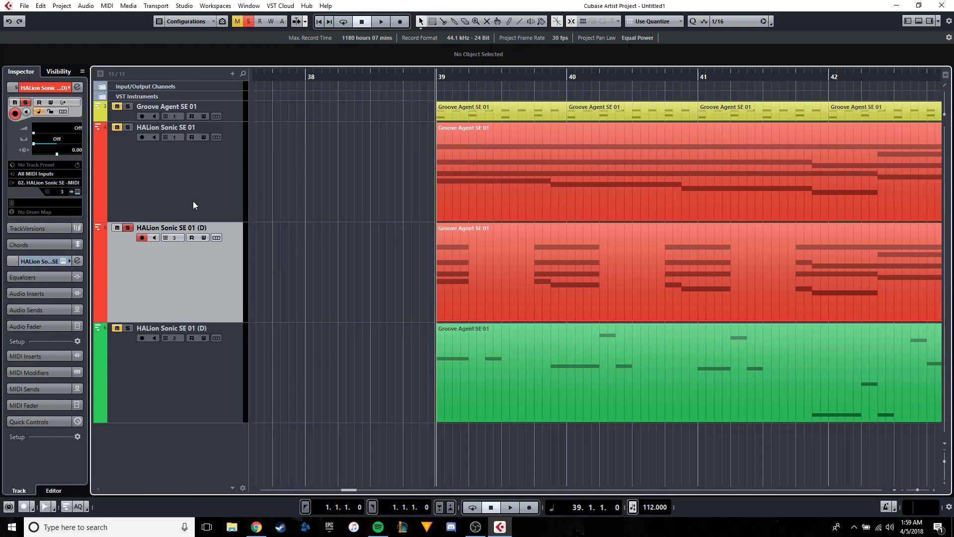
# Pan [GM 064] Synth Brass 2 toward the left in the HALion Sonic SE mix view and close the instrument window.
pyautogui.click(78, 191)
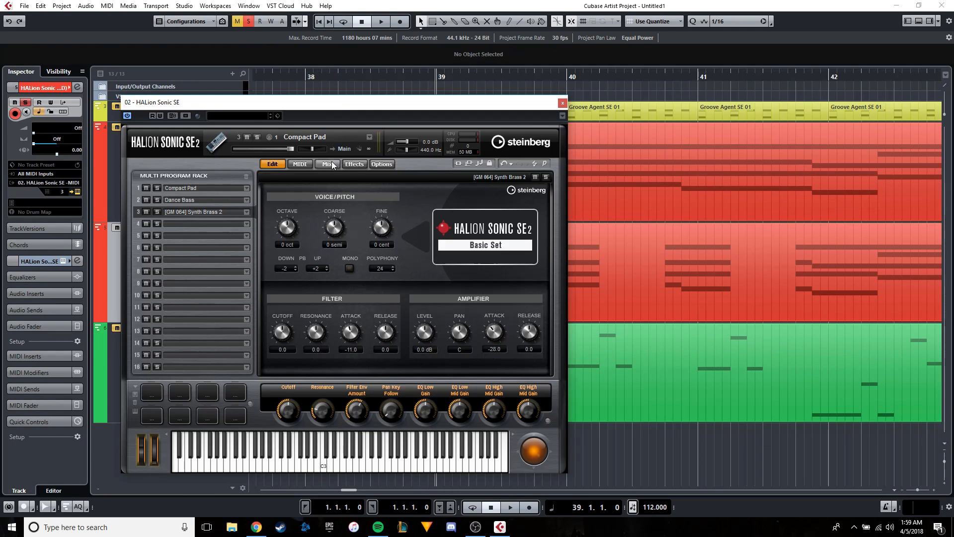
pyautogui.click(330, 165)
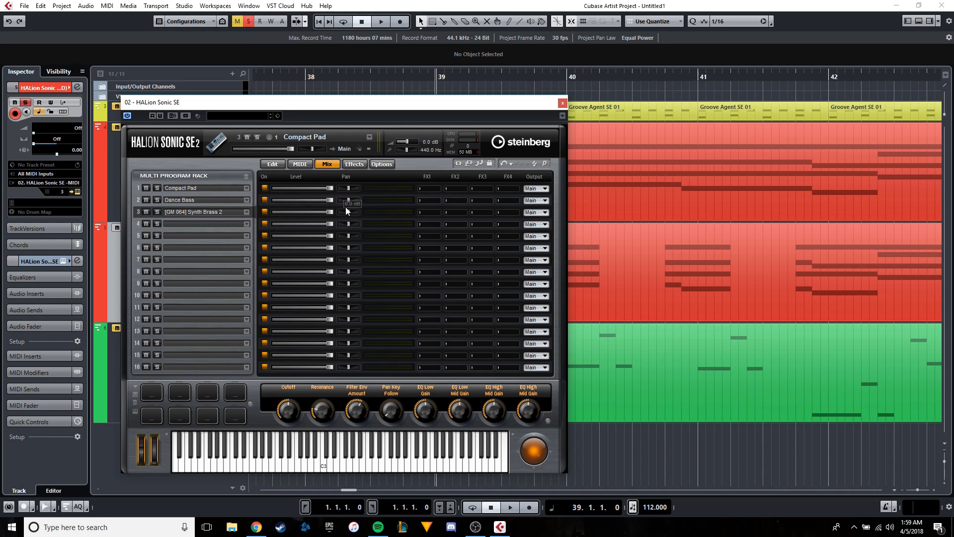
pyautogui.moveTo(346, 211)
pyautogui.moveTo(233, 106); pyautogui.dragTo(307, 113)
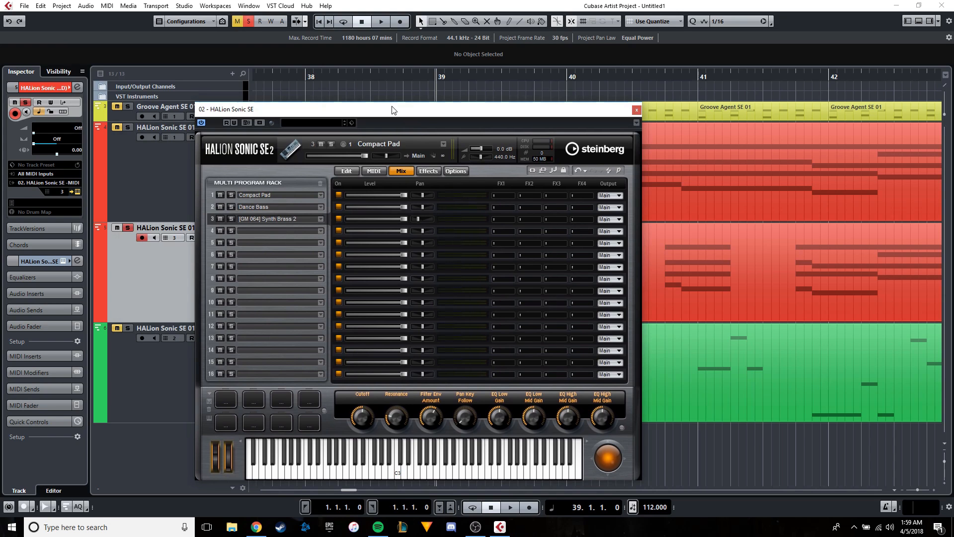
pyautogui.moveTo(390, 120); pyautogui.dragTo(545, 106)
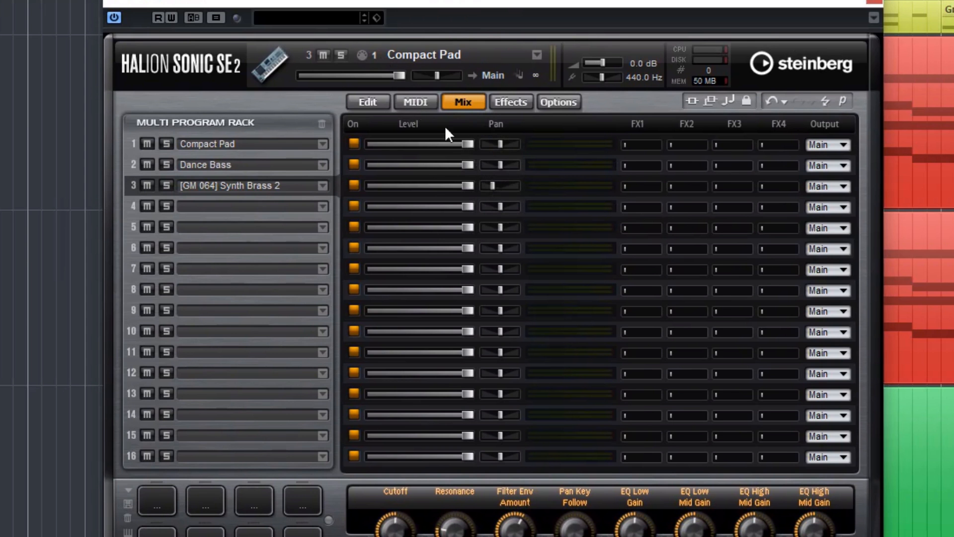
pyautogui.moveTo(494, 187); pyautogui.dragTo(481, 186)
pyautogui.moveTo(487, 183)
pyautogui.mouseDown()
pyautogui.moveTo(548, 187)
pyautogui.moveTo(494, 184)
pyautogui.mouseUp()
pyautogui.moveTo(500, 165)
pyautogui.moveTo(497, 146); pyautogui.dragTo(503, 147)
pyautogui.moveTo(490, 186); pyautogui.dragTo(494, 185)
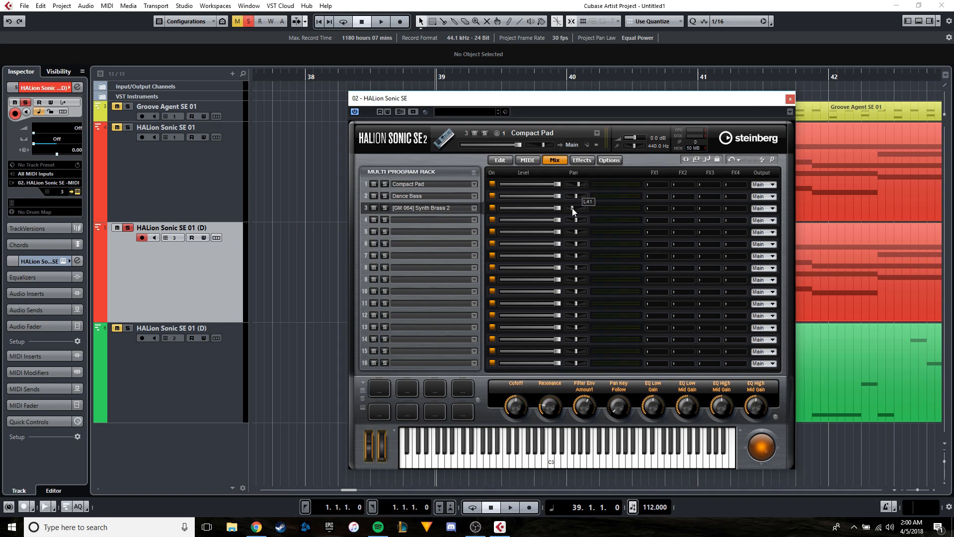
pyautogui.click(789, 100)
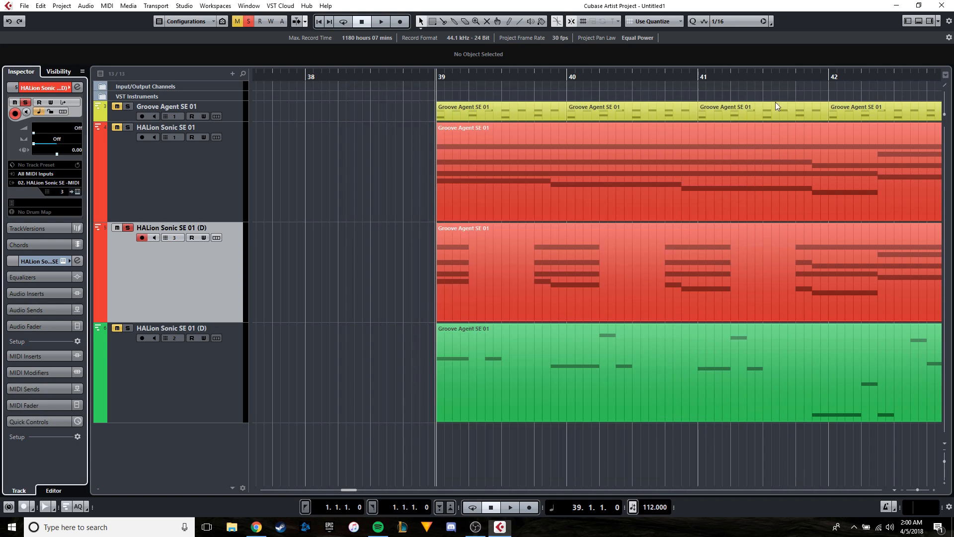
# Play the soloed brass track from just before bar 39 and again from about bar 40.
pyautogui.click(411, 78)
pyautogui.press('space')
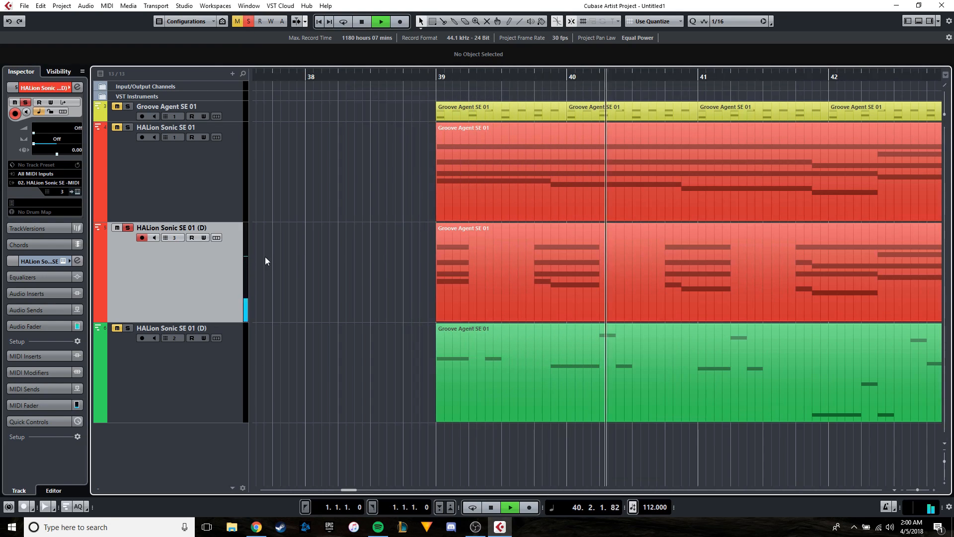
pyautogui.click(560, 76)
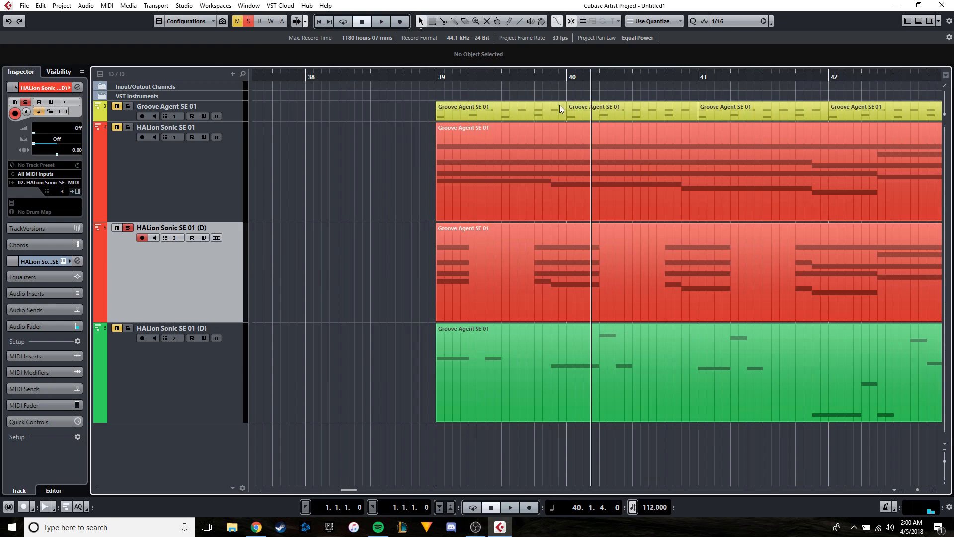
pyautogui.press('space')
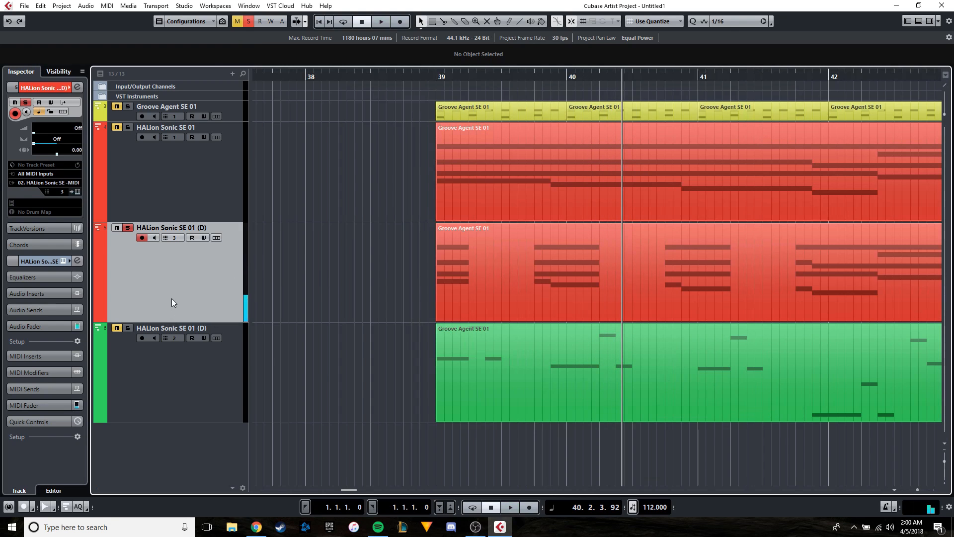
# Set the brass sound's filter release to 26.0 and amplifier release to 45.0, and play it from bar 39.
pyautogui.click(217, 237)
pyautogui.click(499, 160)
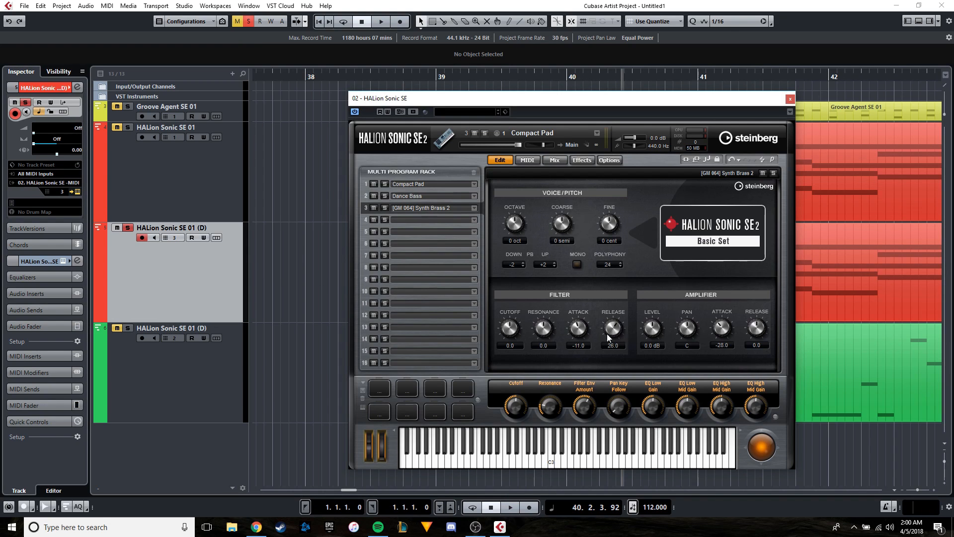
pyautogui.moveTo(757, 331); pyautogui.dragTo(762, 327)
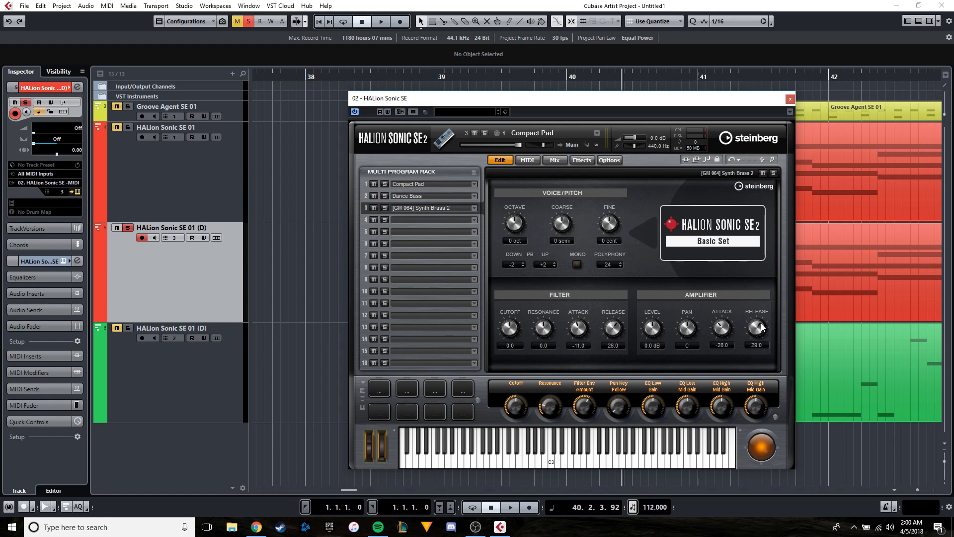
pyautogui.click(438, 76)
pyautogui.moveTo(481, 99); pyautogui.dragTo(271, 233)
pyautogui.press('space')
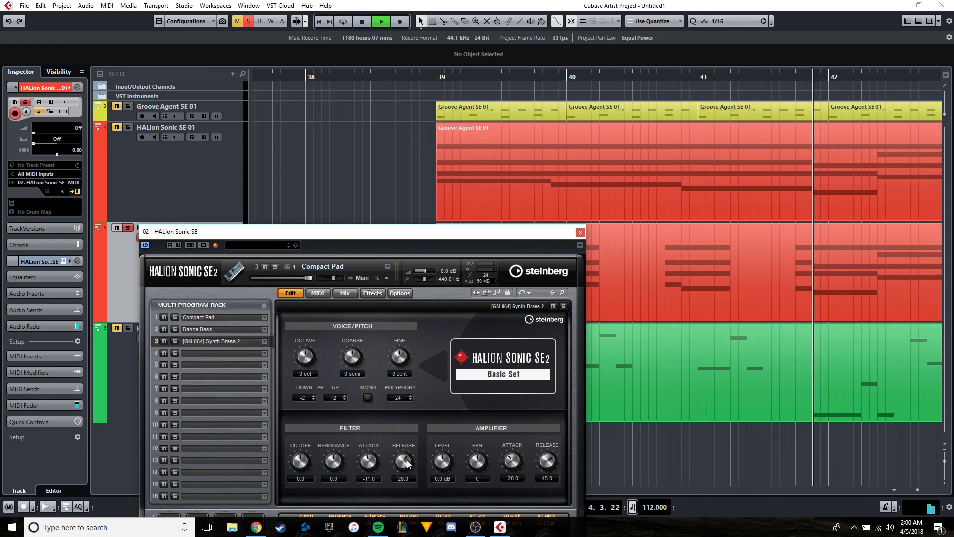
# Set the brass sound's filter release to 35.0, close the instrument window and stop playback.
pyautogui.moveTo(407, 463); pyautogui.dragTo(410, 455)
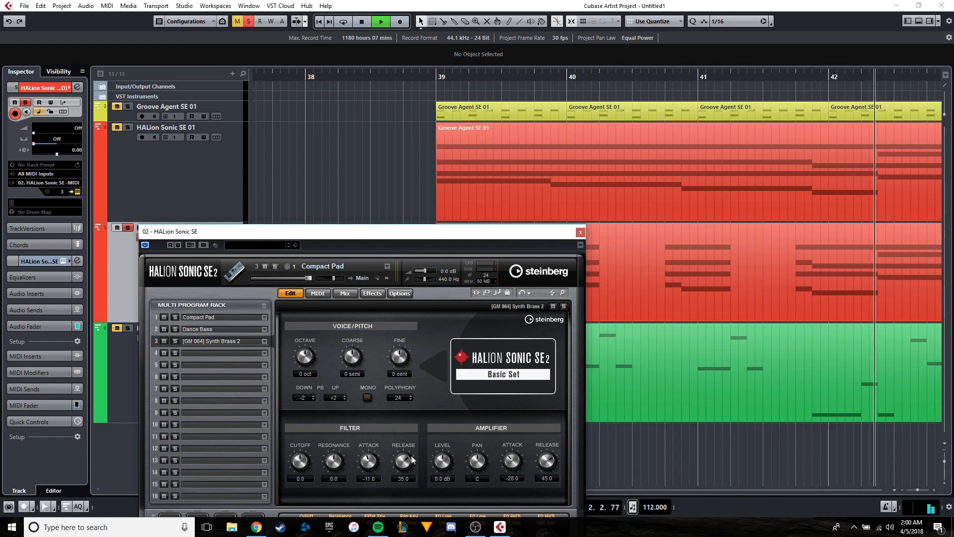
pyautogui.click(582, 232)
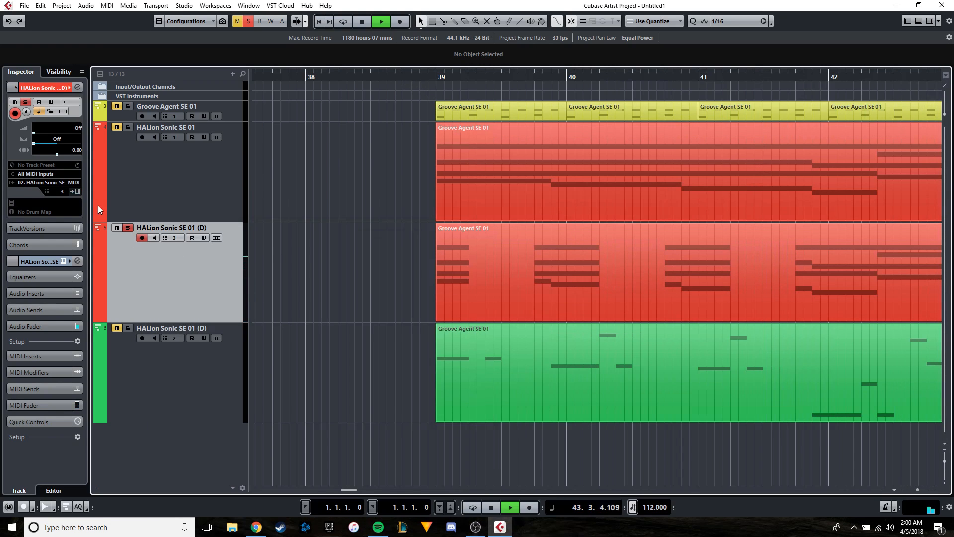
pyautogui.press('space')
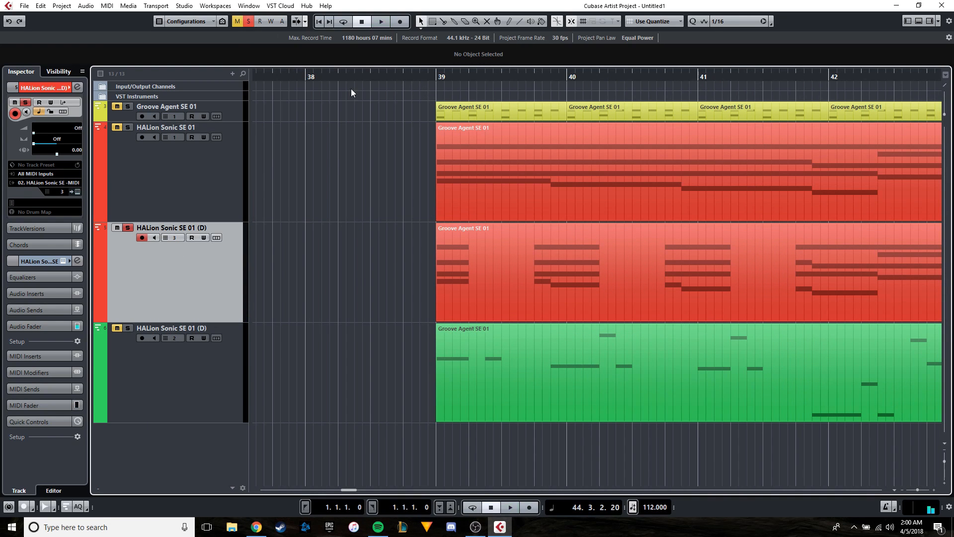
# Turn off all solo states, play the full arrangement from before bar 39, and select the HALion Sonic SE 01 track on channel 1.
pyautogui.click(357, 75)
pyautogui.click(247, 20)
pyautogui.press('space')
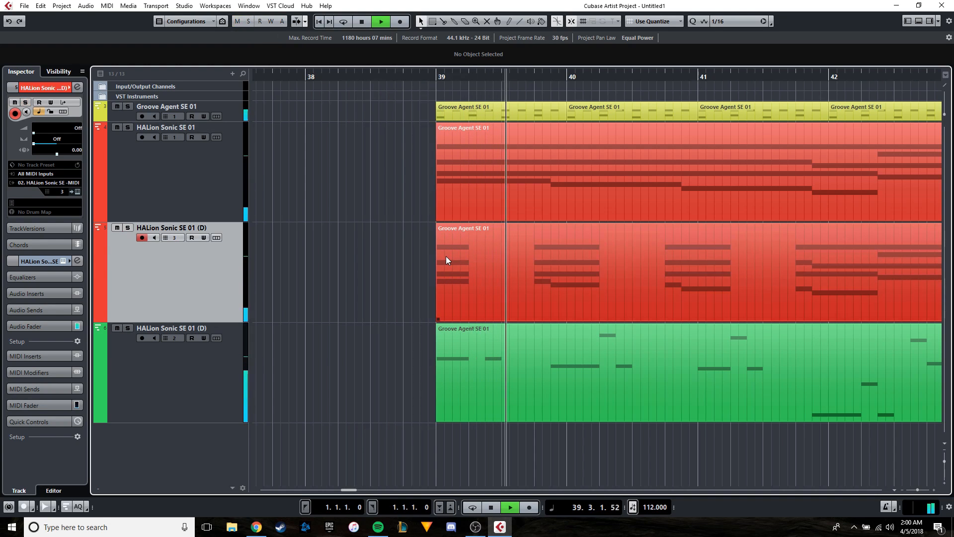
pyautogui.click(126, 198)
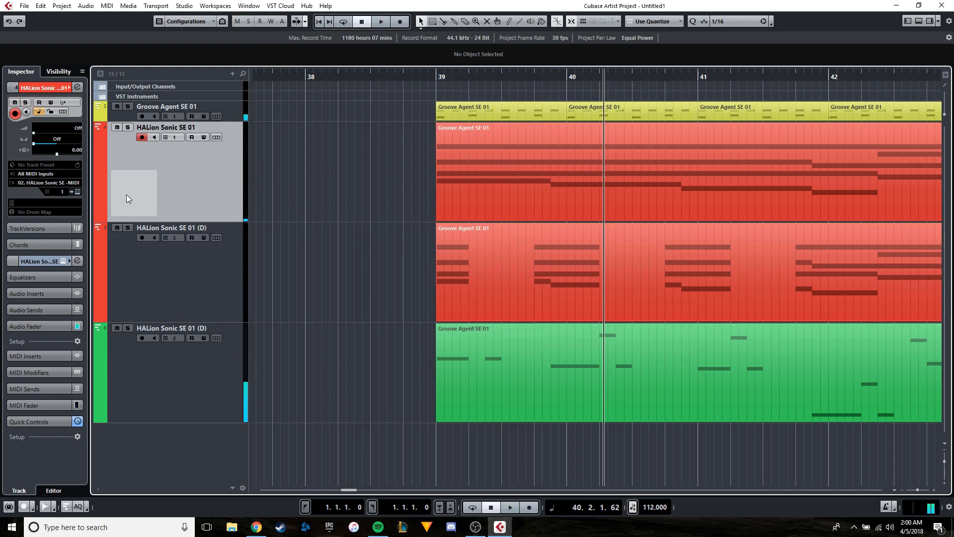
# Open the HALion instrument, lower the HSSE Main channel fader to -3.63 dB in the mixer, and close the mixer.
pyautogui.click(77, 191)
pyautogui.press('F3')
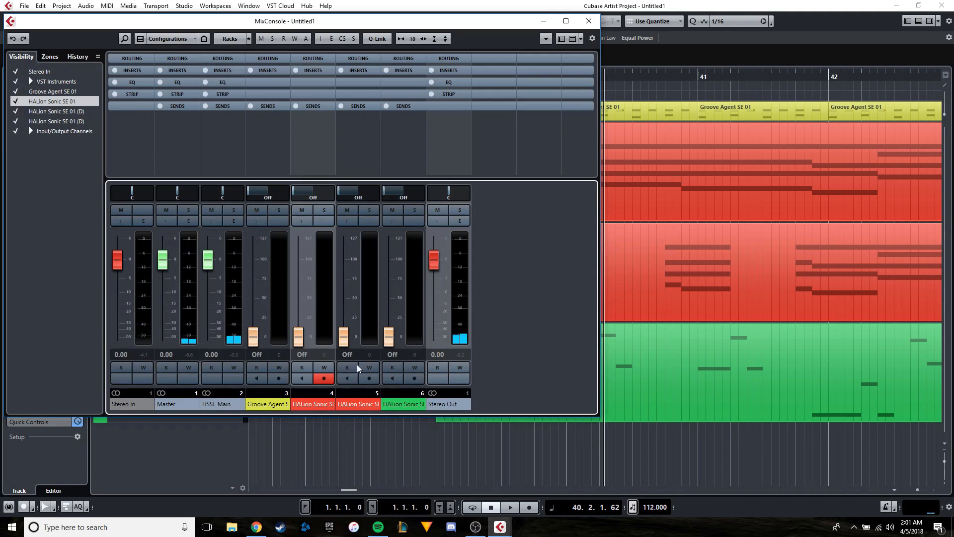
pyautogui.moveTo(209, 259); pyautogui.dragTo(212, 276)
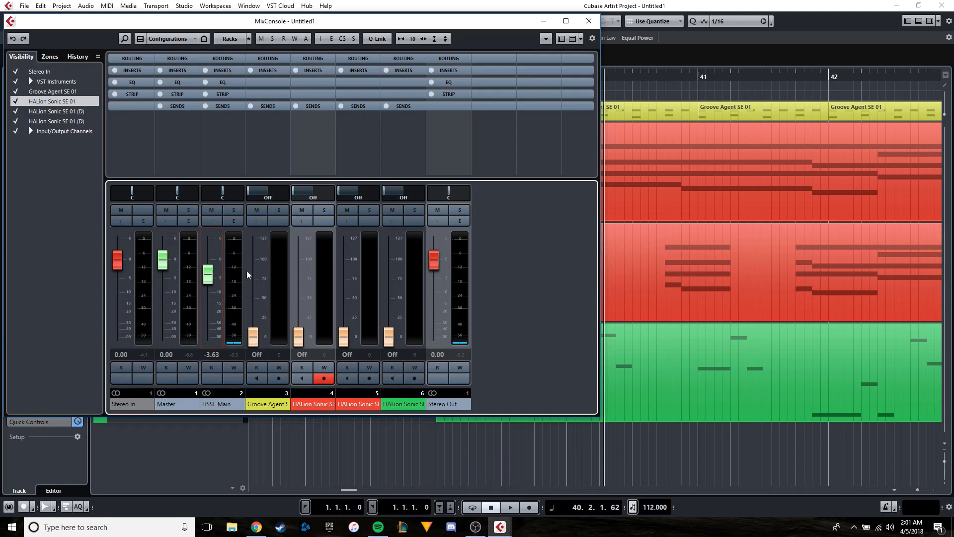
pyautogui.press('F3')
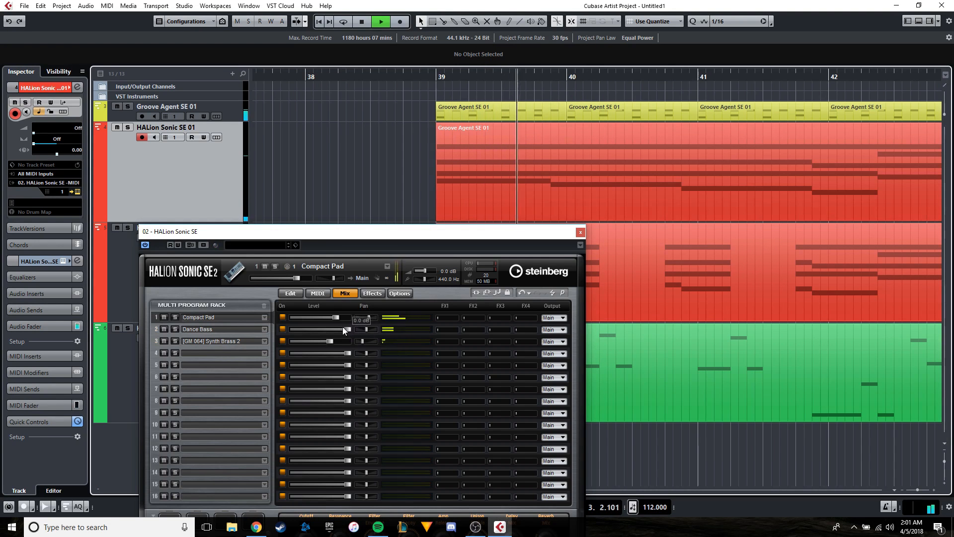
# Set the Compact Pad level to -5.9 dB and slightly lower Synth Brass 2 in HALion's mix during playback, and close the instrument.
pyautogui.moveTo(333, 317)
pyautogui.mouseDown()
pyautogui.moveTo(326, 340)
pyautogui.moveTo(332, 317)
pyautogui.mouseUp()
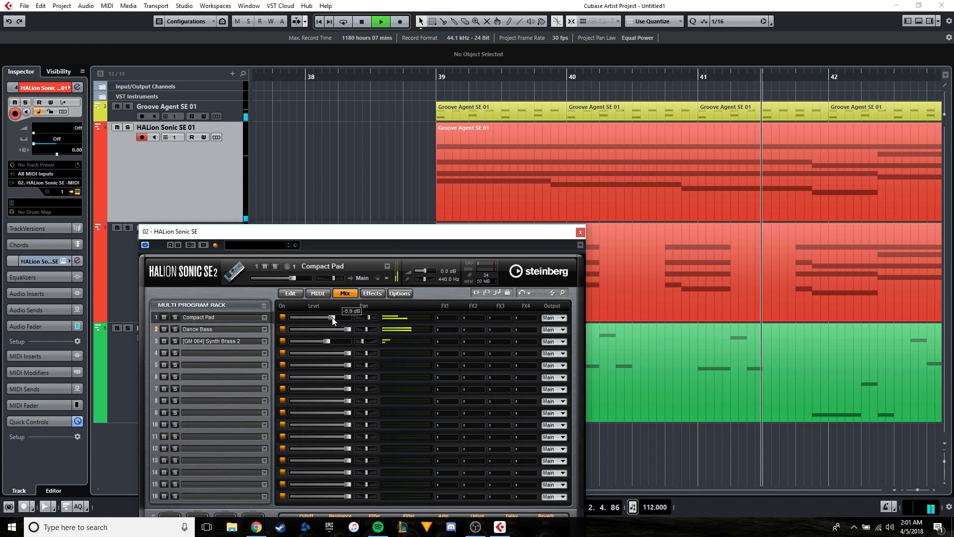
pyautogui.click(580, 232)
pyautogui.keyDown('ctrl'); pyautogui.scroll(-4, 429, 189); pyautogui.keyUp('ctrl')
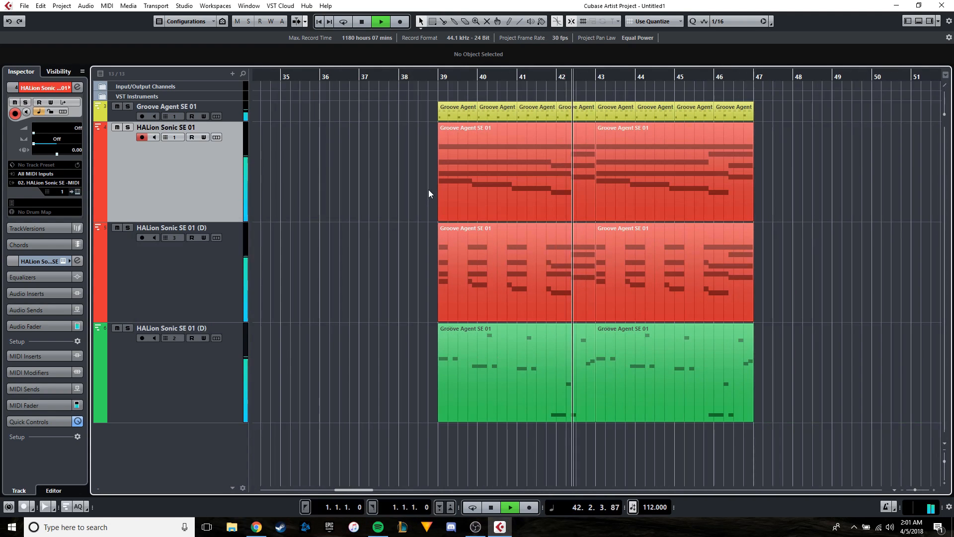
# Check the channel levels in the mixer while the arrangement plays, and stop playback in bar 45.
pyautogui.press('F3')
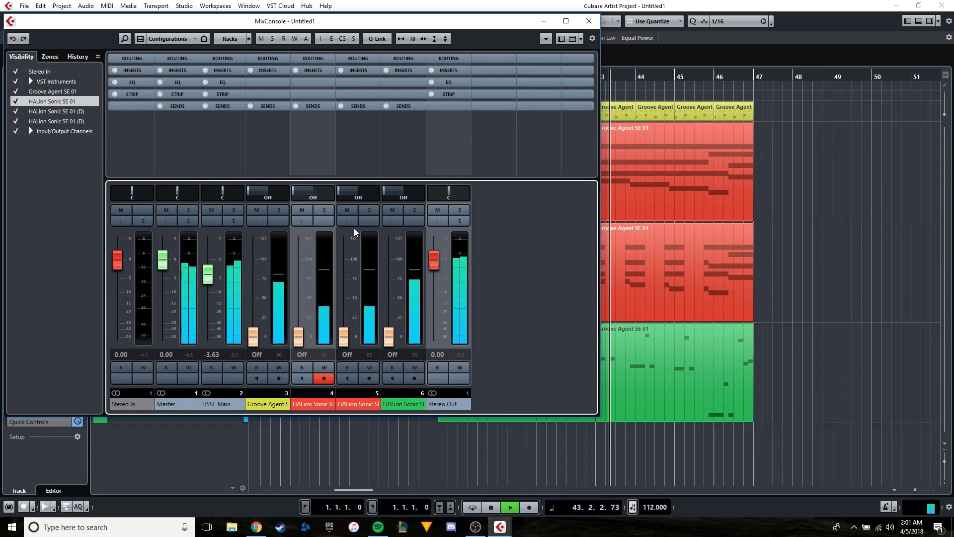
pyautogui.press('F3')
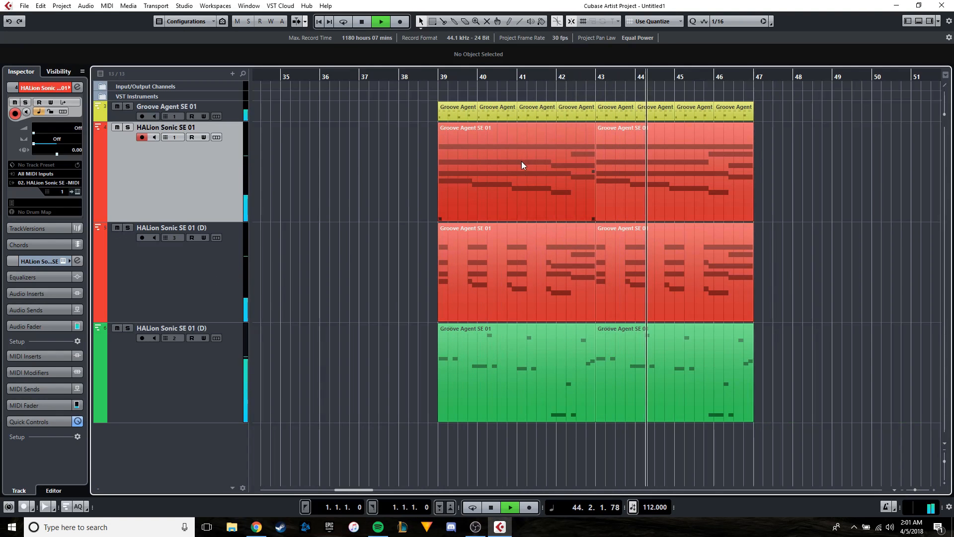
pyautogui.keyDown('ctrl'); pyautogui.scroll(-3, 513, 172); pyautogui.keyUp('ctrl')
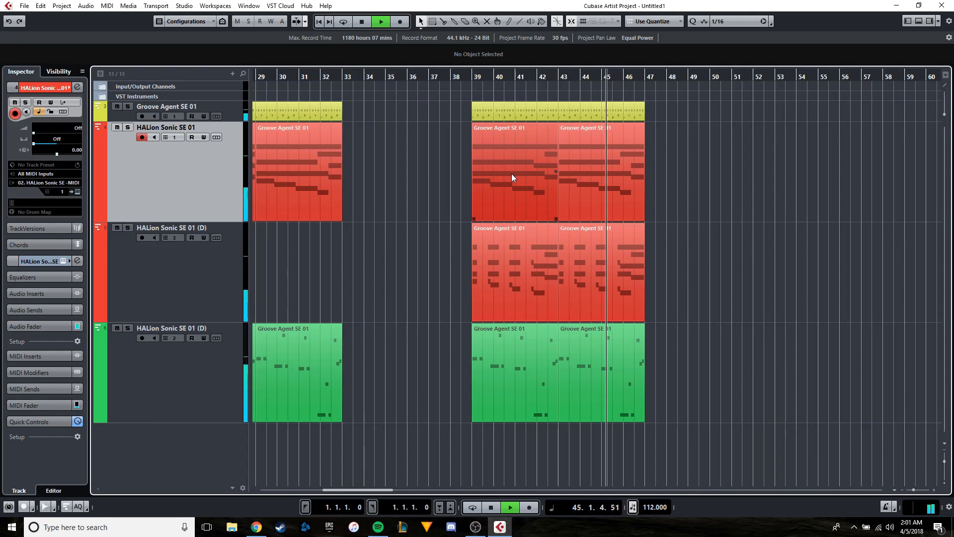
pyautogui.press('space')
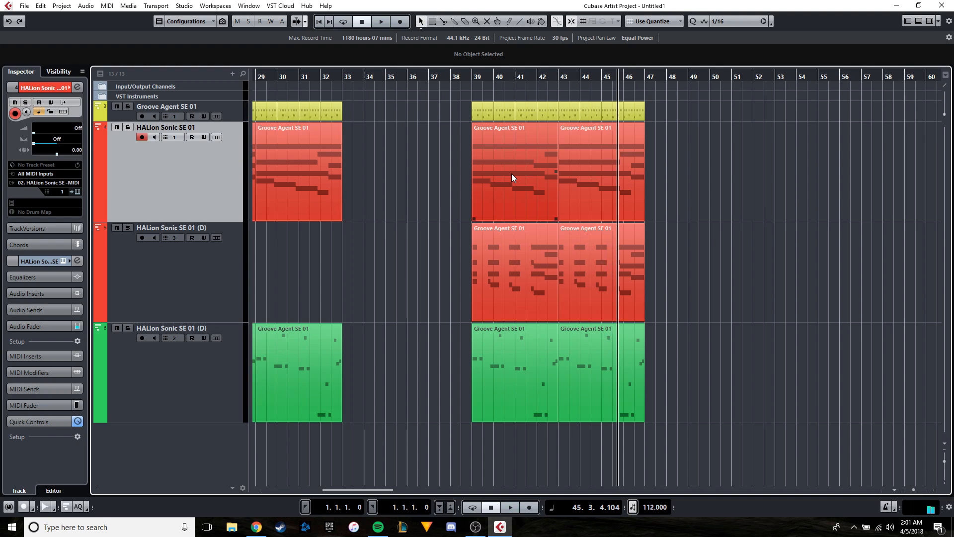
# Move the playback position to bar 9, at the start of the first pad part.
pyautogui.keyDown('ctrl'); pyautogui.scroll(3, 539, 153); pyautogui.keyUp('ctrl')
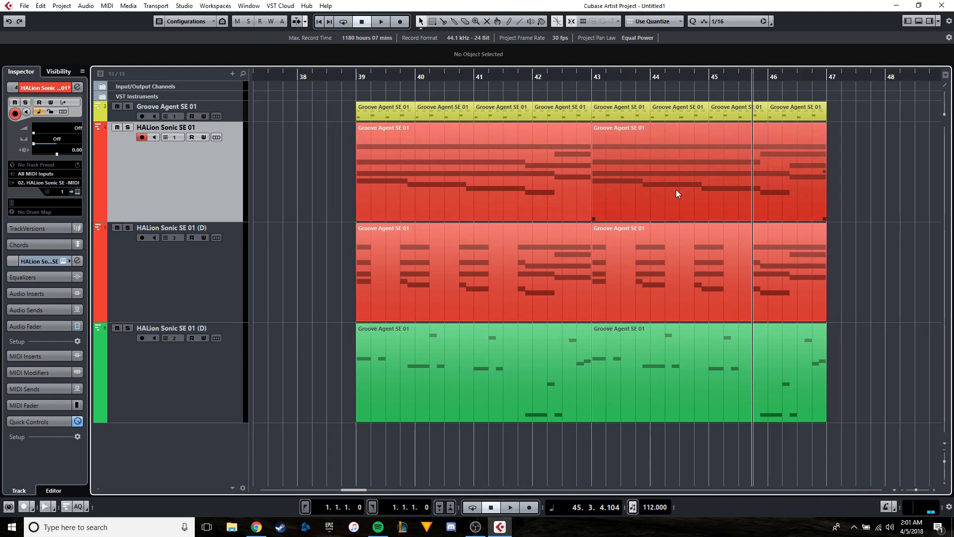
pyautogui.keyDown('ctrl'); pyautogui.scroll(-3, 587, 230); pyautogui.keyUp('ctrl')
pyautogui.hscroll(-6, 416, 236)
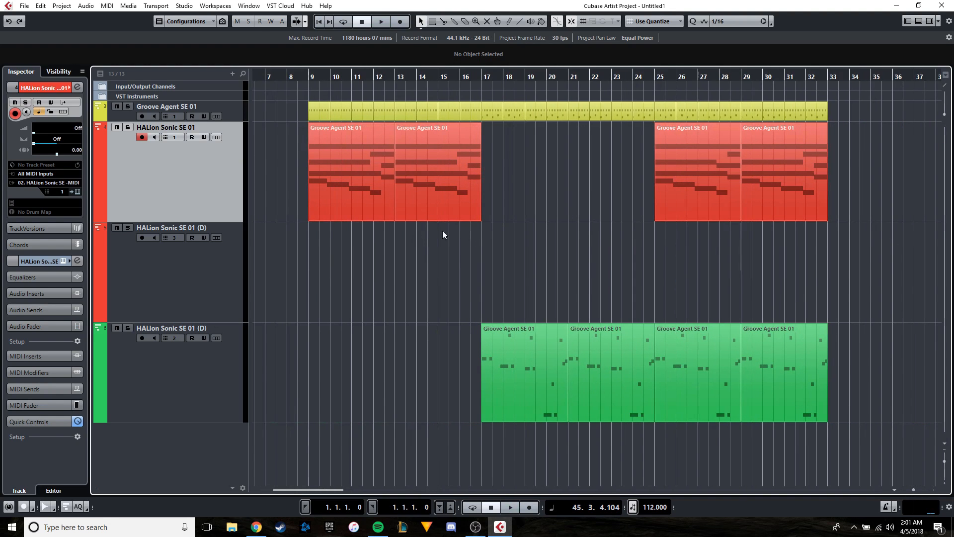
pyautogui.hscroll(5, 287, 228)
pyautogui.keyDown('ctrl'); pyautogui.scroll(5, 604, 229); pyautogui.keyUp('ctrl')
pyautogui.keyDown('ctrl'); pyautogui.scroll(-4, 604, 229); pyautogui.keyUp('ctrl')
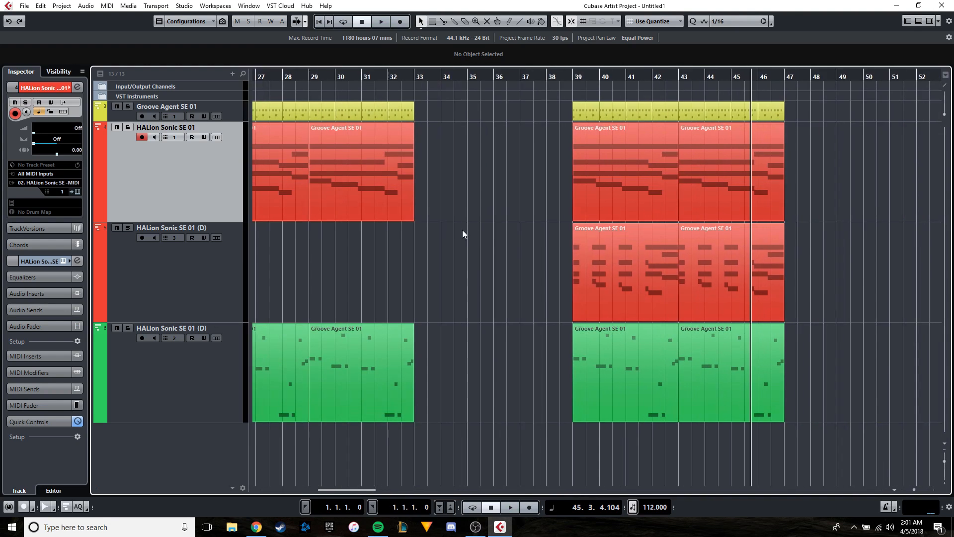
pyautogui.hscroll(-4, 448, 228)
pyautogui.hscroll(-4, 426, 224)
pyautogui.keyDown('ctrl'); pyautogui.scroll(3, 392, 157); pyautogui.keyUp('ctrl')
pyautogui.click(392, 78)
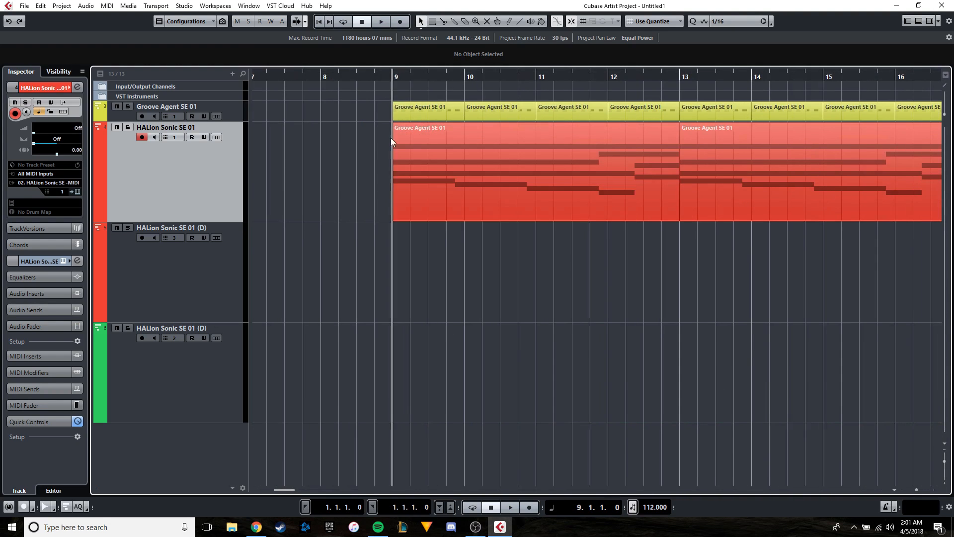
# Open the pad part at bar 9 in a separate Key Editor window, showing its chords up close.
pyautogui.keyDown('ctrl'); pyautogui.scroll(2, 415, 199); pyautogui.keyUp('ctrl')
pyautogui.keyDown('ctrl'); pyautogui.scroll(-3, 416, 202); pyautogui.keyUp('ctrl')
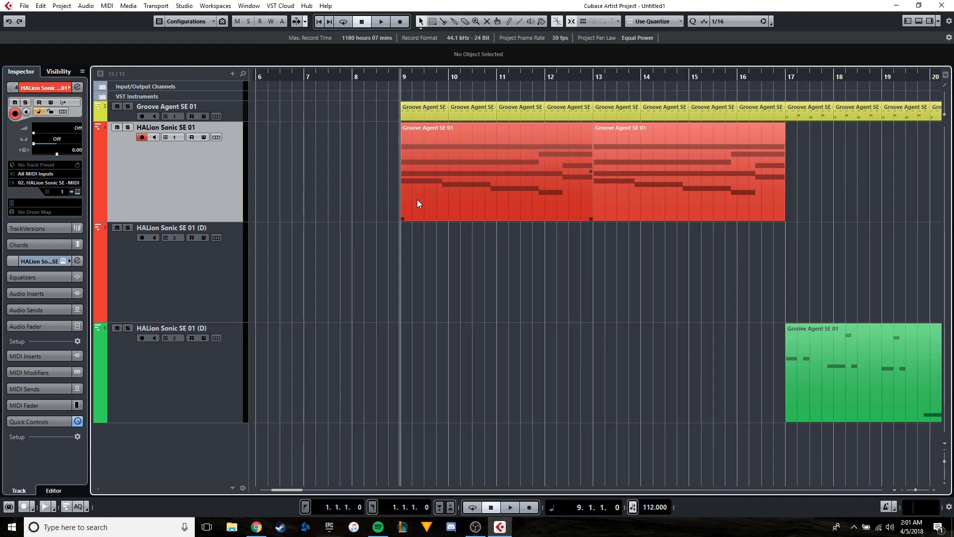
pyautogui.keyDown('ctrl'); pyautogui.scroll(-3, 417, 199); pyautogui.keyUp('ctrl')
pyautogui.hscroll(5, 379, 206)
pyautogui.hscroll(-5, 656, 200)
pyautogui.keyDown('ctrl'); pyautogui.scroll(2, 403, 194); pyautogui.keyUp('ctrl')
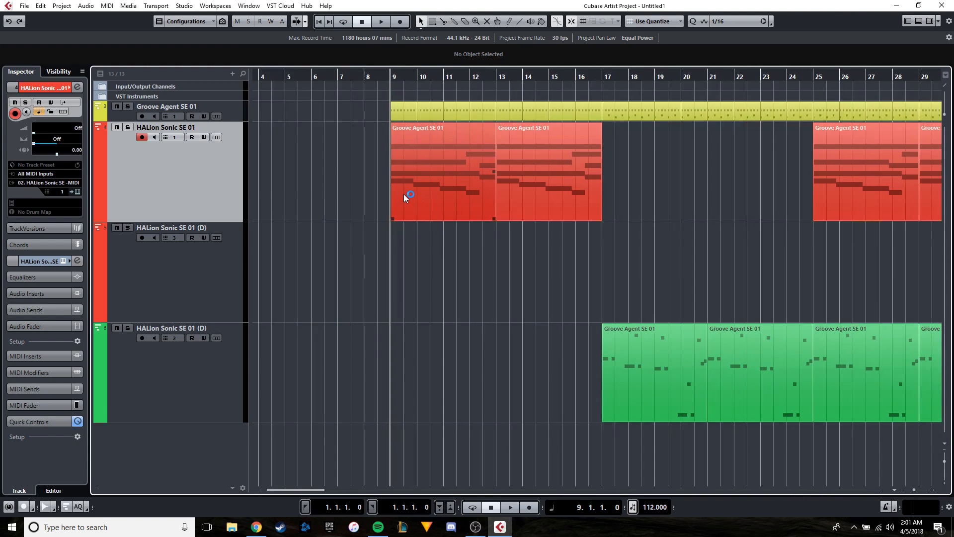
pyautogui.keyDown('ctrl'); pyautogui.scroll(4, 400, 197); pyautogui.keyUp('ctrl')
pyautogui.keyDown('ctrl'); pyautogui.scroll(-2, 401, 197); pyautogui.keyUp('ctrl')
pyautogui.doubleClick(460, 183)
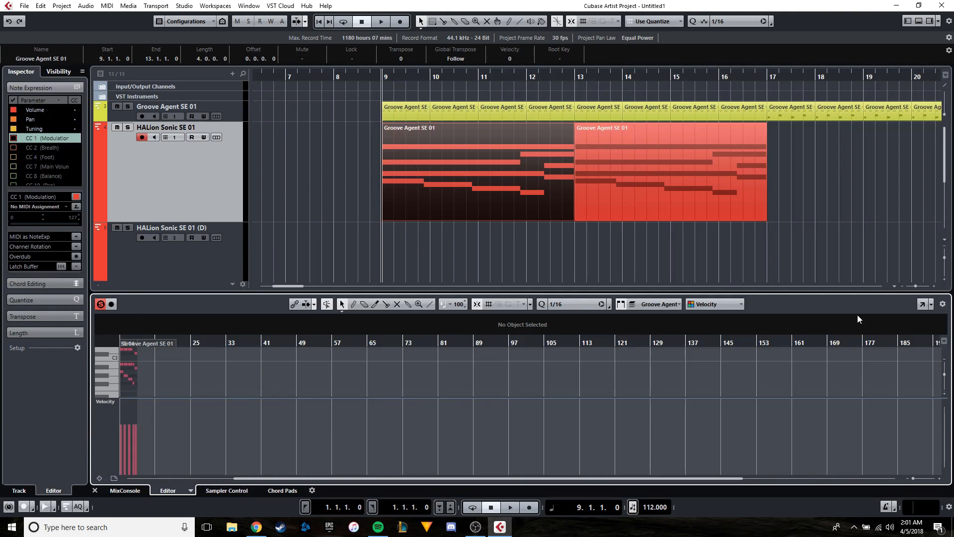
pyautogui.click(920, 305)
pyautogui.hscroll(-3, 407, 237)
pyautogui.keyDown('ctrl'); pyautogui.scroll(1, 406, 238); pyautogui.keyUp('ctrl')
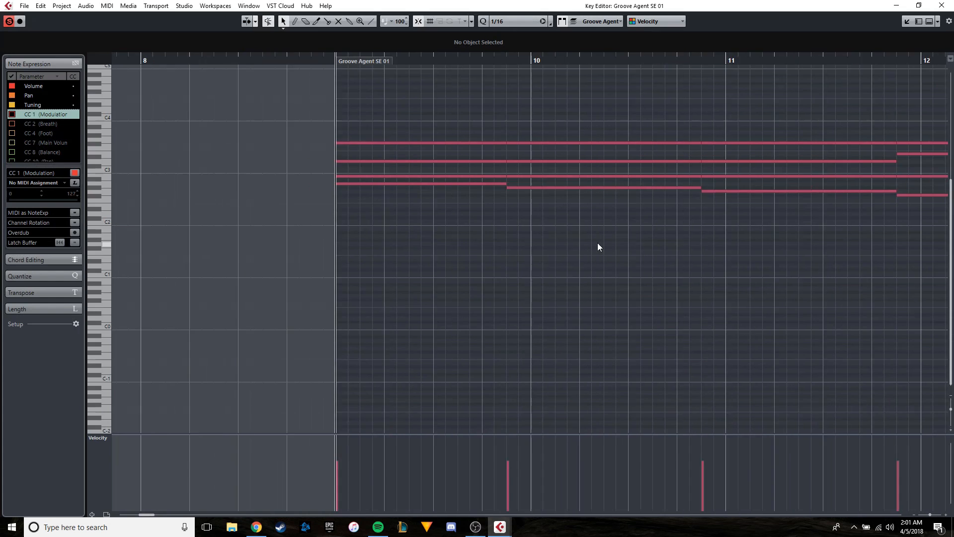
# Select the notes of the first chord at bar 9 one at a time, from A2 up to F#3.
pyautogui.keyDown('ctrl'); pyautogui.scroll(-2, 596, 244); pyautogui.keyUp('ctrl')
pyautogui.moveTo(594, 243); pyautogui.dragTo(491, 265)
pyautogui.keyDown('ctrl'); pyautogui.scroll(2, 372, 246); pyautogui.keyUp('ctrl')
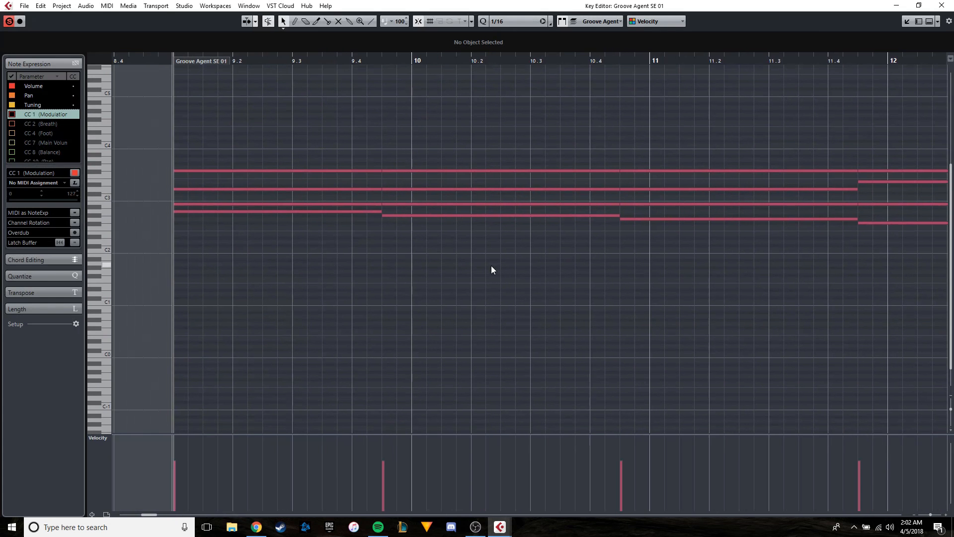
pyautogui.click(303, 211)
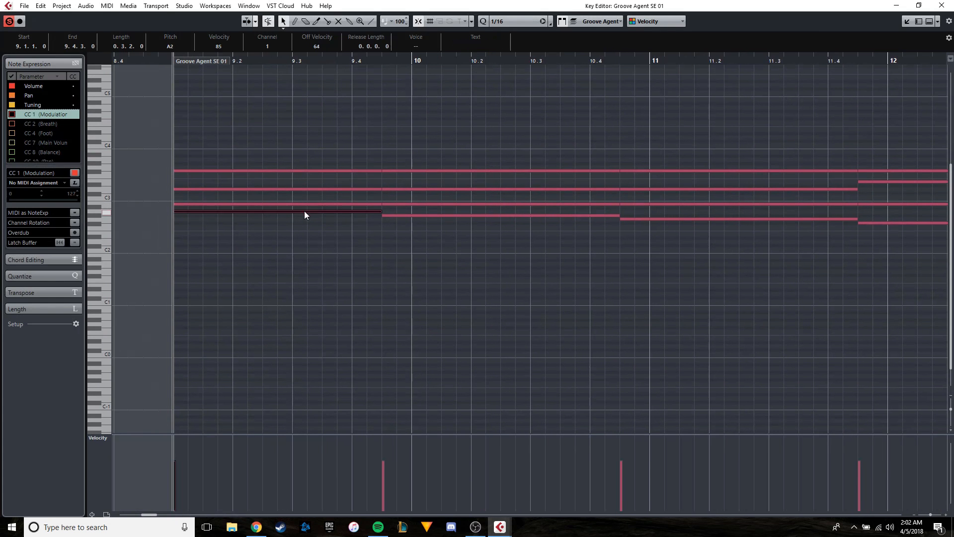
pyautogui.click(312, 203)
pyautogui.click(317, 189)
pyautogui.click(324, 169)
pyautogui.click(323, 171)
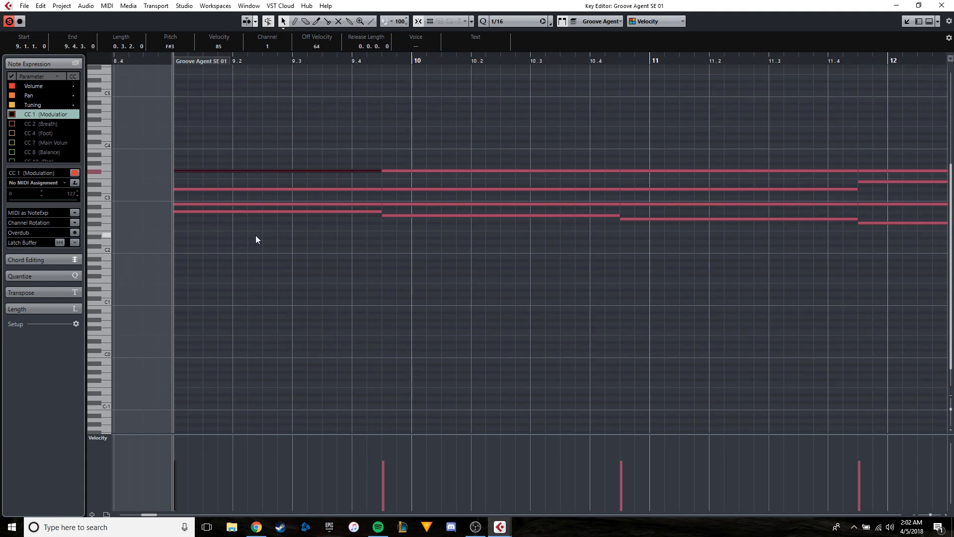
# Play the pad chords from bar 9 in the Key Editor and return to the project window.
pyautogui.scroll(-1, 417, 240)
pyautogui.scroll(2, 244, 249)
pyautogui.press('space')
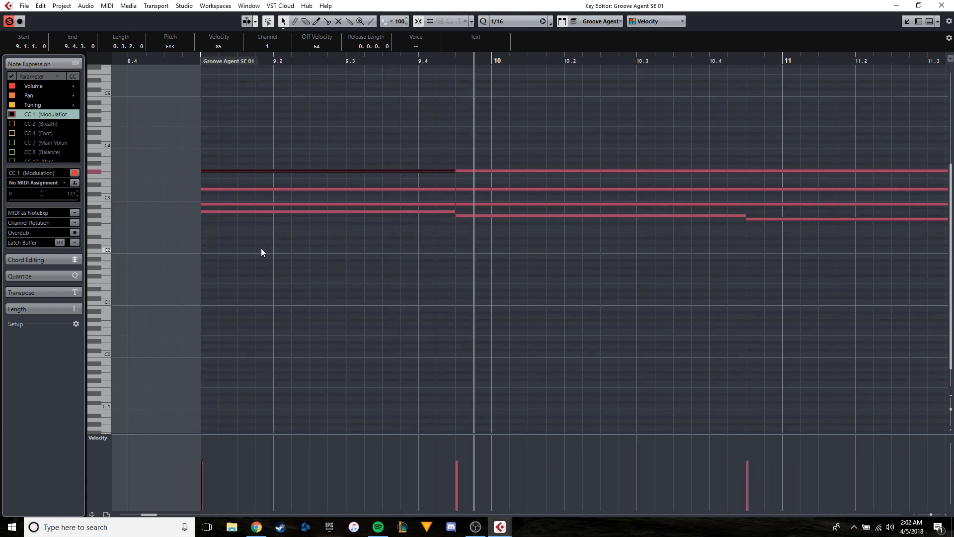
pyautogui.scroll(-2, 464, 241)
pyautogui.hscroll(5, 557, 237)
pyautogui.click(905, 22)
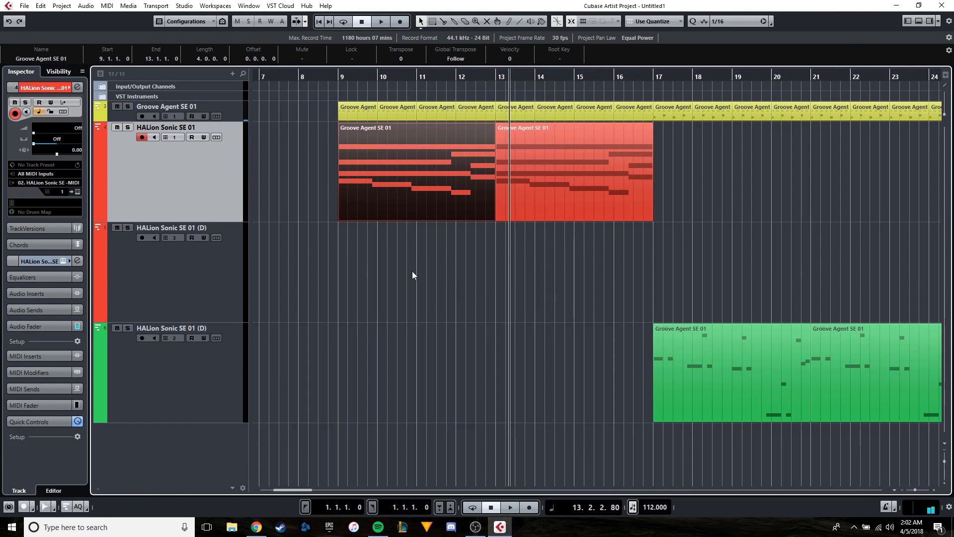
# Stop playback and add one mono audio track routed to Stereo Out below the bass track.
pyautogui.click(215, 379)
pyautogui.rightClick(181, 437)
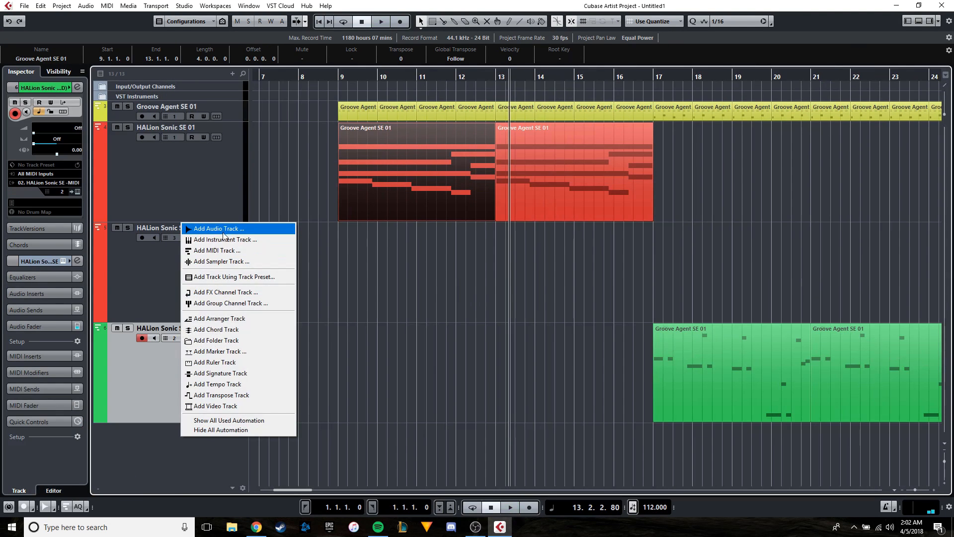
pyautogui.click(156, 397)
pyautogui.rightClick(167, 448)
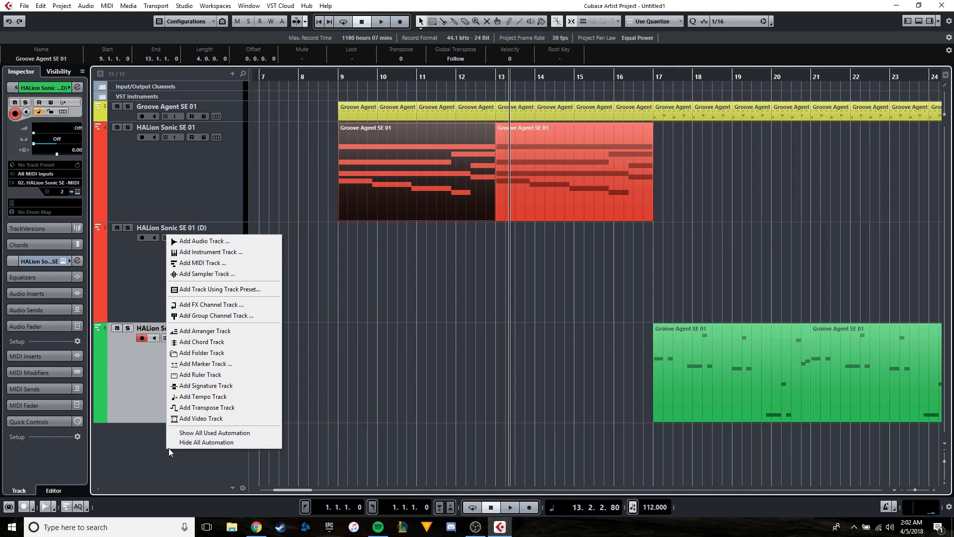
pyautogui.click(217, 243)
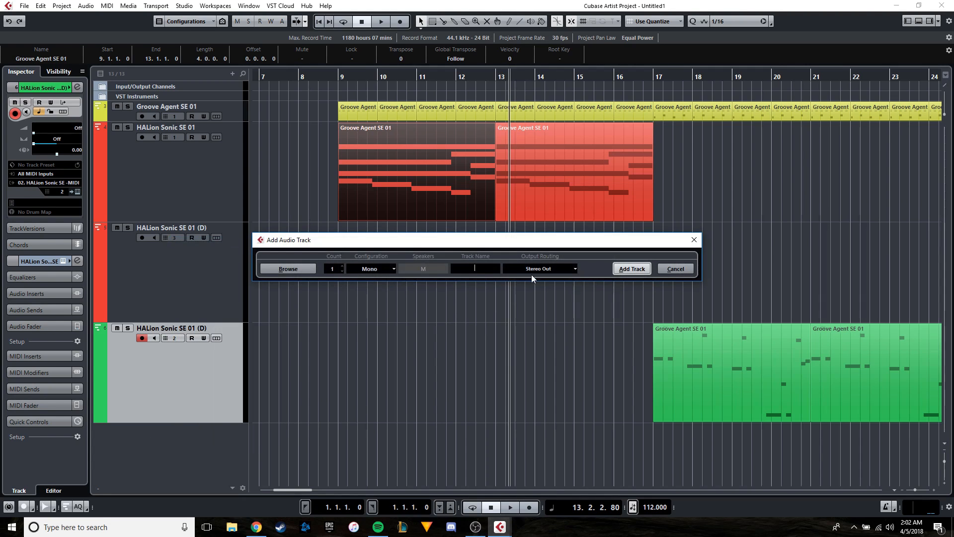
pyautogui.click(619, 275)
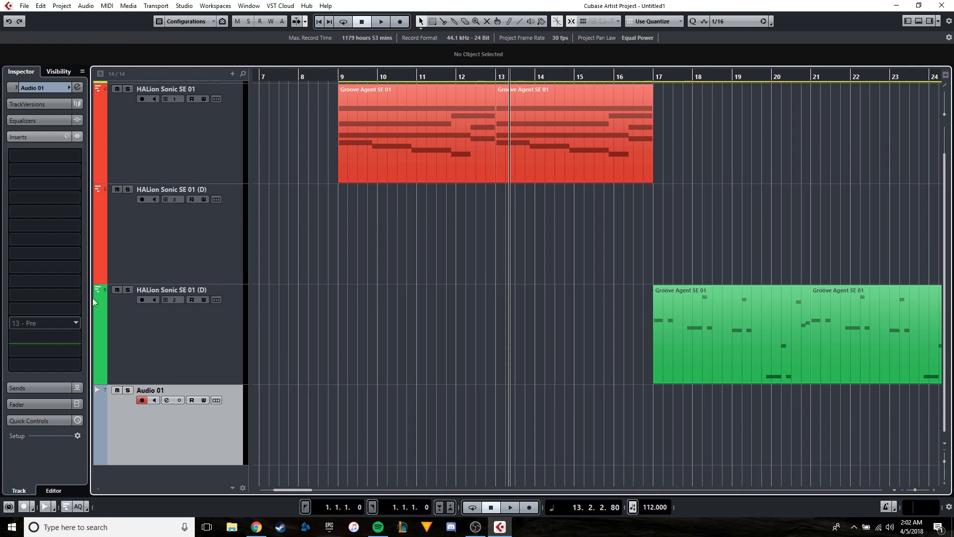
# Show the effect categories for the Audio 01 track's first insert slot and leave it at No Effect.
pyautogui.scroll(2, 288, 189)
pyautogui.click(62, 159)
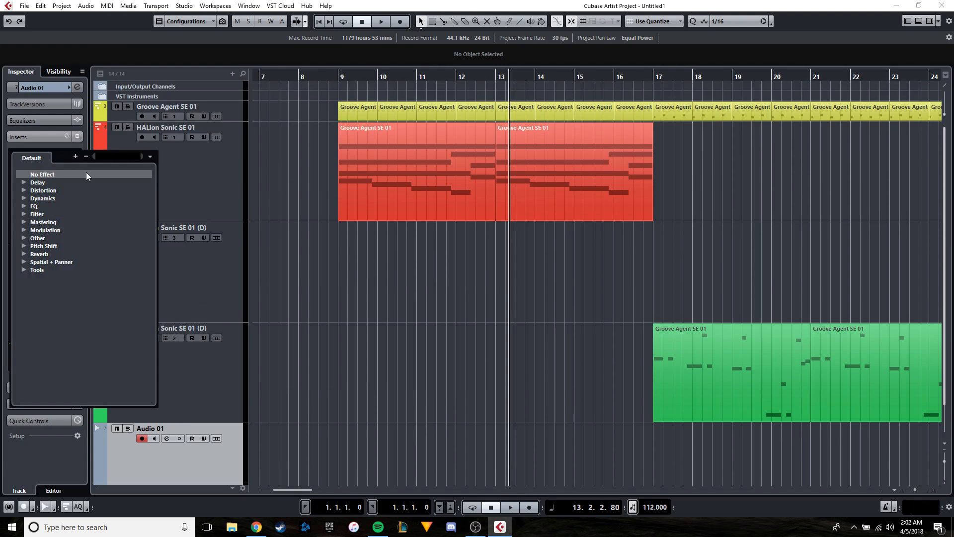
pyautogui.click(86, 174)
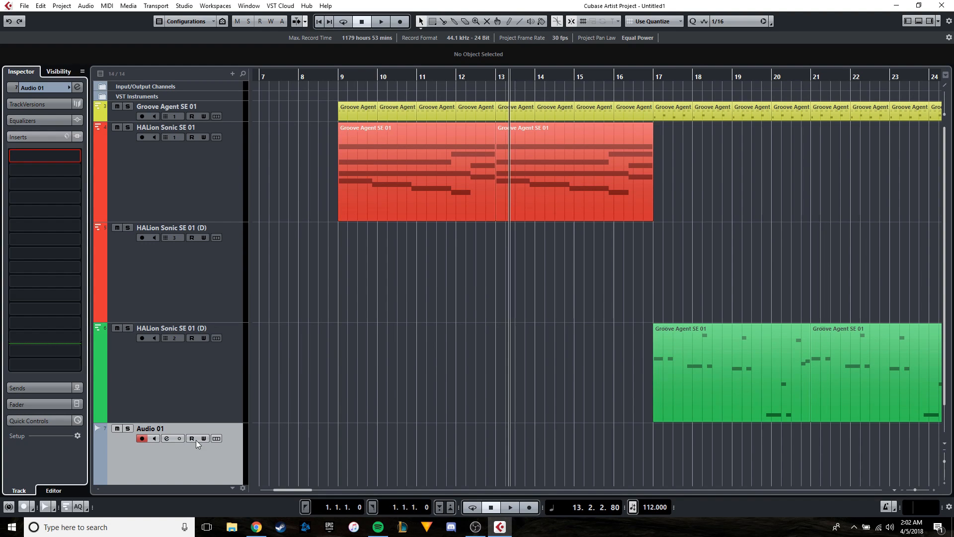
# Load an equalizer preset with bands at 100, 296, 3511 and 10000 Hz on the Audio 01 channel, and close its channel settings.
pyautogui.click(166, 439)
pyautogui.click(570, 176)
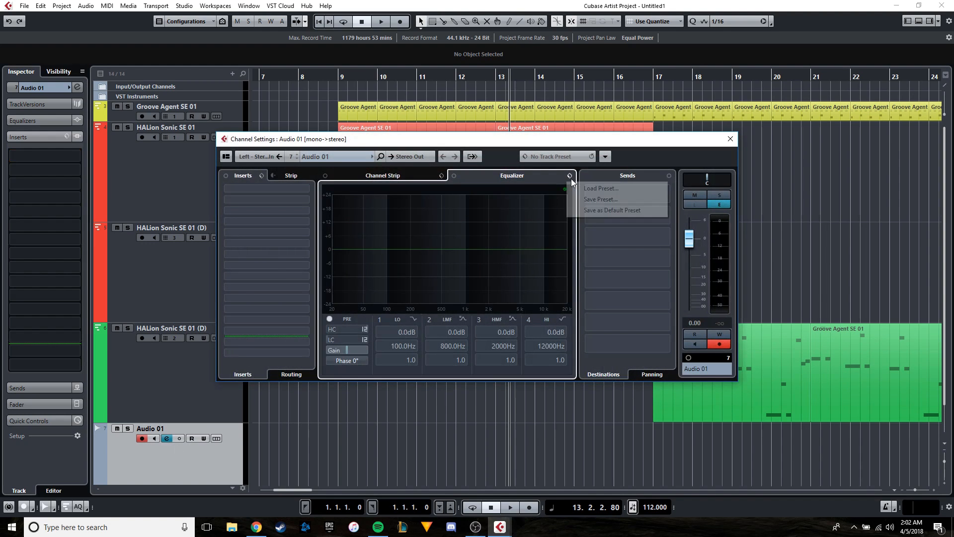
pyautogui.click(579, 187)
pyautogui.doubleClick(415, 232)
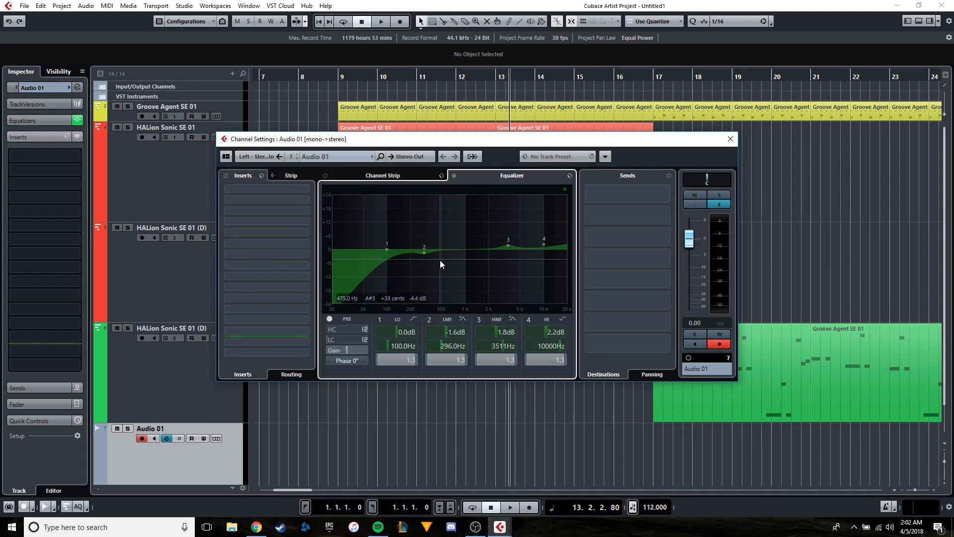
pyautogui.click(730, 139)
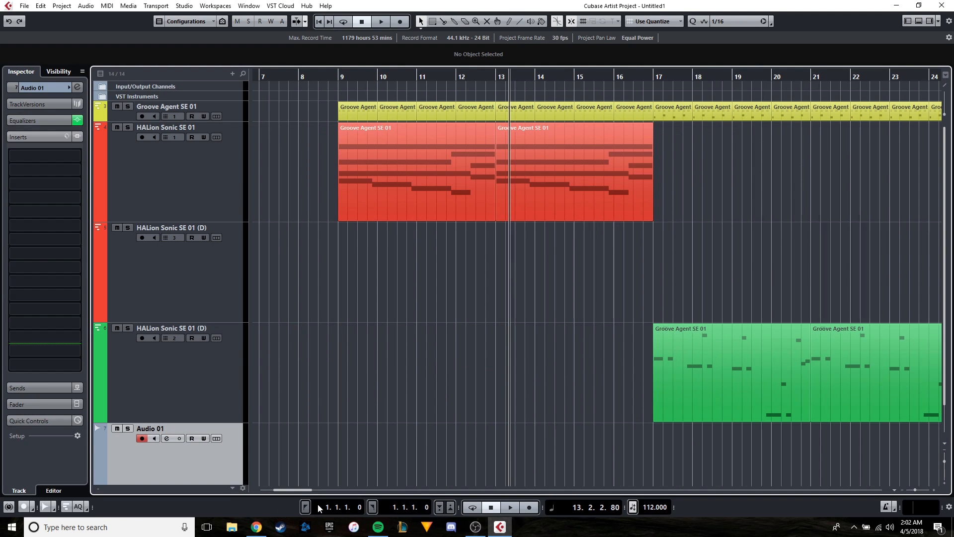
# Look over the whole arrangement of drums, pads, brass and bass between bars 9 and 47.
pyautogui.scroll(2, 360, 413)
pyautogui.scroll(-3, 426, 397)
pyautogui.scroll(-2, 580, 365)
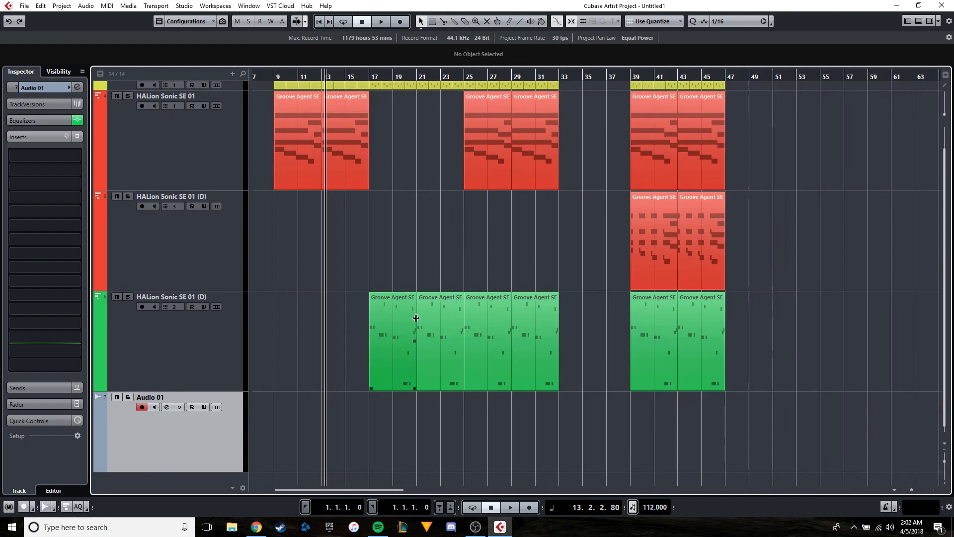
pyautogui.scroll(2, 553, 205)
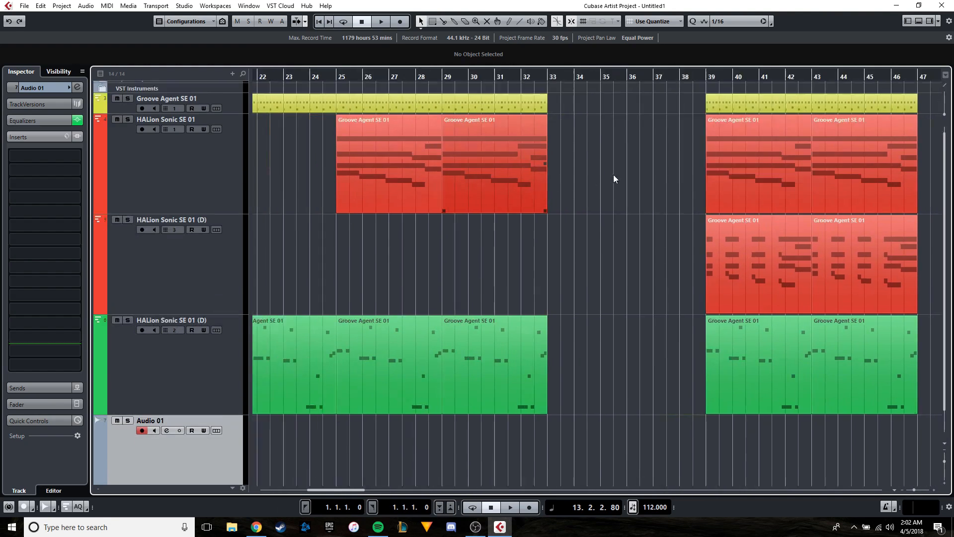
pyautogui.hscroll(-10, 618, 179)
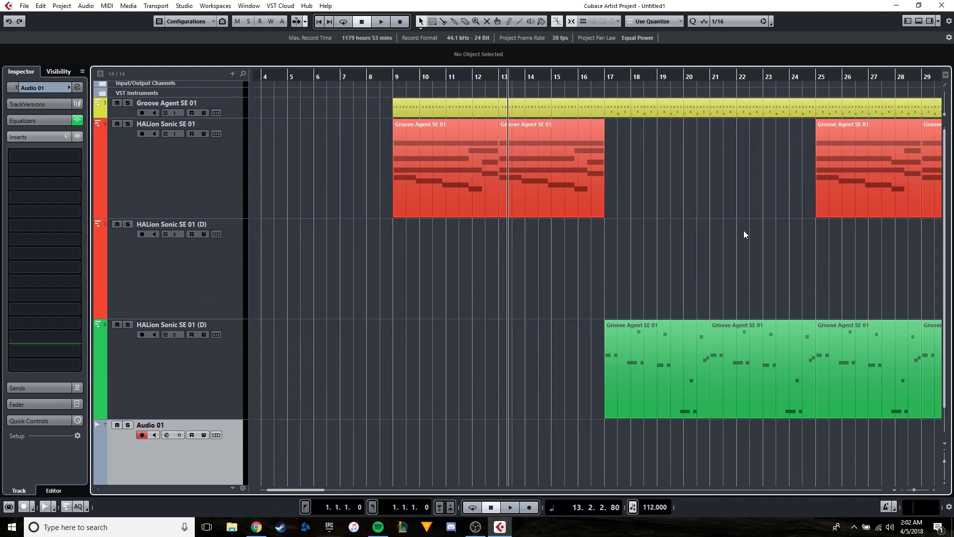
pyautogui.scroll(-3, 463, 223)
pyautogui.scroll(1, 544, 217)
pyautogui.scroll(-3, 544, 221)
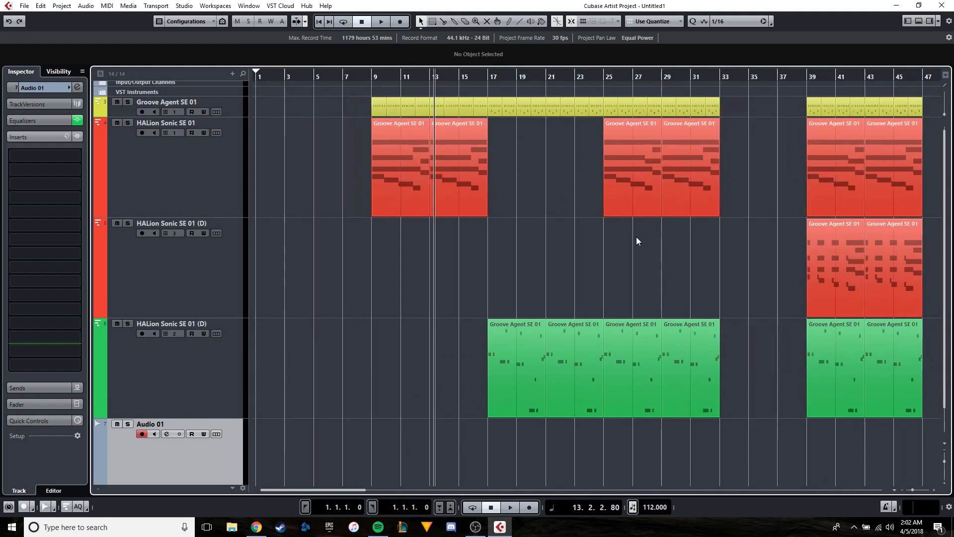
pyautogui.scroll(1, 604, 247)
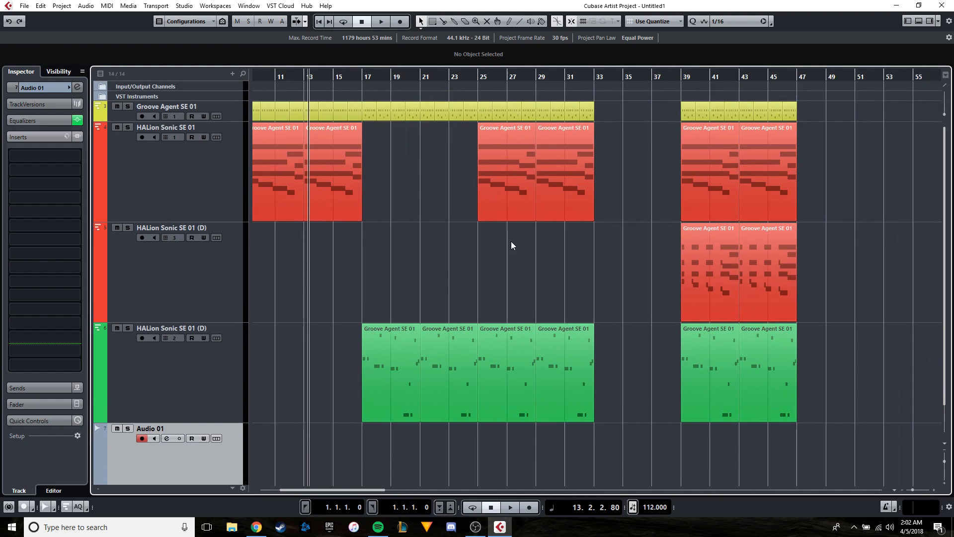